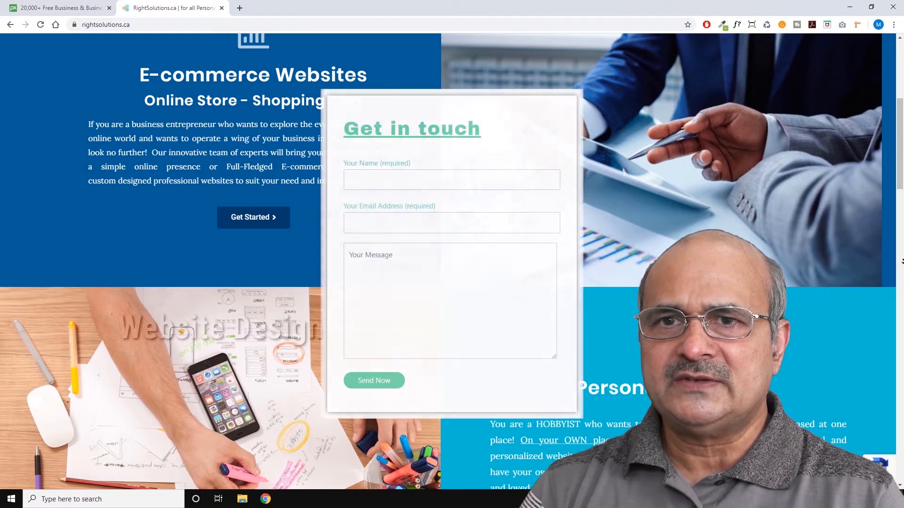
pyautogui.scroll(-4, 902, 261)
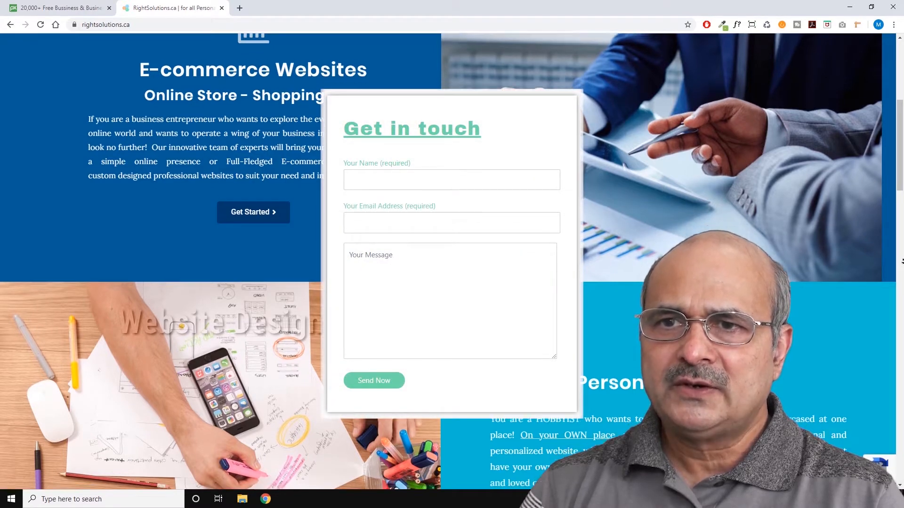
pyautogui.scroll(-5, 902, 261)
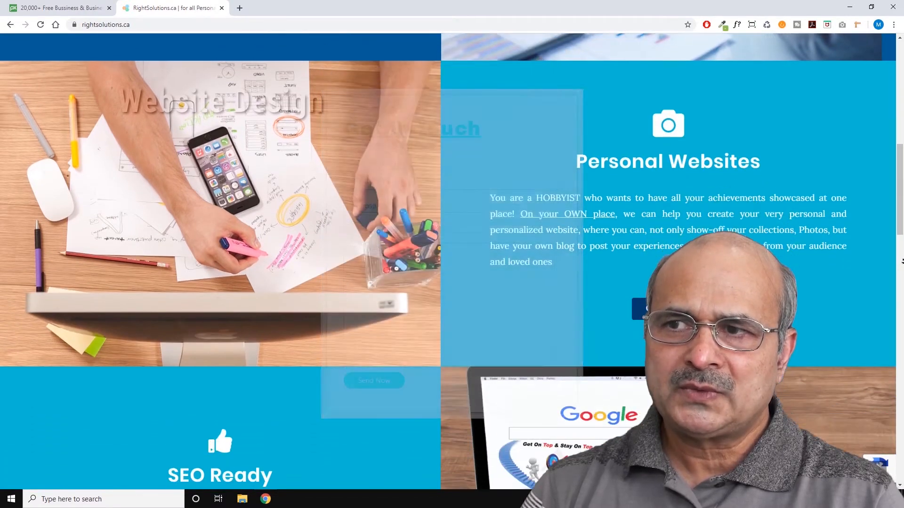
pyautogui.scroll(-5, 902, 261)
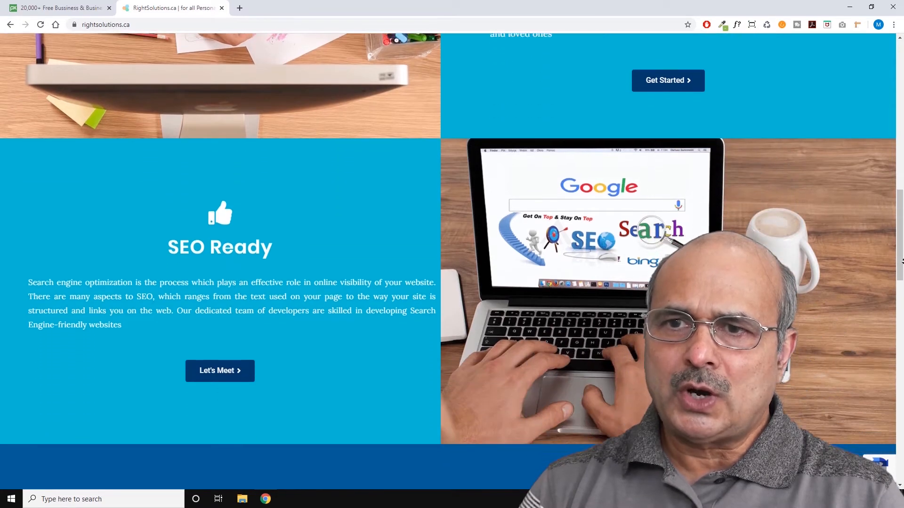
pyautogui.scroll(-5, 901, 261)
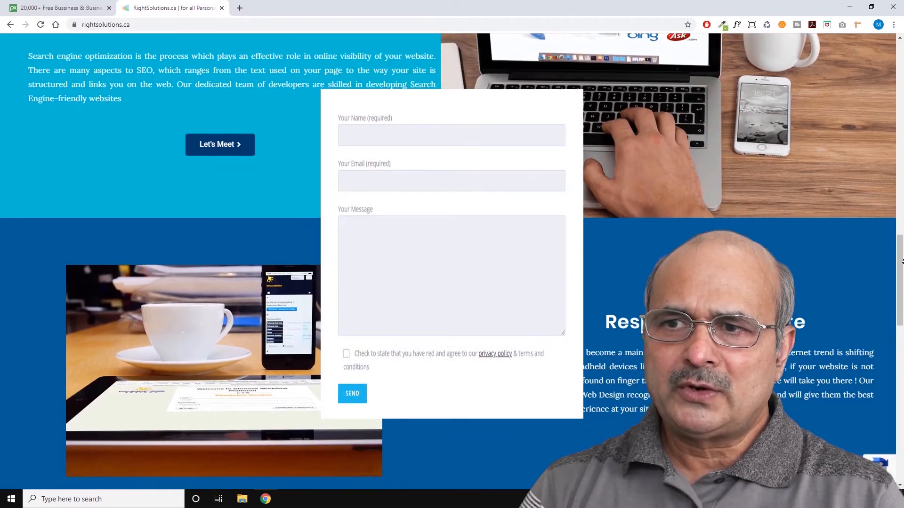
pyautogui.scroll(-5, 902, 261)
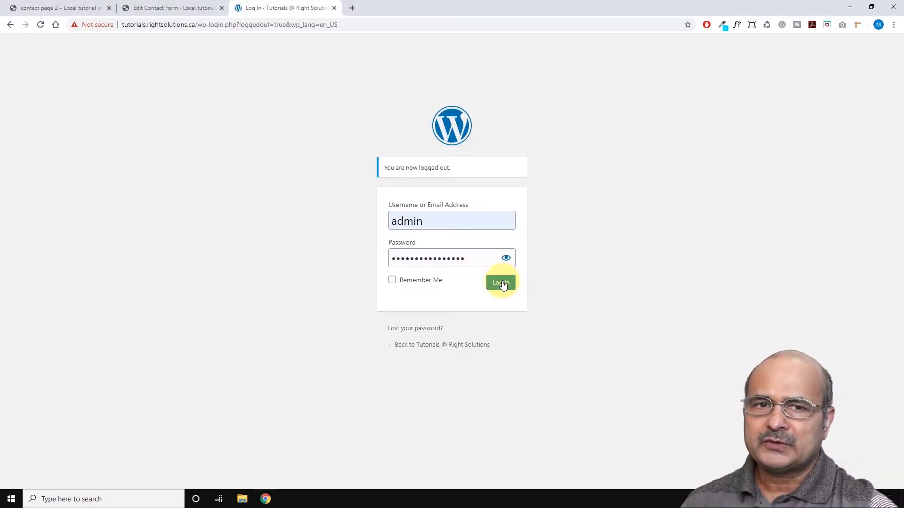
# Log in to the site's WordPress admin and search the plugins available to add for "contact form 7".
pyautogui.click(501, 283)
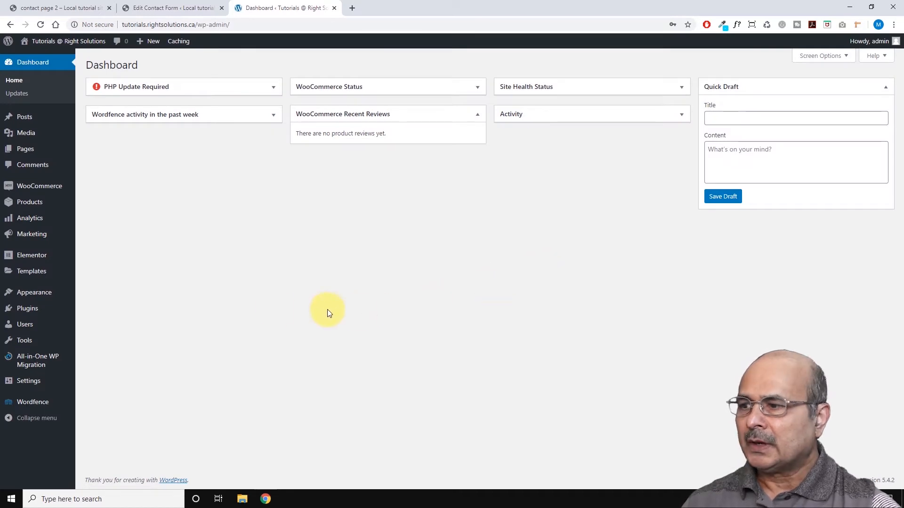
pyautogui.moveTo(28, 308)
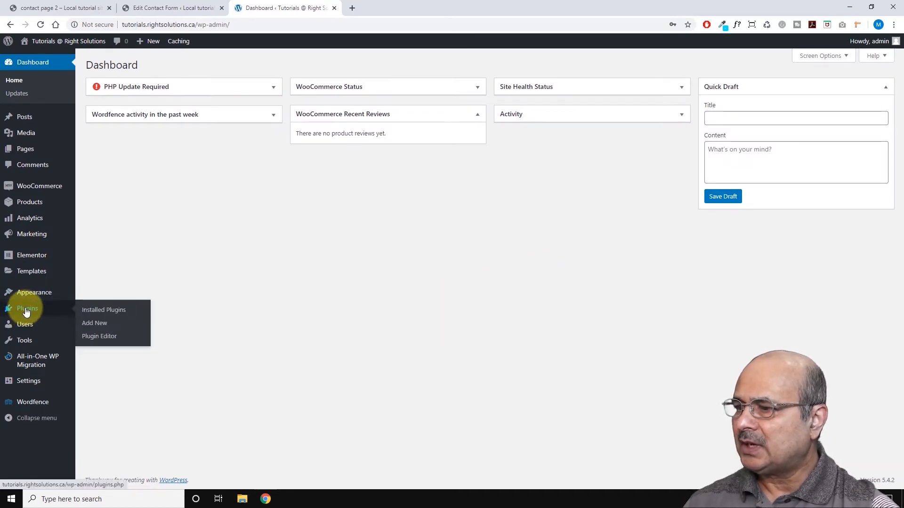
pyautogui.click(95, 323)
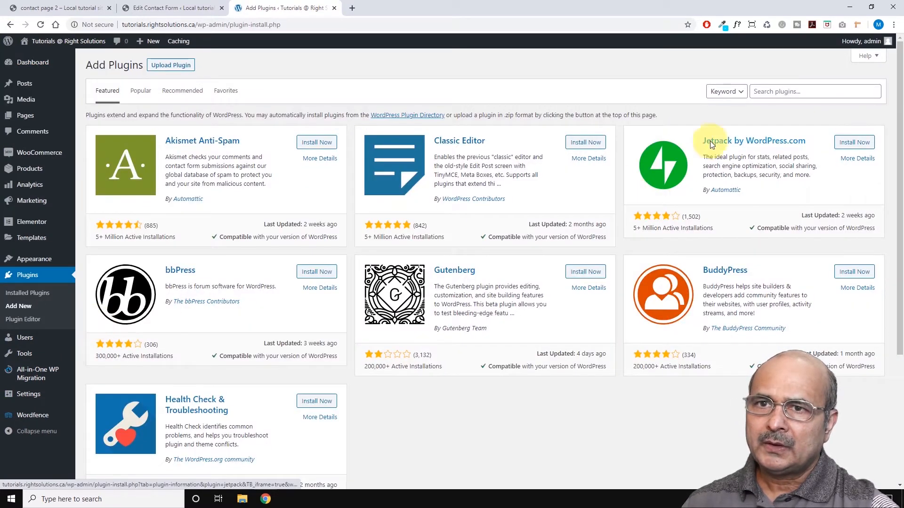
pyautogui.click(768, 92)
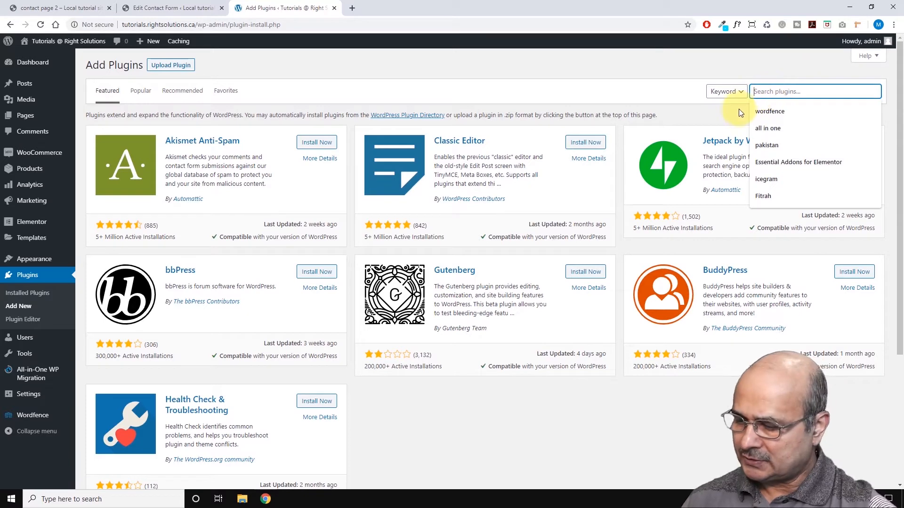
pyautogui.write('contact')
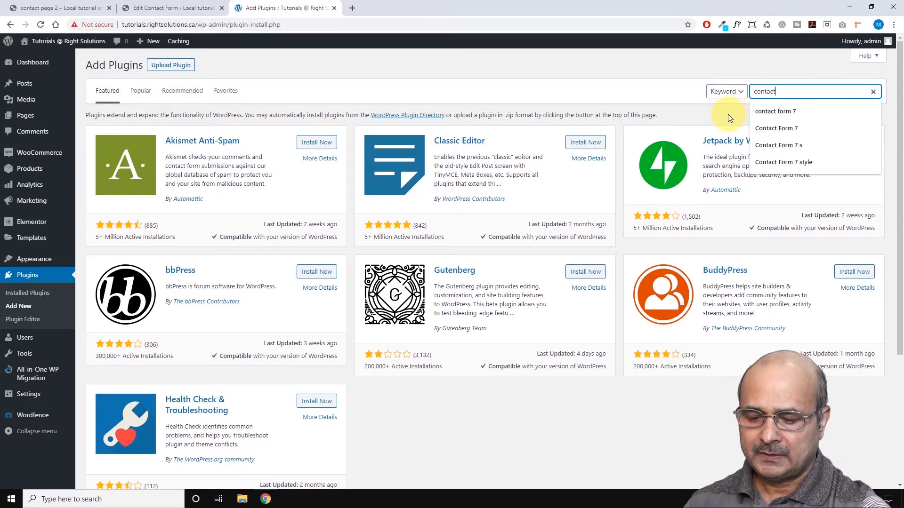
pyautogui.press('Down')
pyautogui.press('Return')
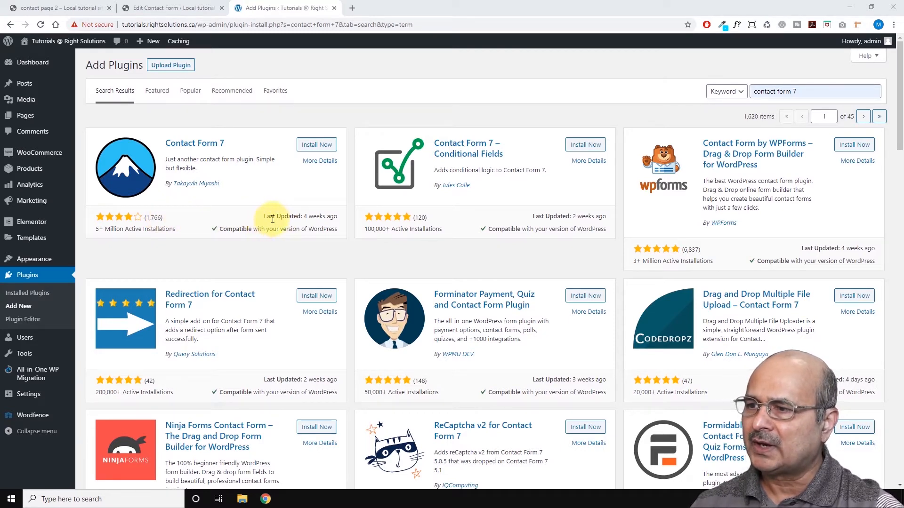
# Install and activate the Contact Form 7 plugin.
pyautogui.moveTo(298, 215); pyautogui.dragTo(342, 221)
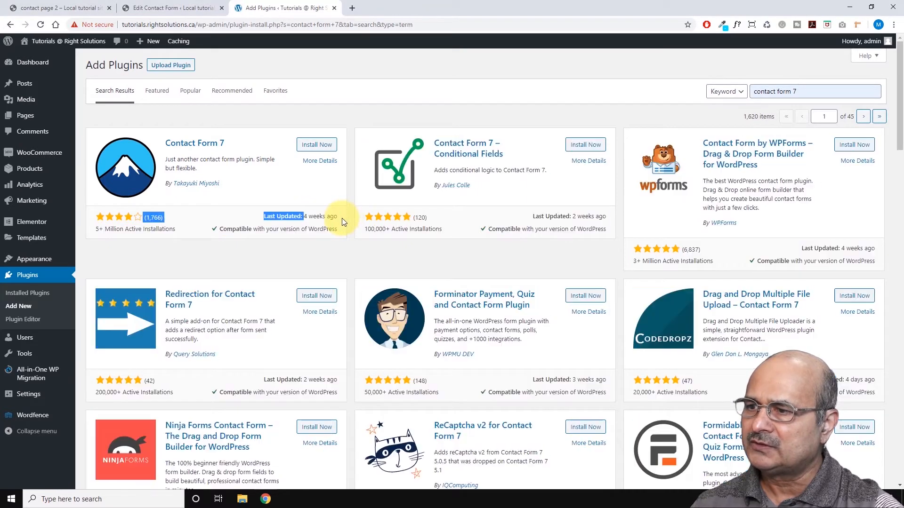
pyautogui.click(261, 235)
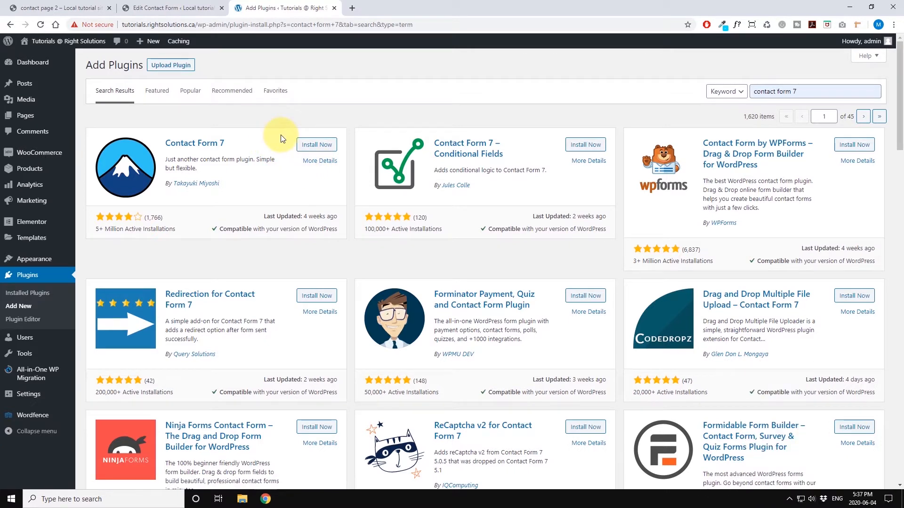
pyautogui.click(306, 144)
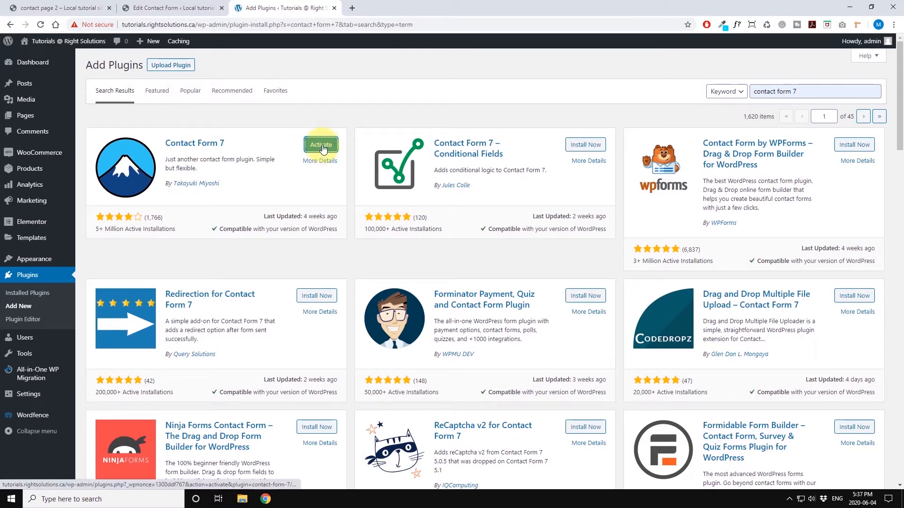
pyautogui.click(322, 145)
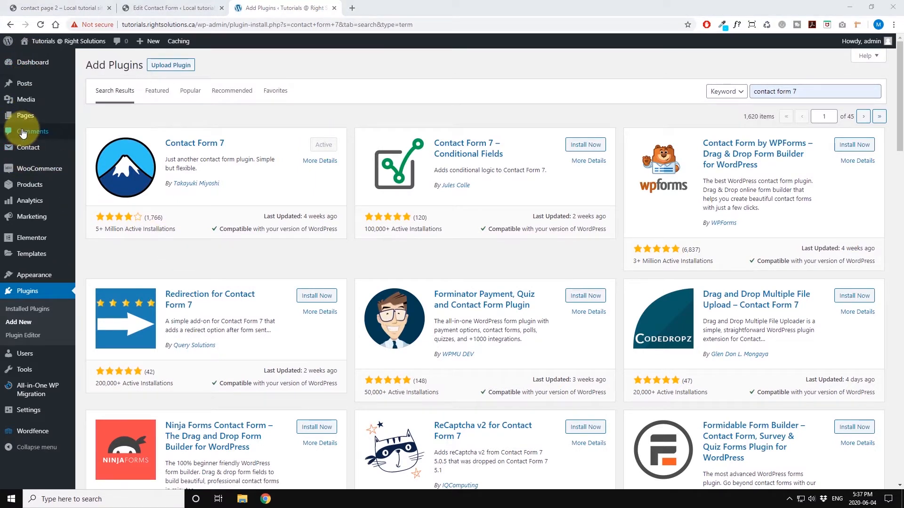
# Open the list of contact forms and copy the shortcode of "Contact form 1".
pyautogui.moveTo(24, 151)
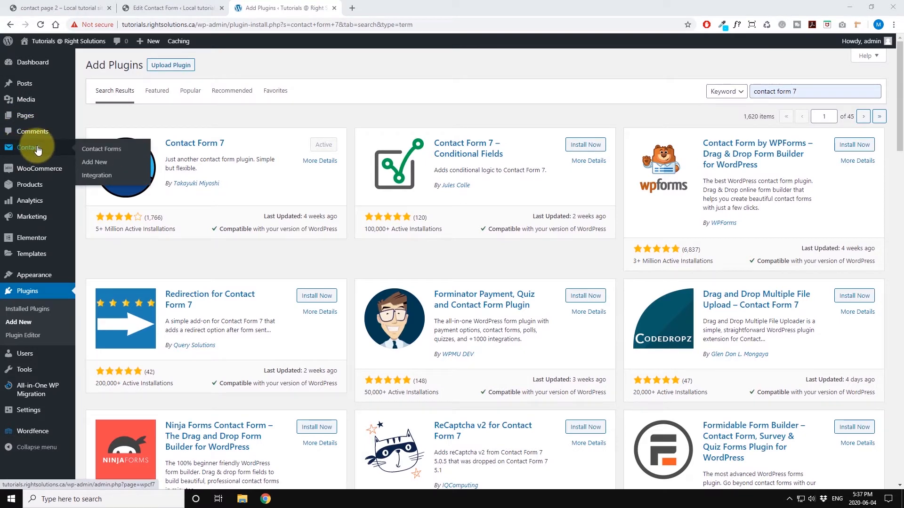
pyautogui.click(33, 148)
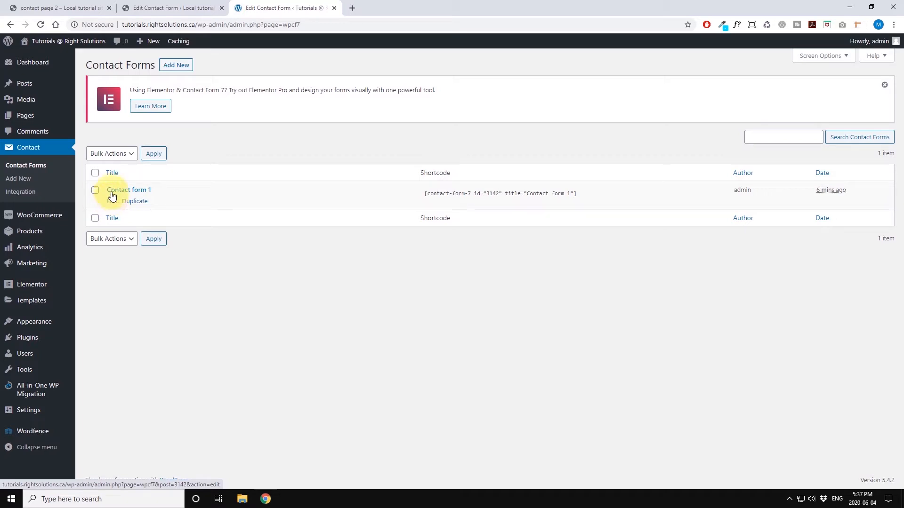
pyautogui.click(423, 192)
pyautogui.hotkey('ctrl', 'c')
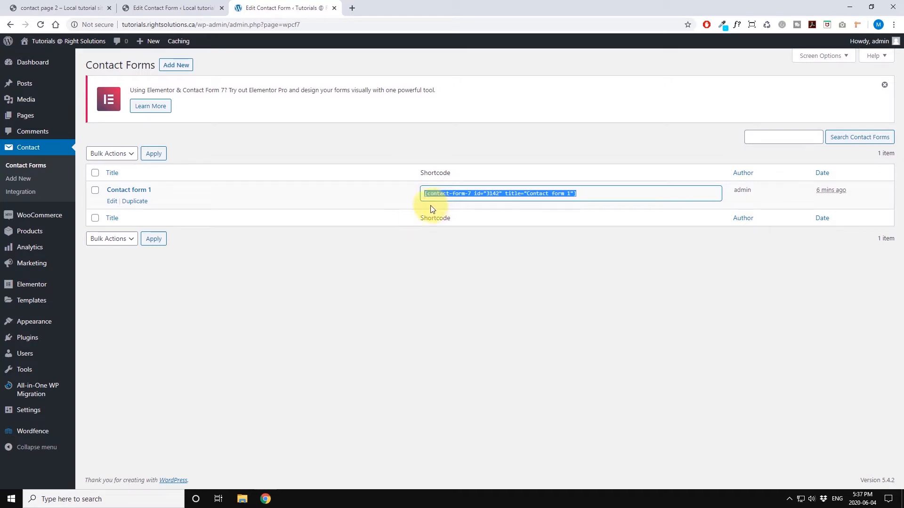
# Create a new page titled "Simple Form".
pyautogui.moveTo(35, 116)
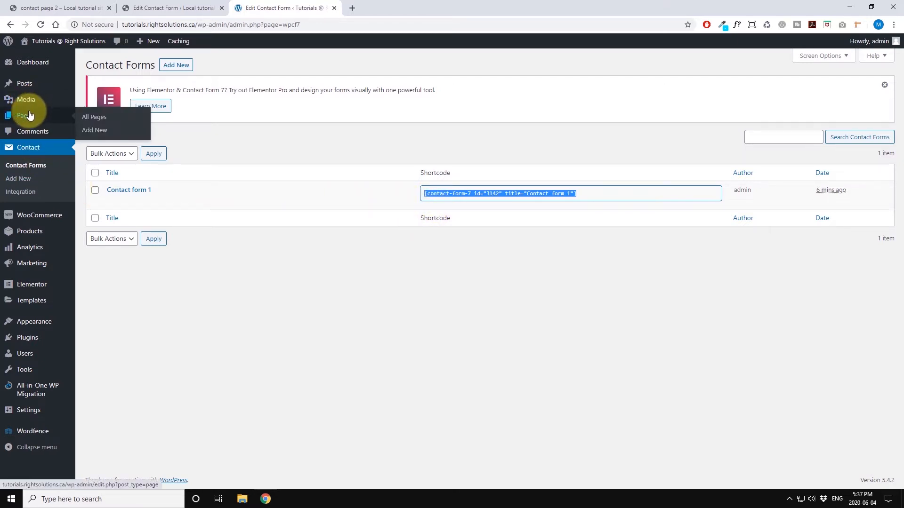
pyautogui.click(94, 129)
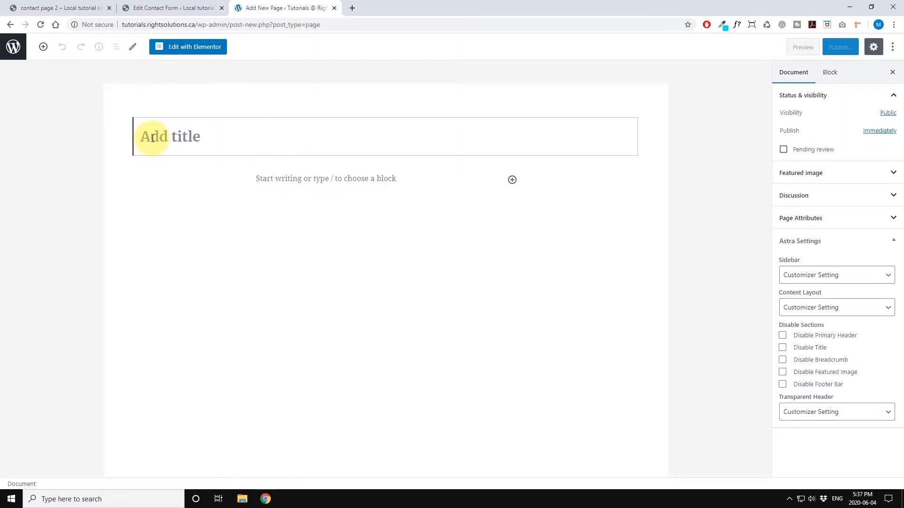
pyautogui.write('Simple Form')
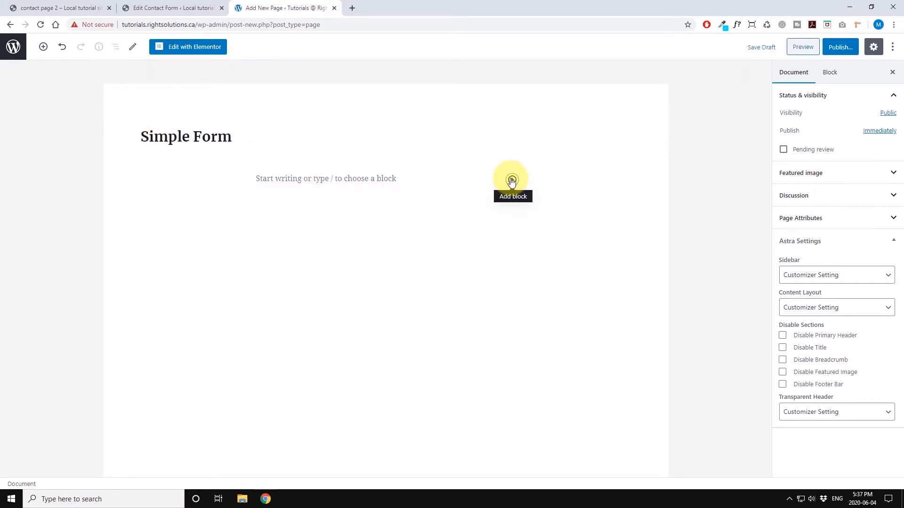
# Add a Shortcode block to the page and paste in [contact-form-7 id="3142" title="Contact form 1"].
pyautogui.click(512, 181)
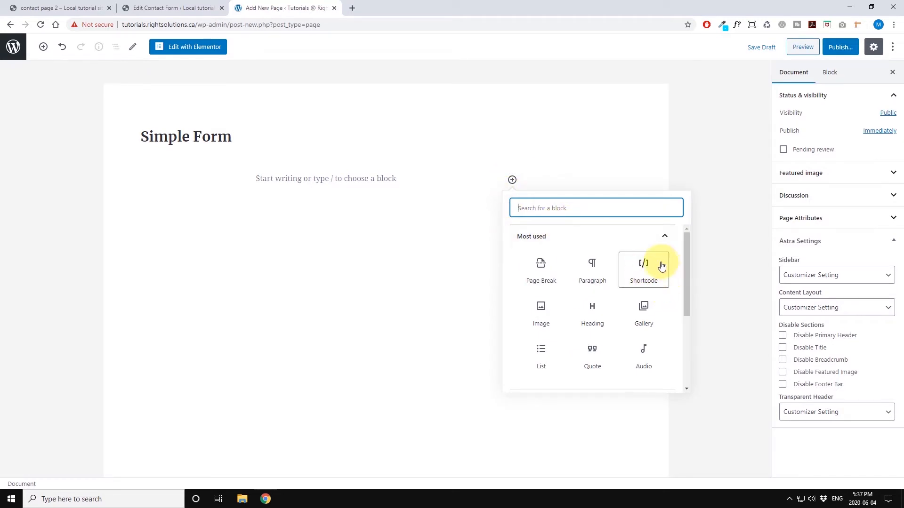
pyautogui.click(645, 266)
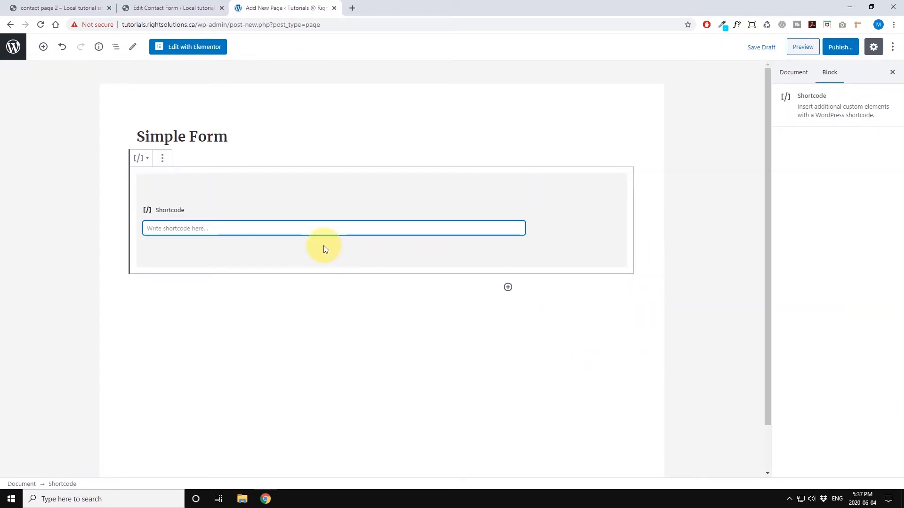
pyautogui.hotkey('ctrl', 'v')
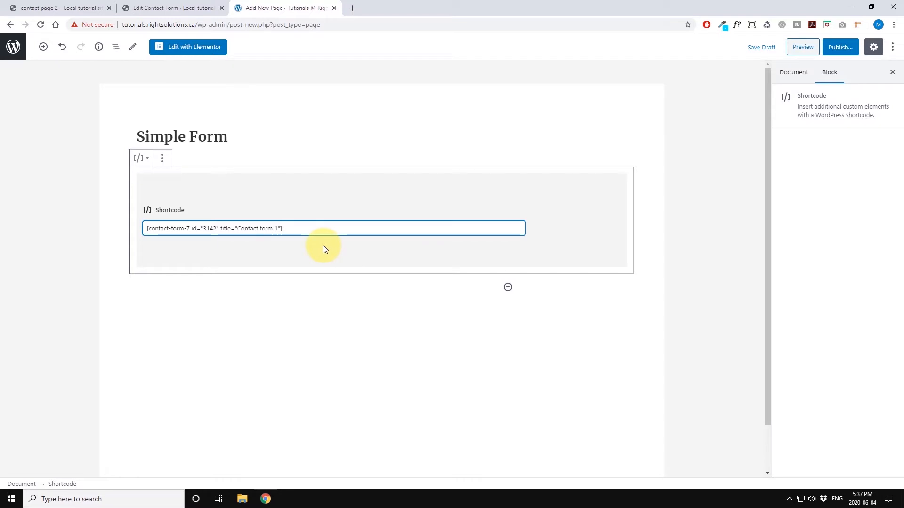
# Publish the "Simple Form" page and open the live page.
pyautogui.click(840, 46)
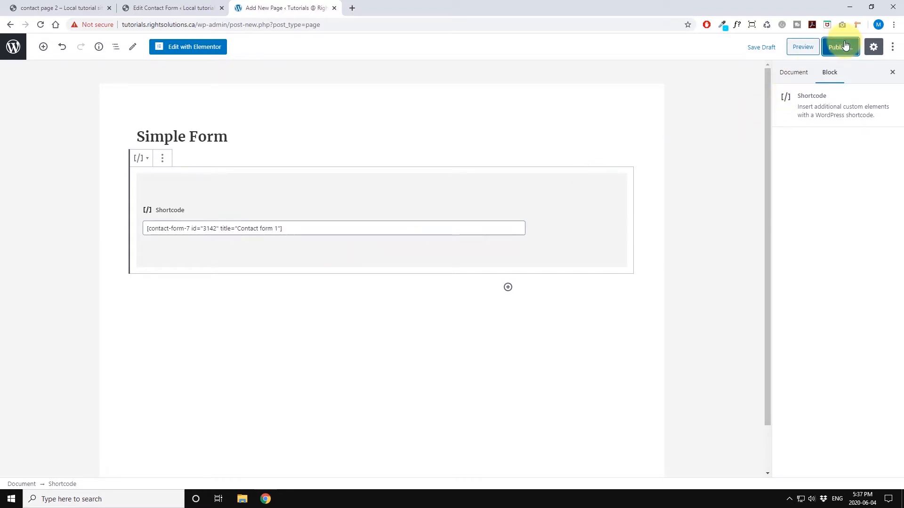
pyautogui.click(837, 47)
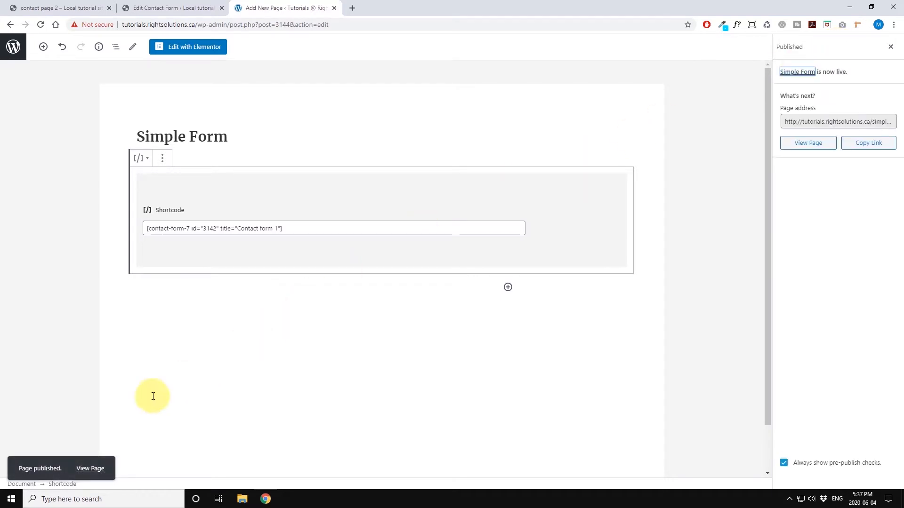
pyautogui.click(91, 469)
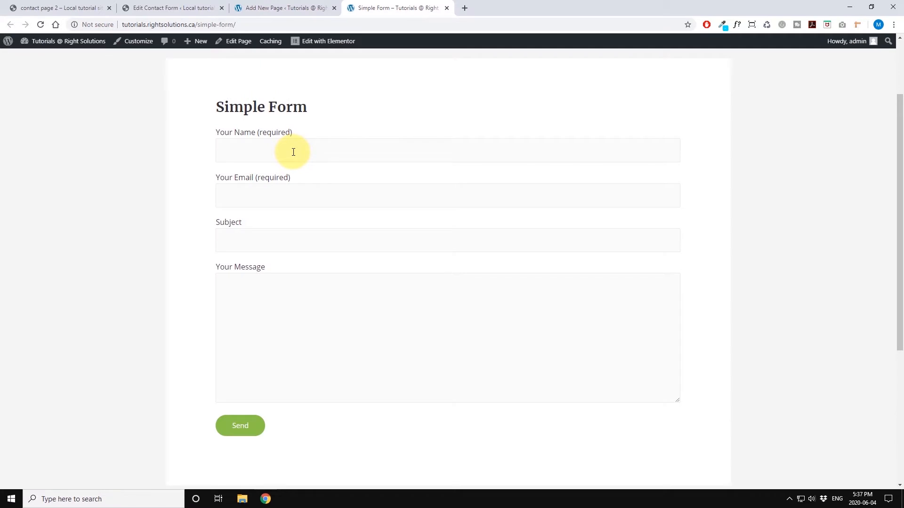
# Fill in the contact form with the sender's name and email, subject "hello" and message "hi", and send it.
pyautogui.click(247, 148)
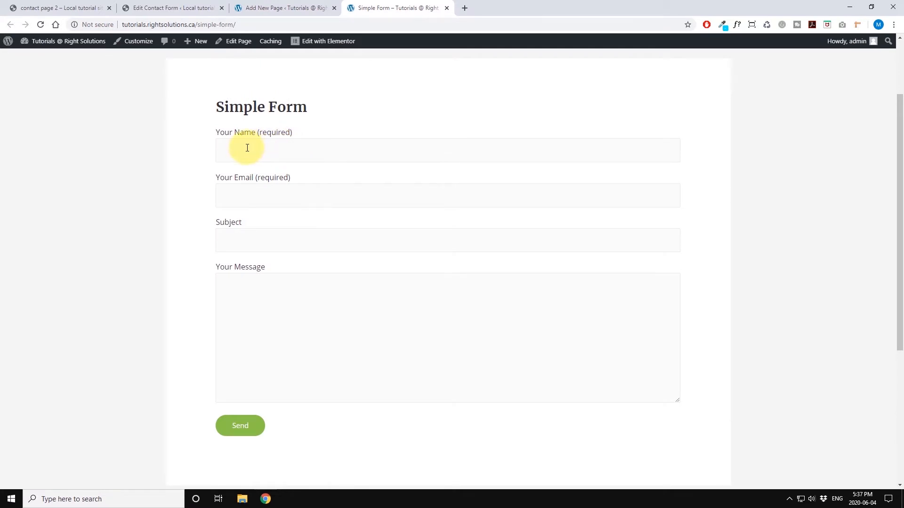
pyautogui.click(232, 152)
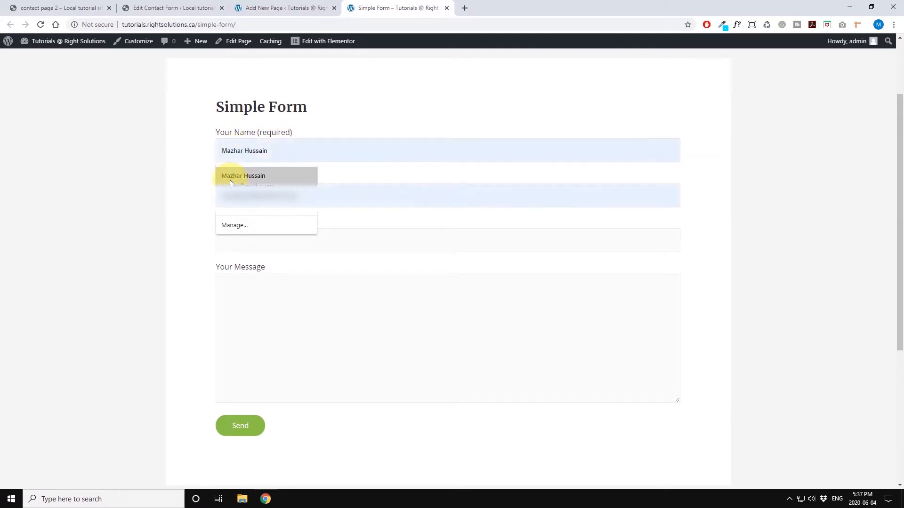
pyautogui.click(231, 176)
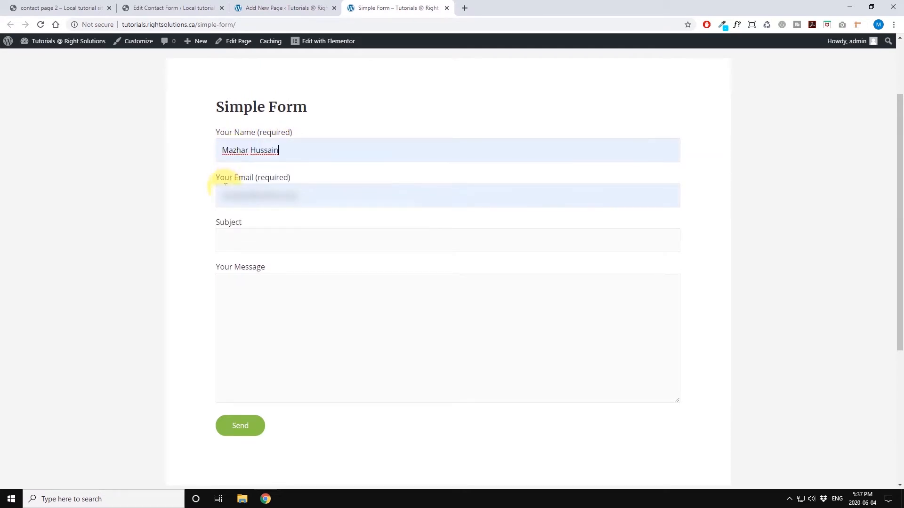
pyautogui.click(228, 242)
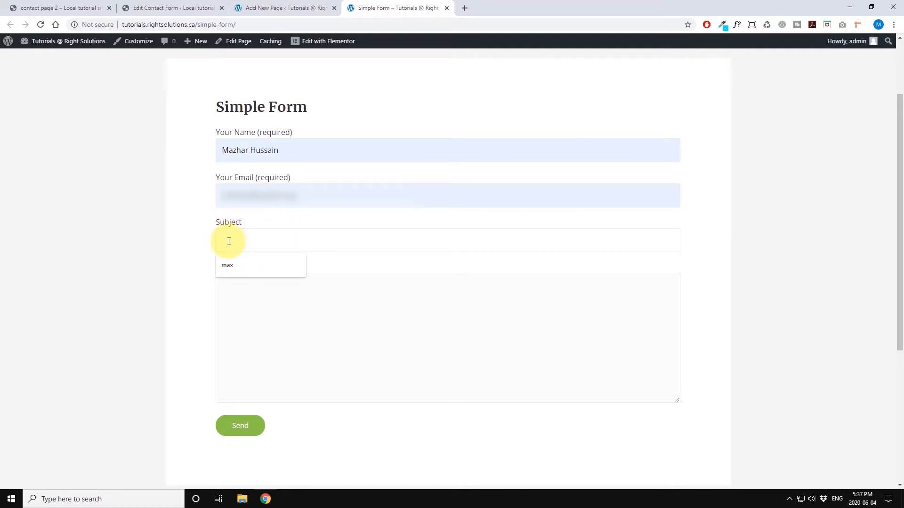
pyautogui.write('hello')
pyautogui.click(223, 283)
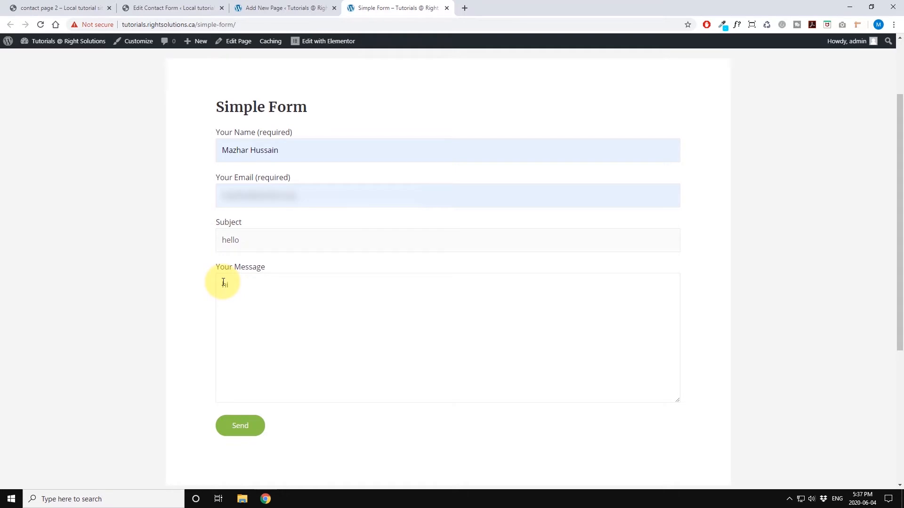
pyautogui.click(240, 429)
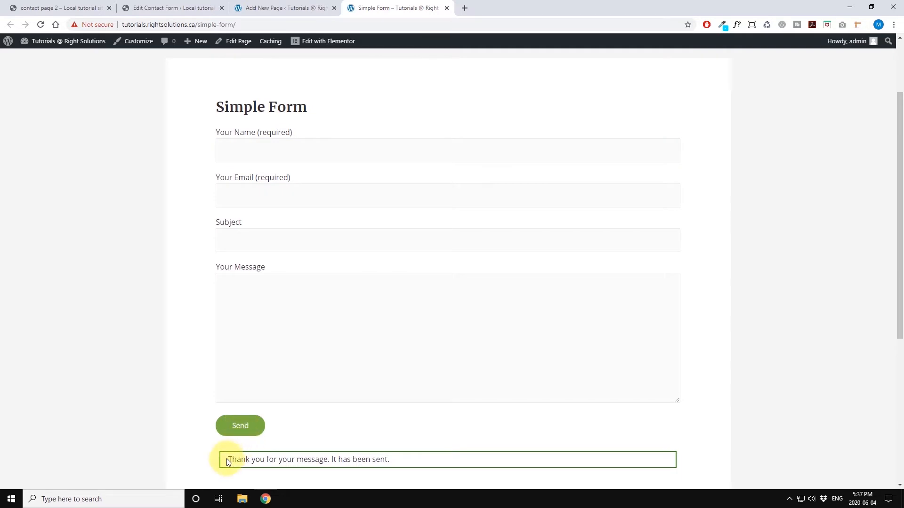
pyautogui.moveTo(227, 459); pyautogui.dragTo(403, 466)
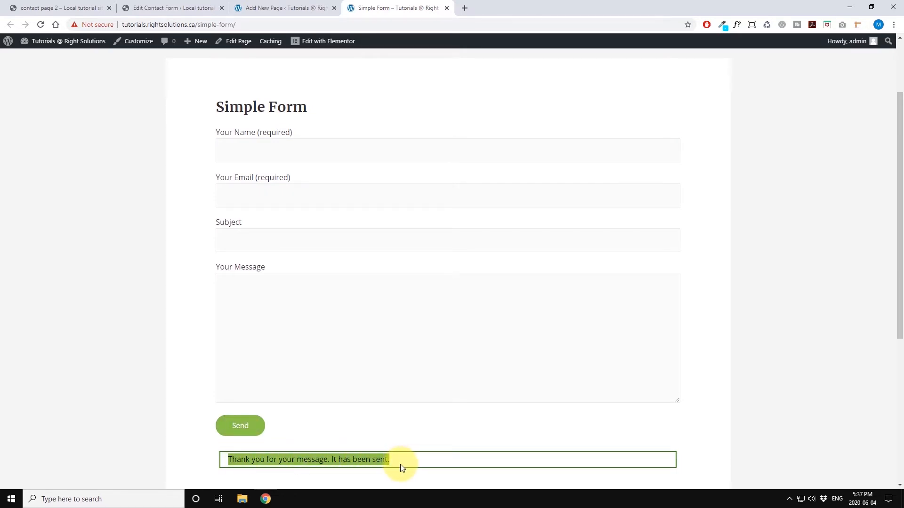
pyautogui.scroll(1, 381, 296)
pyautogui.scroll(-1, 381, 297)
pyautogui.click(381, 300)
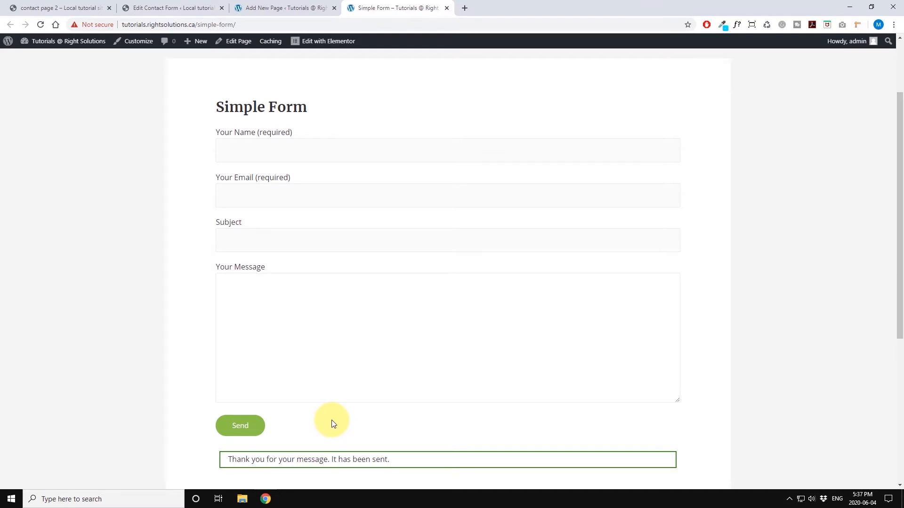
pyautogui.scroll(3, 332, 423)
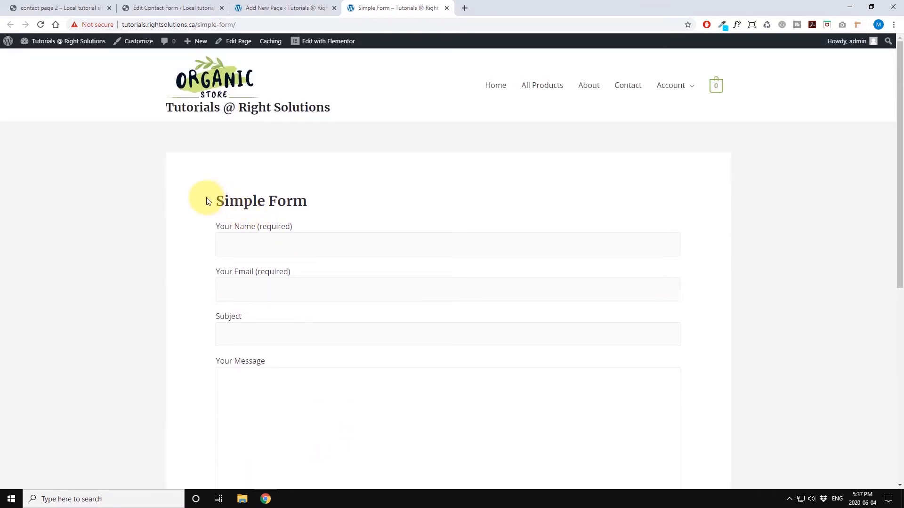
pyautogui.scroll(-2, 242, 351)
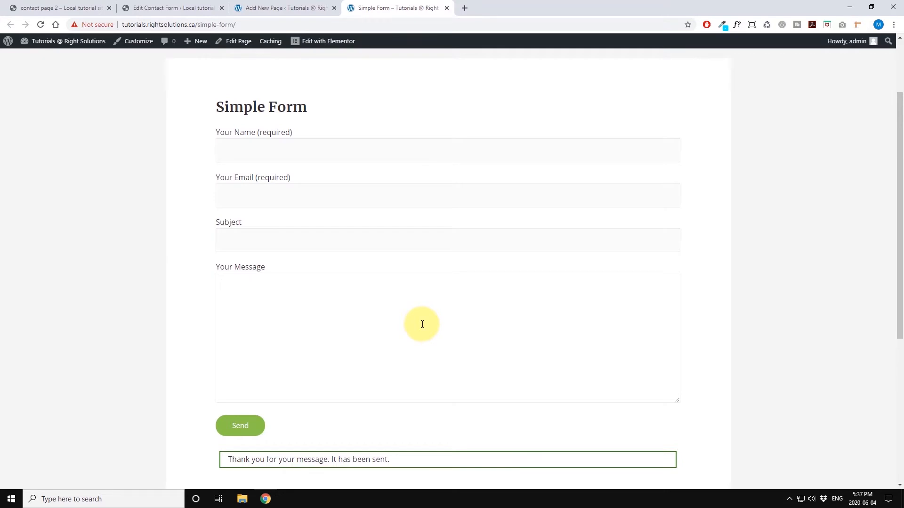
pyautogui.scroll(2, 422, 324)
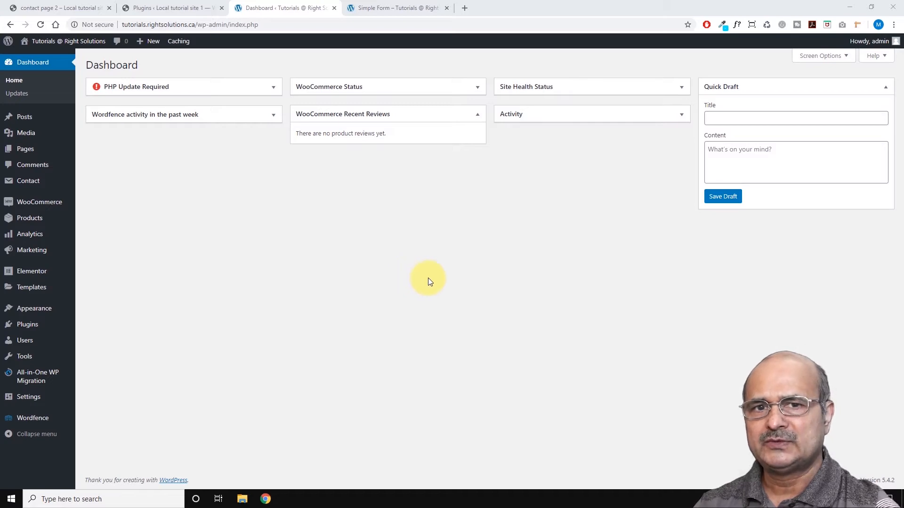
# Duplicate "Contact form 1" from the contact forms list and rename the copy "Contact form 2".
pyautogui.moveTo(24, 182)
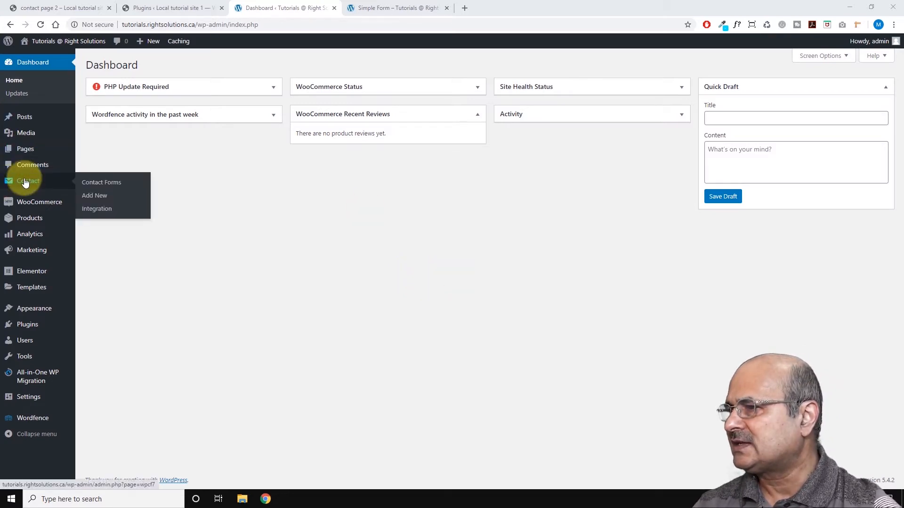
pyautogui.click(96, 183)
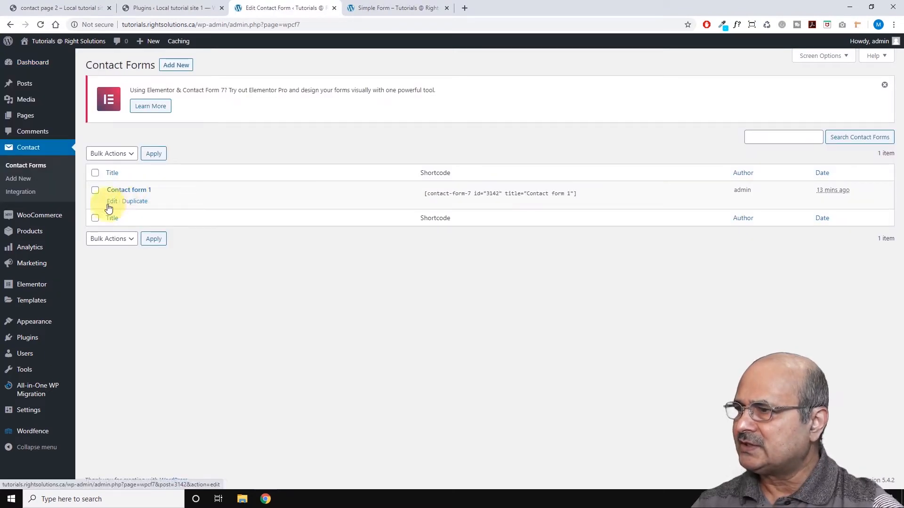
pyautogui.moveTo(117, 202)
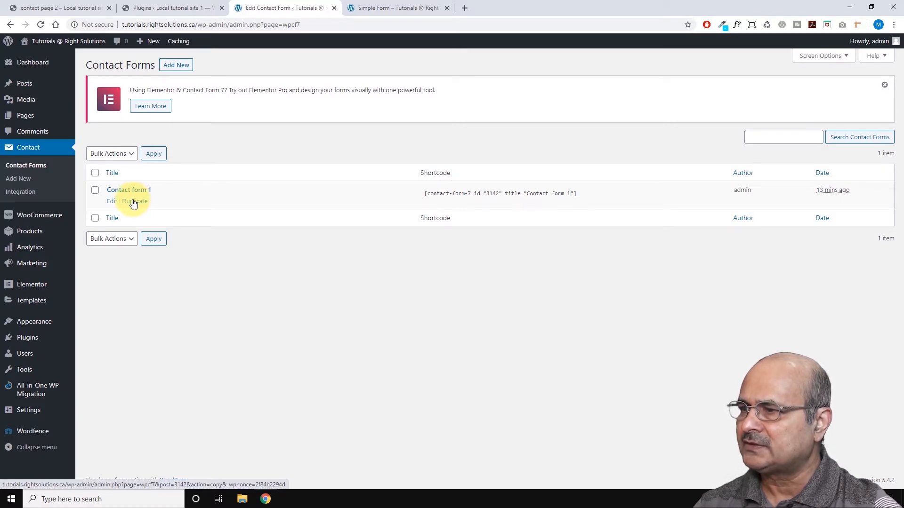
pyautogui.click(134, 201)
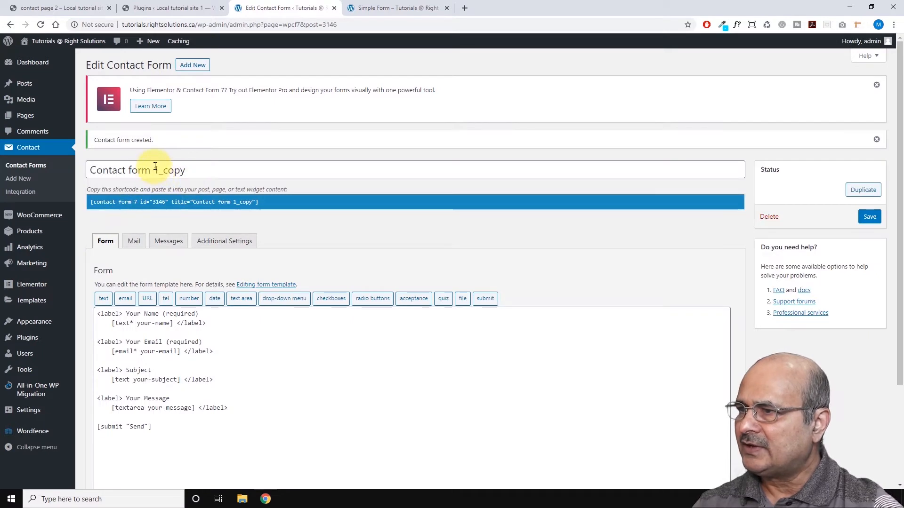
pyautogui.moveTo(156, 169); pyautogui.dragTo(197, 170)
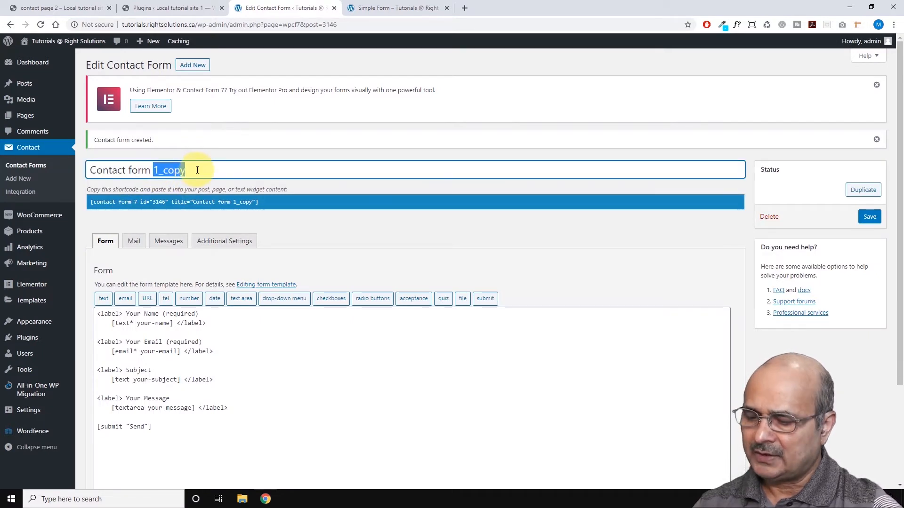
pyautogui.write('2')
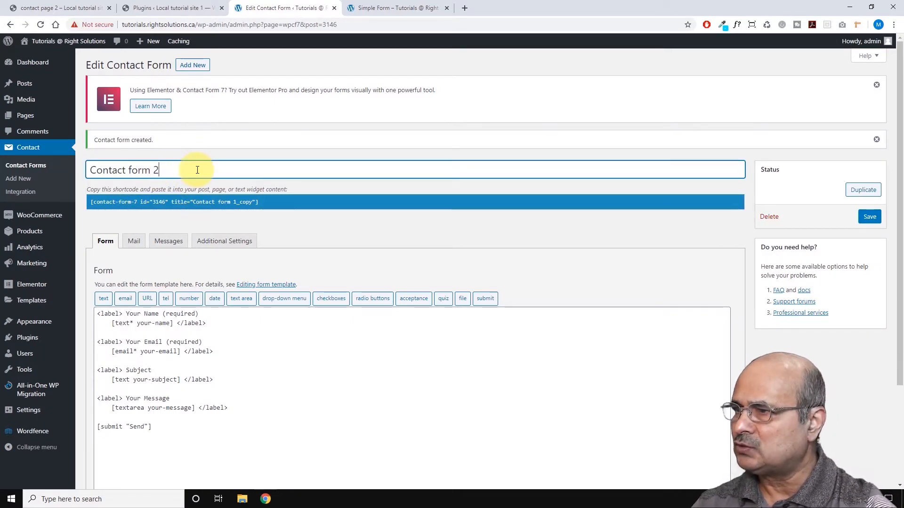
# Compare the label and field tags in the Contact form 2 template with the fields on the live Simple Form page.
pyautogui.scroll(-1, 291, 196)
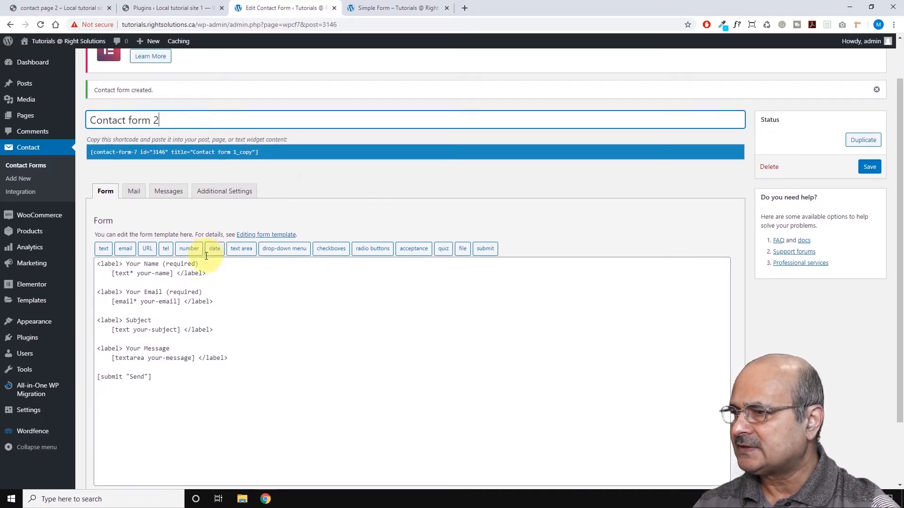
pyautogui.scroll(-1, 216, 192)
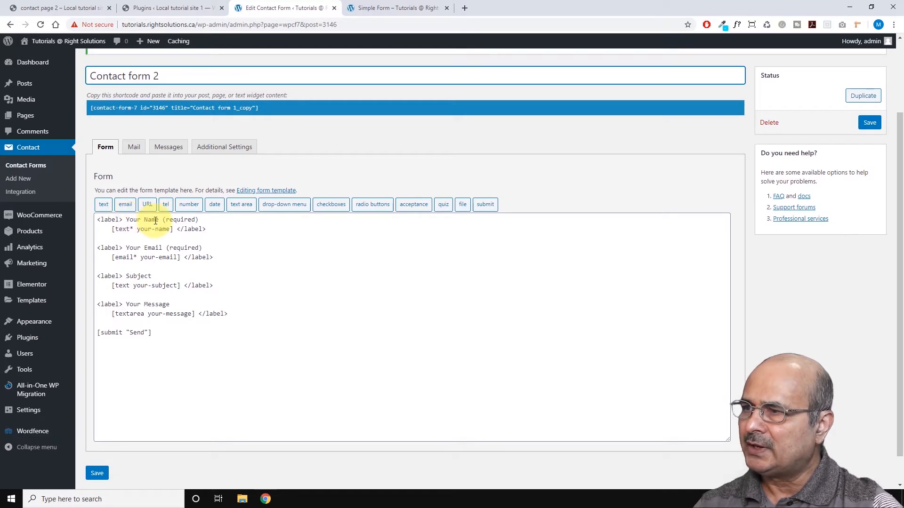
pyautogui.click(386, 7)
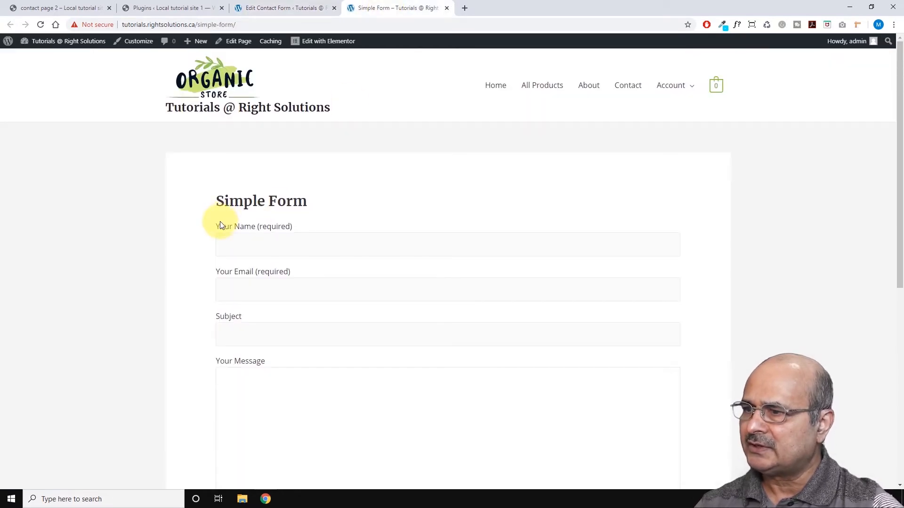
pyautogui.moveTo(216, 227); pyautogui.dragTo(299, 226)
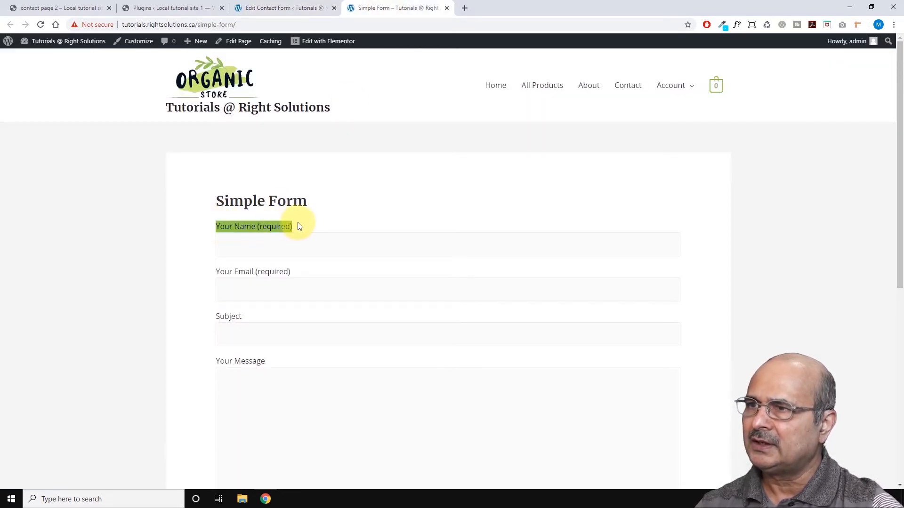
pyautogui.click(279, 8)
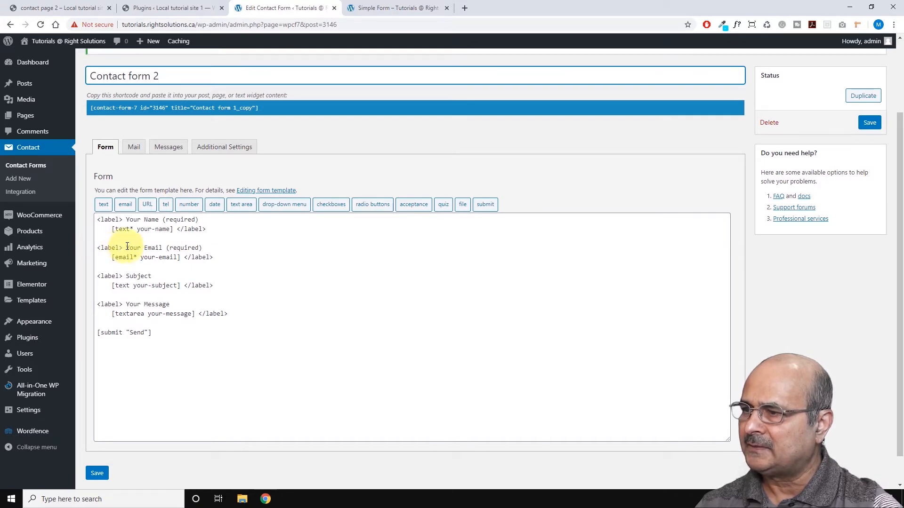
pyautogui.moveTo(126, 247); pyautogui.dragTo(162, 246)
pyautogui.click(184, 246)
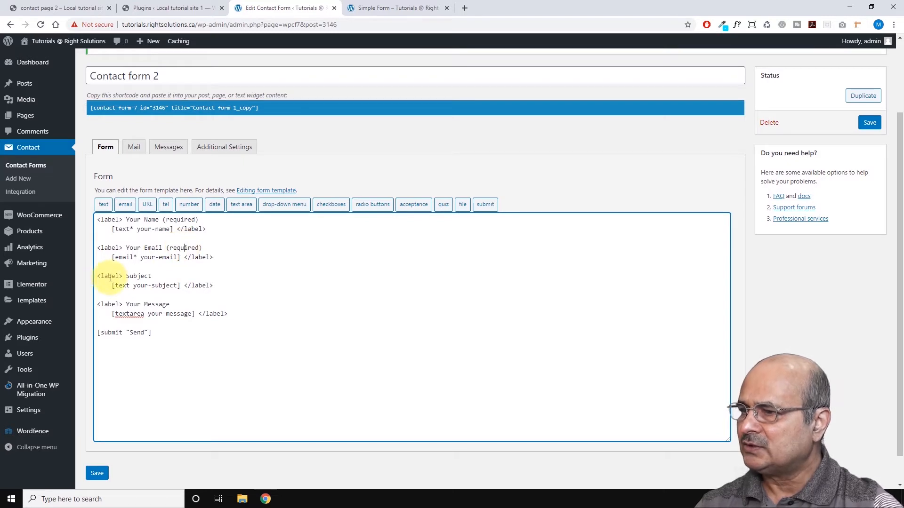
pyautogui.scroll(-1, 160, 274)
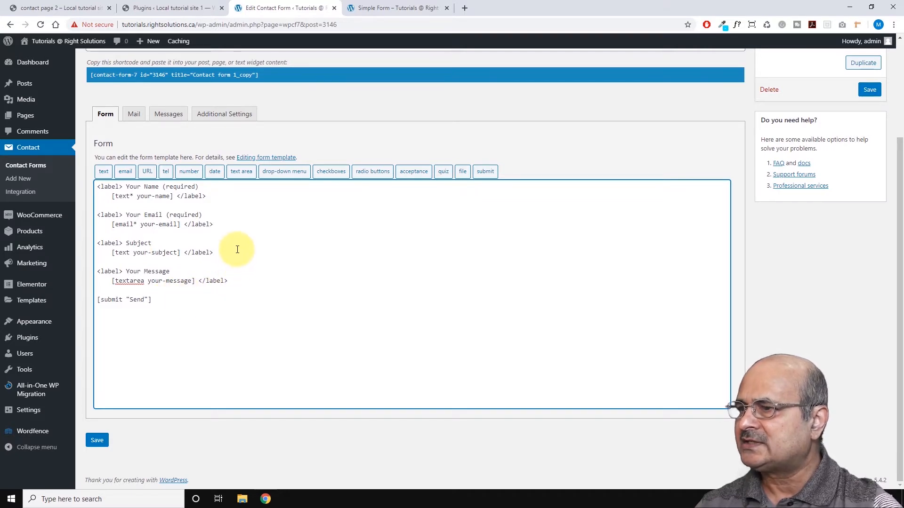
pyautogui.scroll(1, 237, 250)
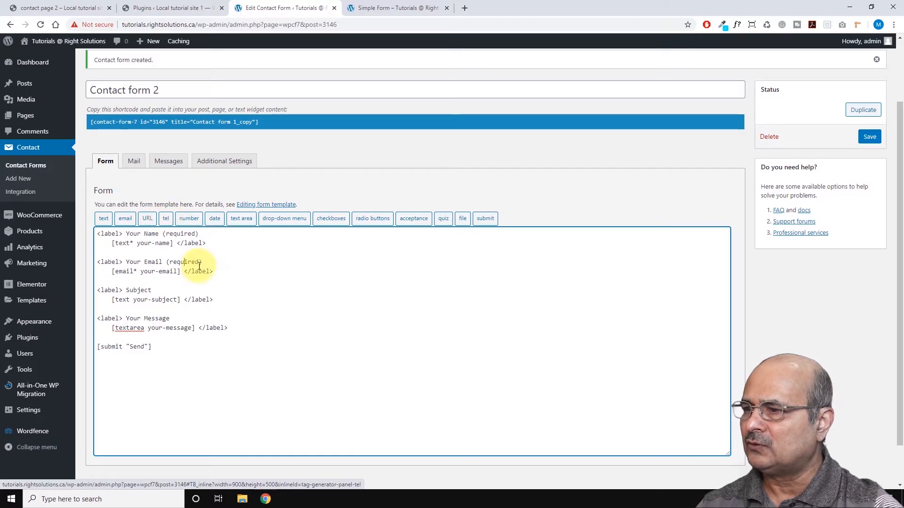
# Insert a tel field tag named tel-124 with default value "Your Phone Number" between the email and subject fields of the form template.
pyautogui.click(222, 276)
pyautogui.press('Return')
pyautogui.press('Return')
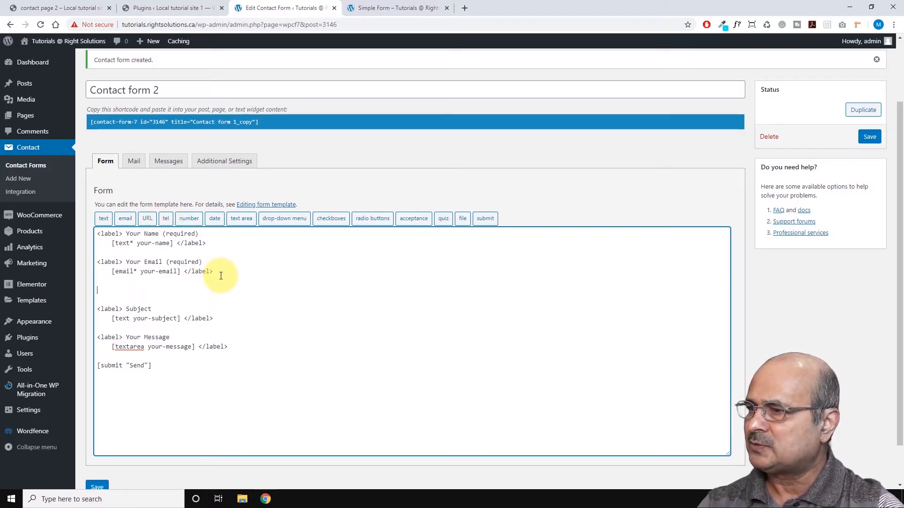
pyautogui.click(164, 220)
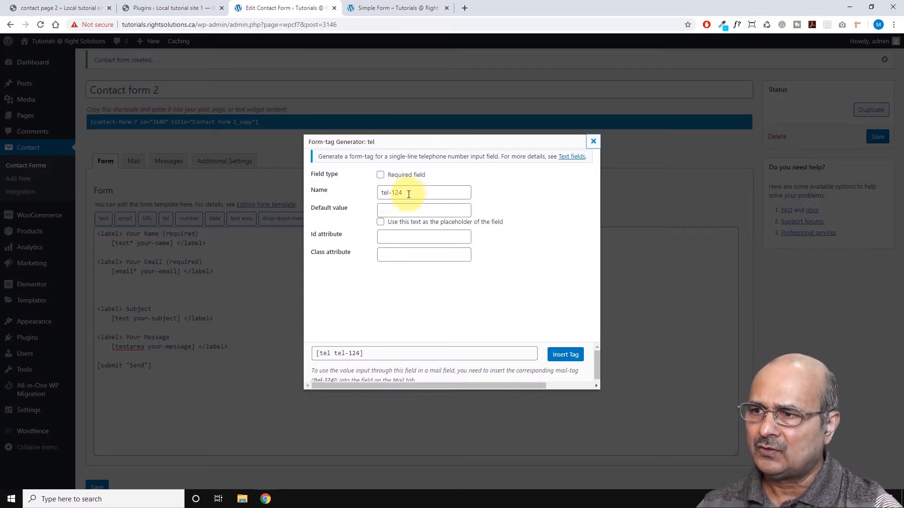
pyautogui.click(392, 209)
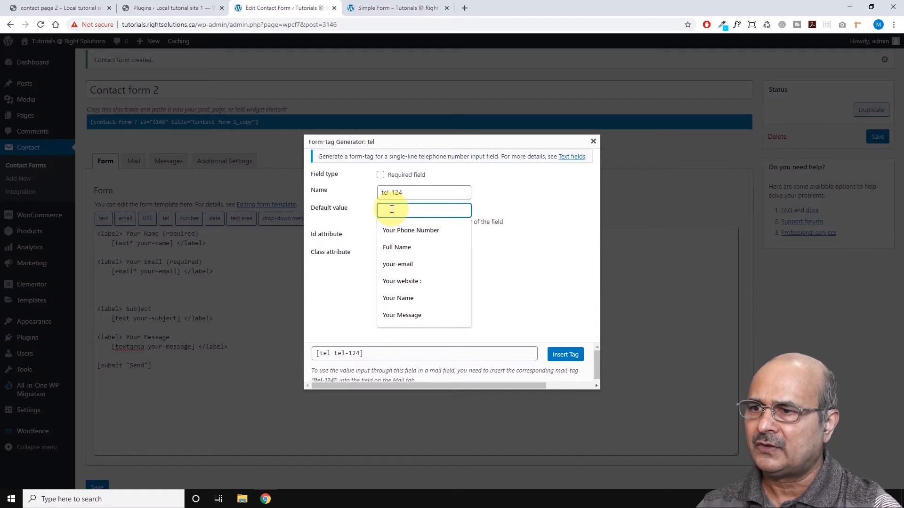
pyautogui.click(399, 230)
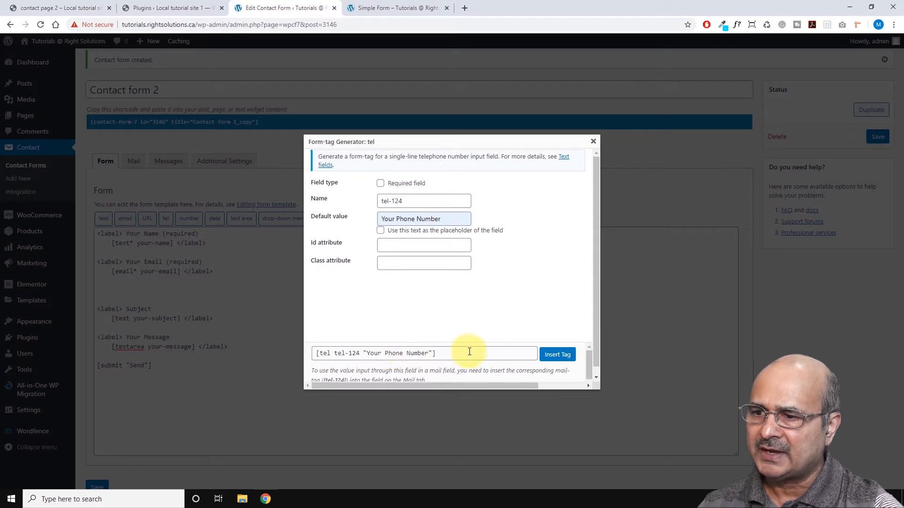
pyautogui.click(560, 356)
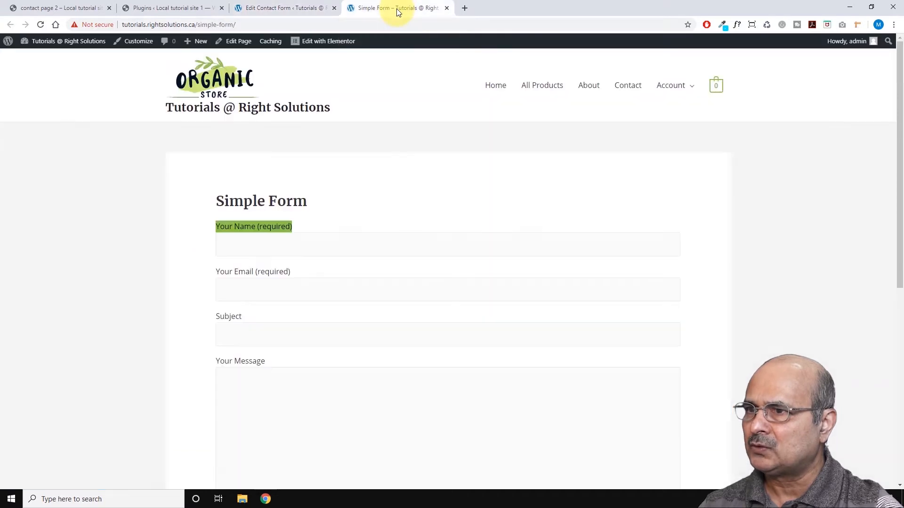
# Open the "Simple Form" page for editing and add a second Shortcode block below the existing one.
pyautogui.click(398, 8)
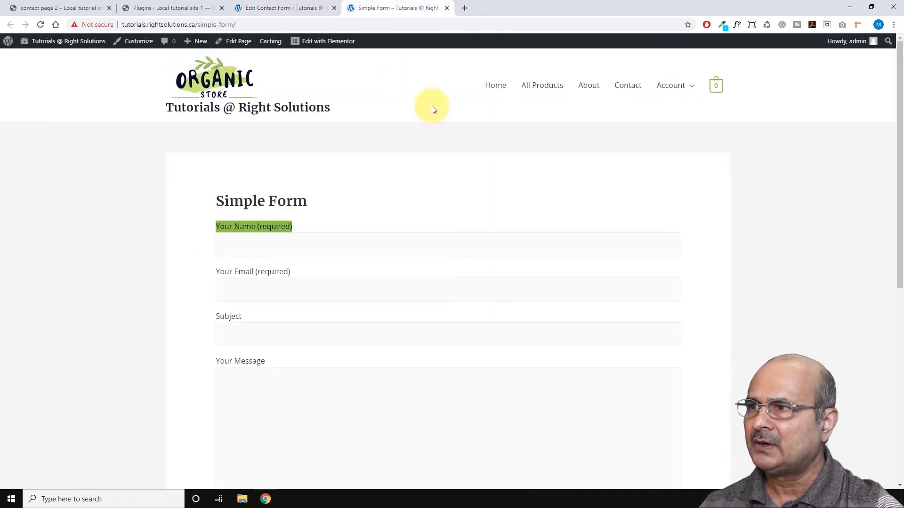
pyautogui.click(240, 41)
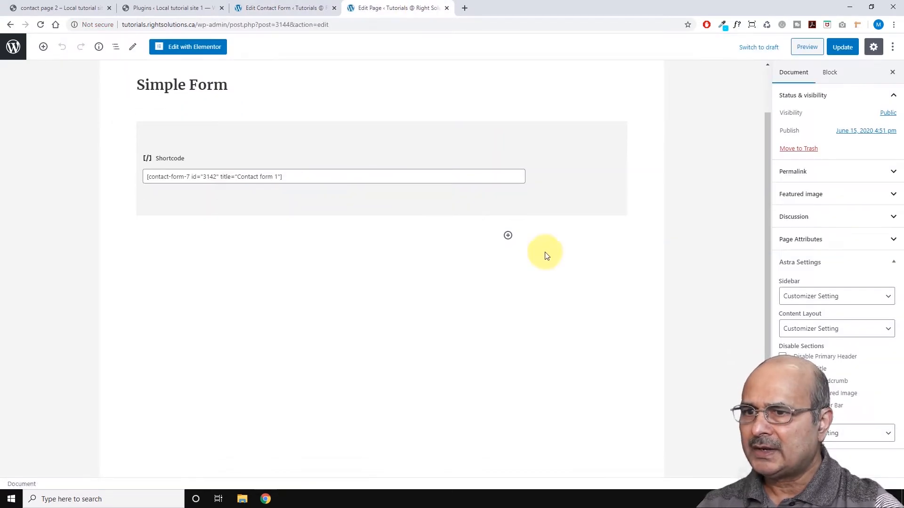
pyautogui.click(508, 235)
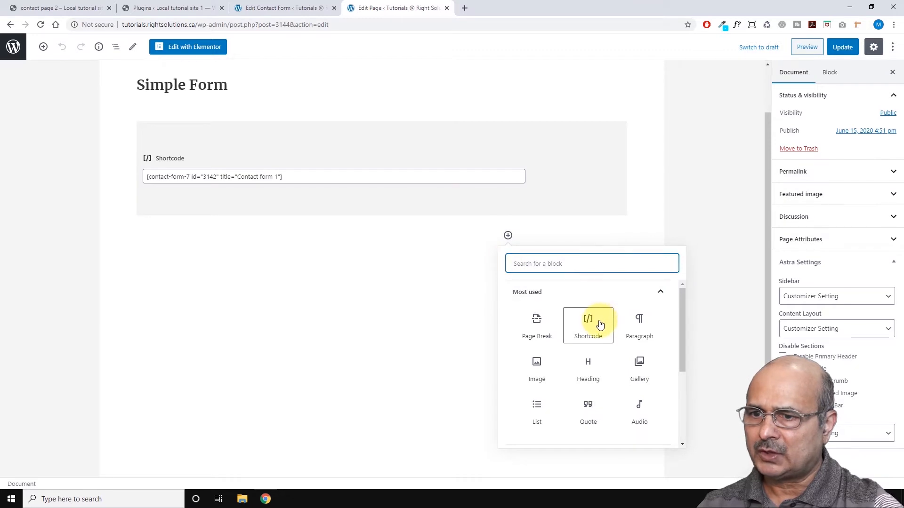
pyautogui.click(597, 323)
# Save Contact form 2 and copy its updated shortcode.
pyautogui.click(270, 6)
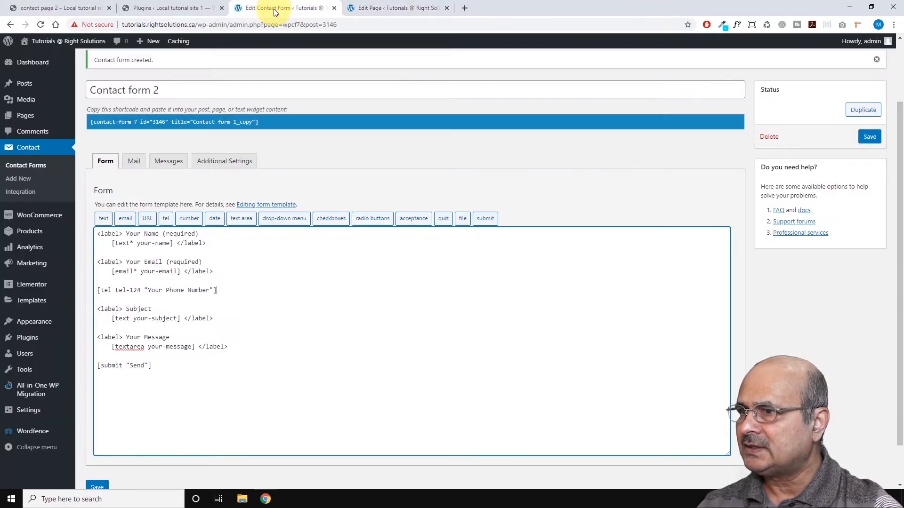
pyautogui.click(869, 138)
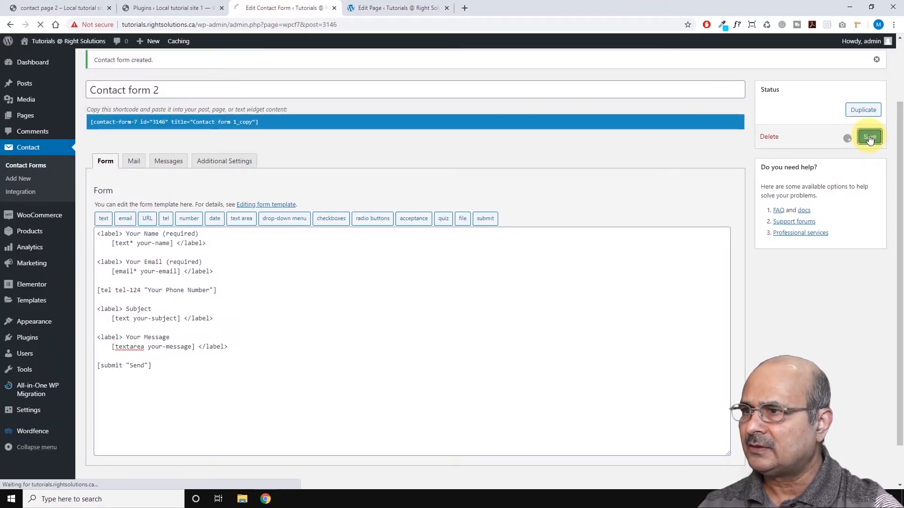
pyautogui.scroll(-2, 289, 185)
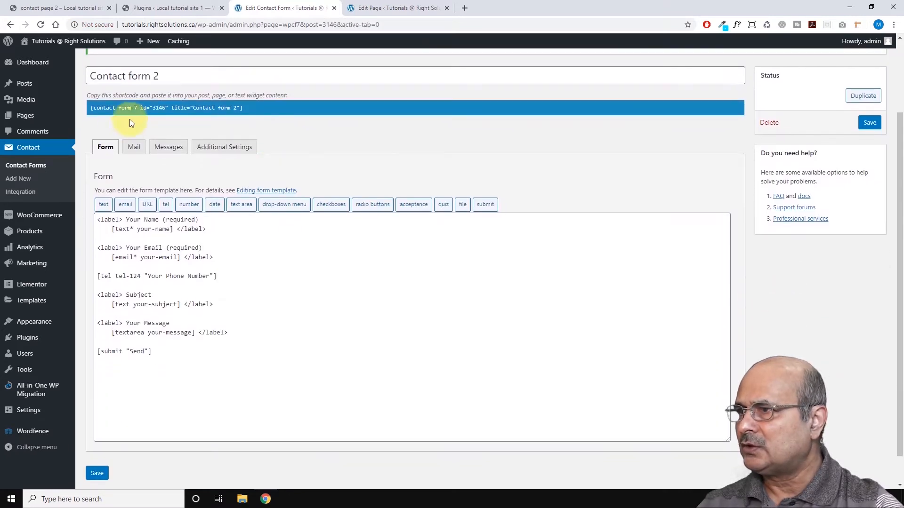
pyautogui.click(95, 104)
pyautogui.hotkey('ctrl', 'c')
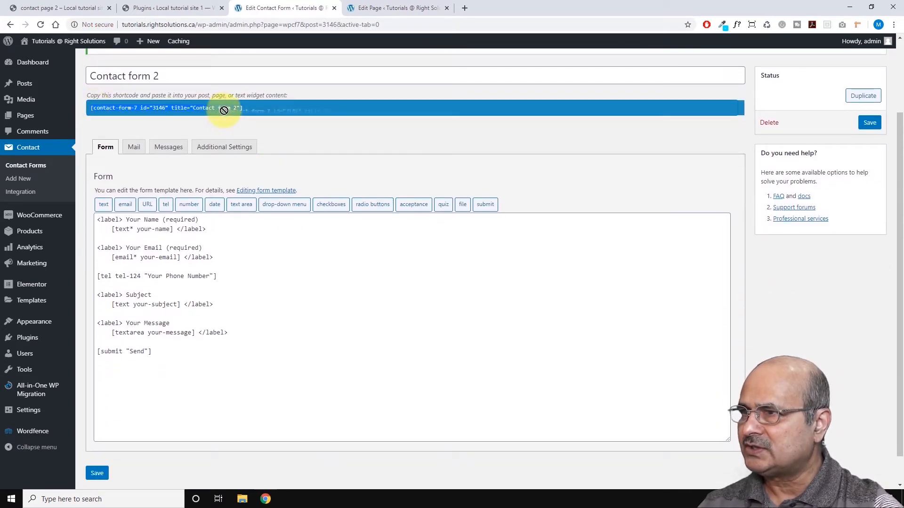
# Paste [contact-form-7 id="3146" title="Contact form 2"] into the new Shortcode block, update the page and open the live page.
pyautogui.click(414, 8)
pyautogui.hotkey('ctrl', 'v')
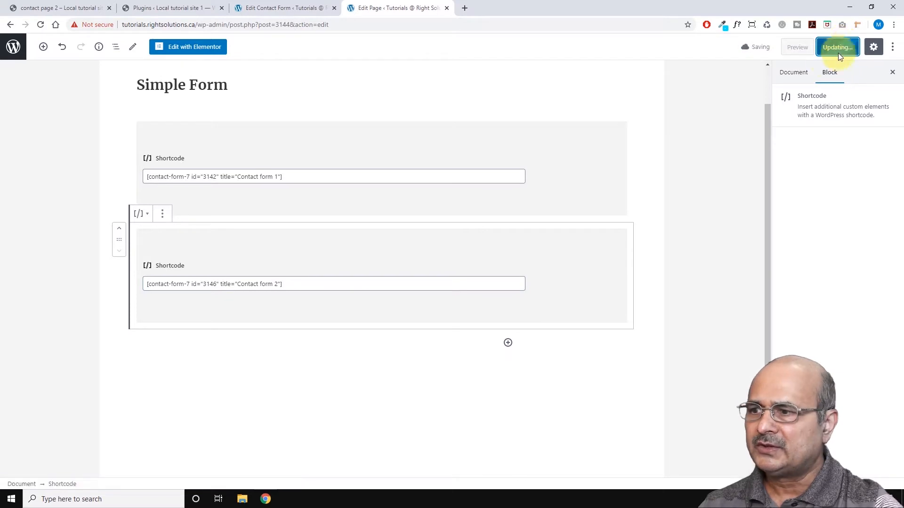
pyautogui.click(86, 469)
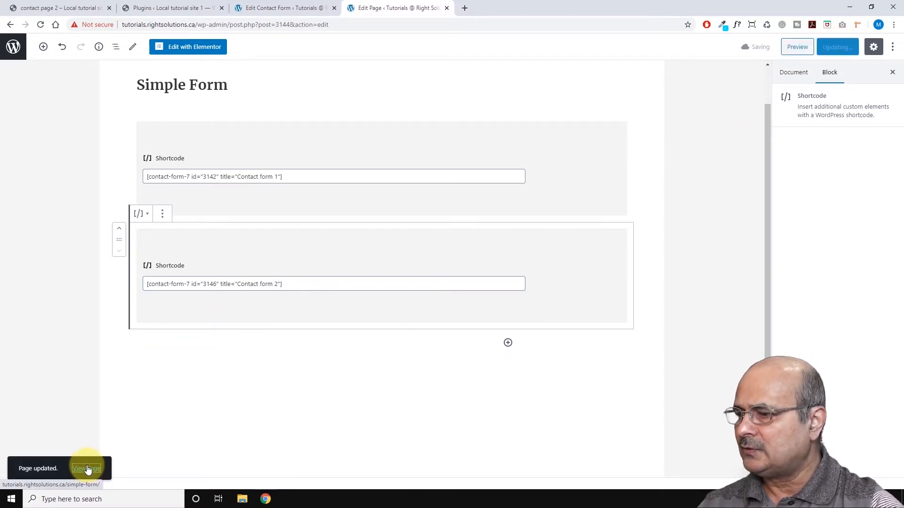
pyautogui.click(447, 8)
# Examine the second form on the live page, especially how its phone number field appears compared with the labelled fields.
pyautogui.scroll(-8, 385, 232)
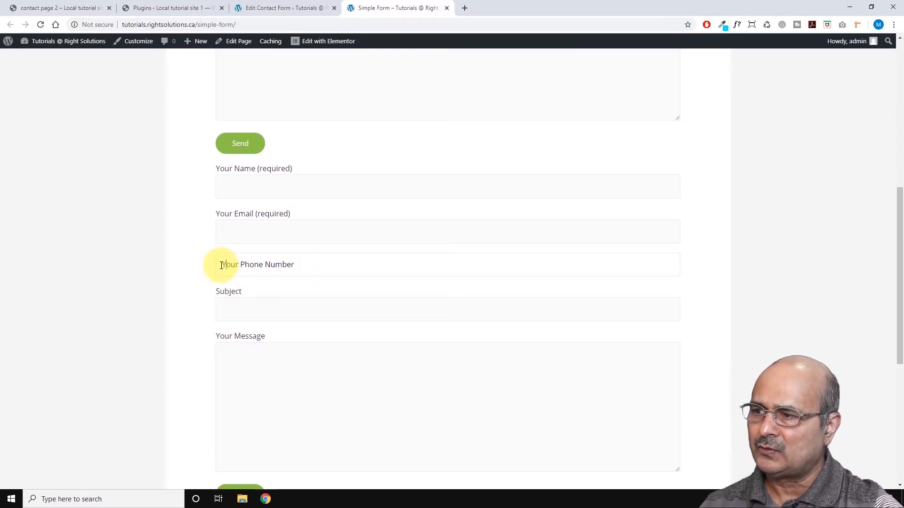
pyautogui.moveTo(221, 265); pyautogui.dragTo(299, 265)
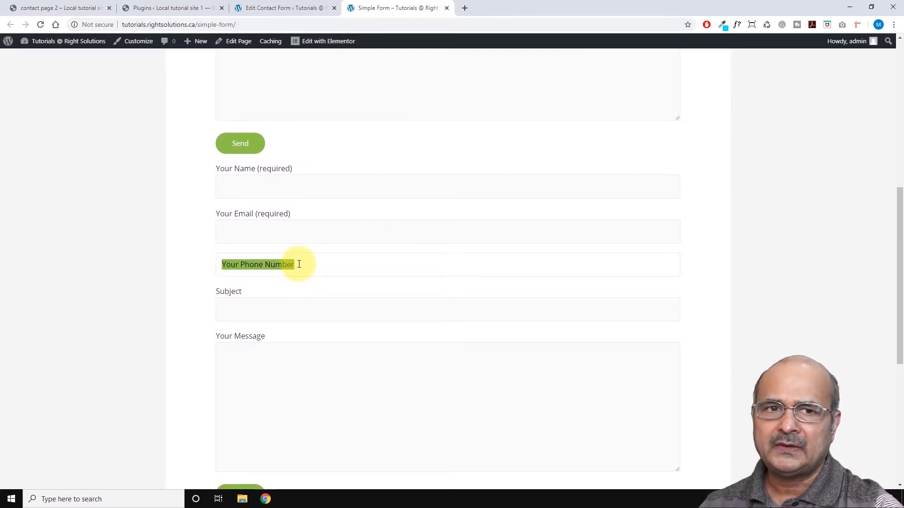
pyautogui.click(298, 264)
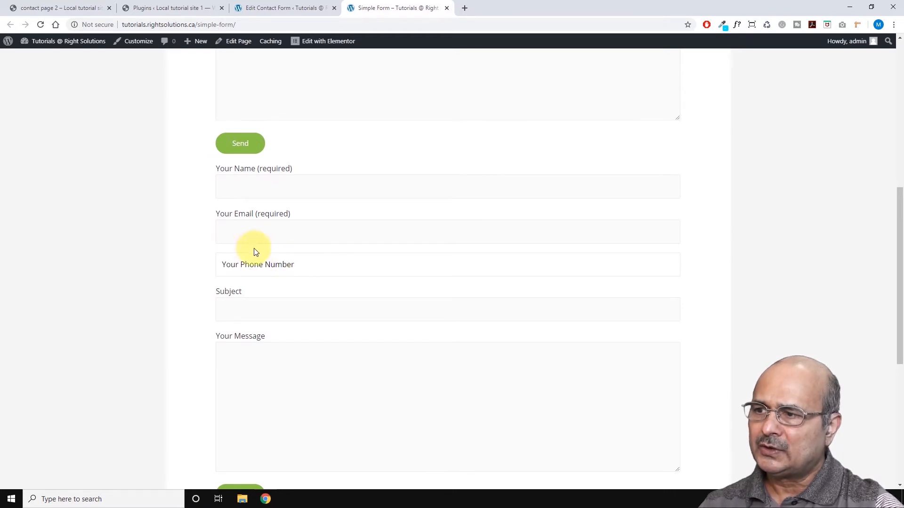
pyautogui.scroll(2, 254, 249)
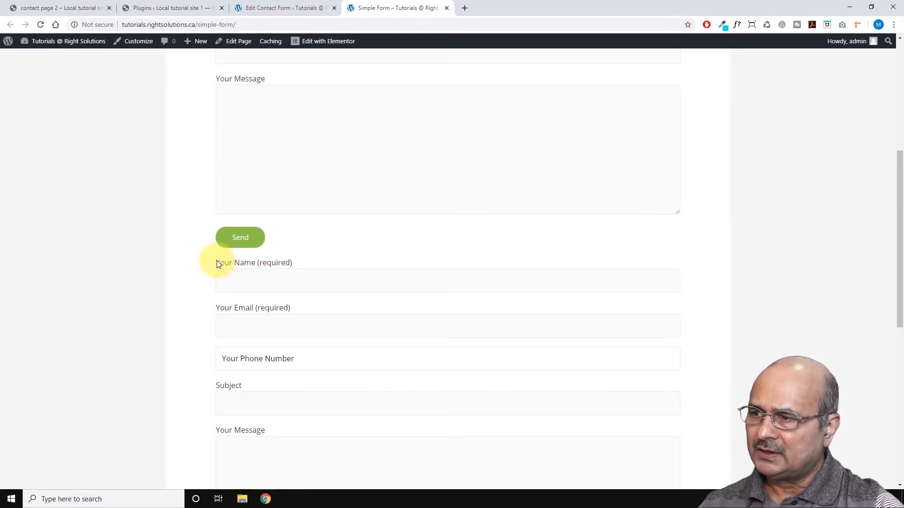
# Compare the second form's "Your Name (required)" label with the "Your Phone Number" text inside the phone field.
pyautogui.moveTo(216, 263); pyautogui.dragTo(291, 265)
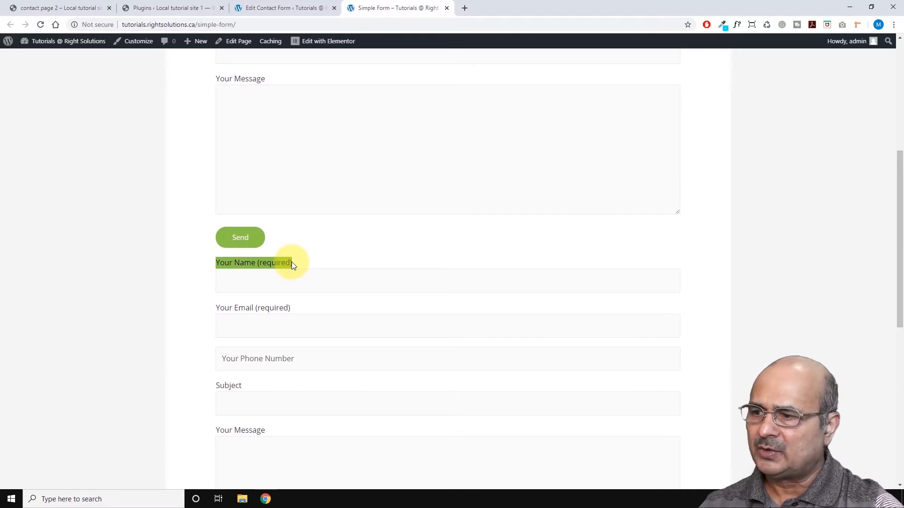
pyautogui.click(225, 357)
pyautogui.moveTo(224, 358); pyautogui.dragTo(305, 359)
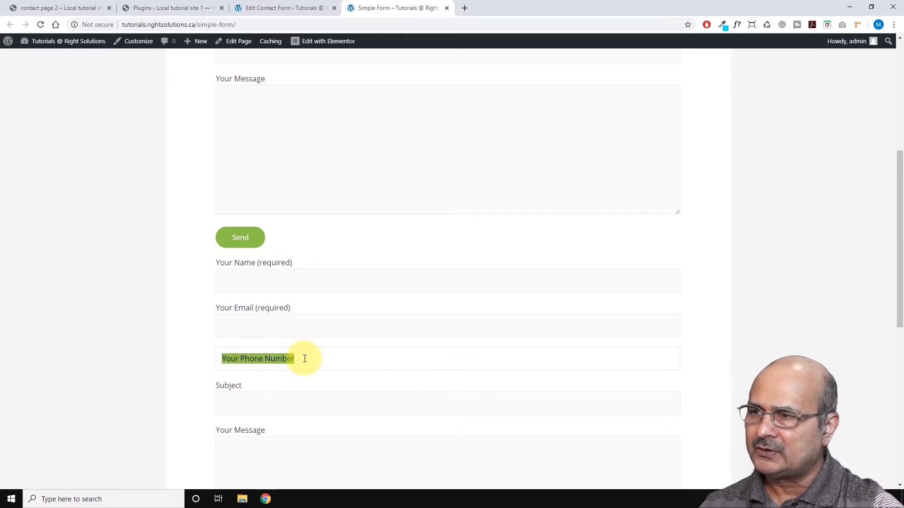
# In Contact form 2's template, wrap the tel tag in <label> tags and move "Your Phone Number" out of it as unquoted label text.
pyautogui.click(283, 8)
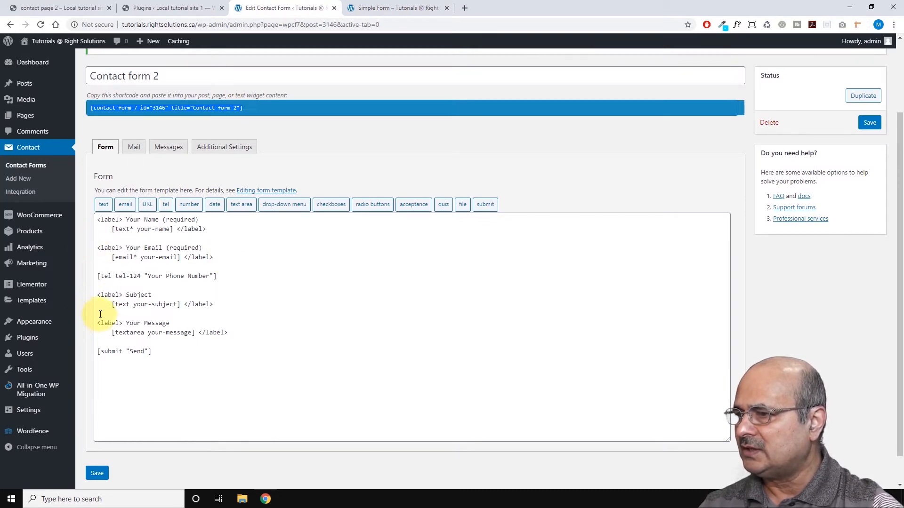
pyautogui.click(99, 268)
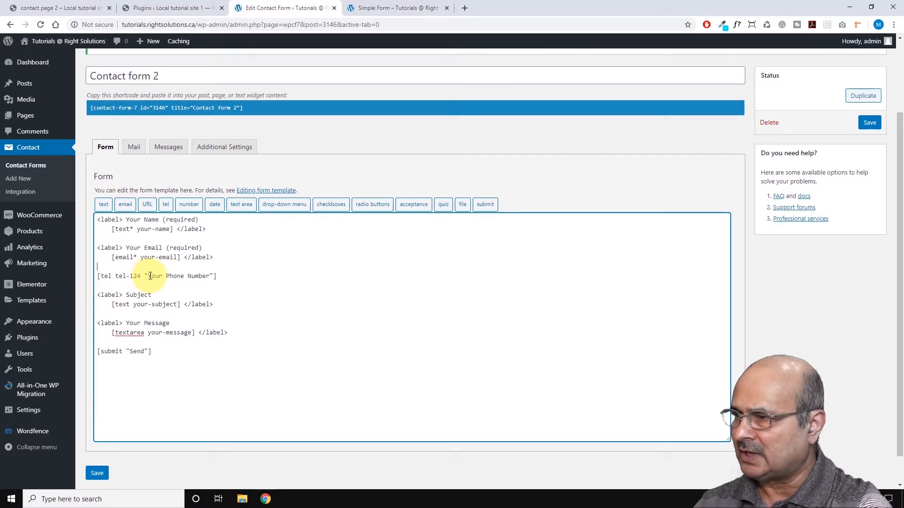
pyautogui.press('Return')
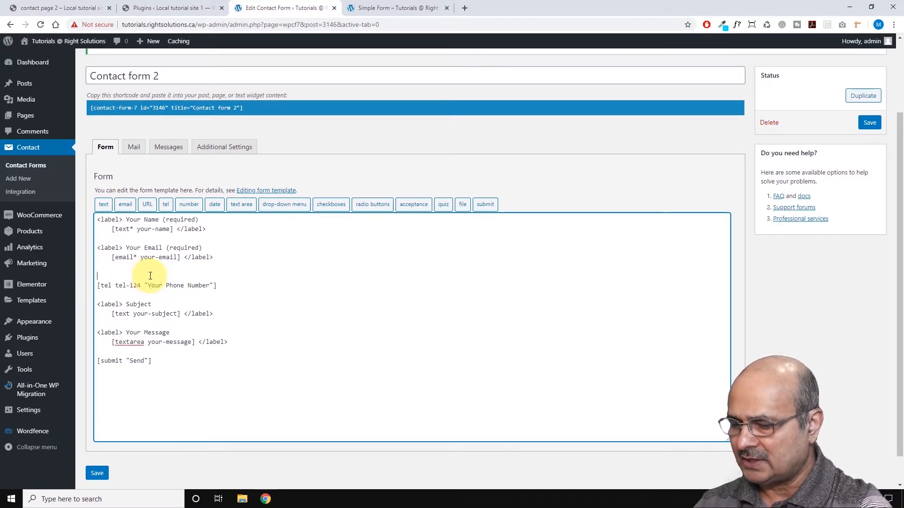
pyautogui.write('<')
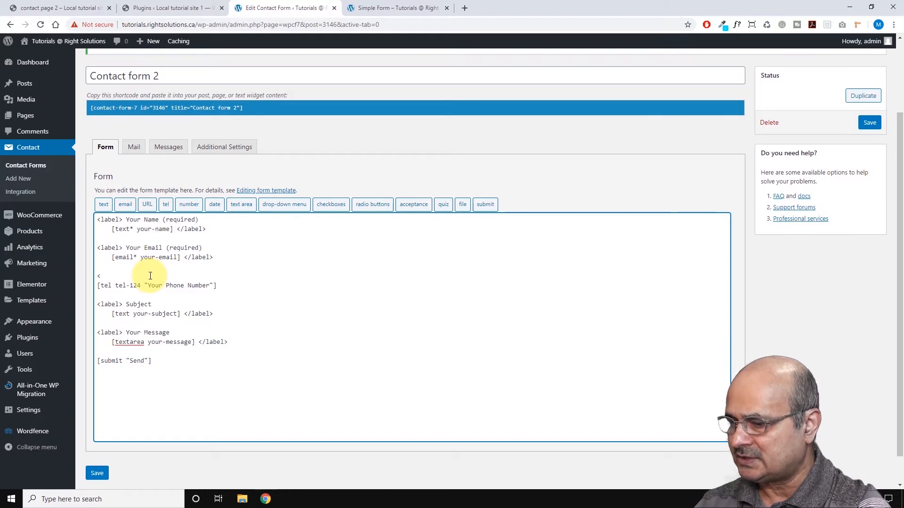
pyautogui.write('label>')
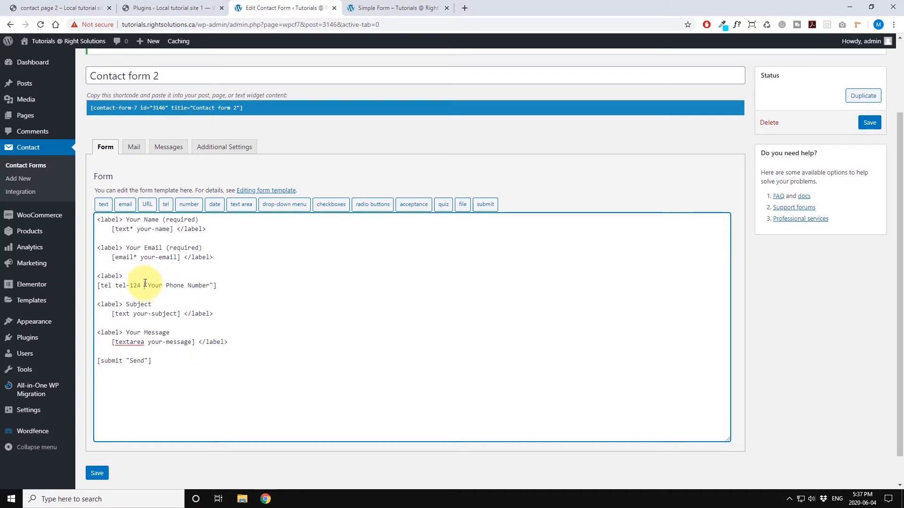
pyautogui.moveTo(145, 285); pyautogui.dragTo(128, 275)
pyautogui.press('Delete')
pyautogui.click(195, 277)
pyautogui.press('BackSpace')
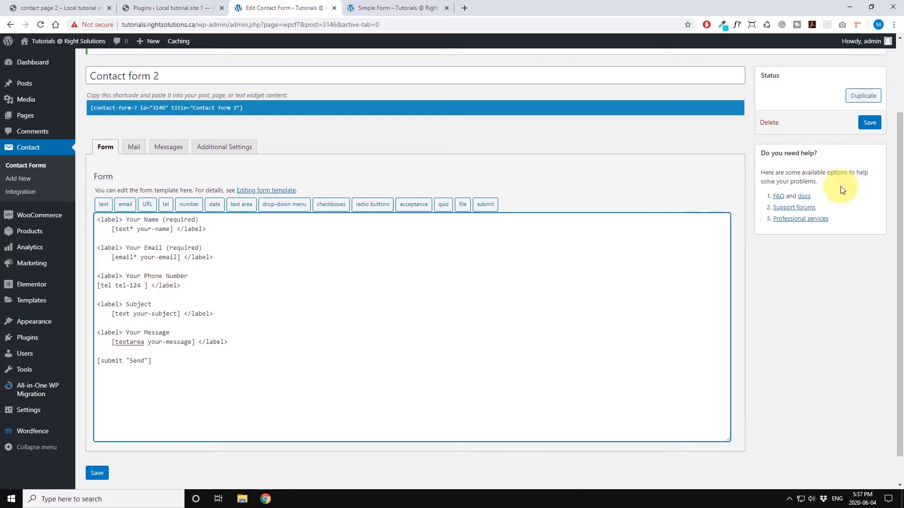
# Save Contact form 2 and check the phone number field's label and empty input on the live Simple Form page.
pyautogui.click(870, 123)
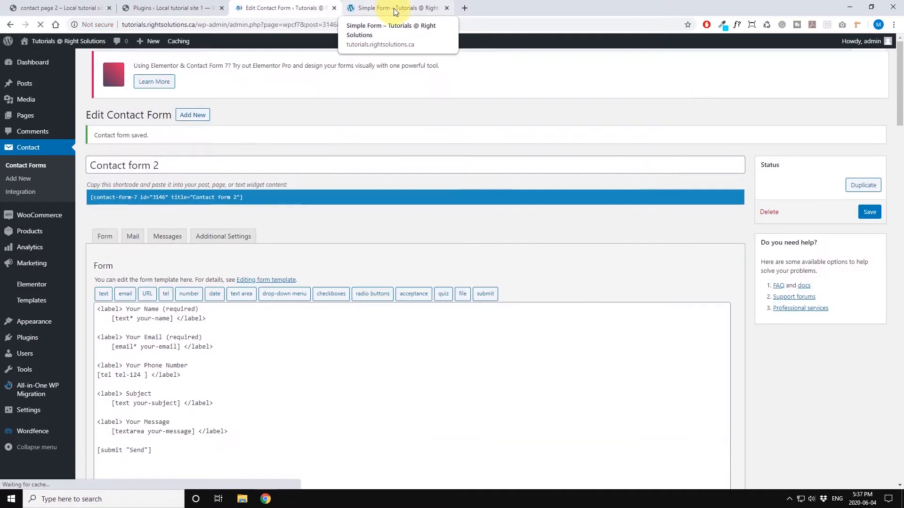
pyautogui.click(394, 9)
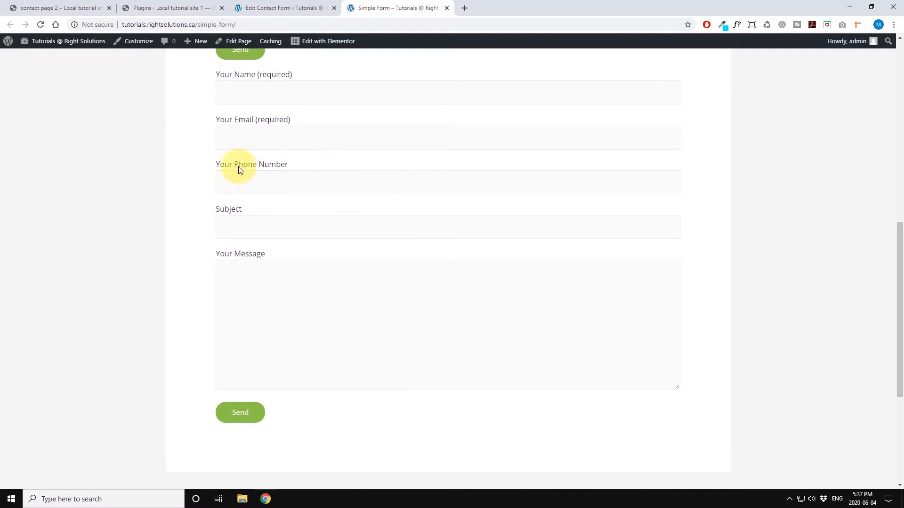
pyautogui.moveTo(215, 164); pyautogui.dragTo(288, 168)
pyautogui.click(226, 182)
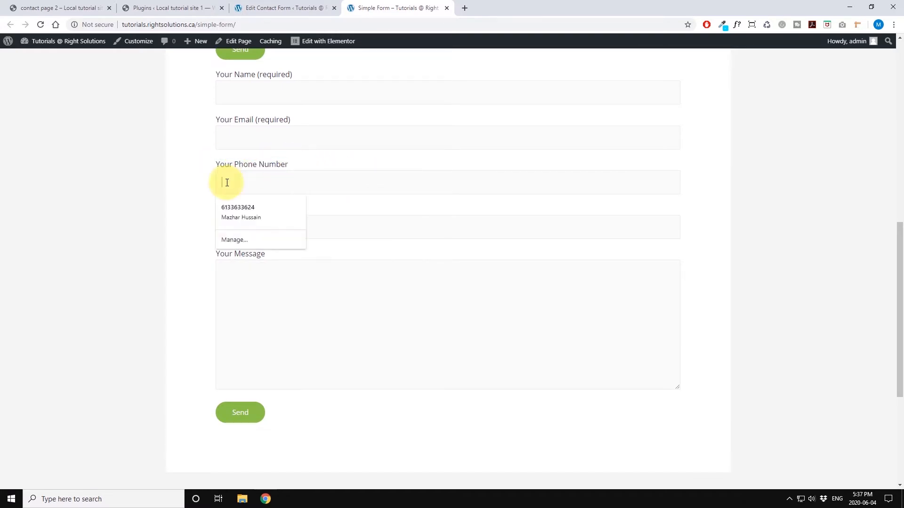
pyautogui.scroll(4, 228, 310)
pyautogui.scroll(-2, 226, 258)
pyautogui.click(222, 187)
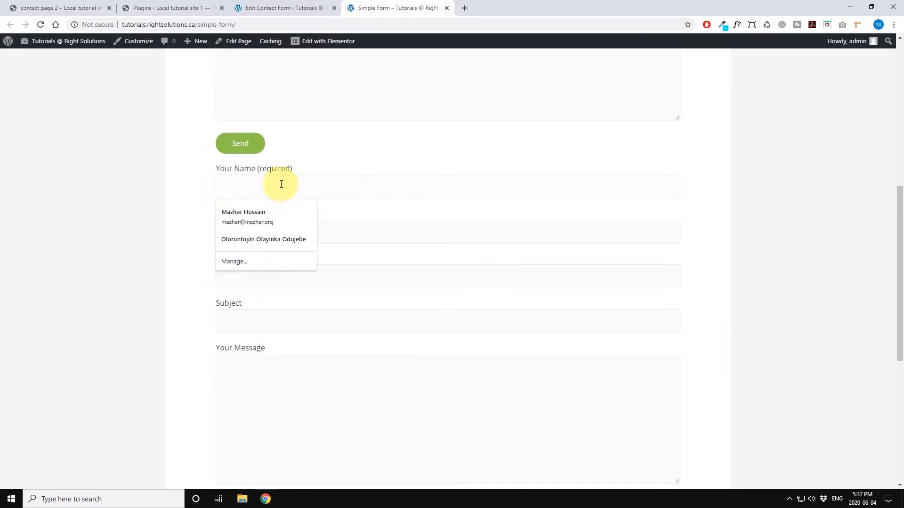
# Insert a URL tag with default value "Your website :" between the email and phone fields of Contact form 2.
pyautogui.click(282, 8)
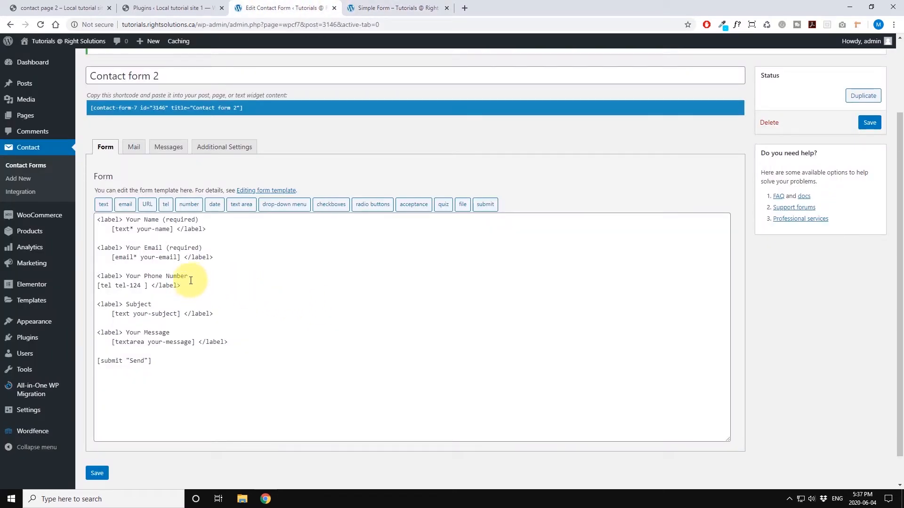
pyautogui.click(222, 255)
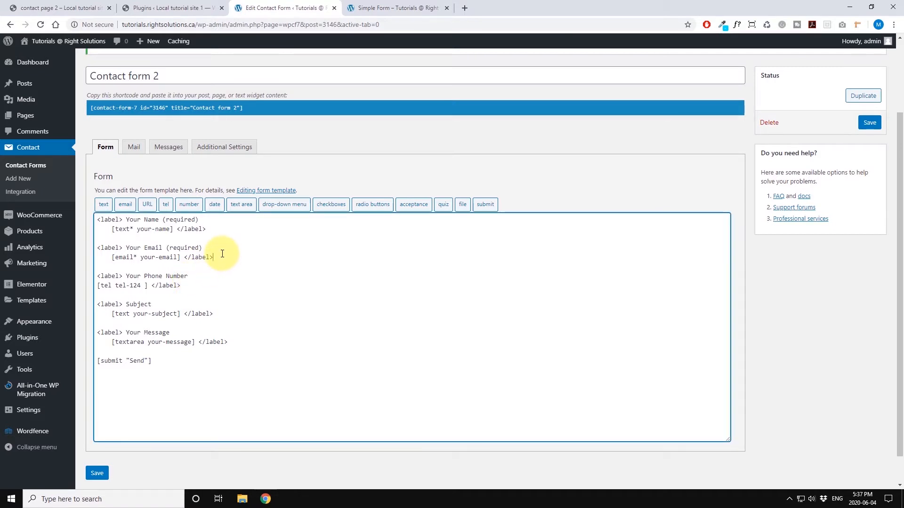
pyautogui.press('Return')
pyautogui.press('Return')
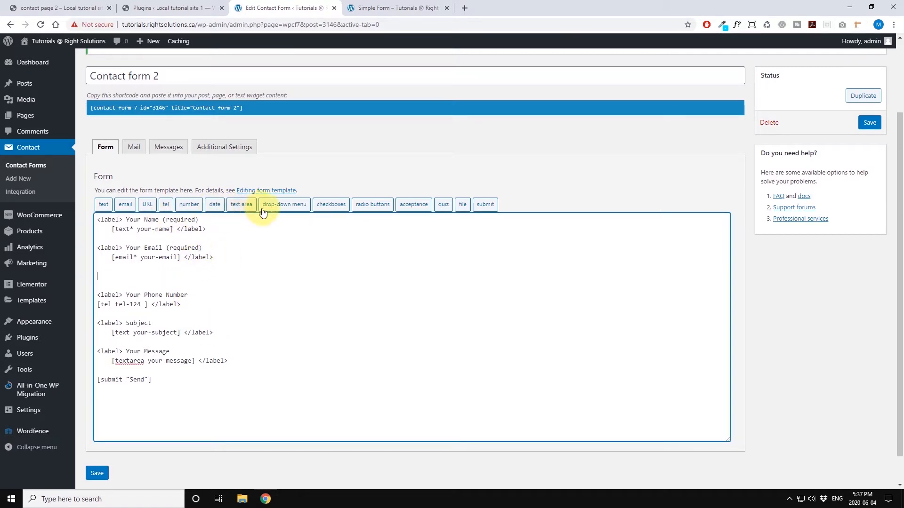
pyautogui.click(146, 206)
pyautogui.click(380, 210)
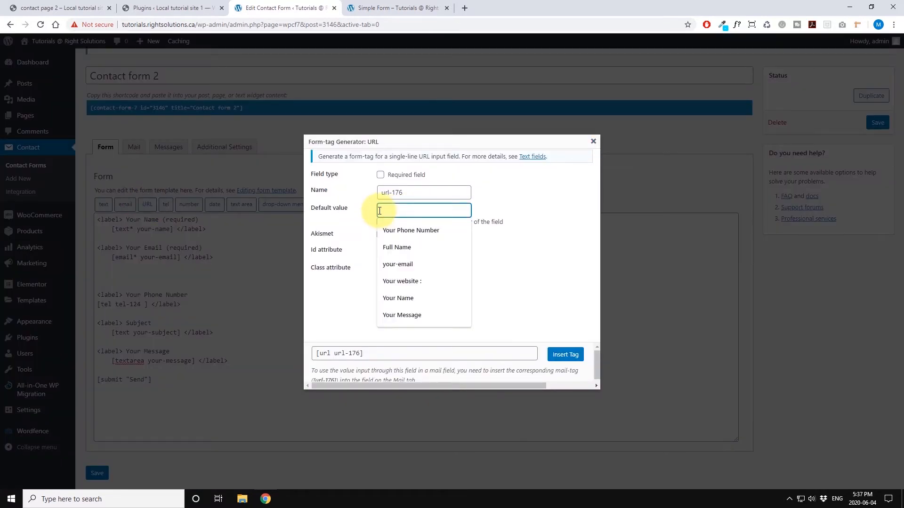
pyautogui.click(384, 282)
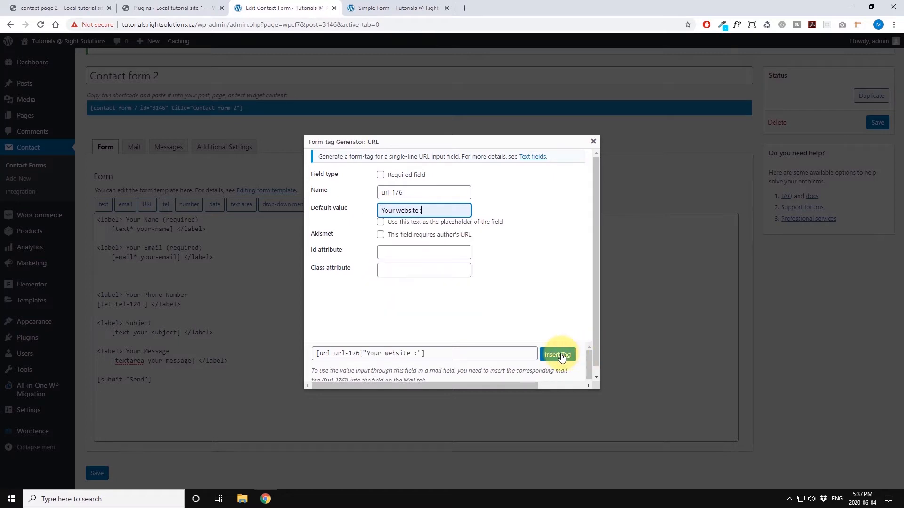
pyautogui.click(559, 355)
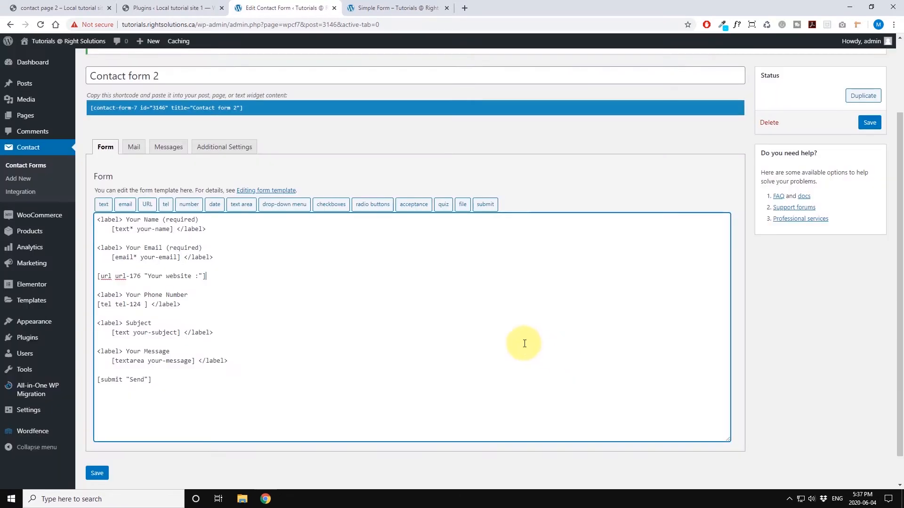
# Wrap the URL tag in <label> tags and move "Your website :" out of it as unquoted label text.
pyautogui.click(97, 276)
pyautogui.press('Return')
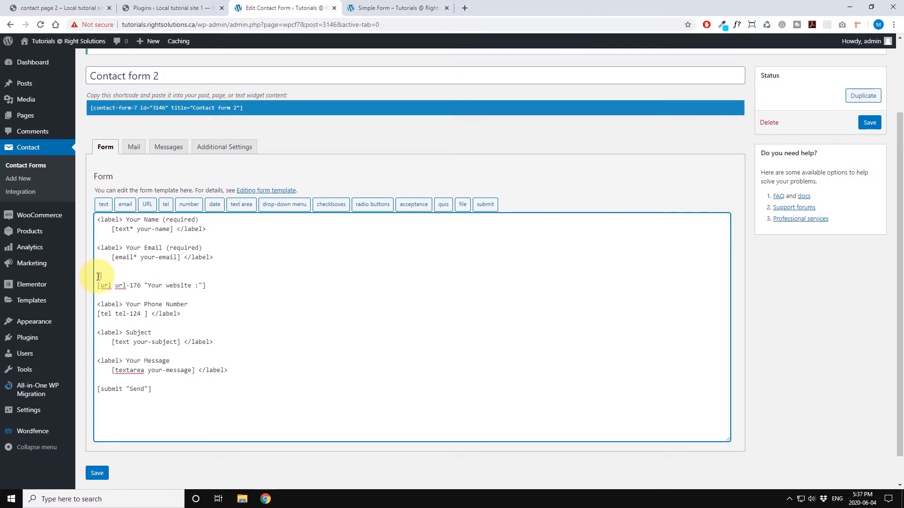
pyautogui.write('<label>')
pyautogui.moveTo(144, 285); pyautogui.dragTo(203, 284)
pyautogui.hotkey('ctrl', 'x')
pyautogui.click(135, 272)
pyautogui.hotkey('ctrl', 'v')
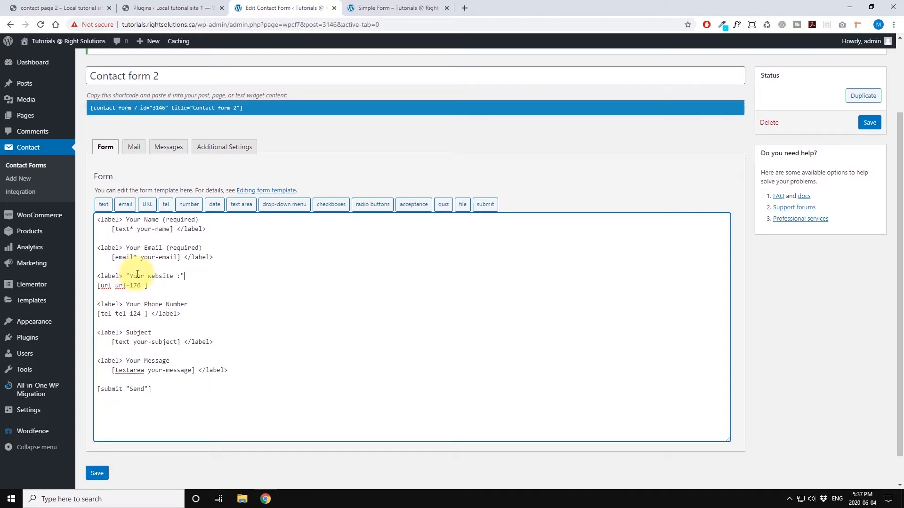
pyautogui.click(183, 276)
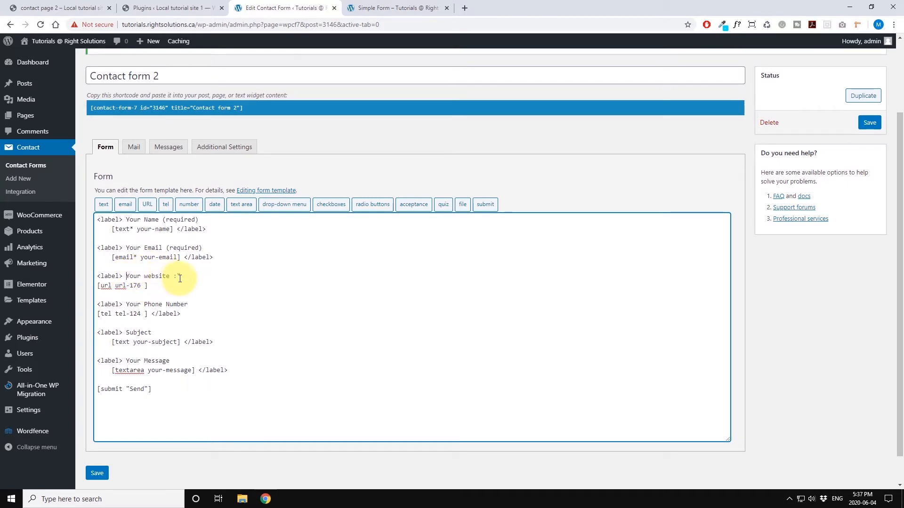
pyautogui.press('BackSpace')
pyautogui.write('>')
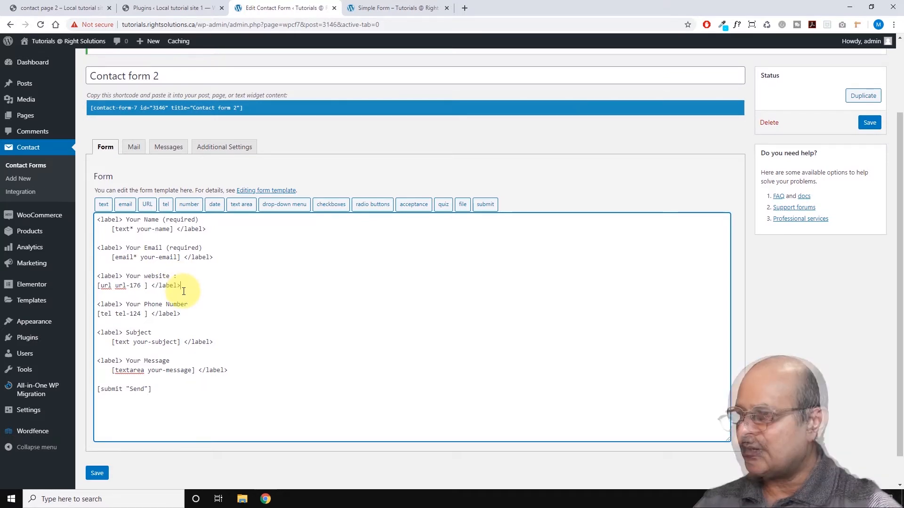
# Save Contact form 2 and reload the live Simple Form page to check the website field.
pyautogui.click(870, 122)
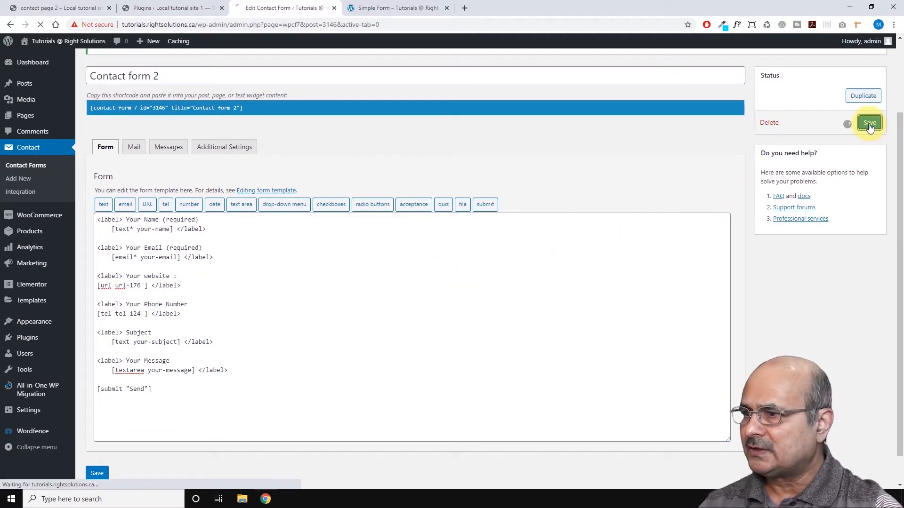
pyautogui.click(393, 10)
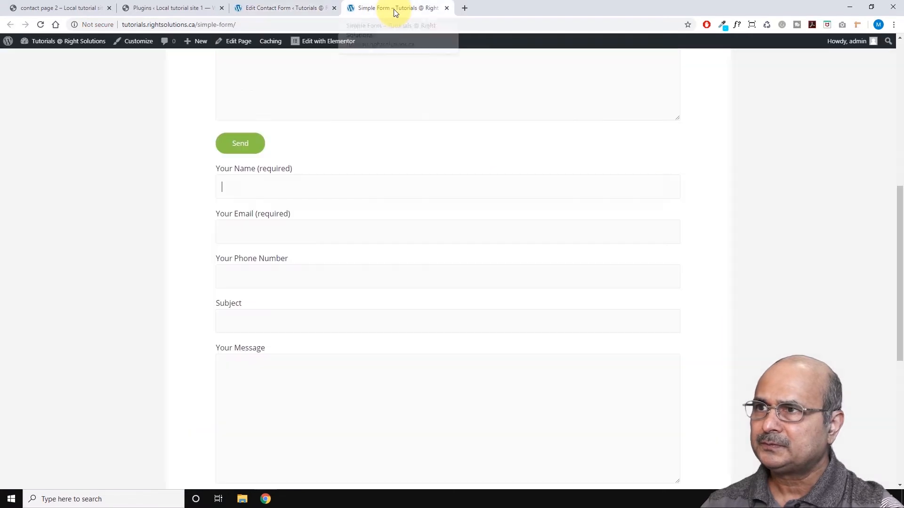
pyautogui.press('F5')
pyautogui.scroll(-1, 370, 155)
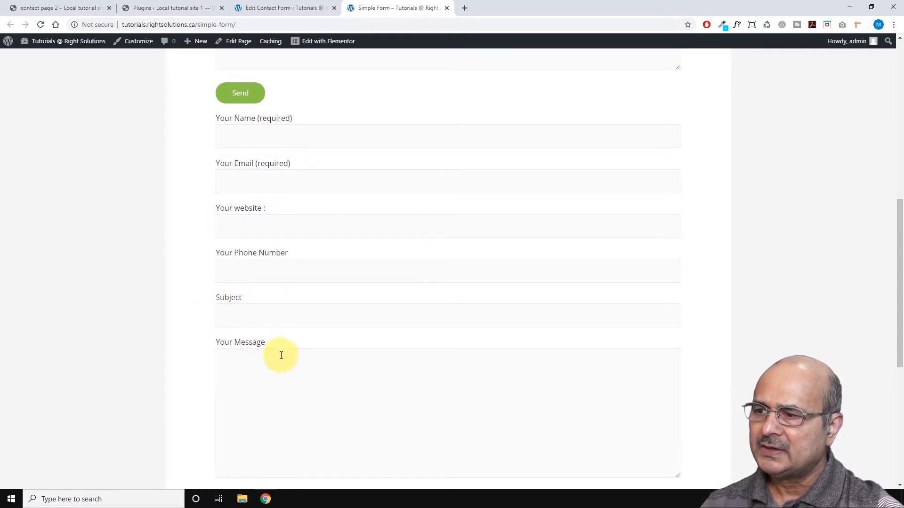
pyautogui.scroll(4, 280, 329)
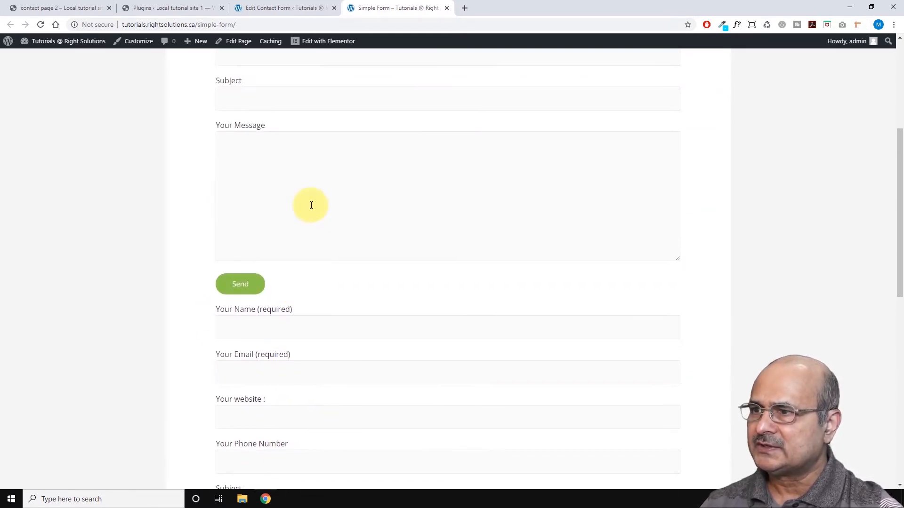
# Save Contact form 2 again, then start a new contact form titled "Contact form 3" and clear its default template.
pyautogui.click(286, 8)
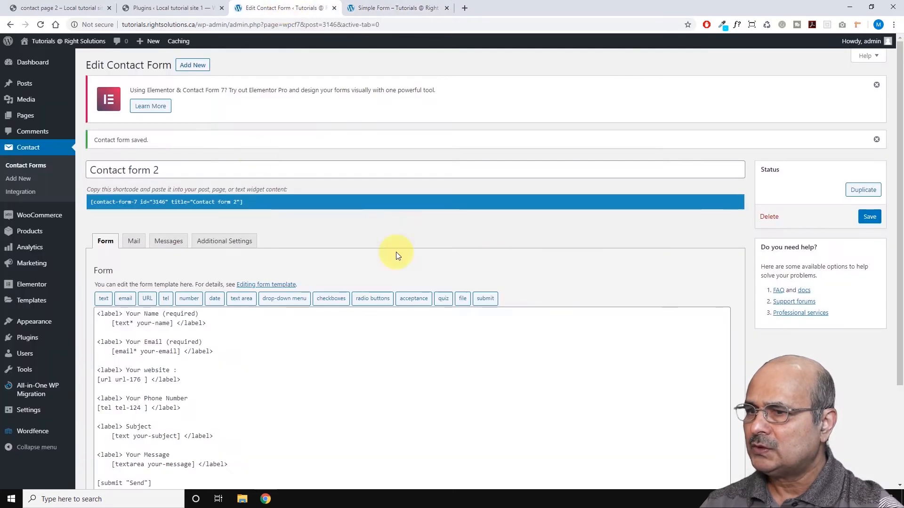
pyautogui.click(870, 218)
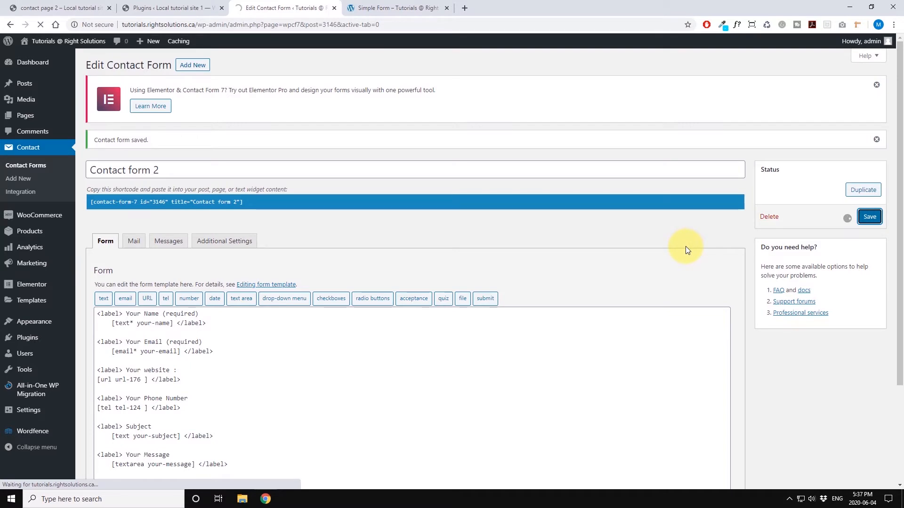
pyautogui.click(193, 64)
pyautogui.write('Contact form 3')
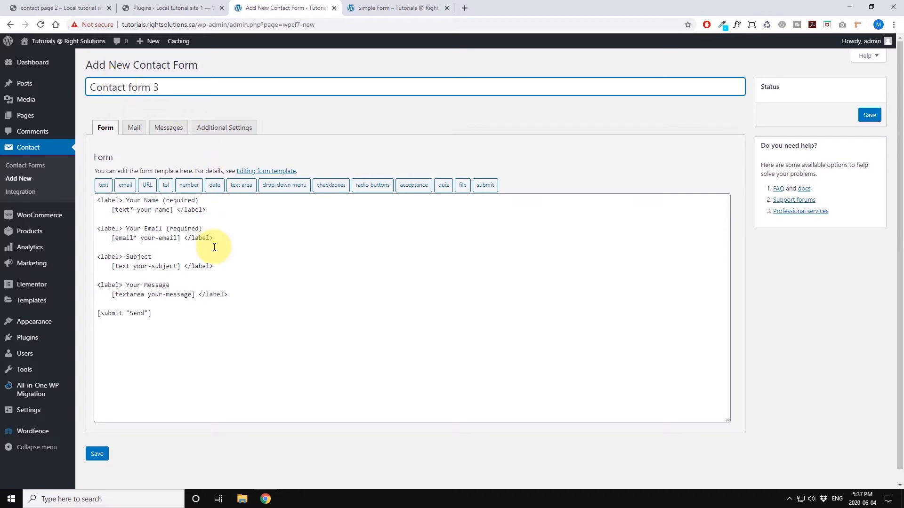
pyautogui.moveTo(96, 201); pyautogui.dragTo(195, 352)
pyautogui.press('Delete')
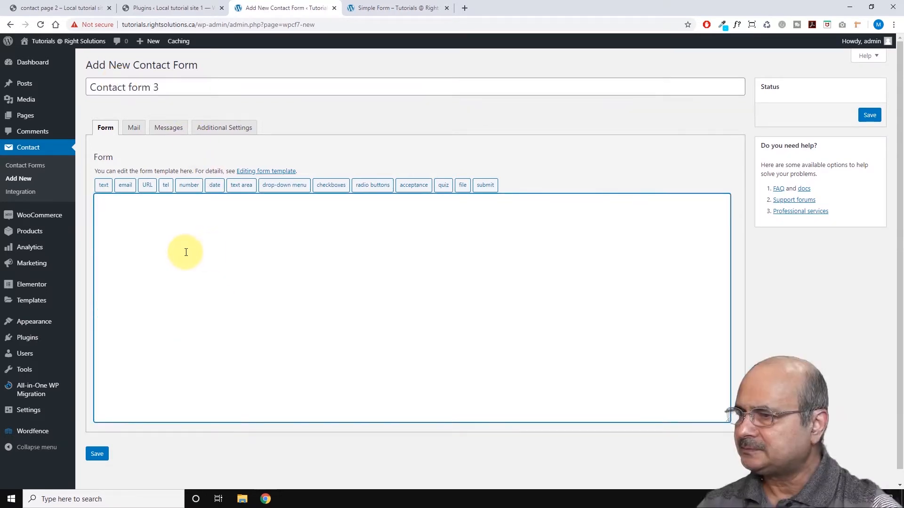
# Insert a required text field tag with "Full Name" as its placeholder into Contact form 3.
pyautogui.click(104, 187)
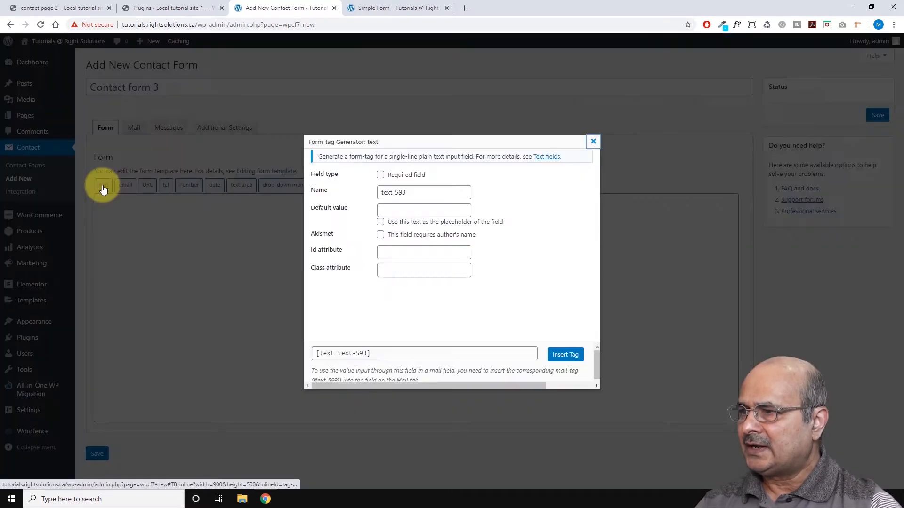
pyautogui.click(381, 175)
pyautogui.click(381, 210)
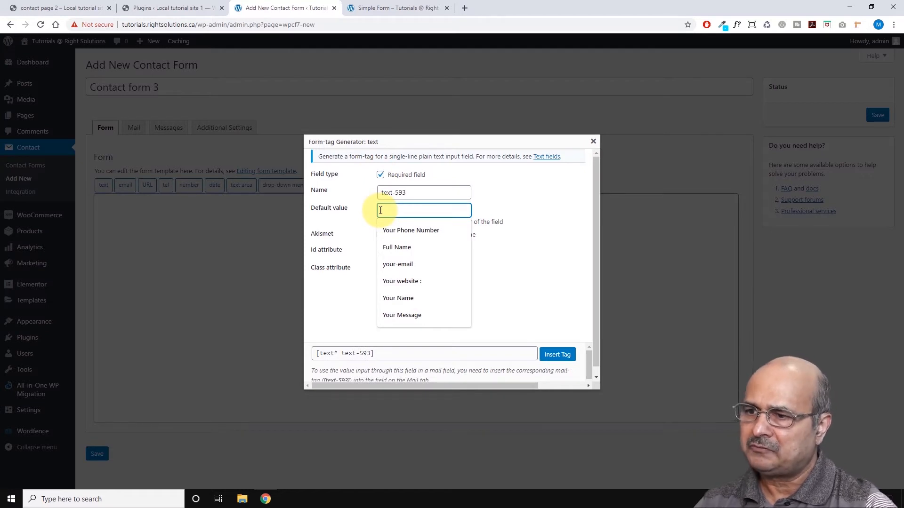
pyautogui.click(387, 247)
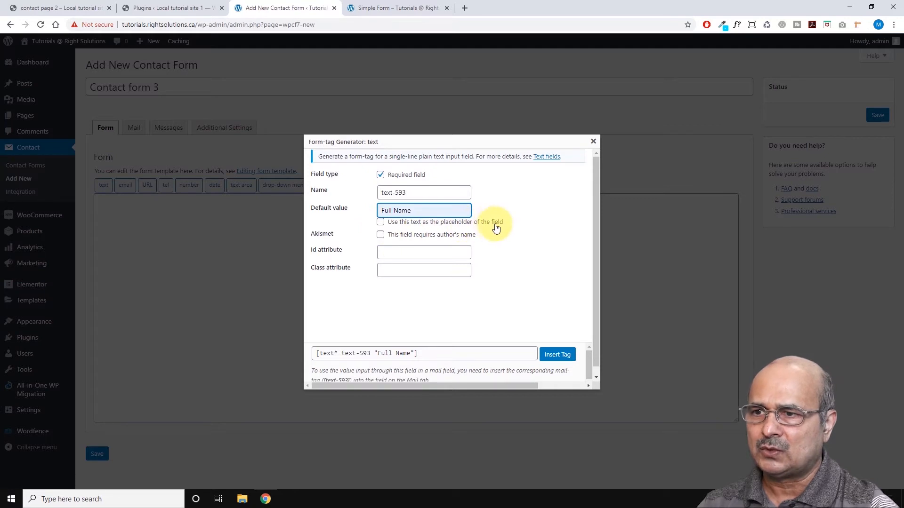
pyautogui.click(381, 224)
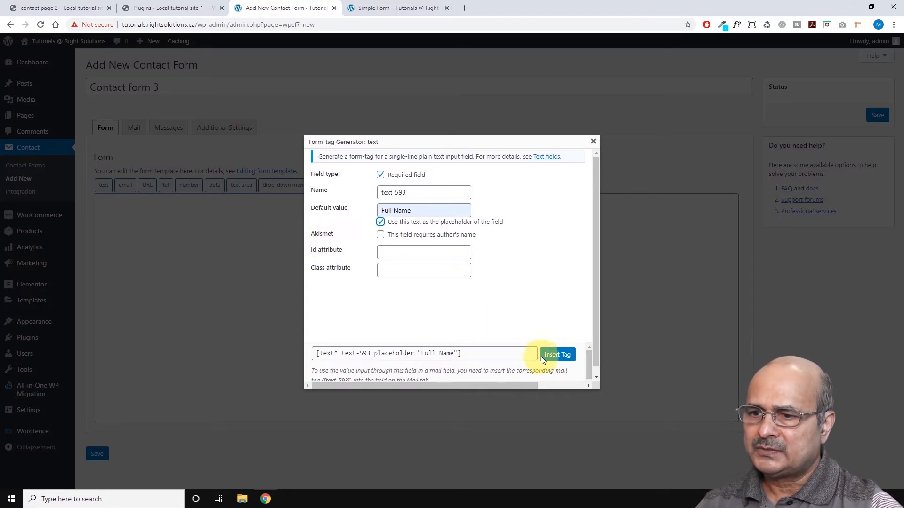
pyautogui.click(555, 358)
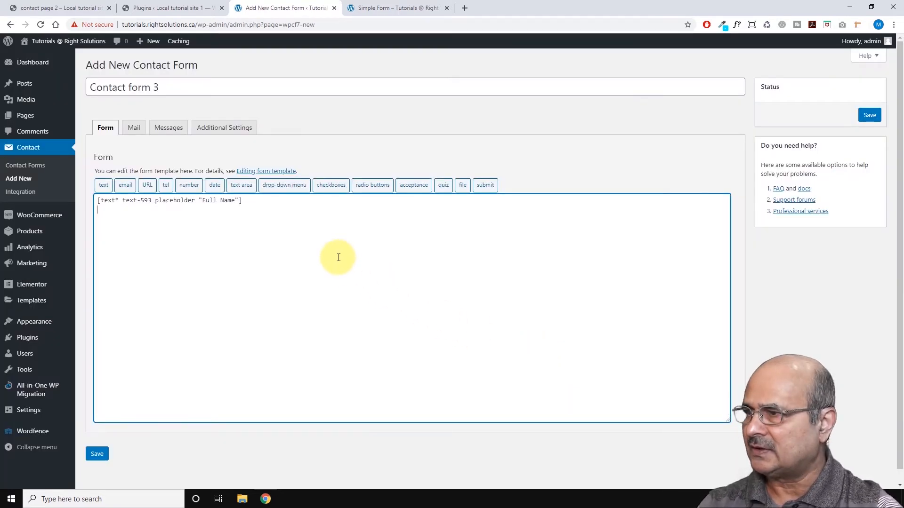
# Insert a required email field tag with "your-email" as its placeholder below the Full Name field.
pyautogui.press('Return')
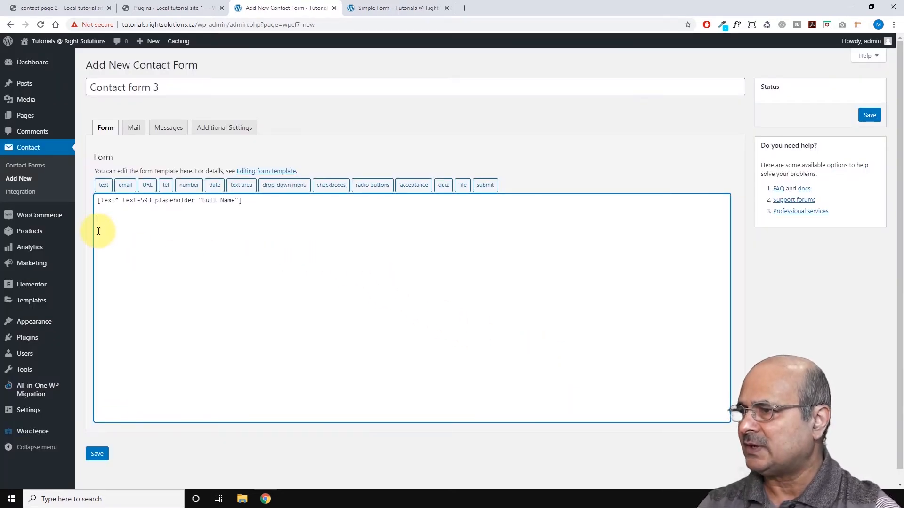
pyautogui.click(131, 185)
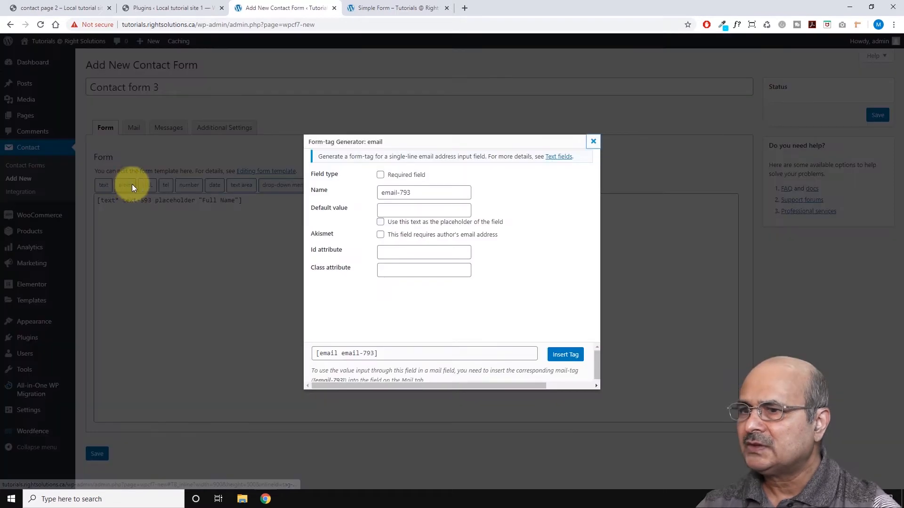
pyautogui.click(402, 210)
pyautogui.click(397, 264)
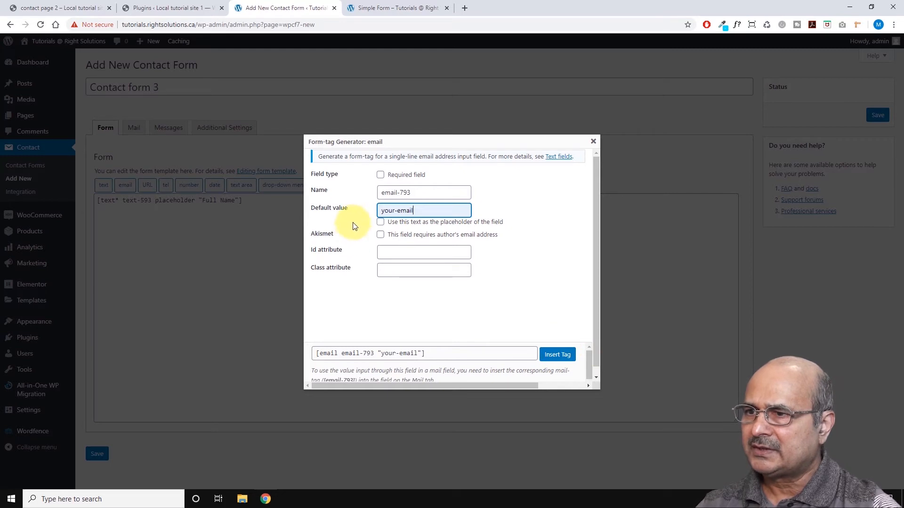
pyautogui.click(381, 175)
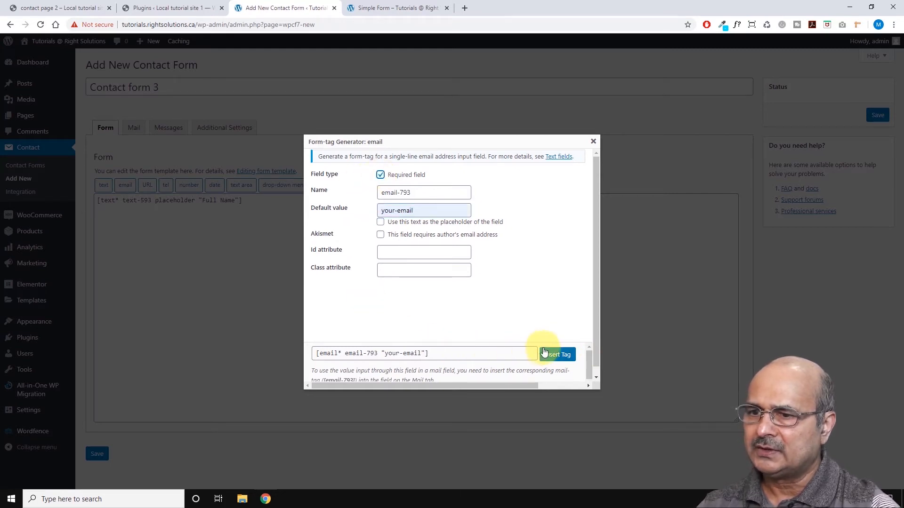
pyautogui.click(381, 223)
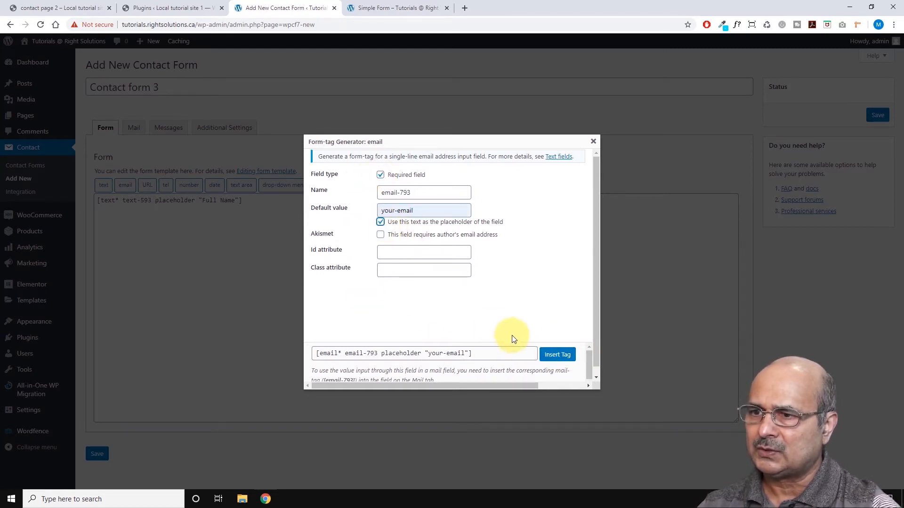
pyautogui.click(558, 355)
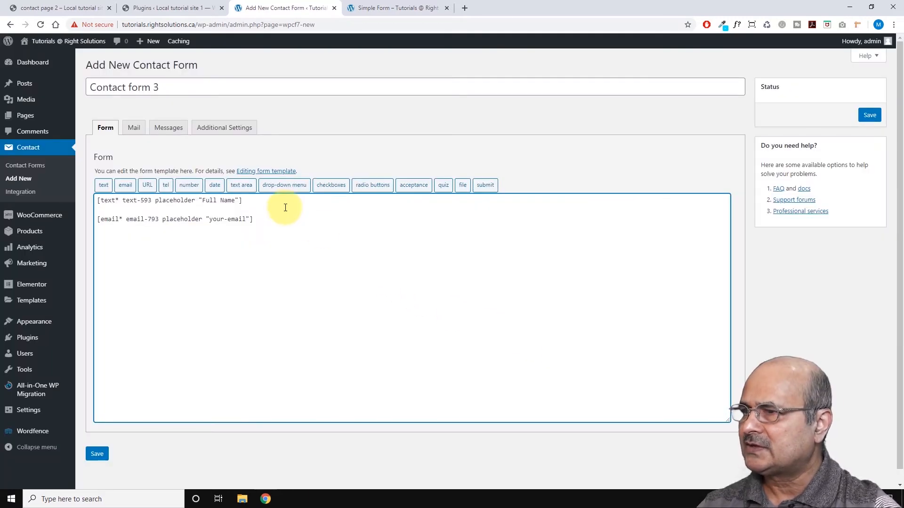
# Insert an optional URL field tag with "Your website :" as its placeholder below the email field.
pyautogui.click(148, 187)
pyautogui.click(414, 210)
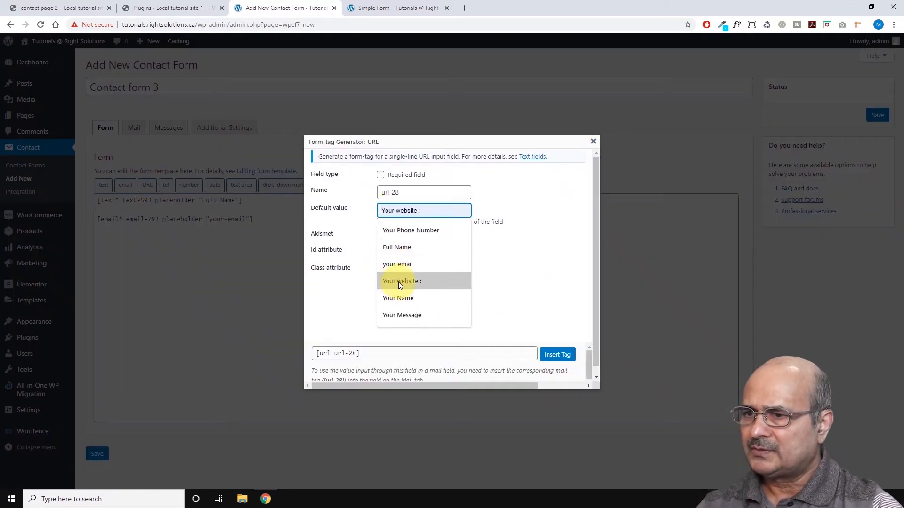
pyautogui.click(399, 282)
pyautogui.click(381, 221)
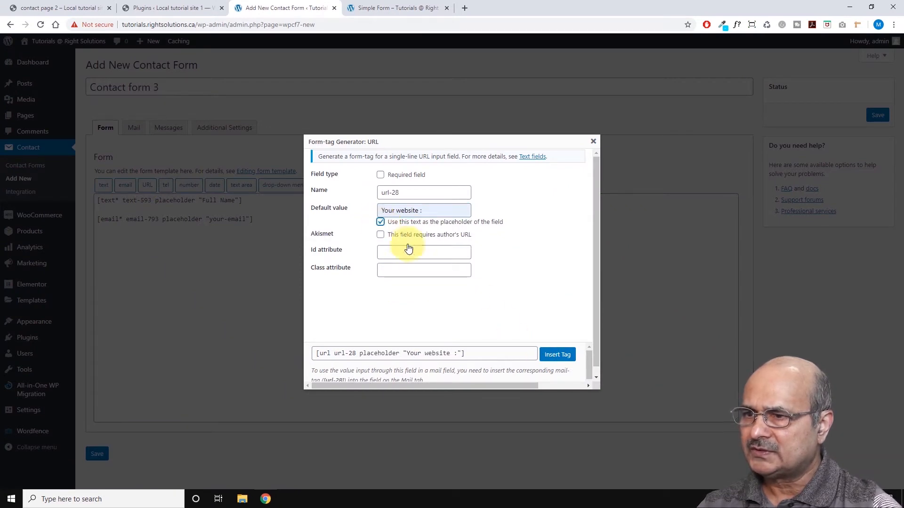
pyautogui.click(558, 355)
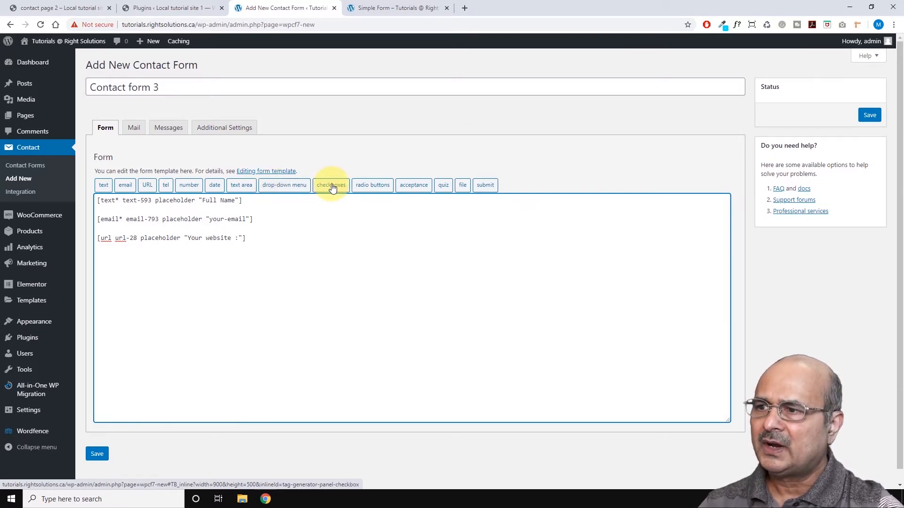
# Insert a radio button tag with the options Fm Radio, TV and Youtube below the URL field.
pyautogui.click(374, 186)
pyautogui.click(387, 203)
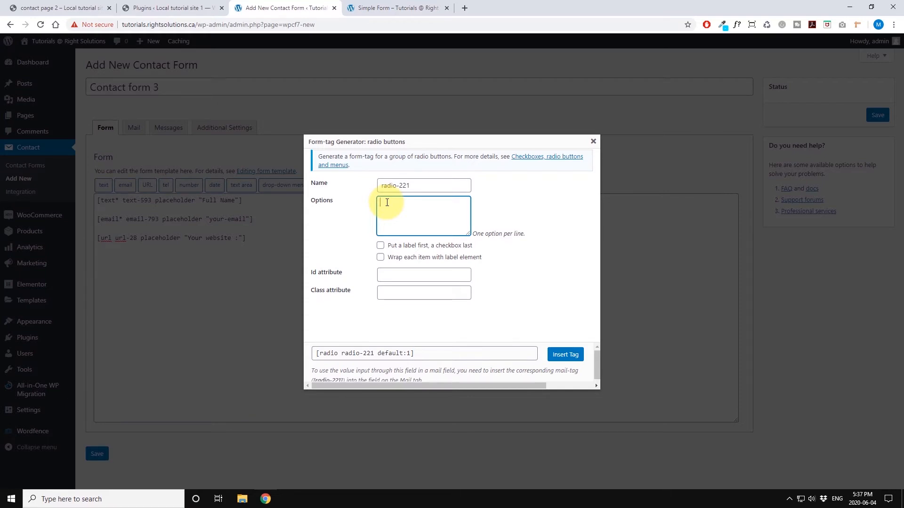
pyautogui.write('Fri')
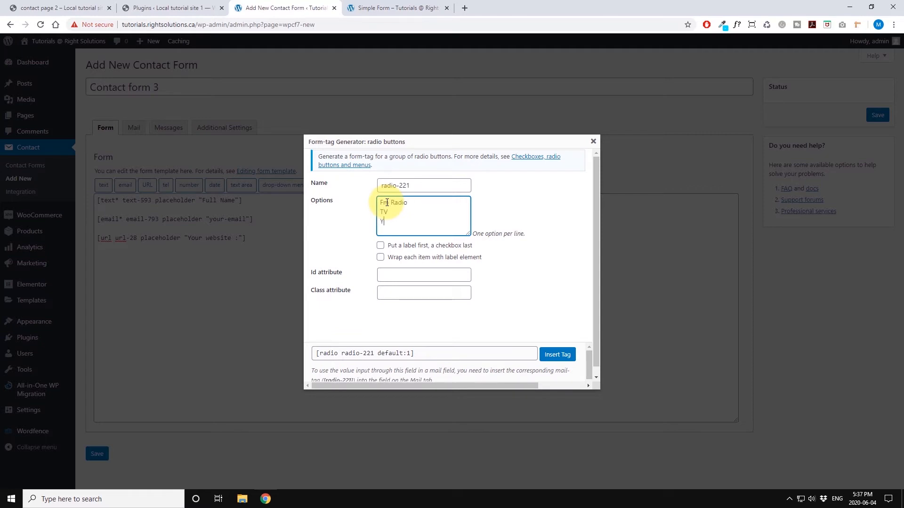
pyautogui.write('tube')
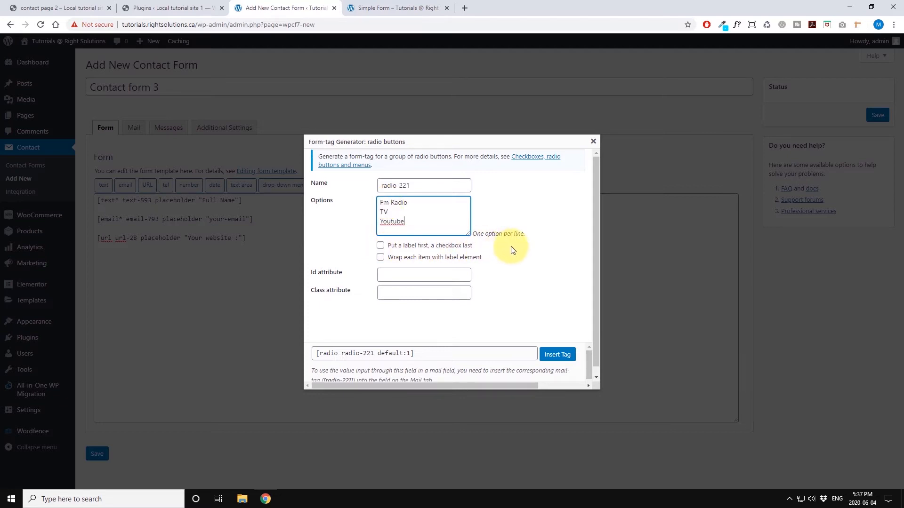
pyautogui.click(345, 248)
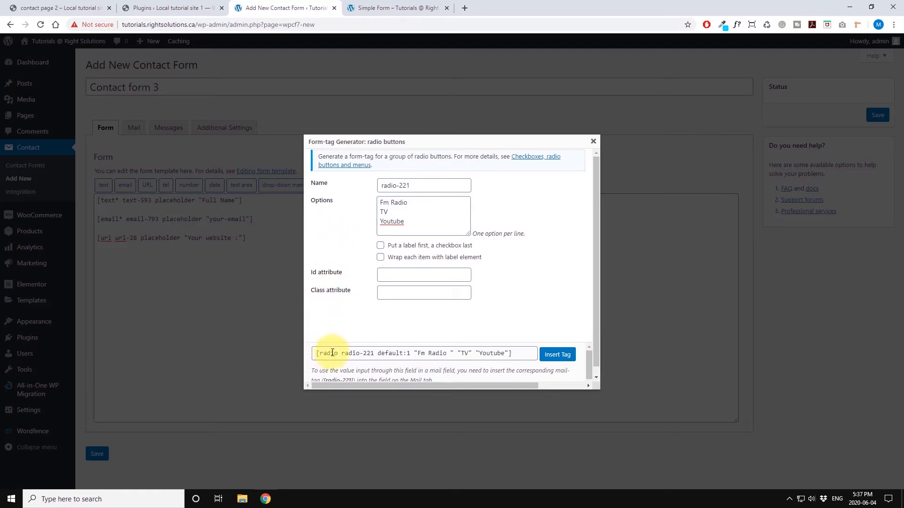
pyautogui.click(560, 355)
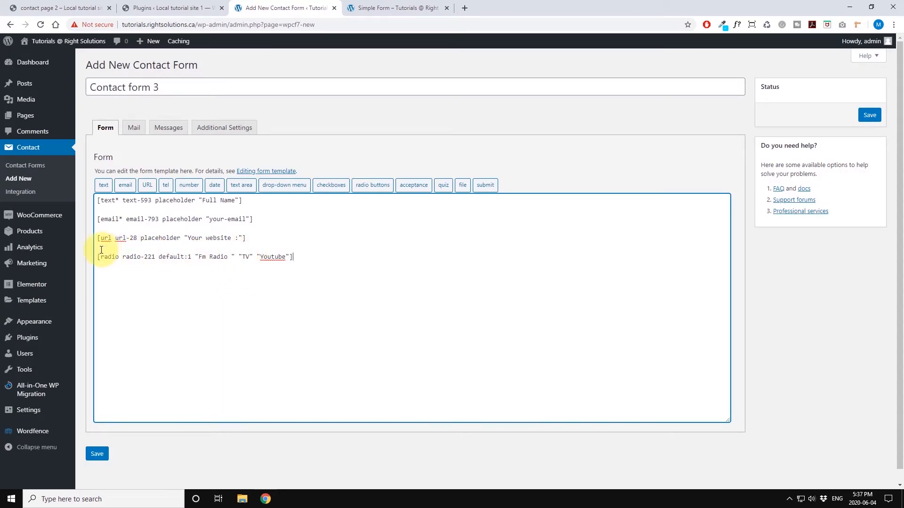
# Add the question "How did you hear about us?" on its own line above the radio button tag.
pyautogui.press('Return')
pyautogui.write('H')
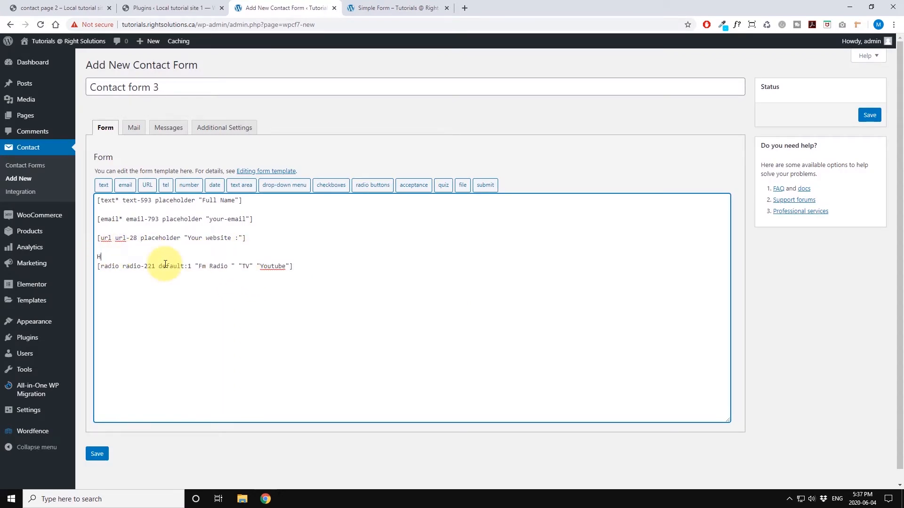
pyautogui.write('ow dids')
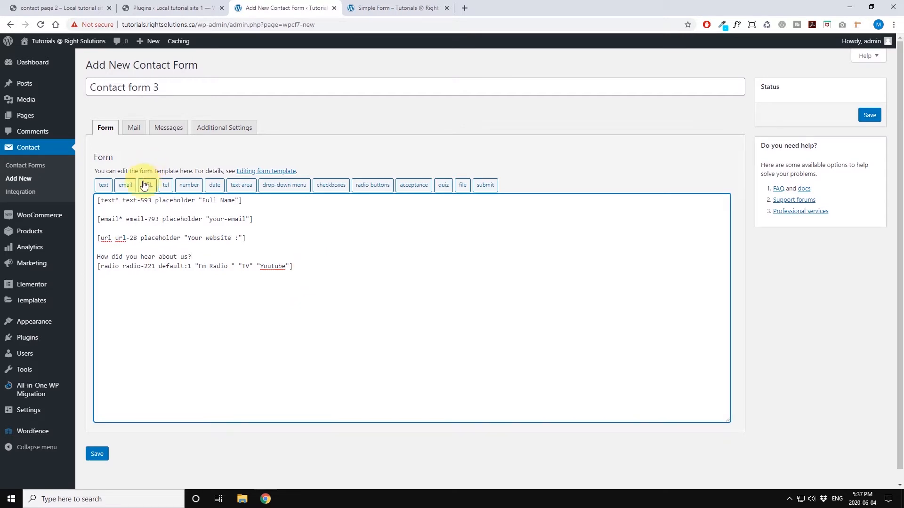
# Insert a text area tag with "Your Message" as its placeholder below the radio buttons.
pyautogui.click(235, 188)
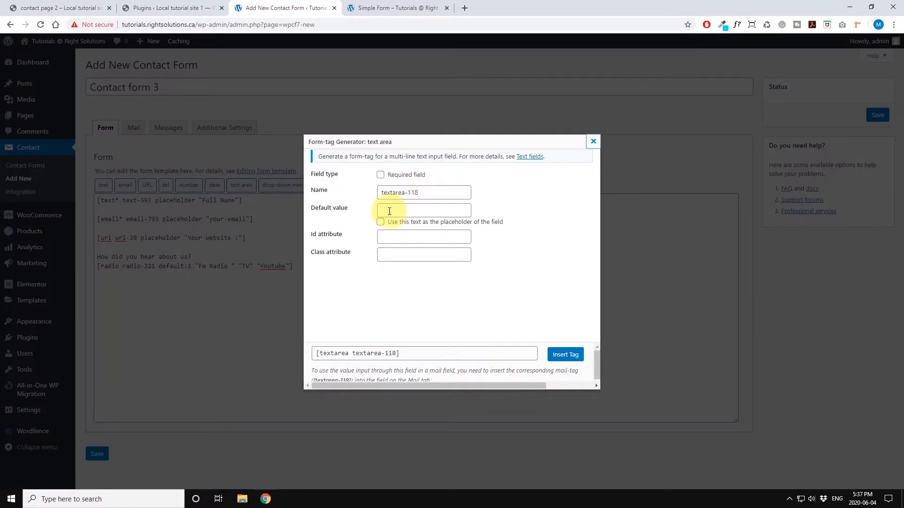
pyautogui.click(389, 212)
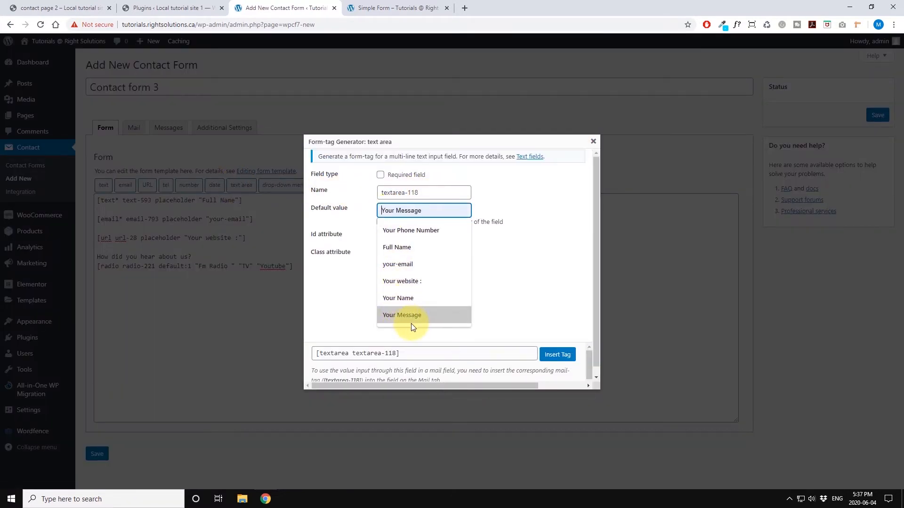
pyautogui.click(409, 315)
pyautogui.click(381, 223)
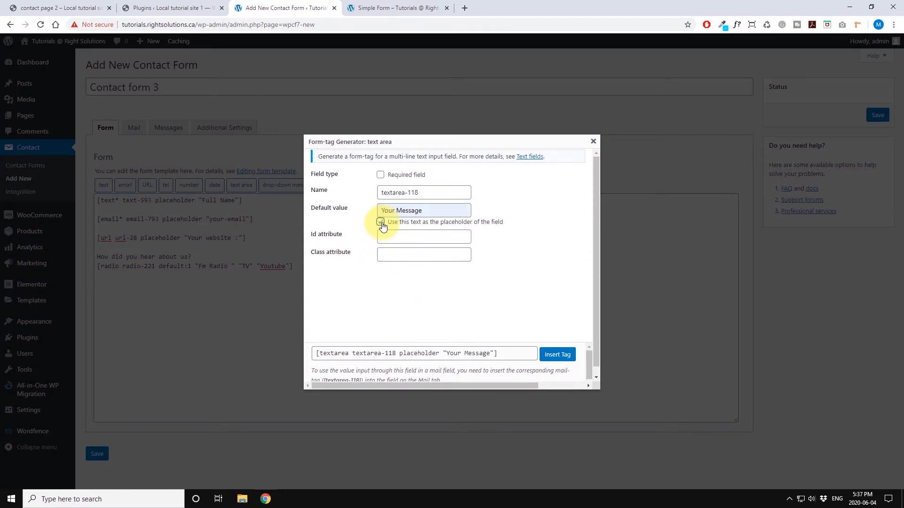
pyautogui.click(559, 355)
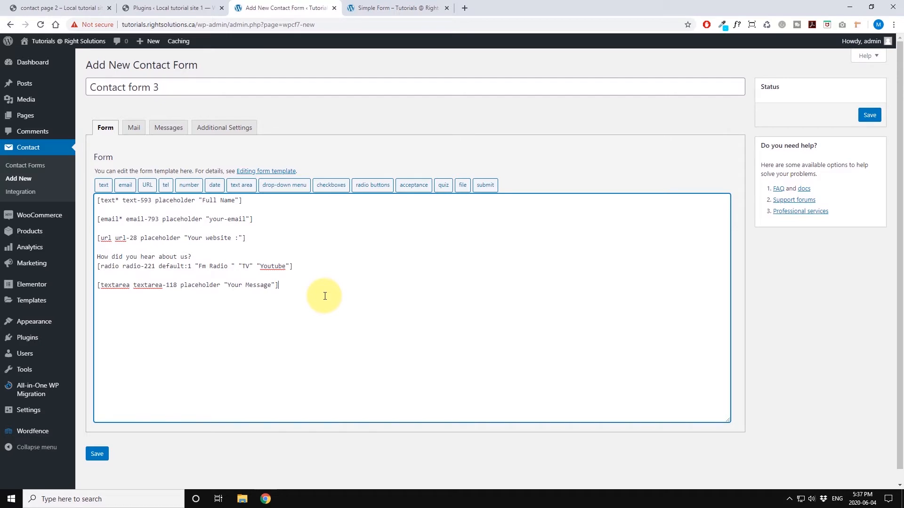
# Insert a submit button tag with "Submit" entered as both label and id attribute, and save Contact form 3.
pyautogui.click(485, 185)
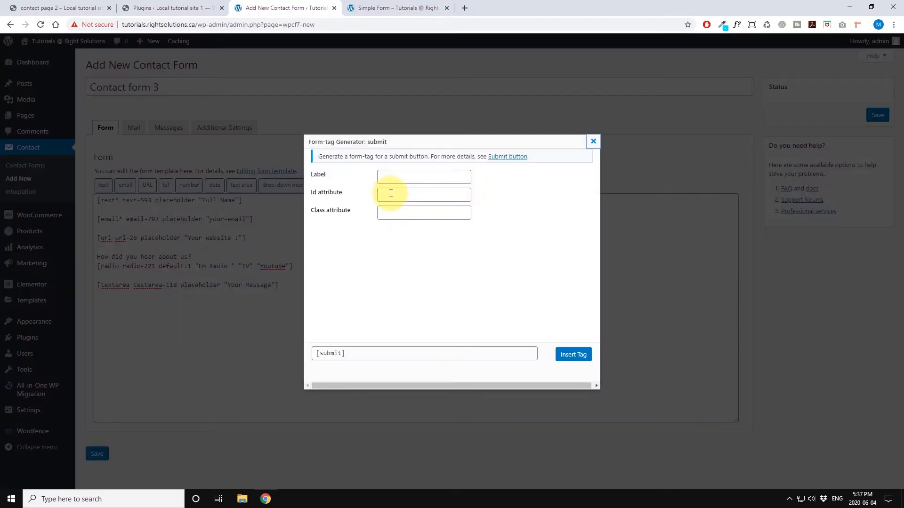
pyautogui.click(383, 176)
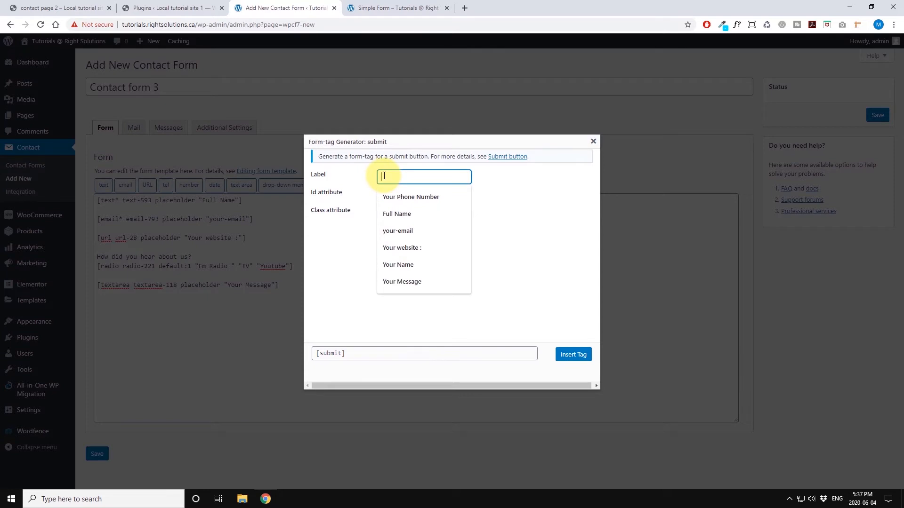
pyautogui.write('Submit')
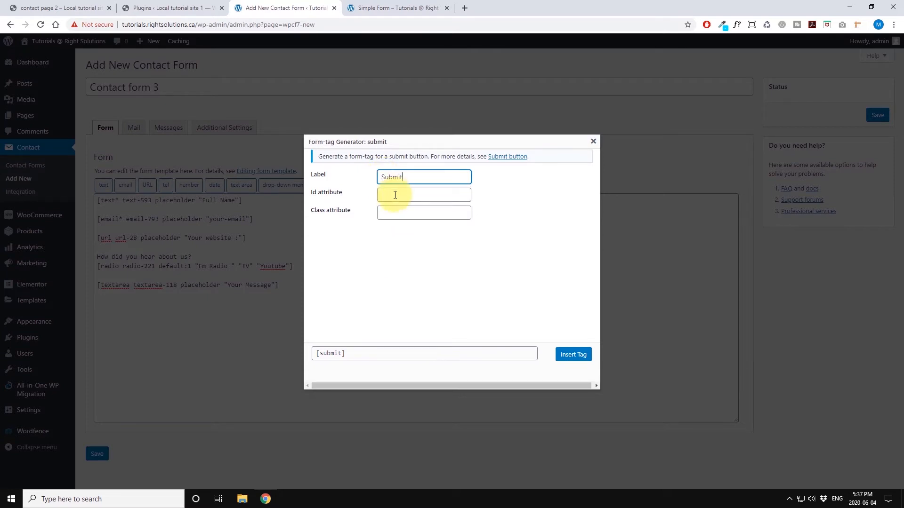
pyautogui.moveTo(407, 177); pyautogui.dragTo(376, 176)
pyautogui.hotkey('ctrl', 'c')
pyautogui.click(388, 194)
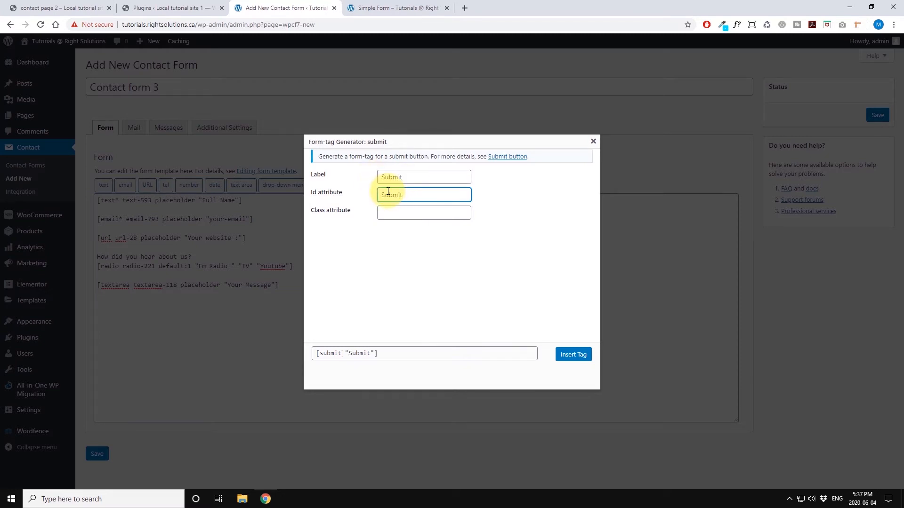
pyautogui.hotkey('ctrl', 'v')
pyautogui.click(572, 354)
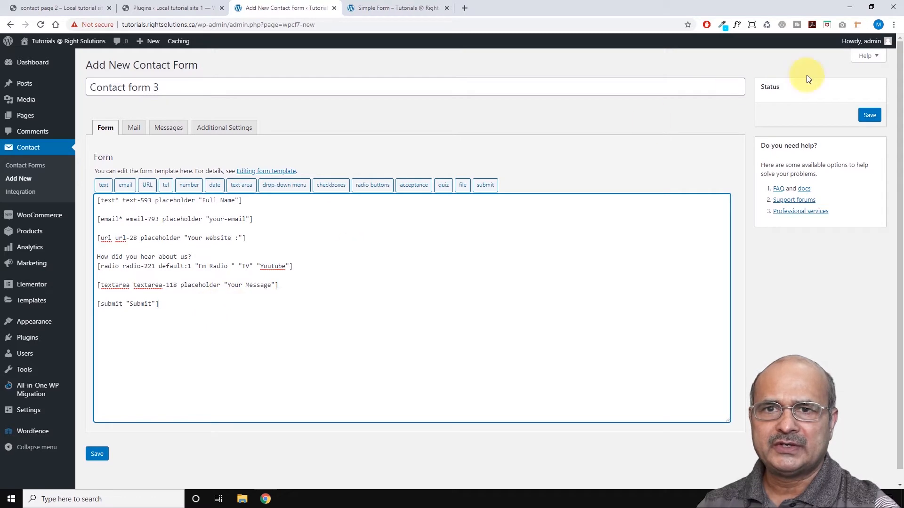
pyautogui.click(870, 115)
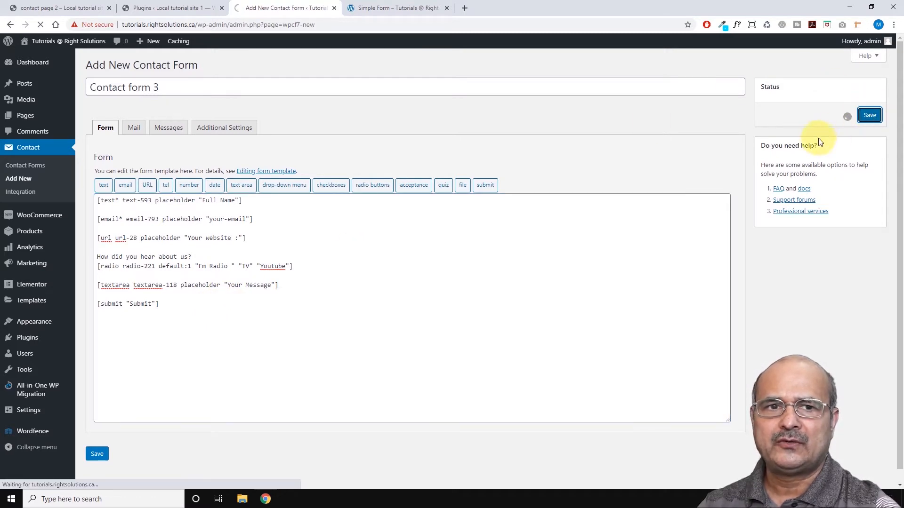
# Open the Simple Form page for editing and add a Shortcode block below the Contact form 2 shortcode.
pyautogui.click(390, 8)
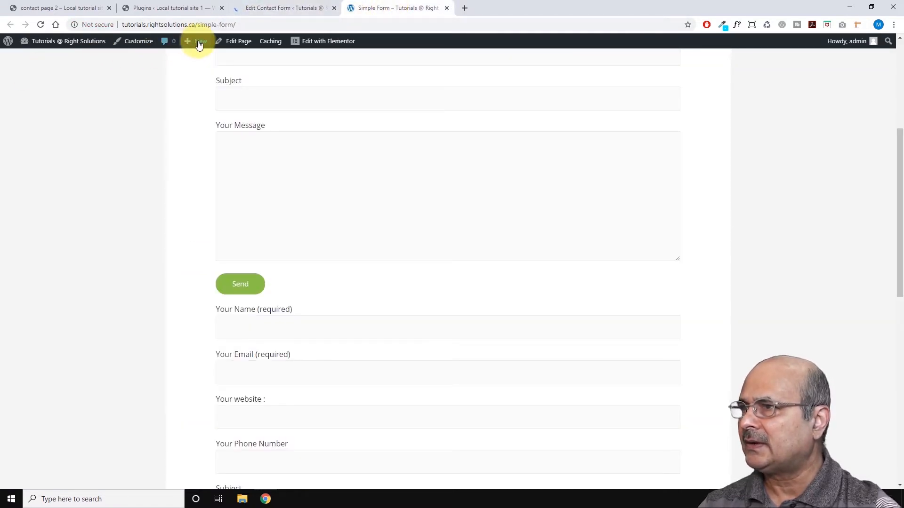
pyautogui.click(237, 43)
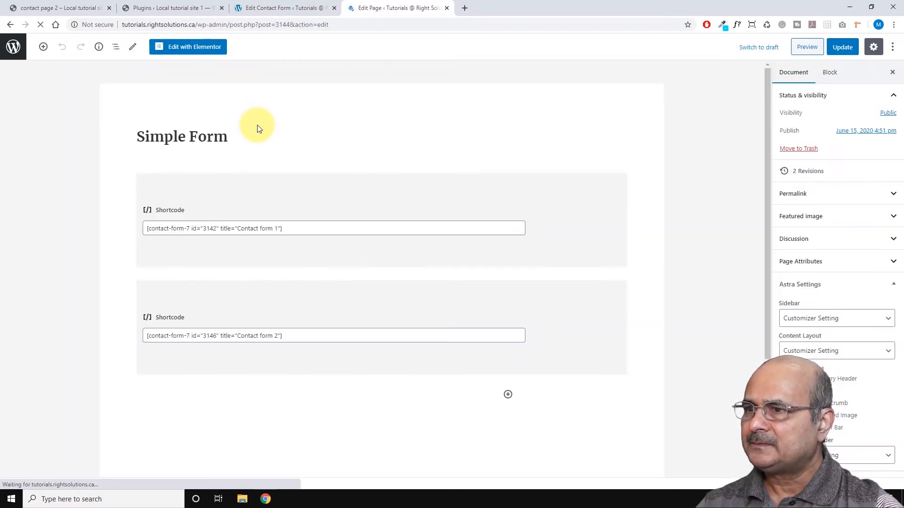
pyautogui.scroll(-3, 270, 141)
pyautogui.click(508, 254)
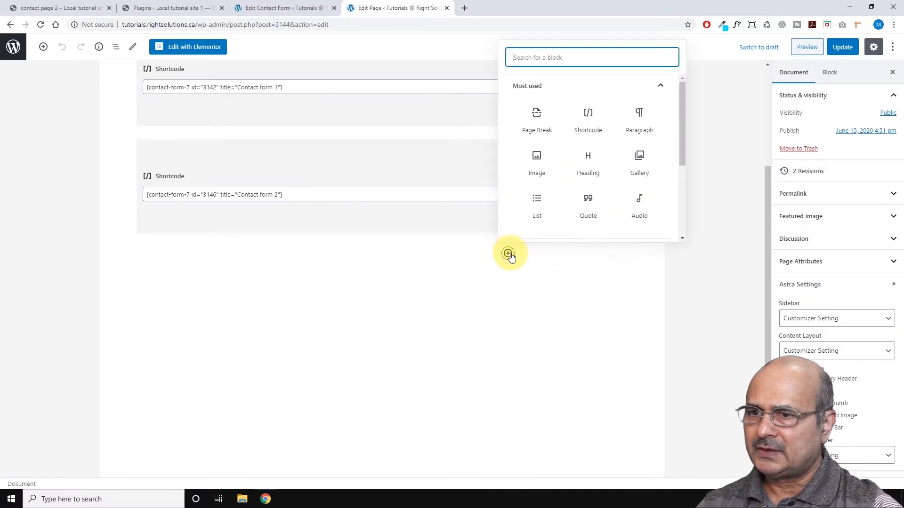
pyautogui.click(585, 117)
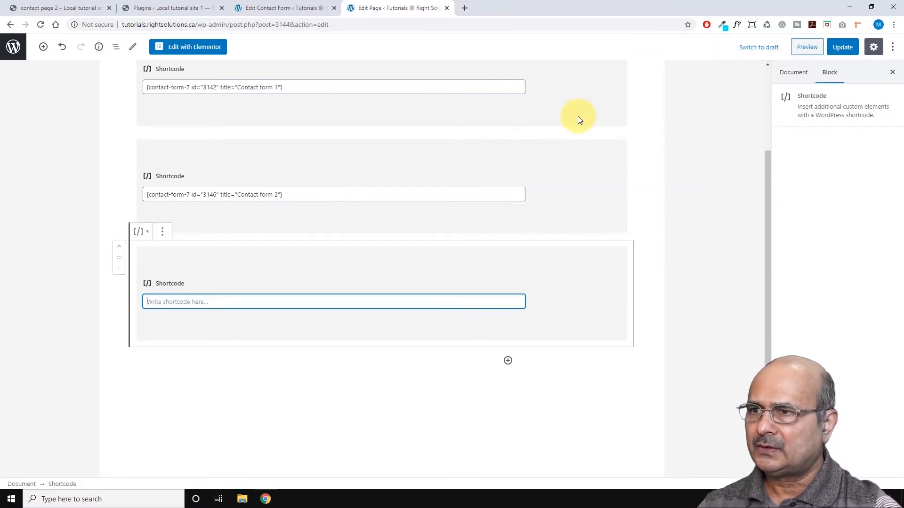
# Copy the shortcode of Contact form 3 and paste it into the new Shortcode block on the Simple Form page.
pyautogui.click(261, 8)
pyautogui.click(186, 202)
pyautogui.hotkey('ctrl', 'c')
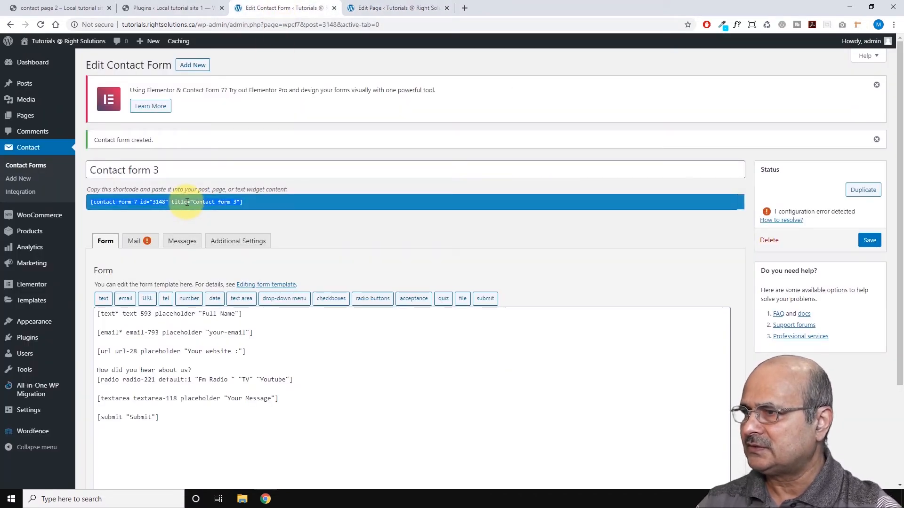
pyautogui.click(410, 9)
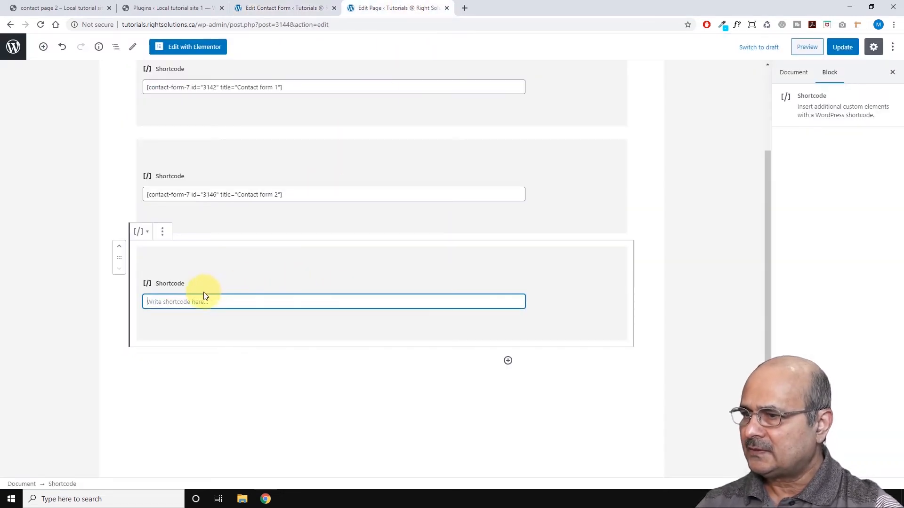
pyautogui.hotkey('ctrl', 'v')
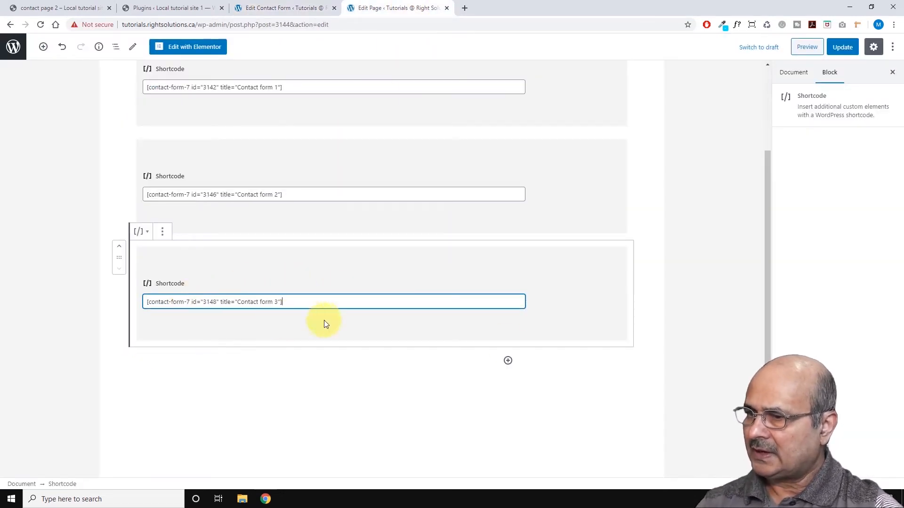
# Update the Simple Form page and open its live version.
pyautogui.click(842, 48)
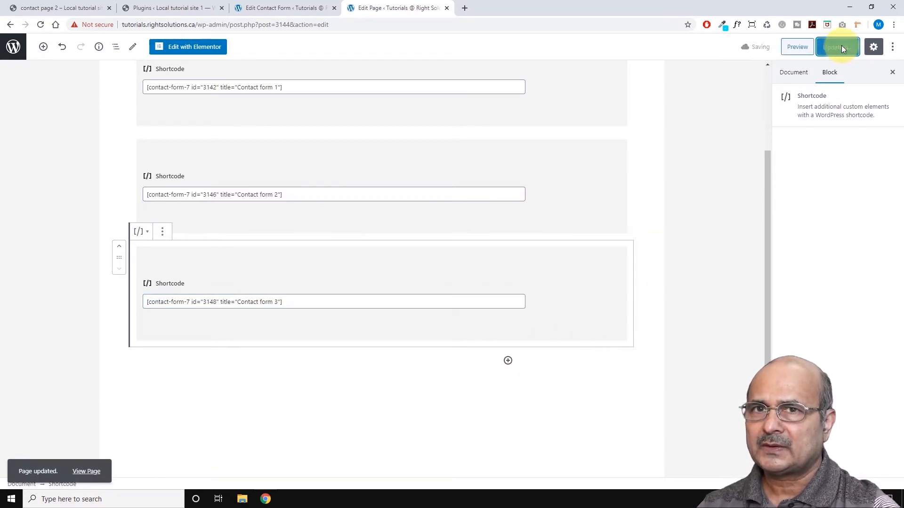
pyautogui.click(90, 471)
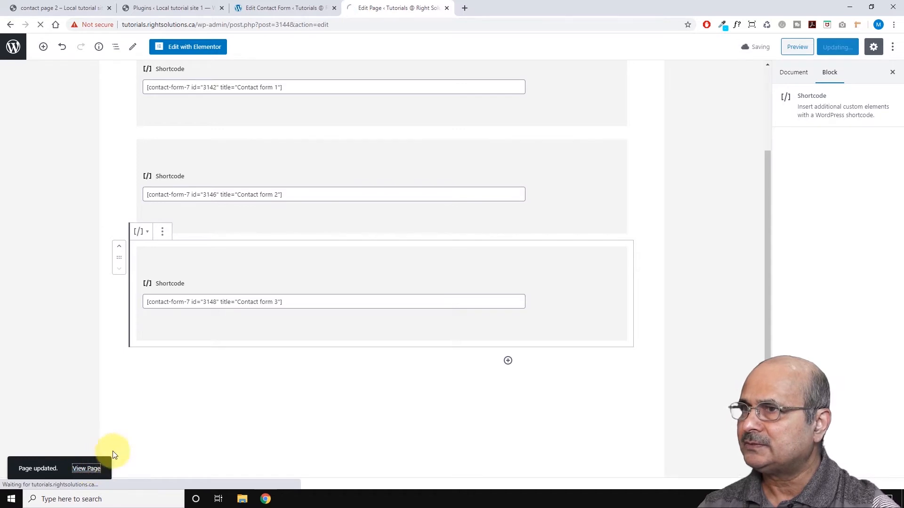
# Examine the third form on the live Simple Form page, testing the Full Name field with "xcvxc" and clearing it.
pyautogui.scroll(-10, 323, 288)
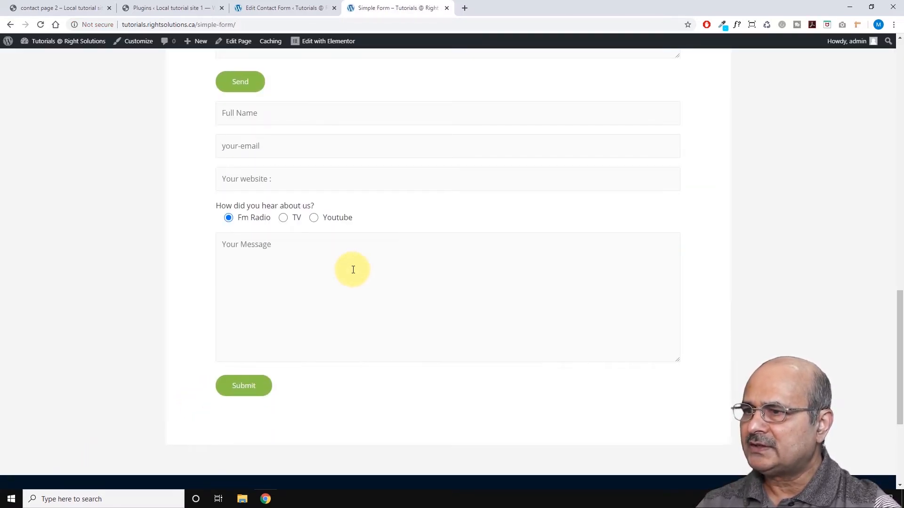
pyautogui.scroll(2, 351, 268)
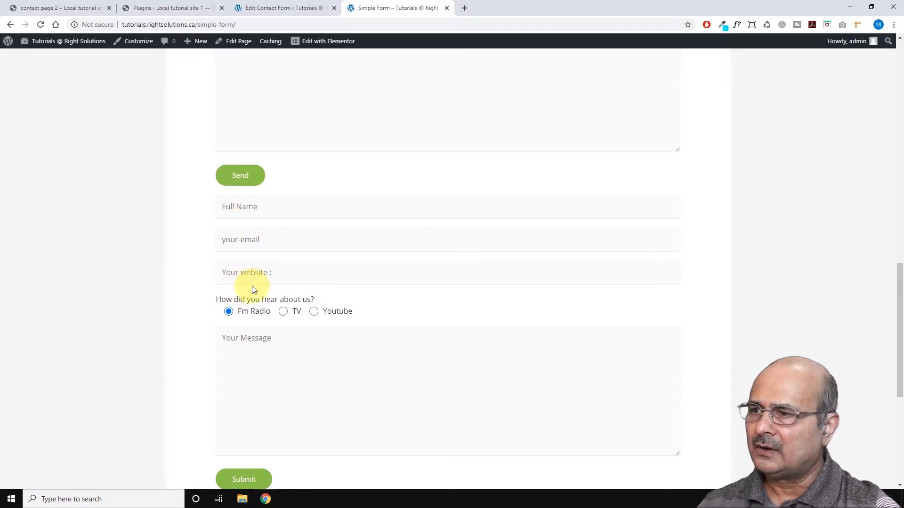
pyautogui.click(234, 206)
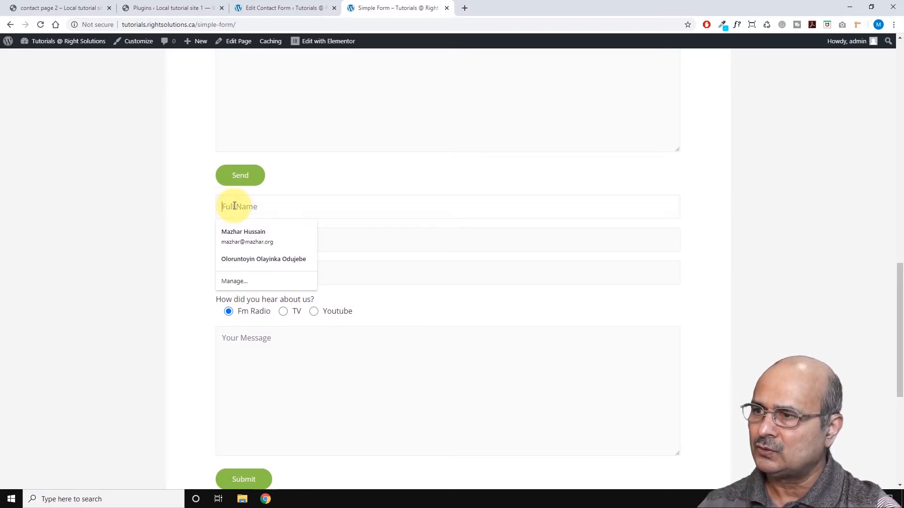
pyautogui.write('xcvxc')
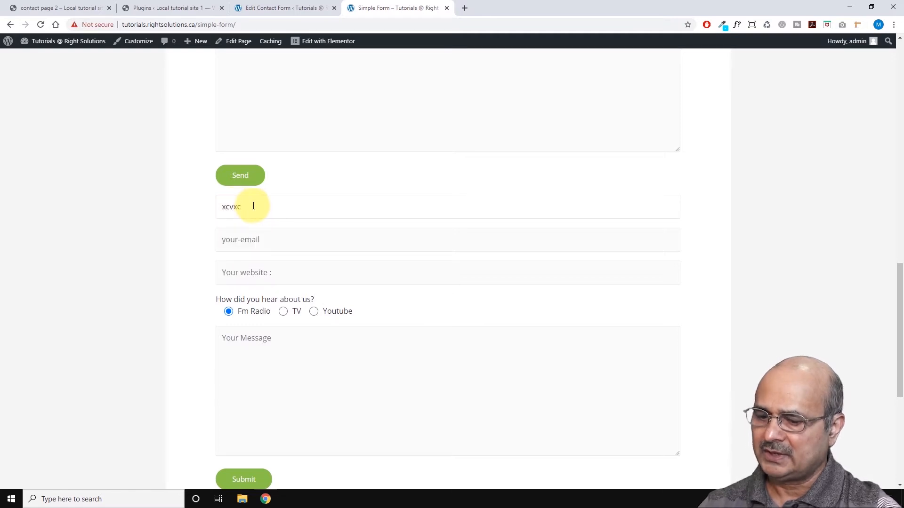
pyautogui.press('BackSpace')
pyautogui.press('BackSpace')
pyautogui.press('BackSpace')
pyautogui.press('BackSpace')
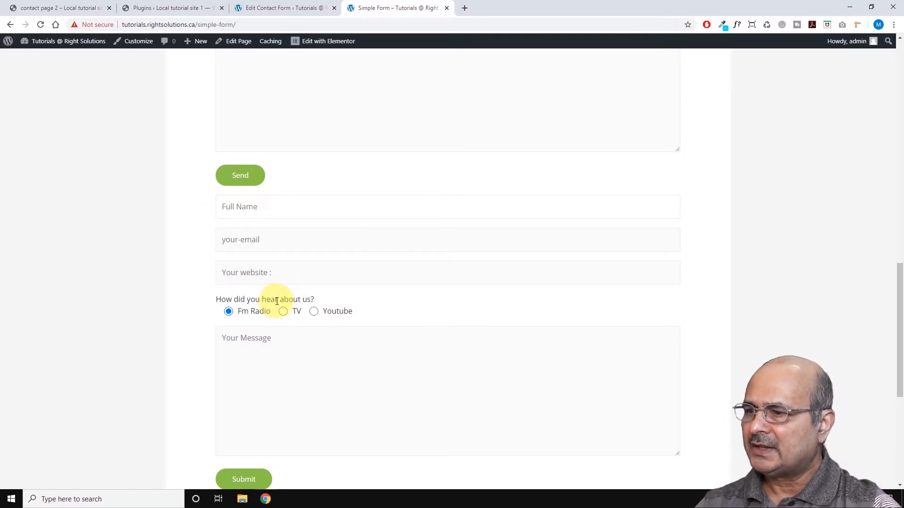
pyautogui.scroll(-1, 221, 278)
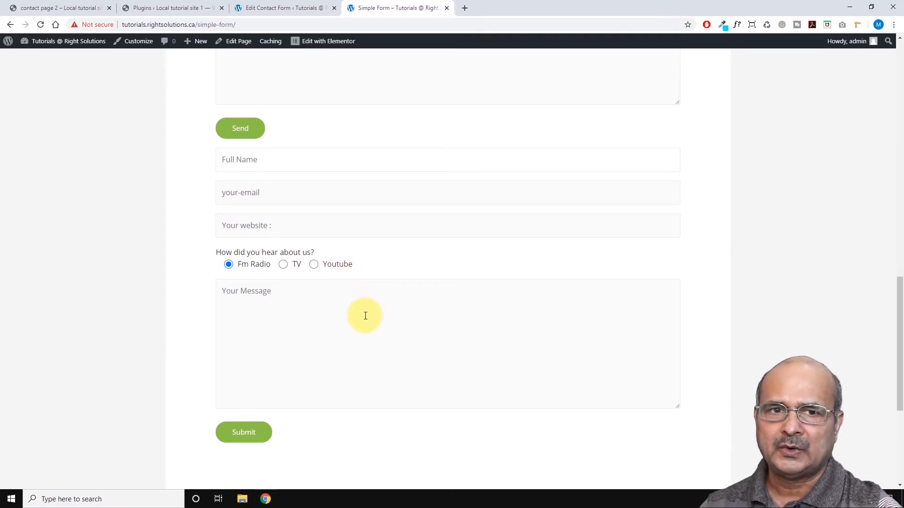
pyautogui.scroll(2, 358, 321)
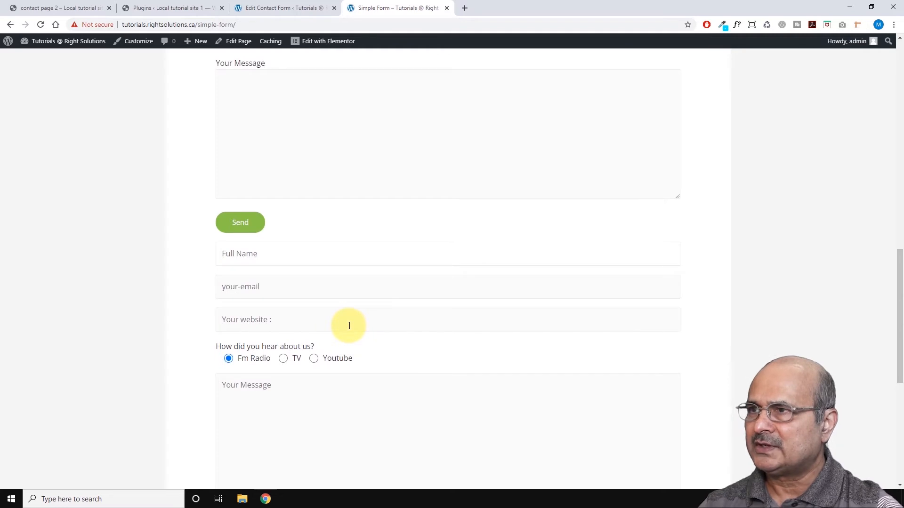
# Return to editing Contact form 3 and review the recipient, sender and subject in its mail settings.
pyautogui.click(292, 4)
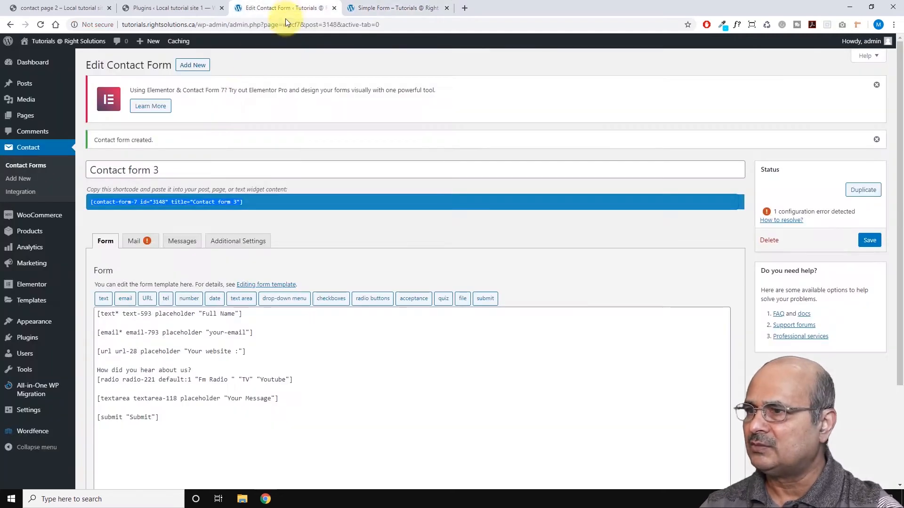
pyautogui.scroll(-2, 332, 271)
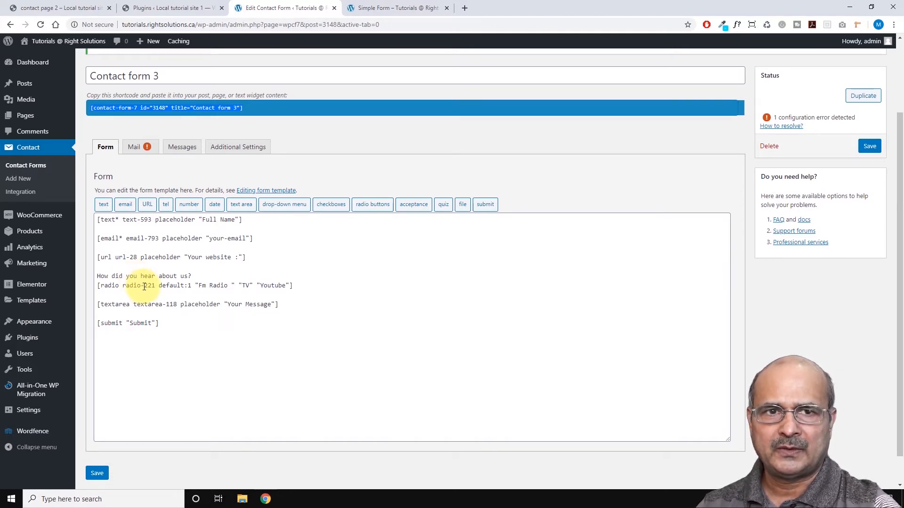
pyautogui.click(136, 149)
pyautogui.scroll(-1, 353, 283)
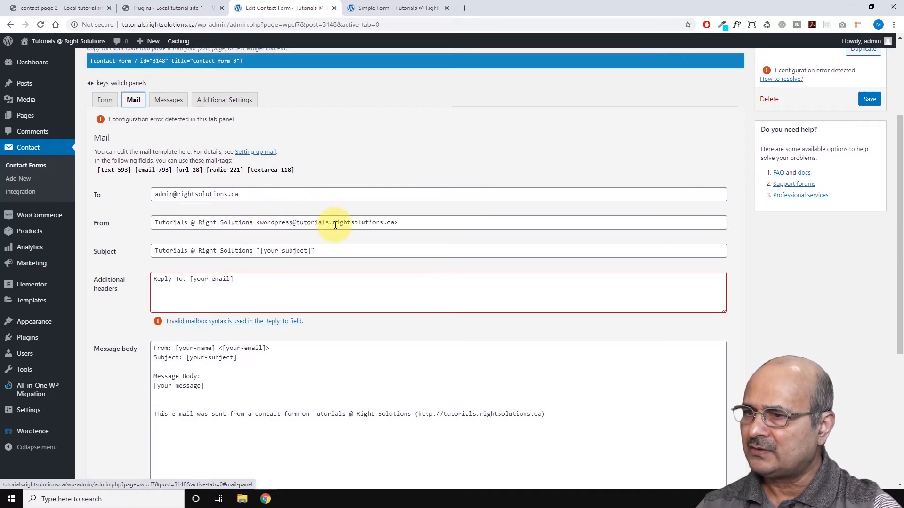
pyautogui.moveTo(332, 221); pyautogui.dragTo(396, 221)
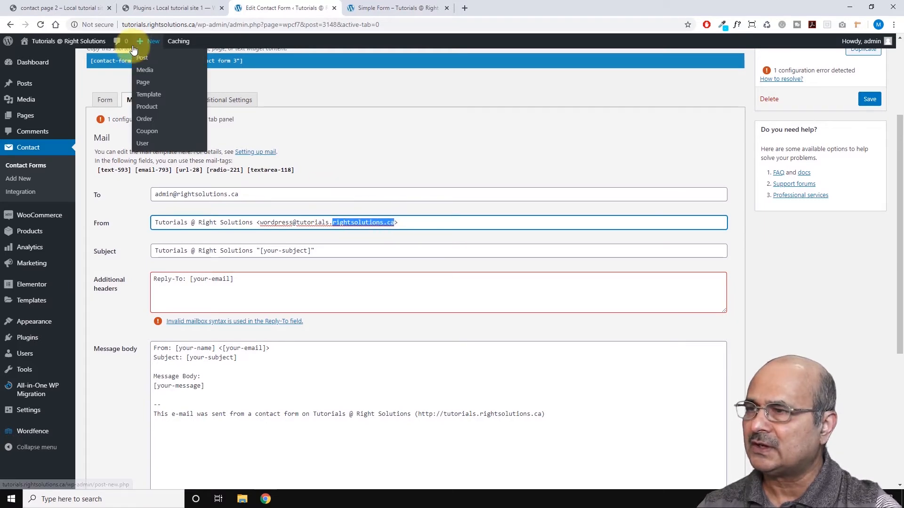
pyautogui.click(275, 222)
pyautogui.scroll(-1, 219, 222)
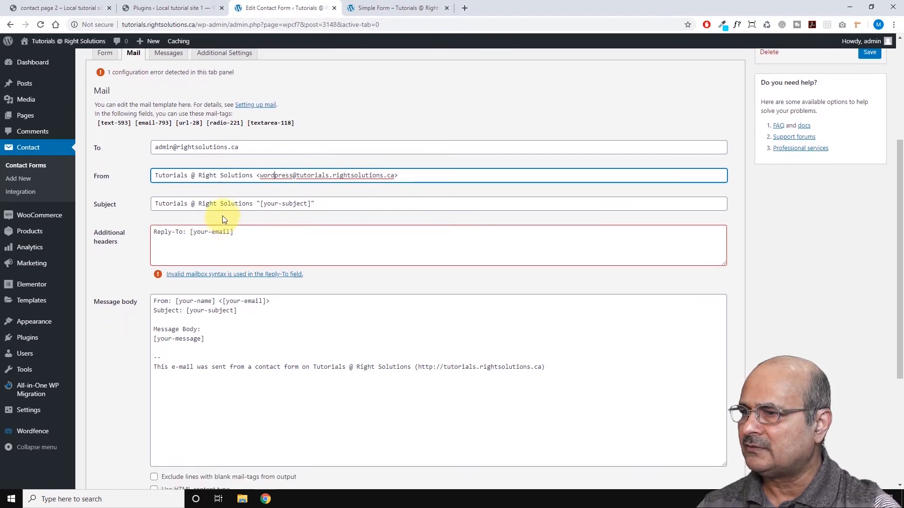
pyautogui.click(154, 203)
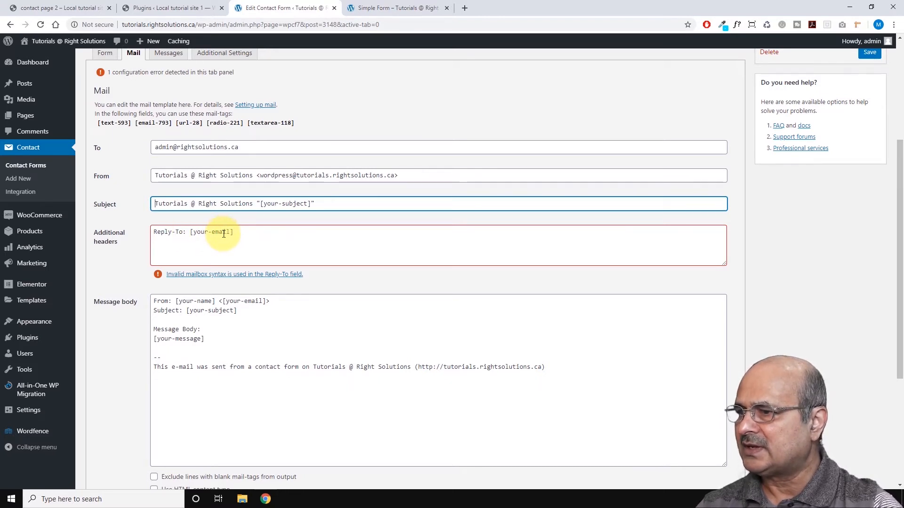
# Replace the Reply-To tag in Contact form 3's additional mail headers with [email-793] and save the form.
pyautogui.click(145, 124)
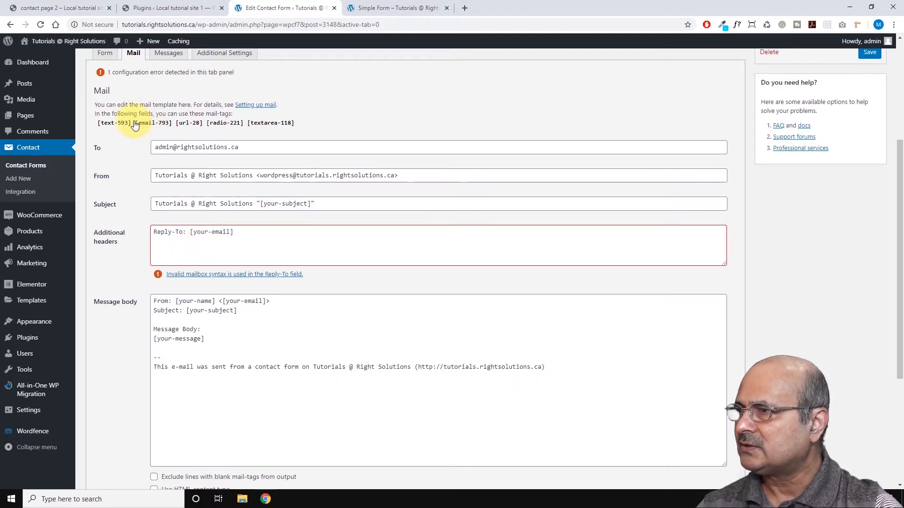
pyautogui.click(138, 124)
pyautogui.hotkey('ctrl', 'c')
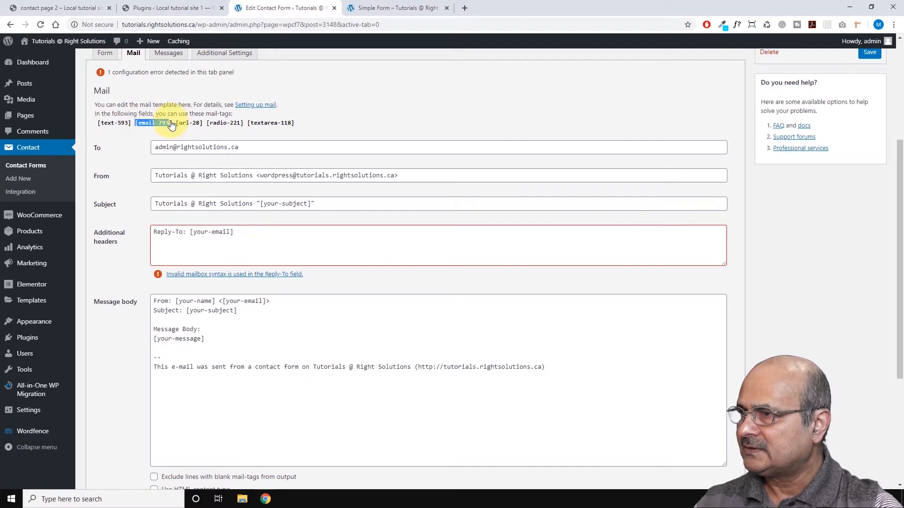
pyautogui.click(191, 231)
pyautogui.keyDown('shift'); pyautogui.click(237, 230); pyautogui.keyUp('shift')
pyautogui.hotkey('ctrl', 'v')
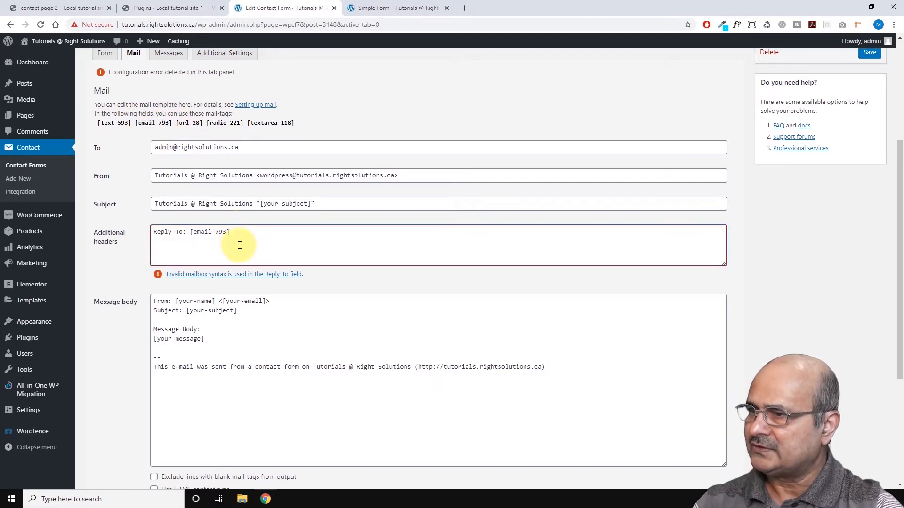
pyautogui.click(201, 213)
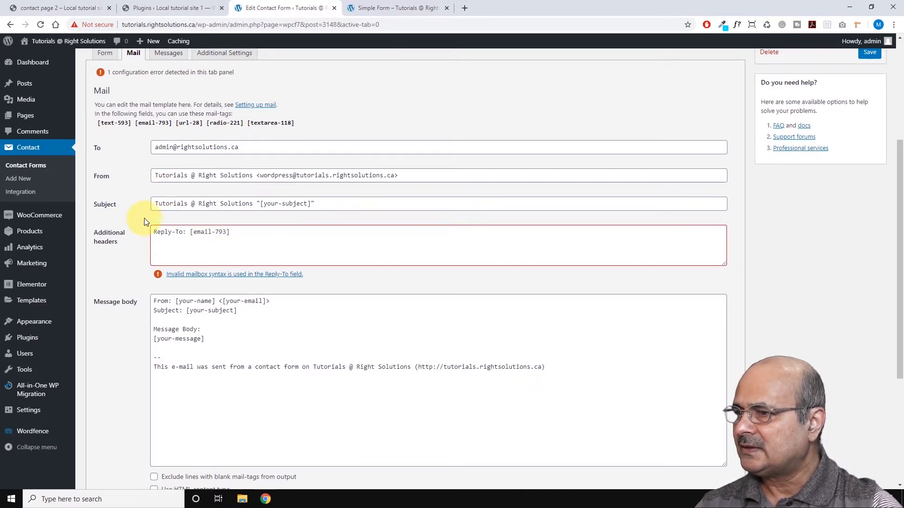
pyautogui.click(868, 53)
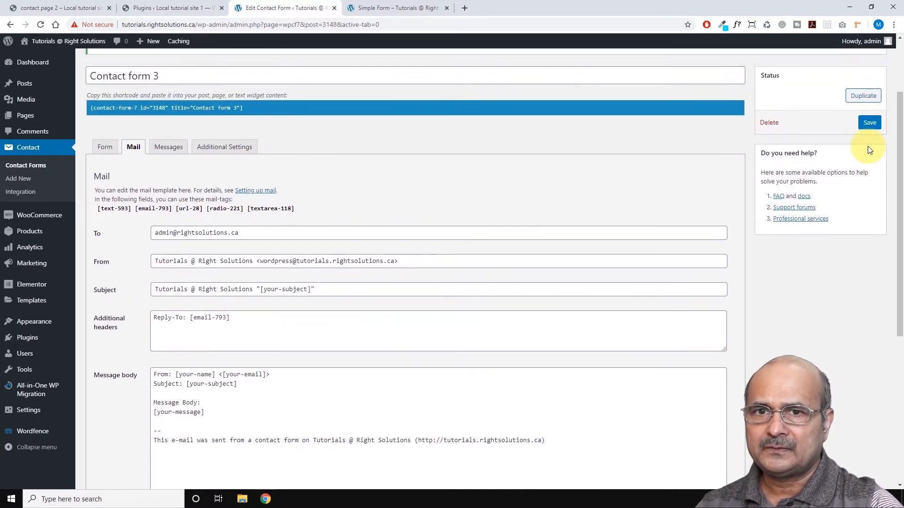
pyautogui.click(869, 123)
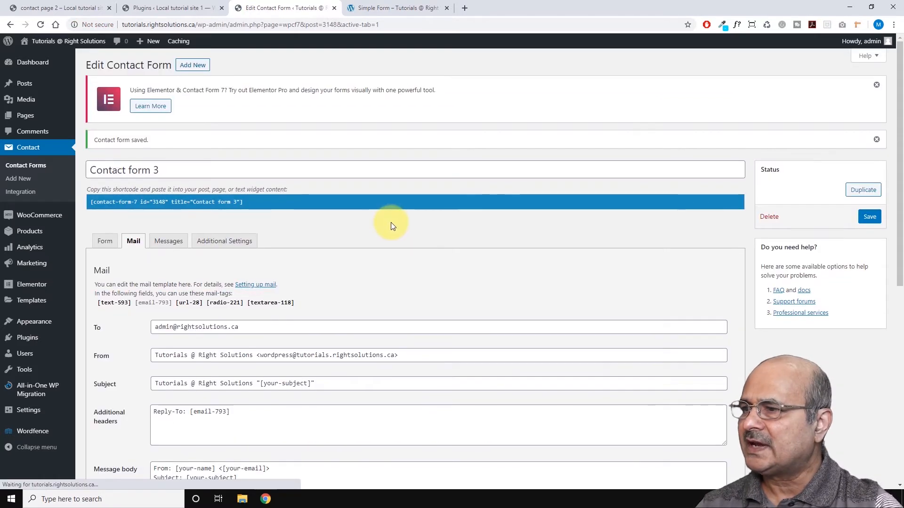
# Replace the [your-email] tag in the From line of the mail's message body with [email-793].
pyautogui.scroll(-2, 373, 216)
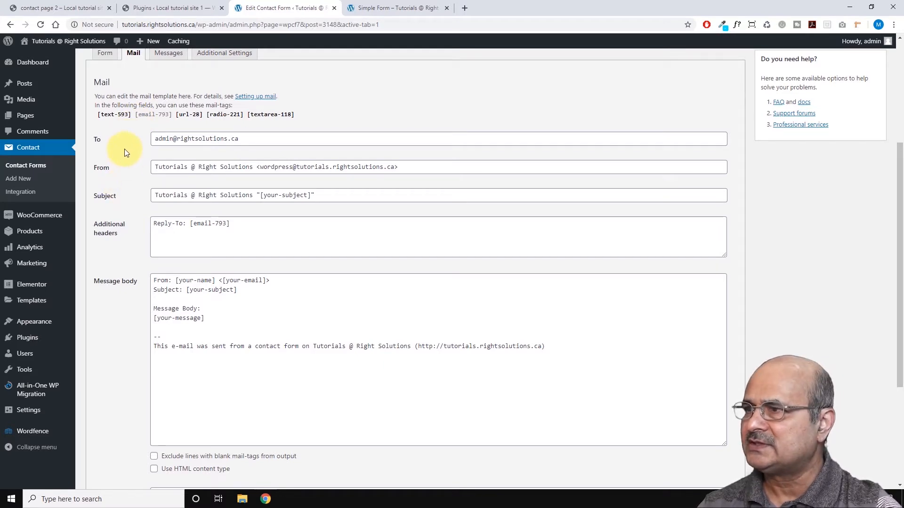
pyautogui.scroll(-1, 121, 147)
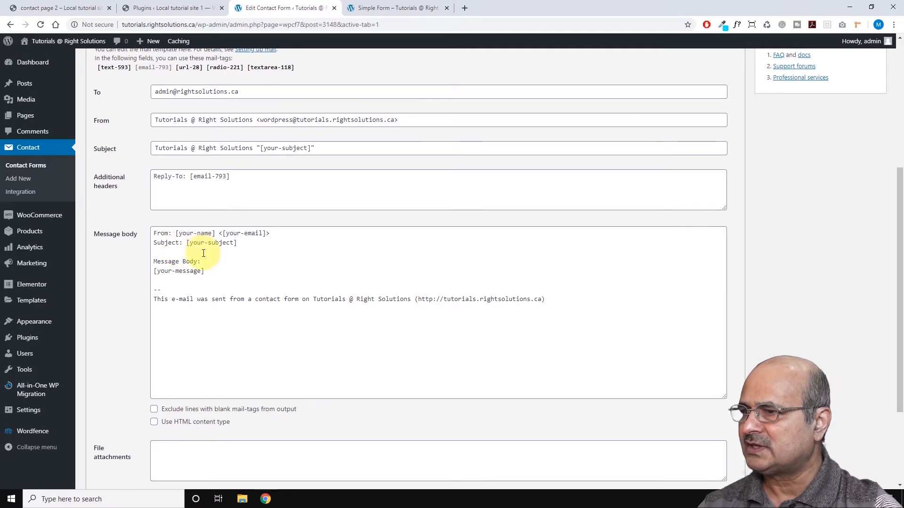
pyautogui.scroll(1, 289, 246)
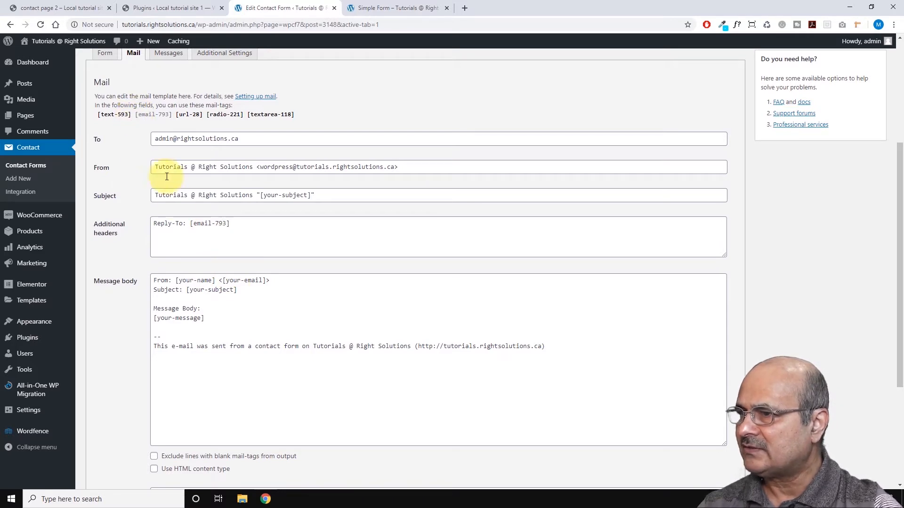
pyautogui.moveTo(223, 282); pyautogui.dragTo(266, 282)
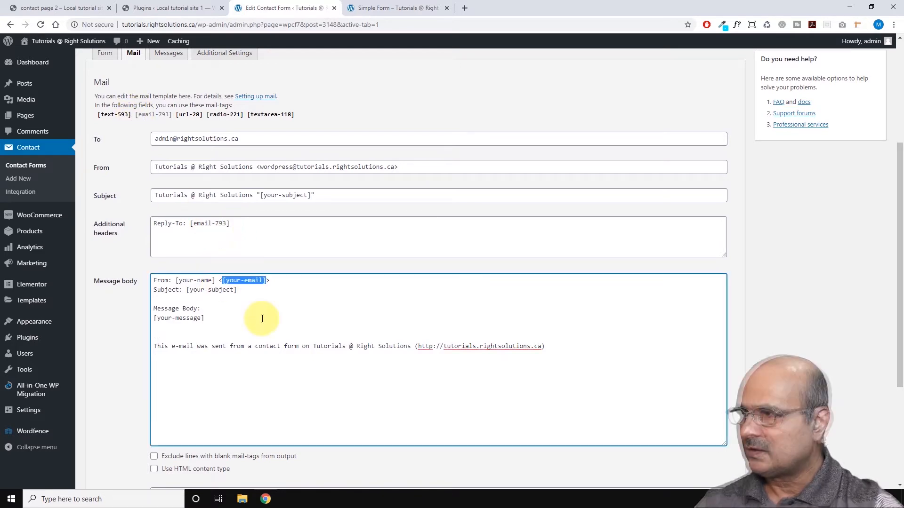
pyautogui.hotkey('ctrl', 'v')
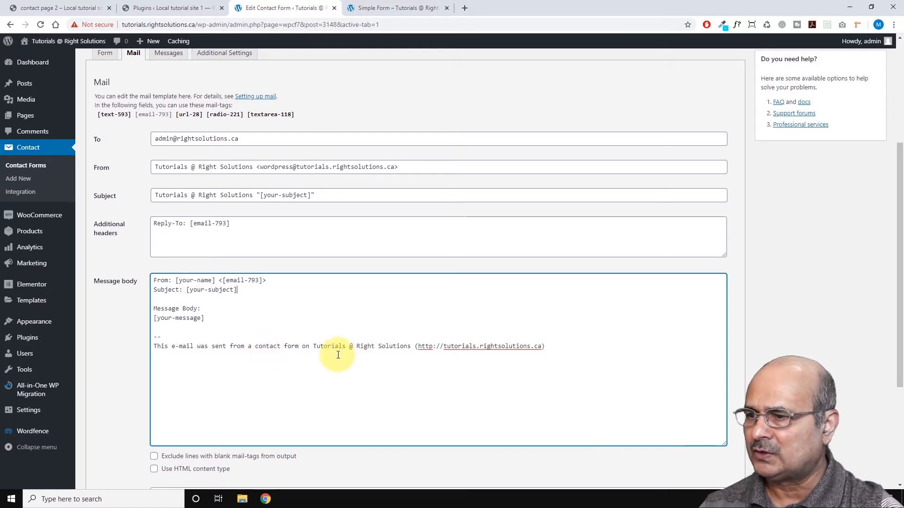
# Open Contact form 3's notification messages and examine the sent, failed-to-send and validation texts through the end of the list.
pyautogui.scroll(2, 314, 346)
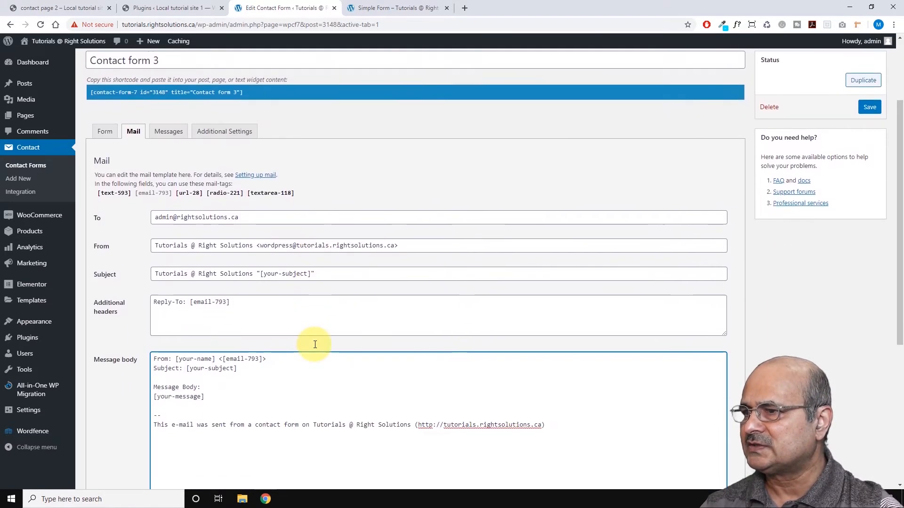
pyautogui.scroll(-2, 315, 345)
pyautogui.scroll(4, 315, 345)
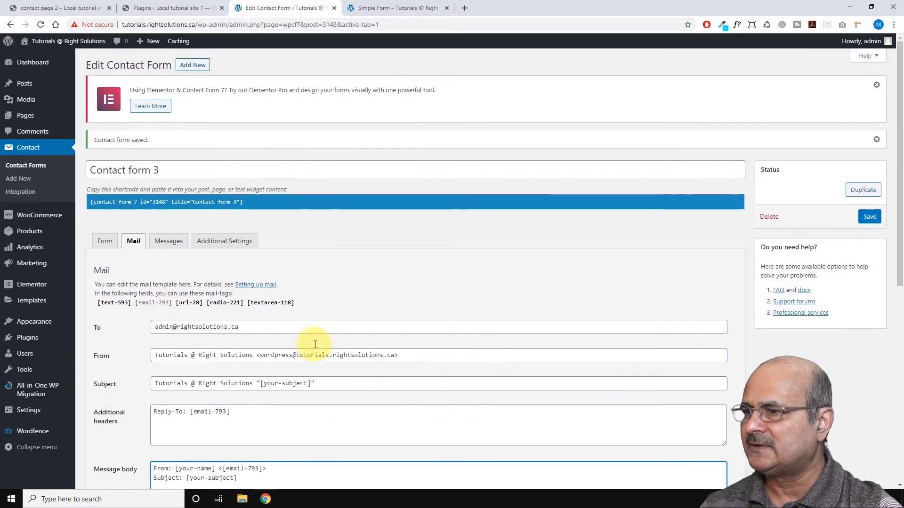
pyautogui.click(171, 243)
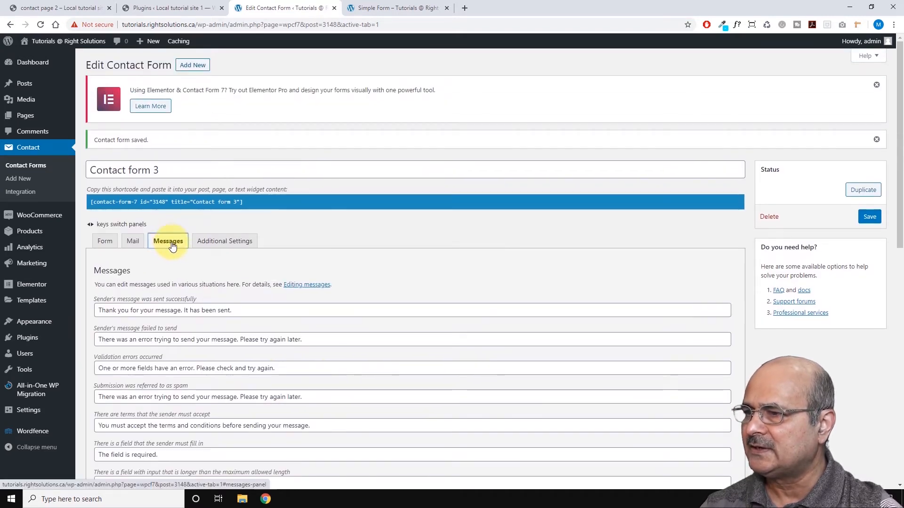
pyautogui.scroll(-3, 431, 276)
pyautogui.scroll(-1, 430, 269)
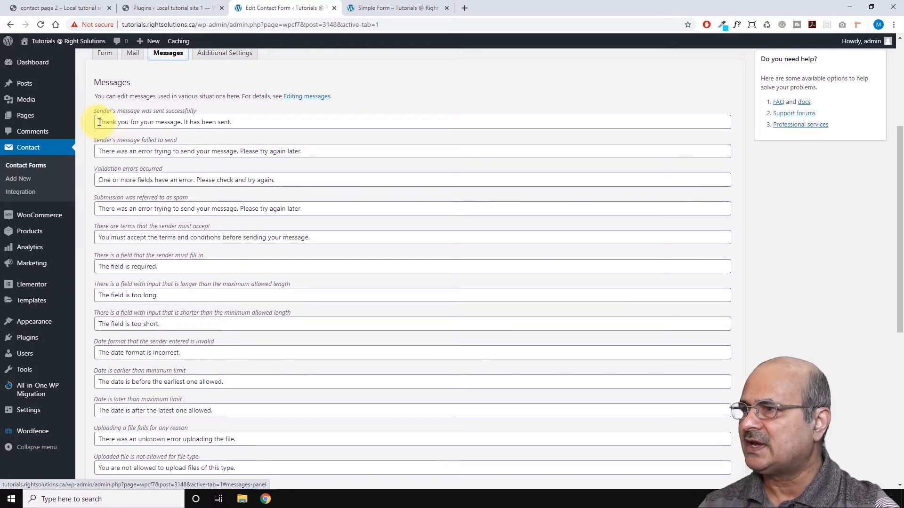
pyautogui.moveTo(97, 122); pyautogui.dragTo(266, 129)
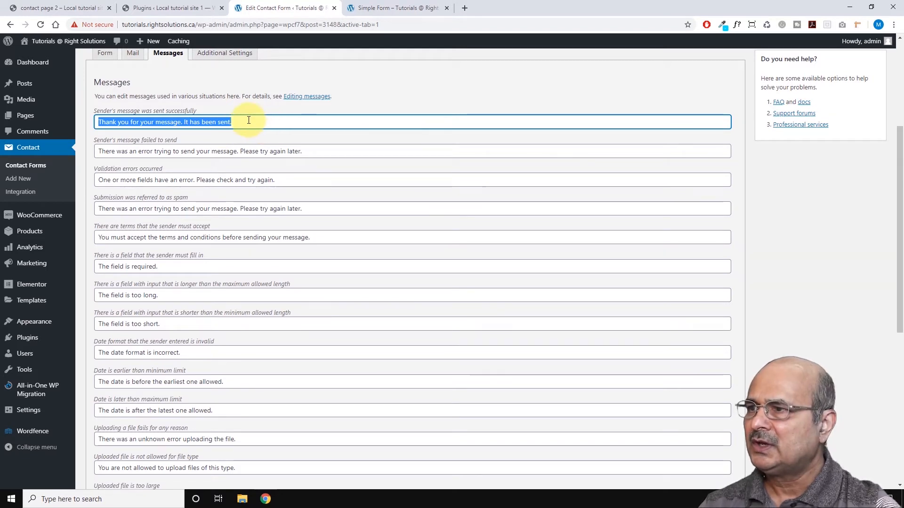
pyautogui.click(248, 121)
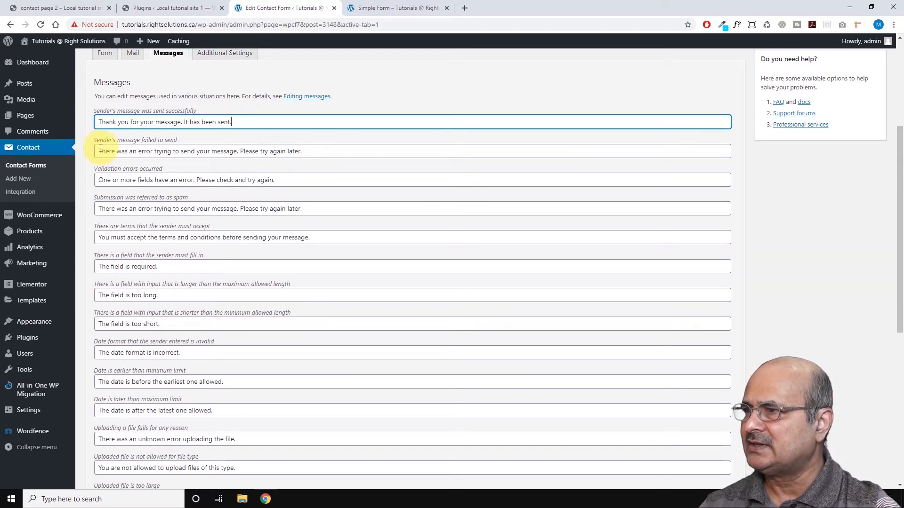
pyautogui.moveTo(100, 150); pyautogui.dragTo(300, 149)
pyautogui.click(310, 150)
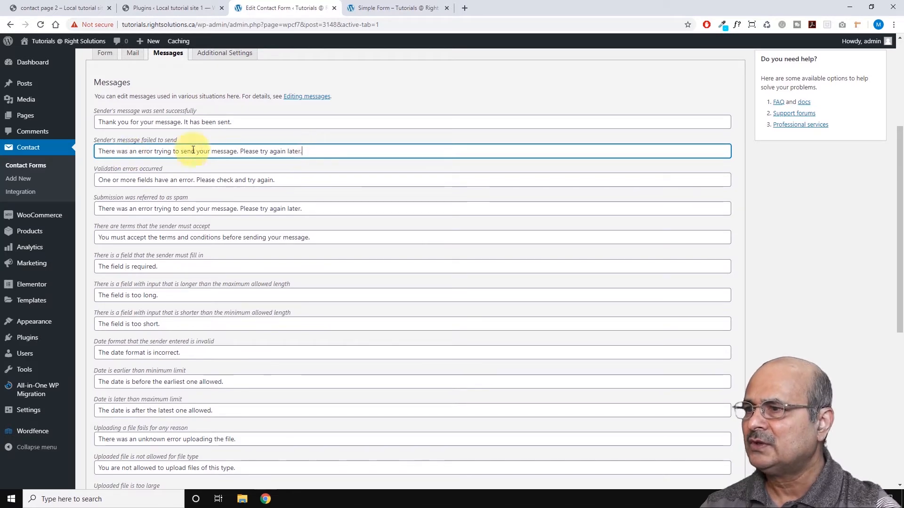
pyautogui.scroll(-4, 151, 236)
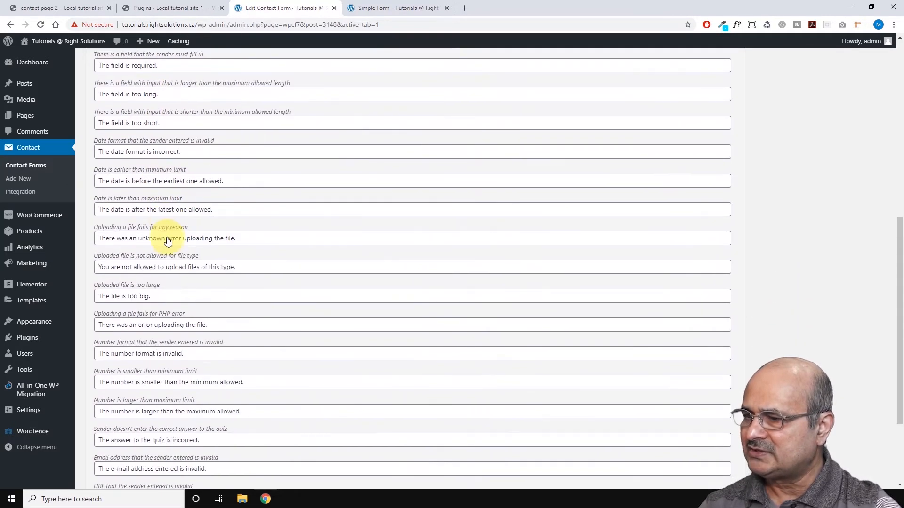
pyautogui.scroll(-3, 168, 241)
pyautogui.scroll(2, 160, 329)
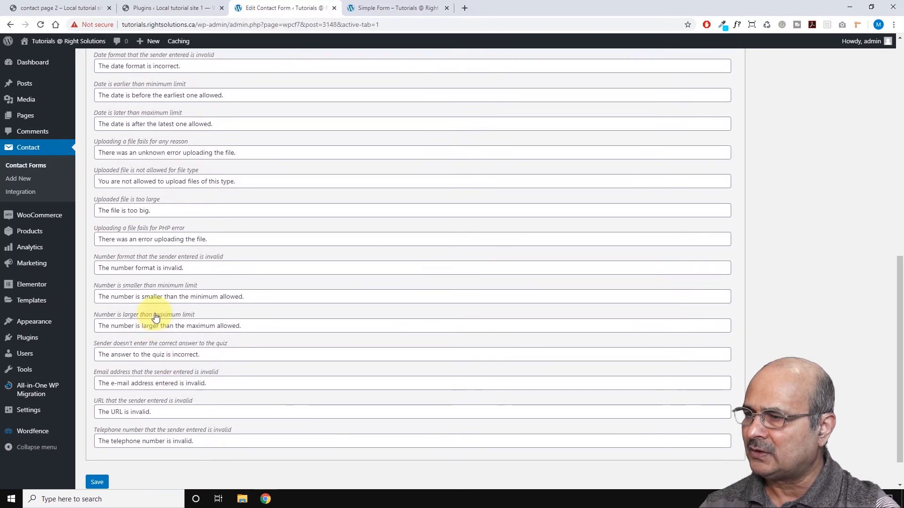
pyautogui.scroll(6, 156, 316)
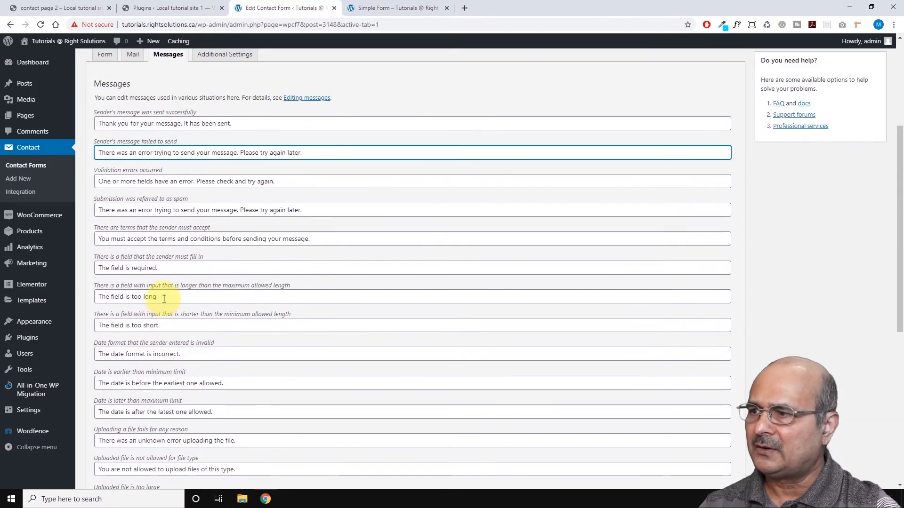
pyautogui.scroll(2, 167, 261)
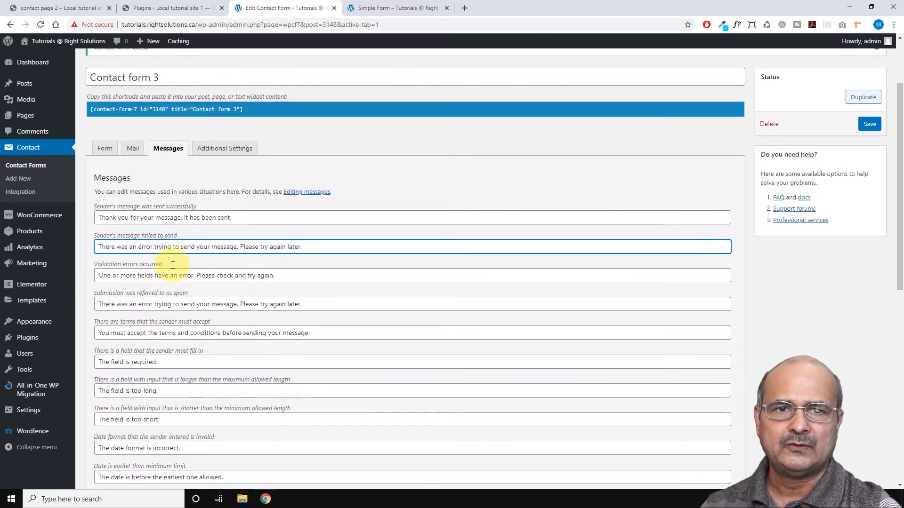
# Examine the rest of Contact form 3's notification messages, including the date, file upload, number and quiz error texts.
pyautogui.scroll(2, 171, 264)
pyautogui.scroll(-5, 145, 275)
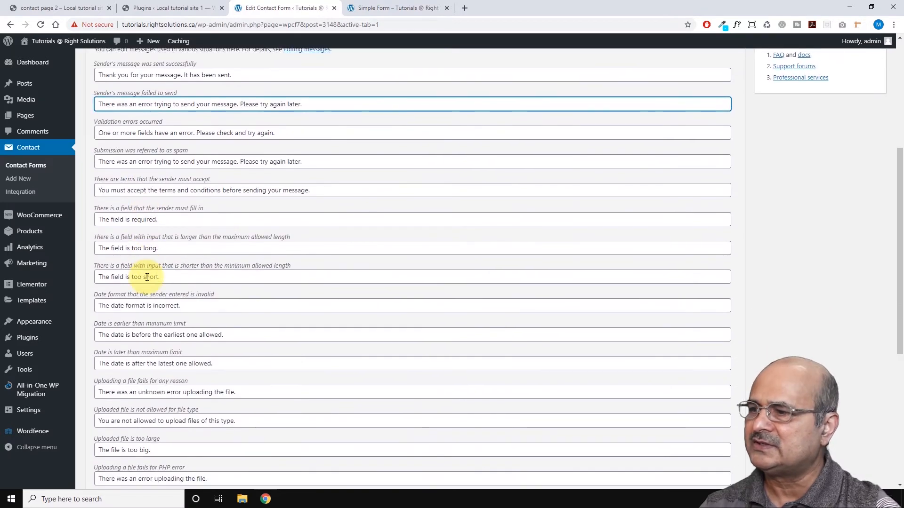
pyautogui.scroll(-4, 147, 277)
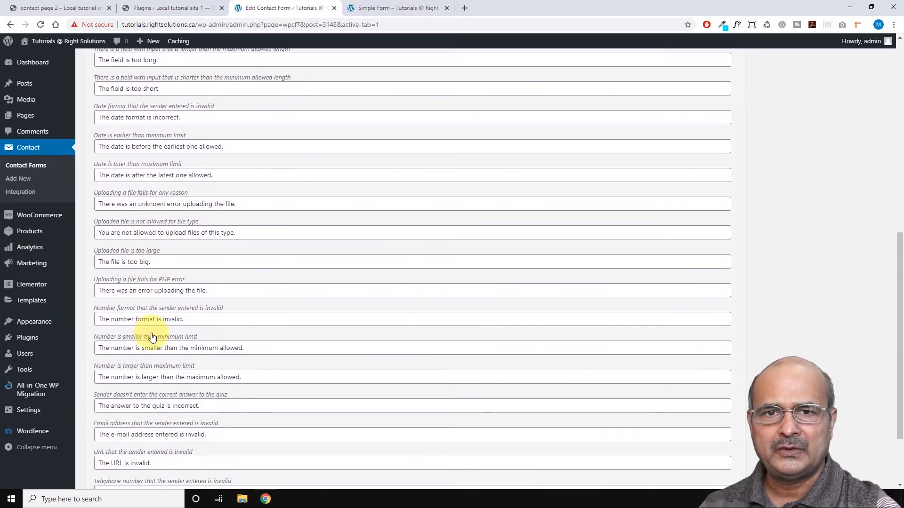
pyautogui.scroll(9, 152, 337)
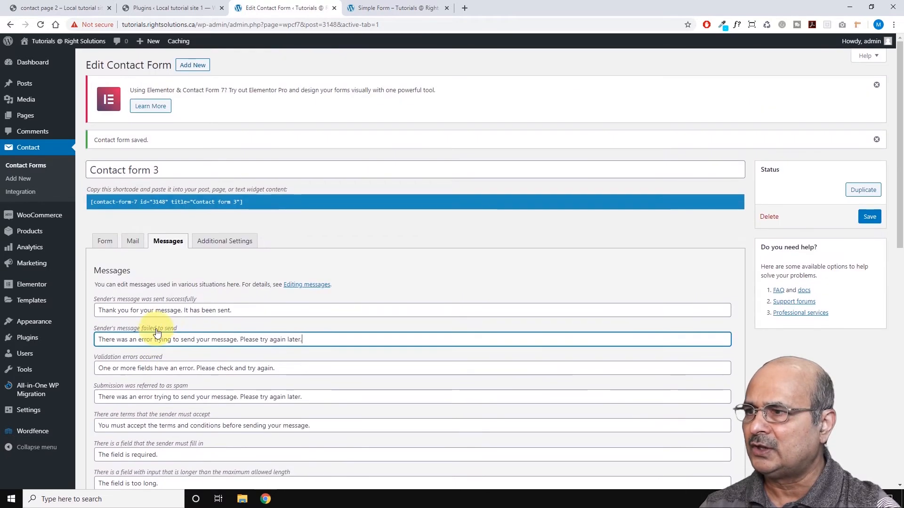
# Check Contact form 3's additional settings, return to its form template and save the form.
pyautogui.click(218, 242)
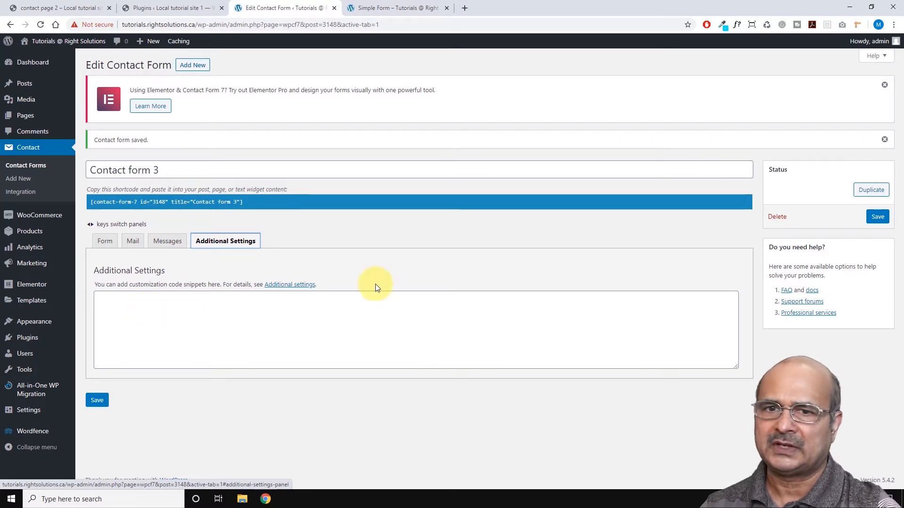
pyautogui.click(105, 241)
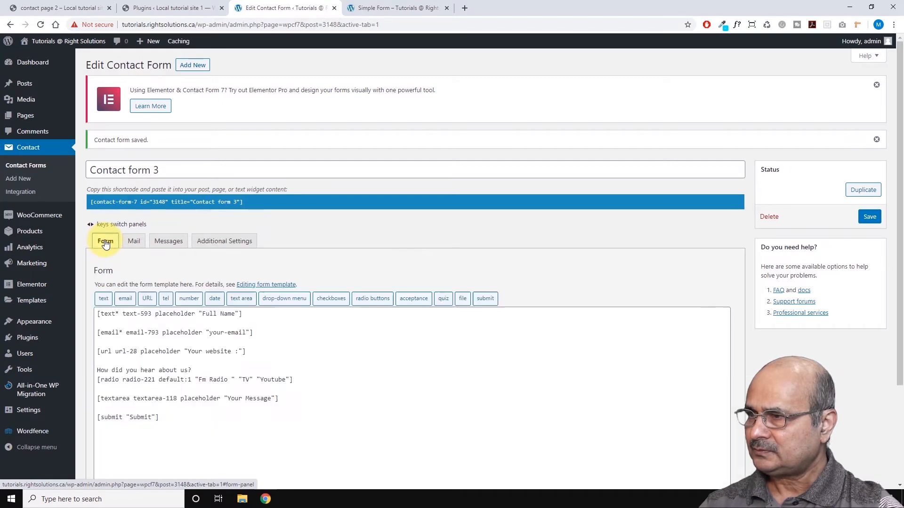
pyautogui.click(869, 218)
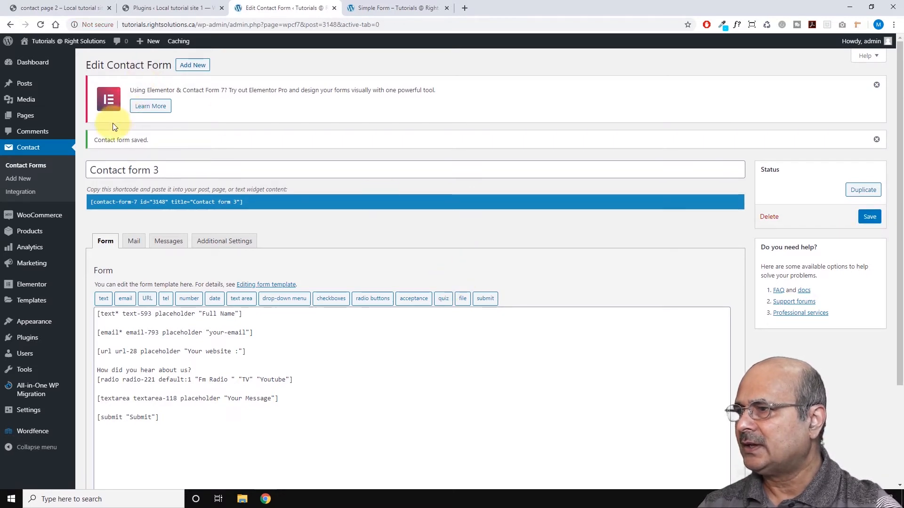
# Start a new contact form and insert a non-optional acceptance checkbox below Your Message with the condition "I accept term & conditions".
pyautogui.click(192, 65)
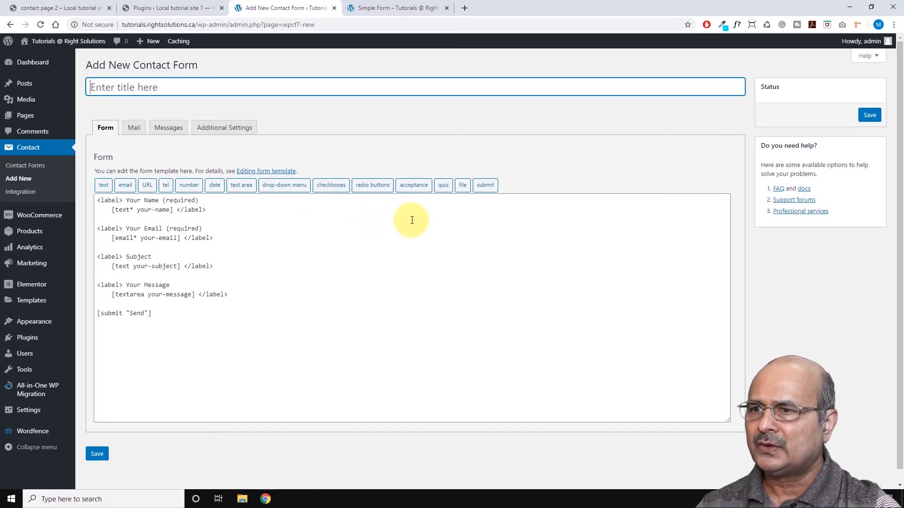
pyautogui.scroll(-1, 413, 216)
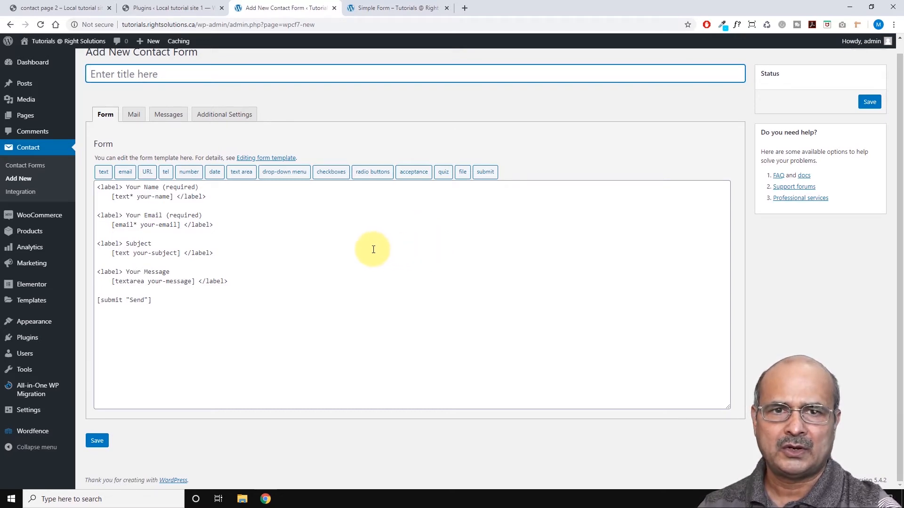
pyautogui.click(237, 280)
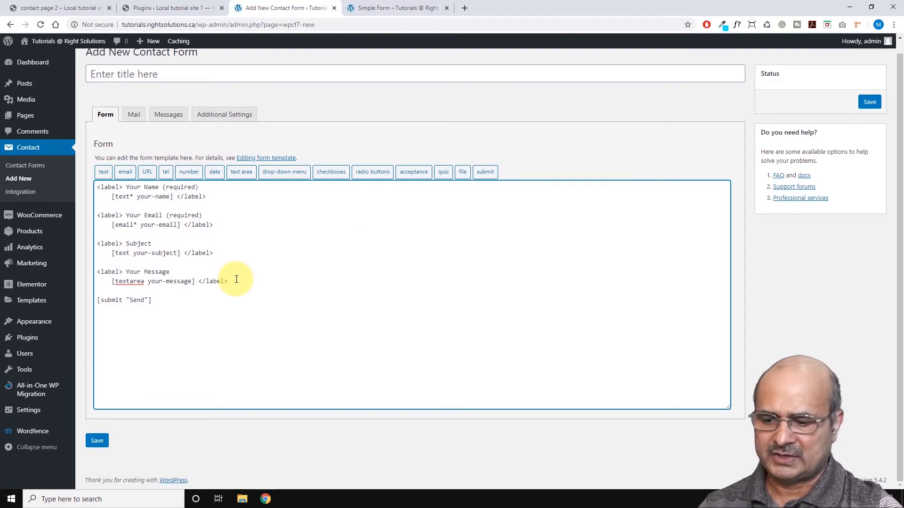
pyautogui.press('Return')
pyautogui.press('Return')
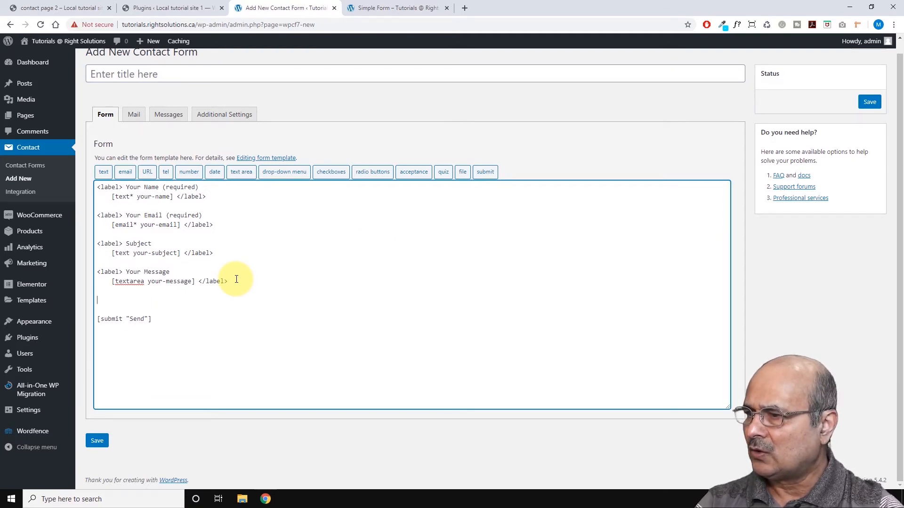
pyautogui.click(414, 172)
pyautogui.click(383, 195)
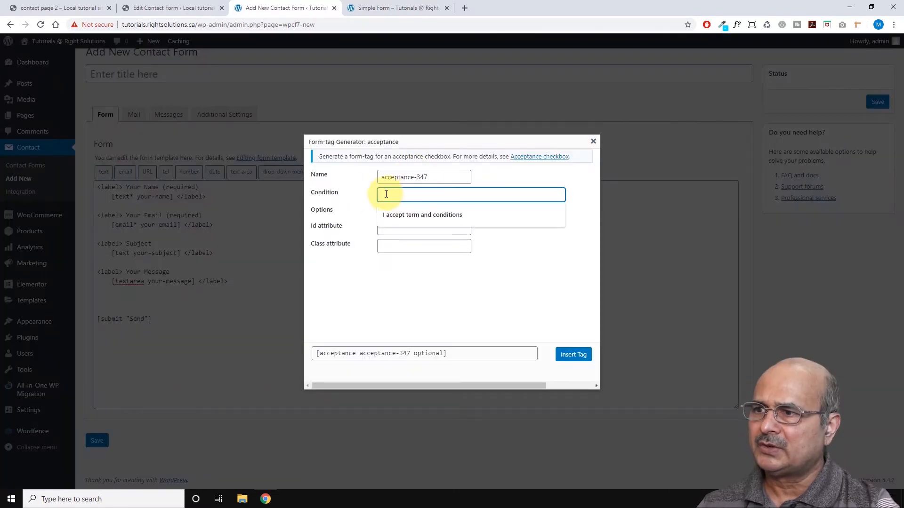
pyautogui.click(408, 216)
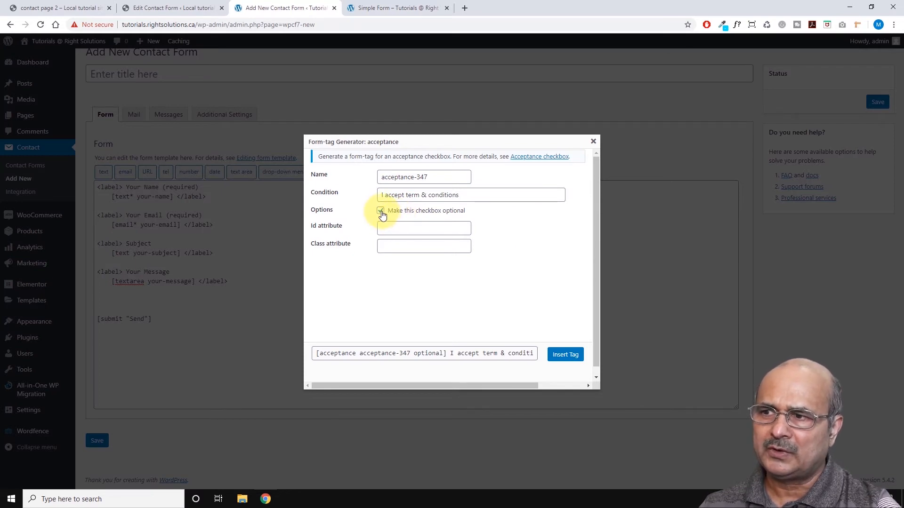
pyautogui.click(379, 210)
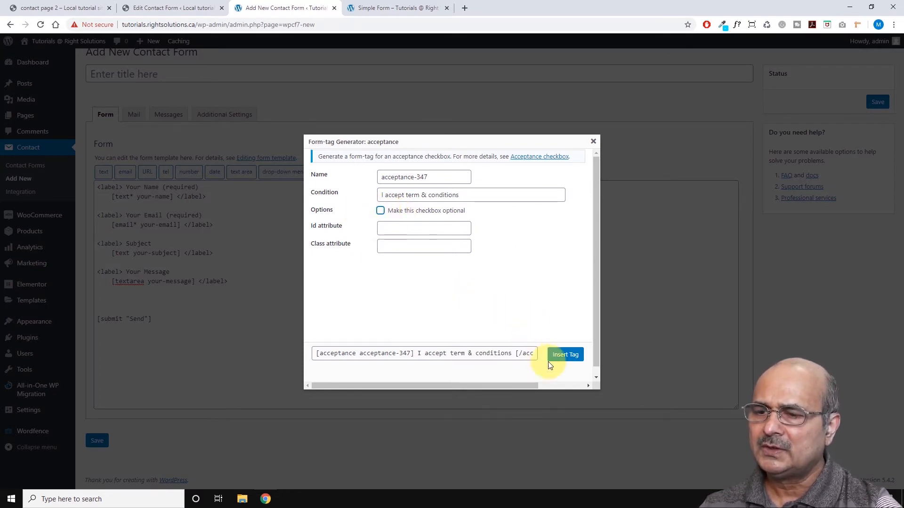
pyautogui.click(565, 356)
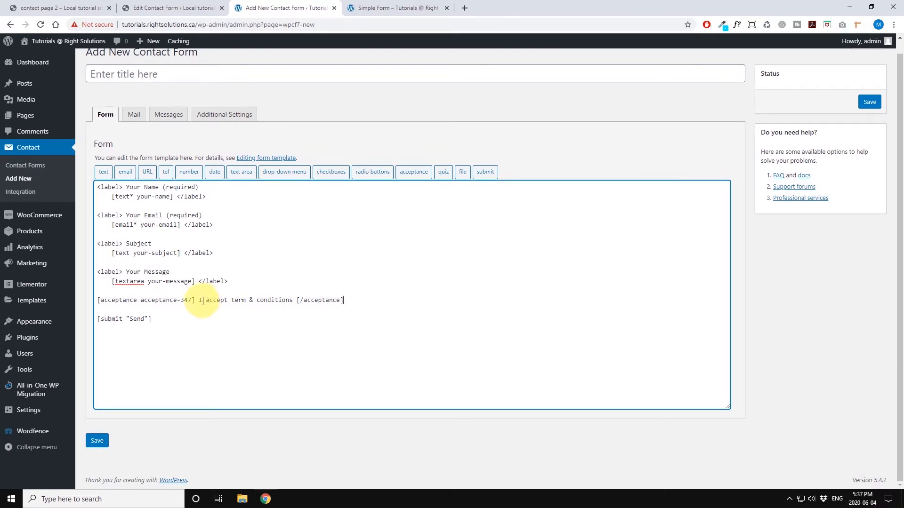
# Open rightsolutions.ca/terms-conditions/ in a new browser tab, copy its address and return to the new contact form.
pyautogui.click(464, 7)
pyautogui.click(395, 24)
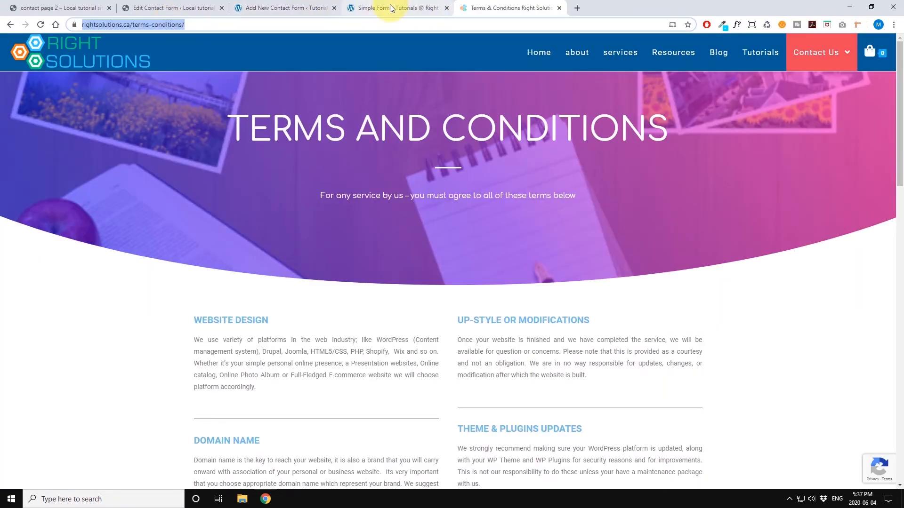
pyautogui.click(389, 8)
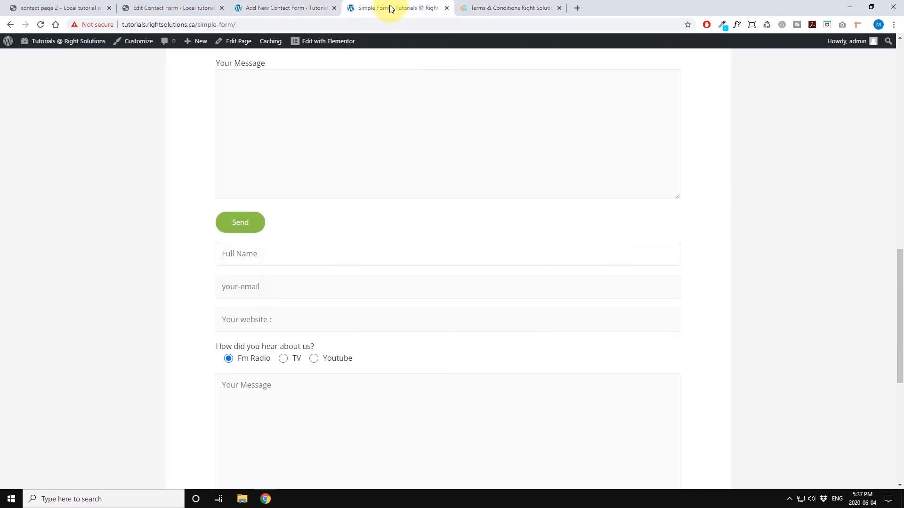
pyautogui.click(295, 8)
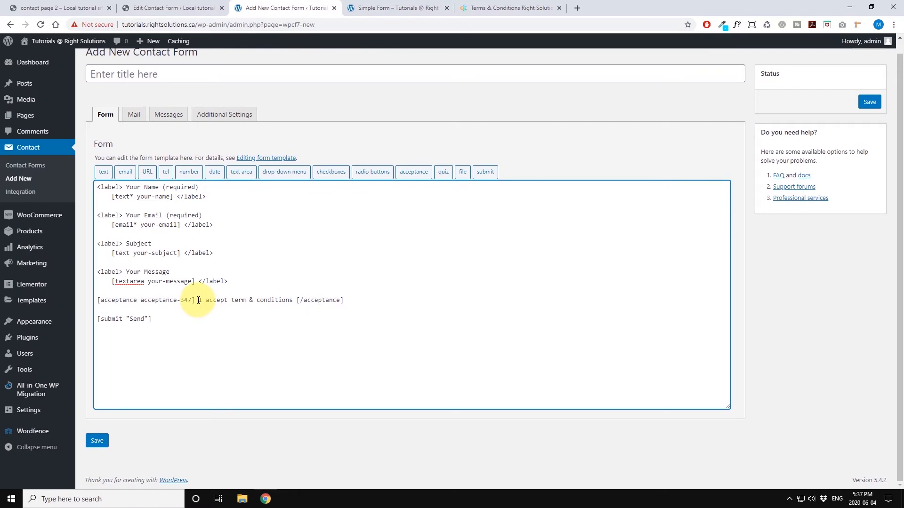
pyautogui.write('<')
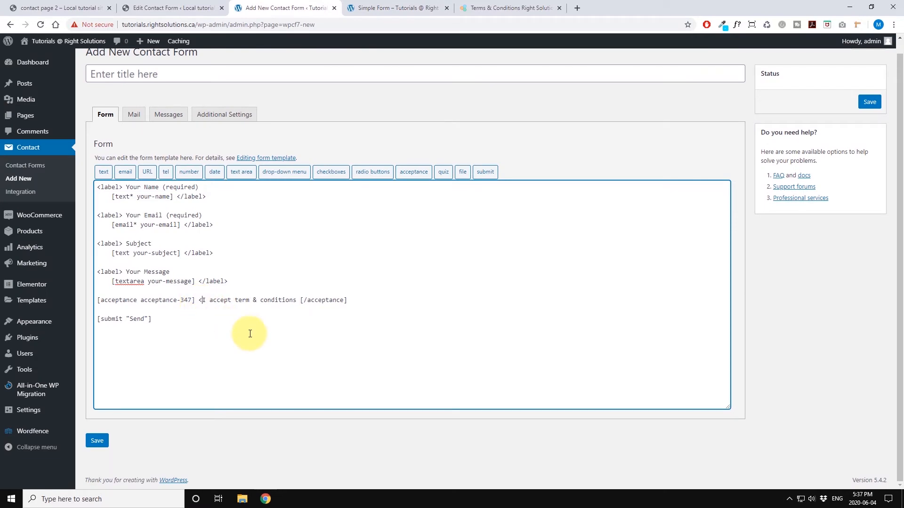
pyautogui.write('a ')
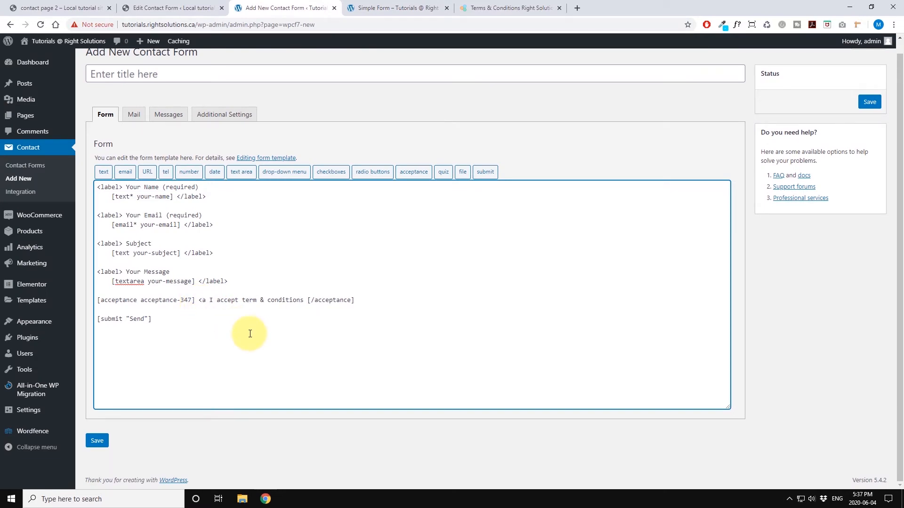
pyautogui.write('h')
pyautogui.write('ref=')
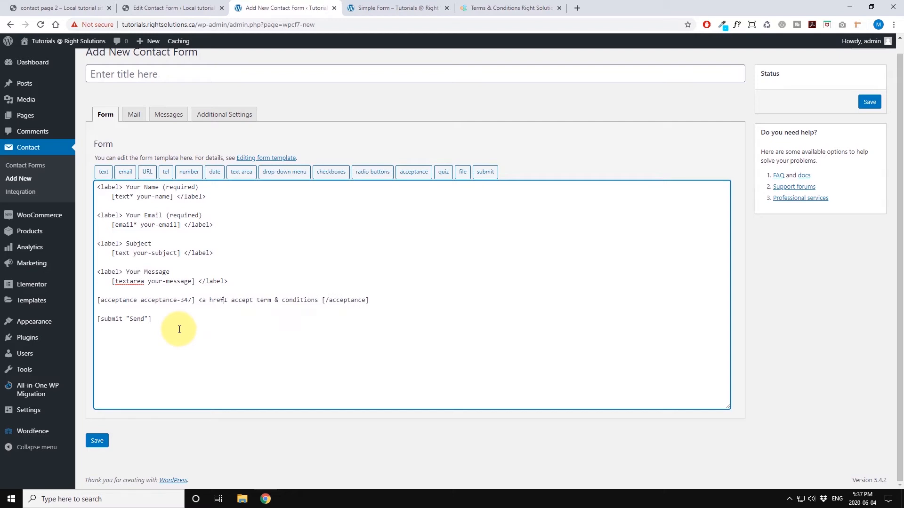
pyautogui.write('"')
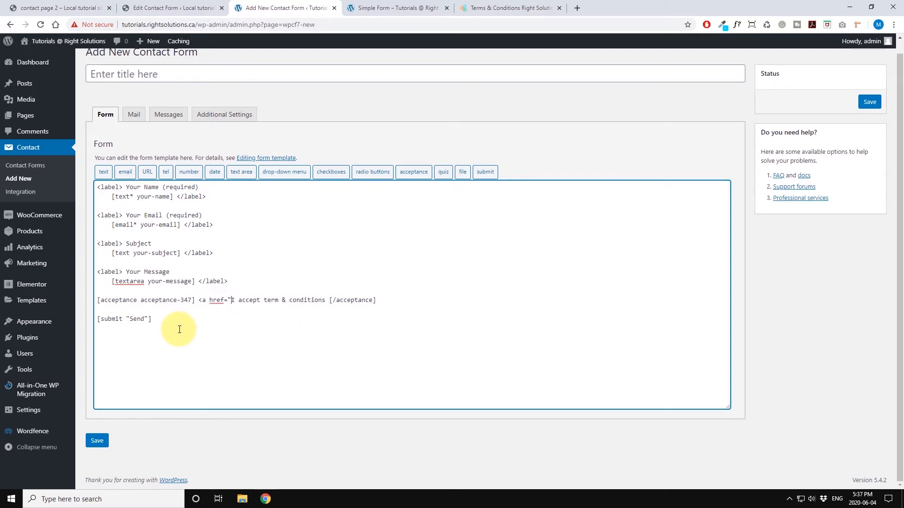
pyautogui.write('https://rightsolutions.ca/terms-conditions/')
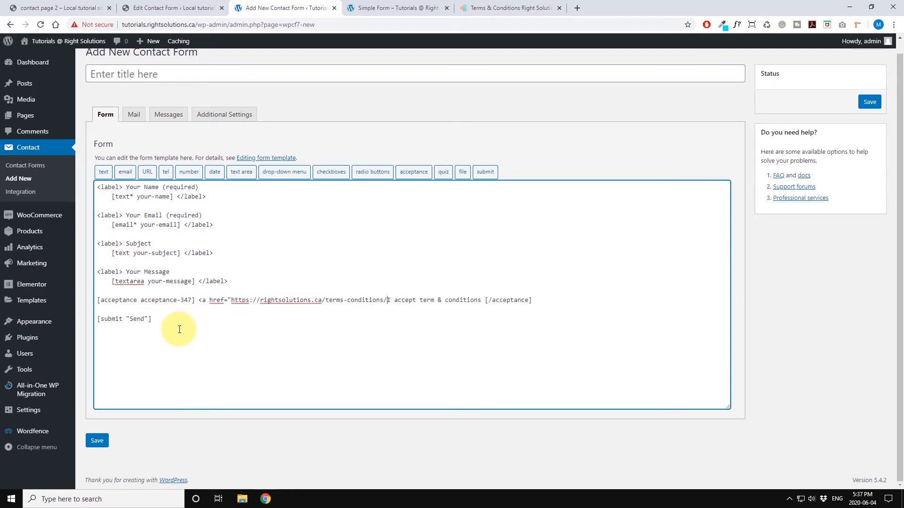
pyautogui.press('BackSpace')
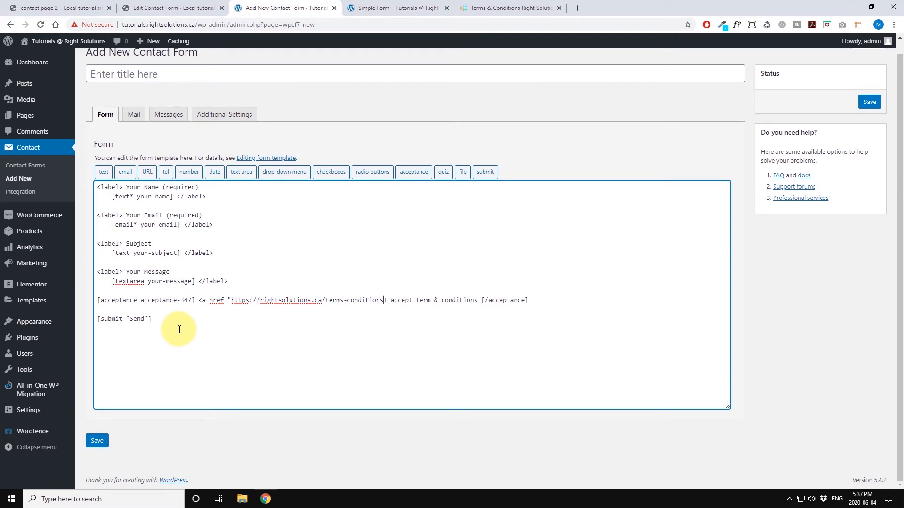
pyautogui.write('"')
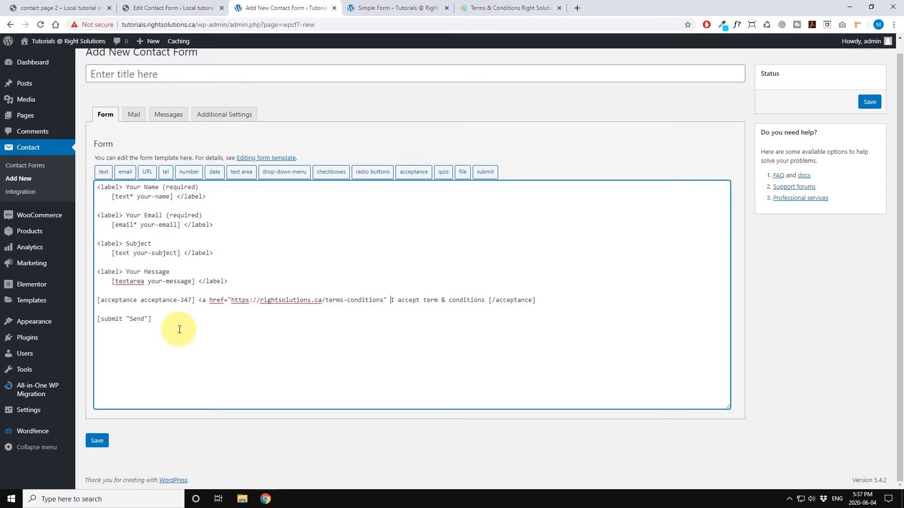
# Add target="_blank"> to the link's opening tag and close the link with </a> after "I accept term & conditions".
pyautogui.write(' target=')
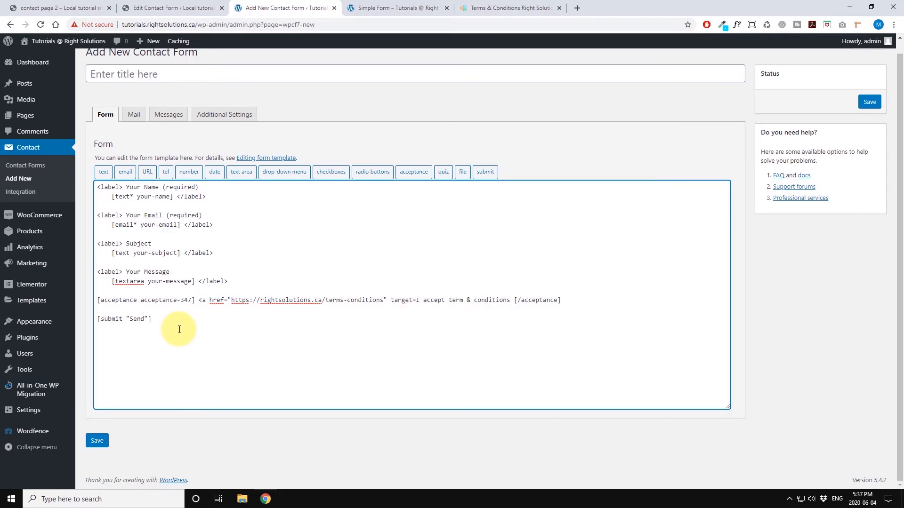
pyautogui.write('_blank"')
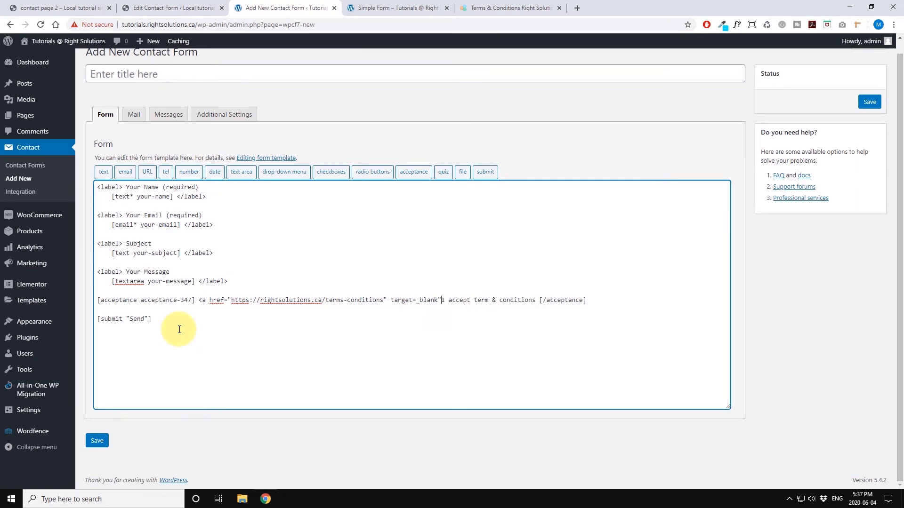
pyautogui.click(416, 300)
pyautogui.write('">')
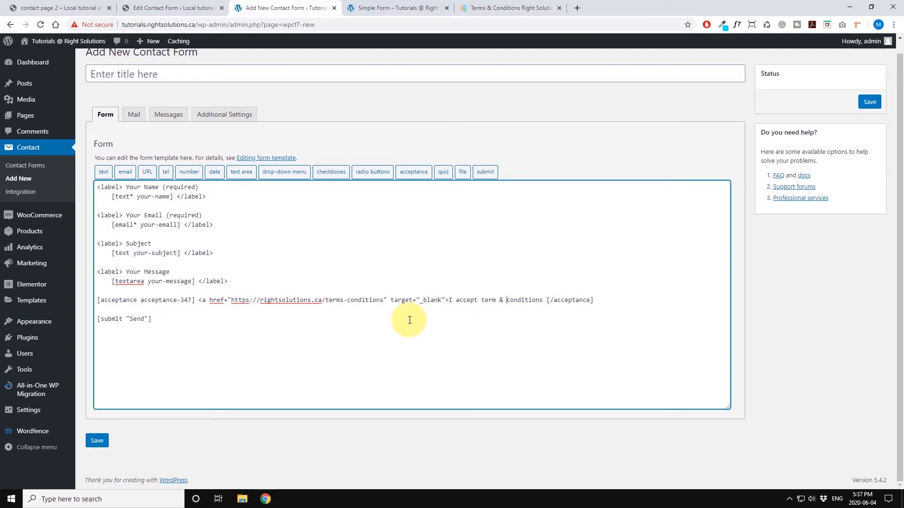
pyautogui.press('Right')
pyautogui.write('/a><')
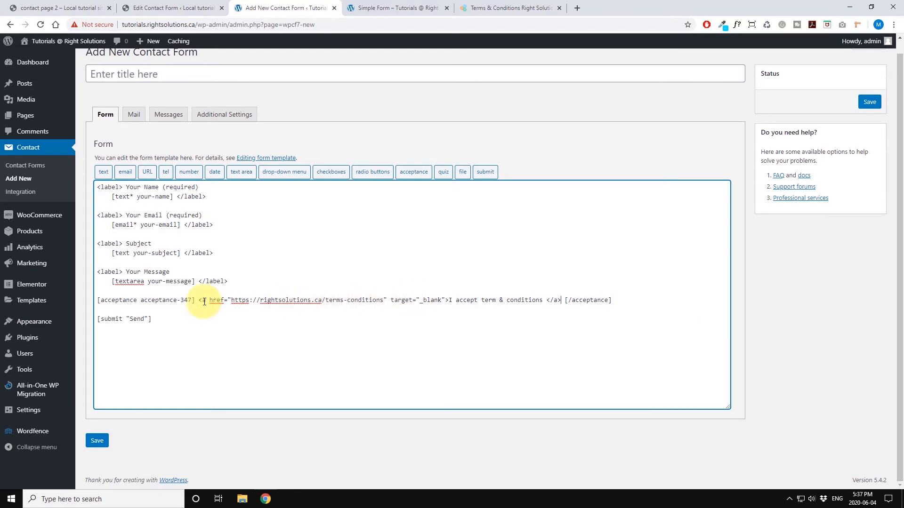
# Save the new form, title it "Contact Form 4" and save it again.
pyautogui.click(870, 101)
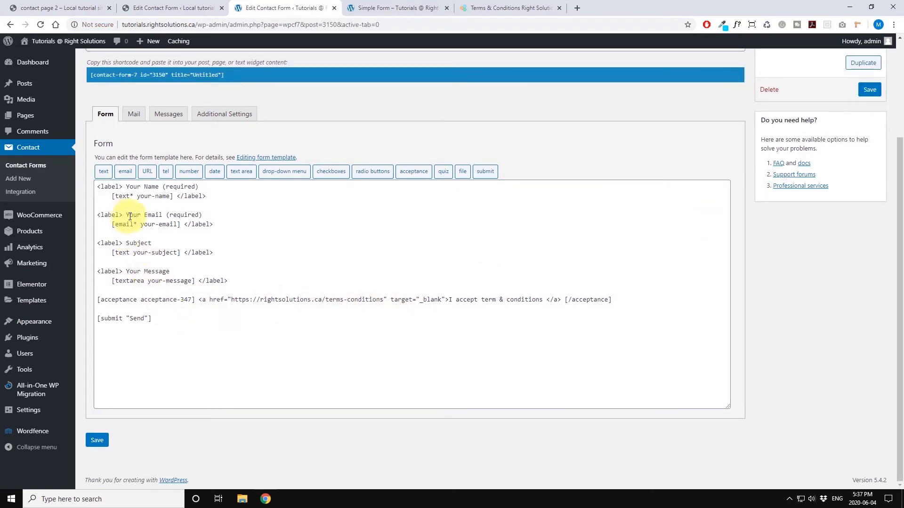
pyautogui.scroll(3, 210, 224)
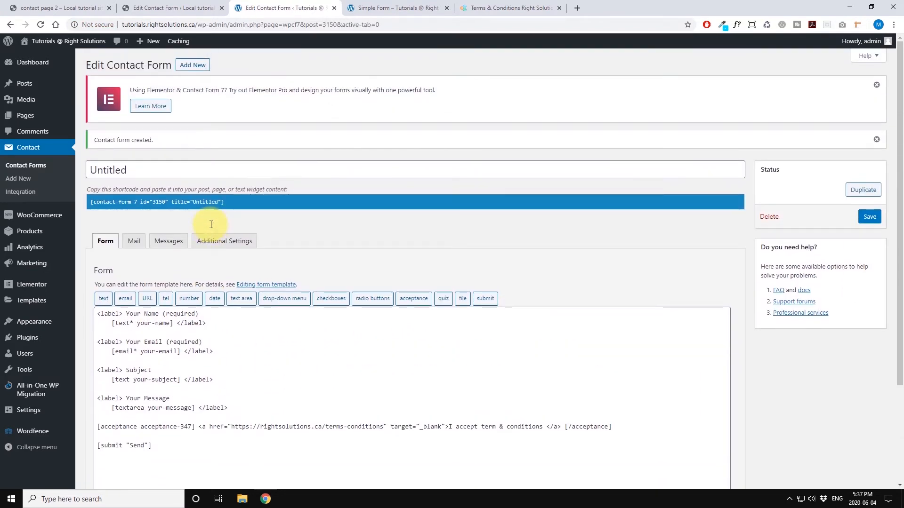
pyautogui.moveTo(130, 169); pyautogui.dragTo(89, 168)
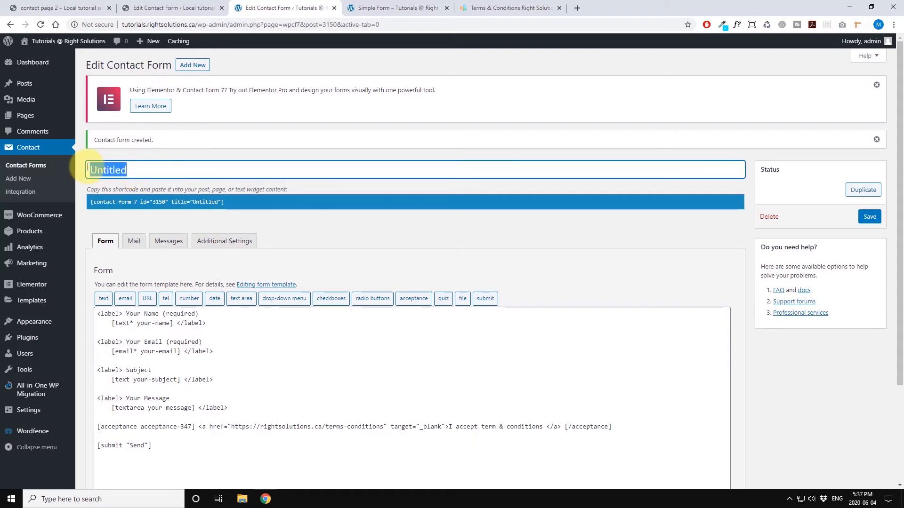
pyautogui.write('Contact')
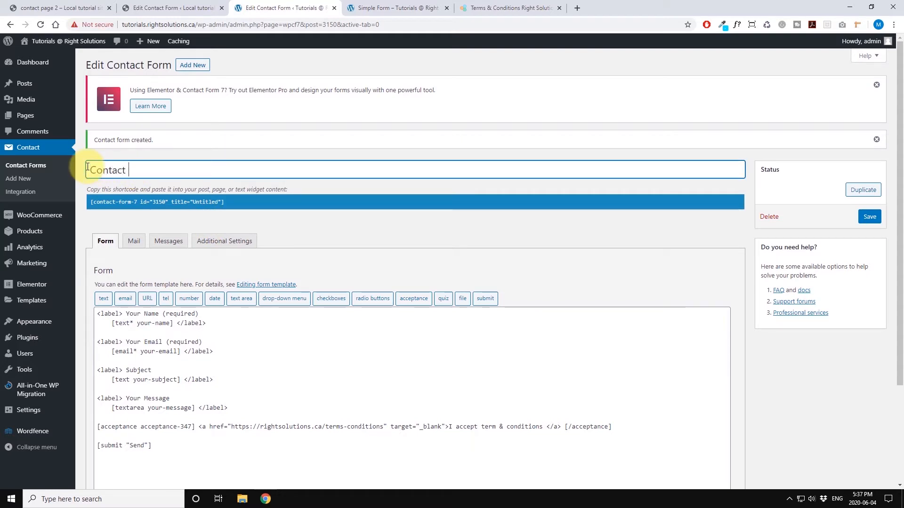
pyautogui.write(' Form 4')
pyautogui.click(869, 217)
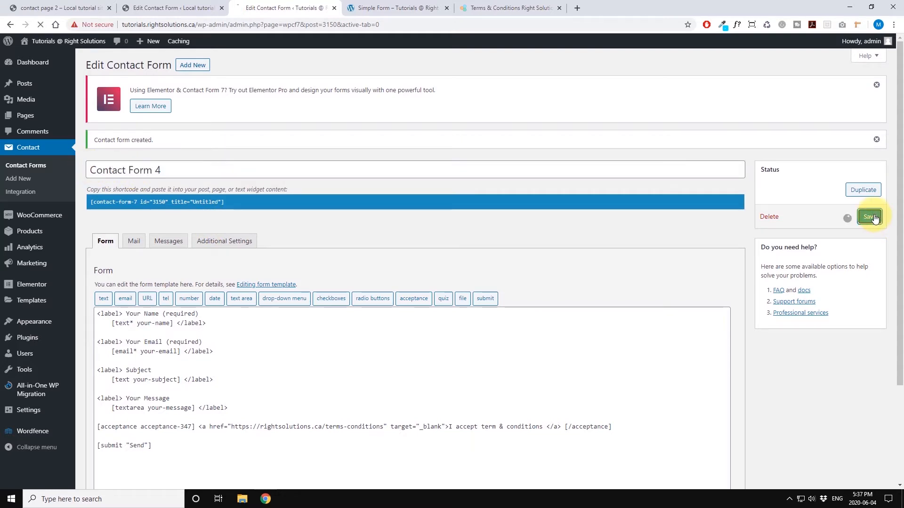
# Copy Contact Form 4's shortcode into a new Shortcode block below Contact form 3 on the Simple Form page and update the page.
pyautogui.click(171, 199)
pyautogui.hotkey('ctrl', 'c')
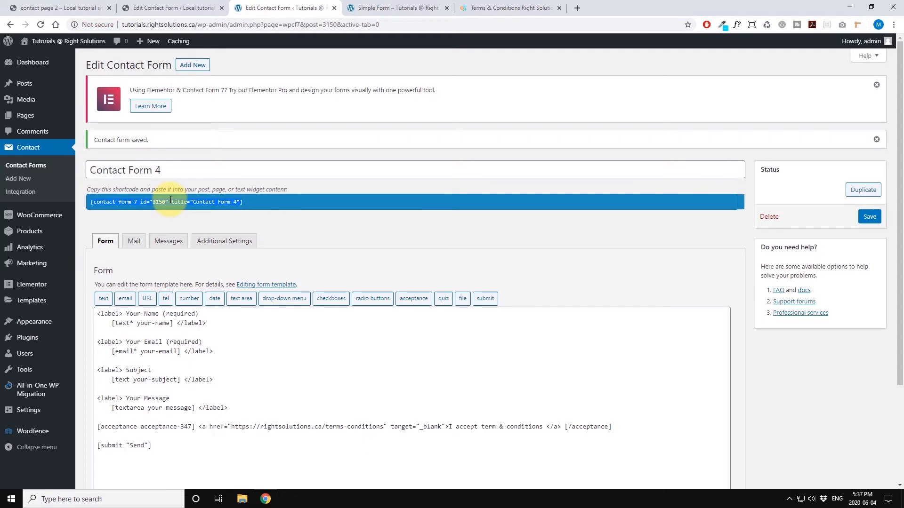
pyautogui.click(376, 14)
pyautogui.click(232, 41)
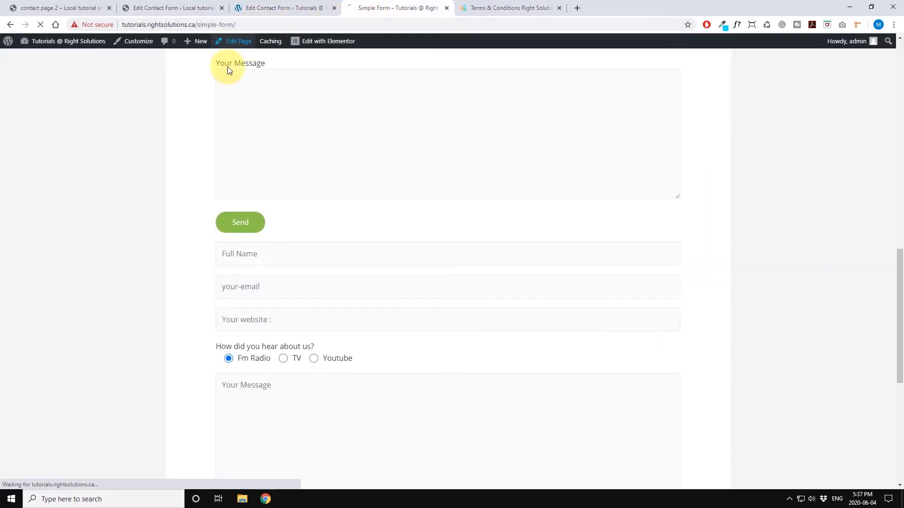
pyautogui.click(508, 235)
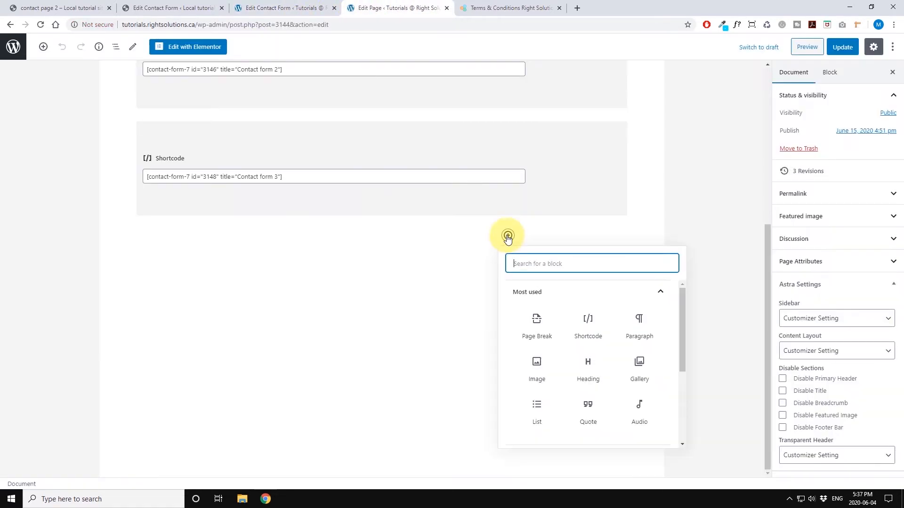
pyautogui.click(588, 324)
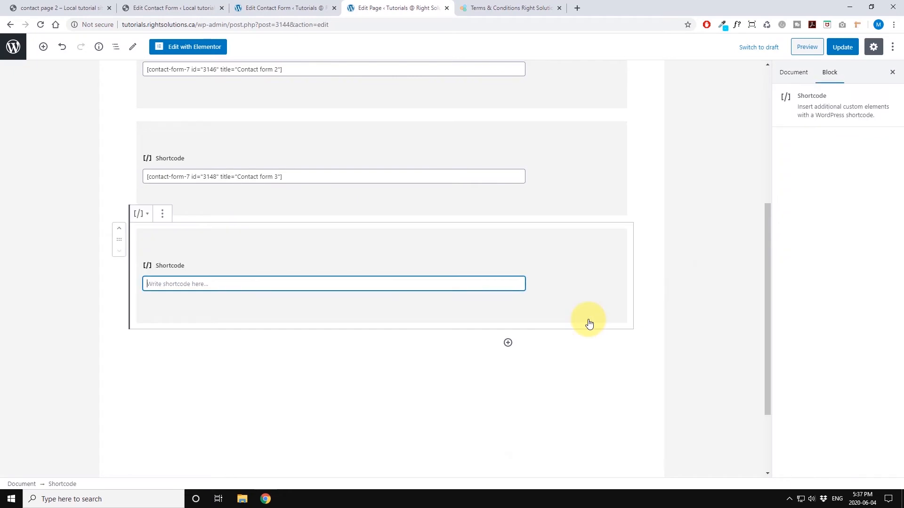
pyautogui.hotkey('ctrl', 'v')
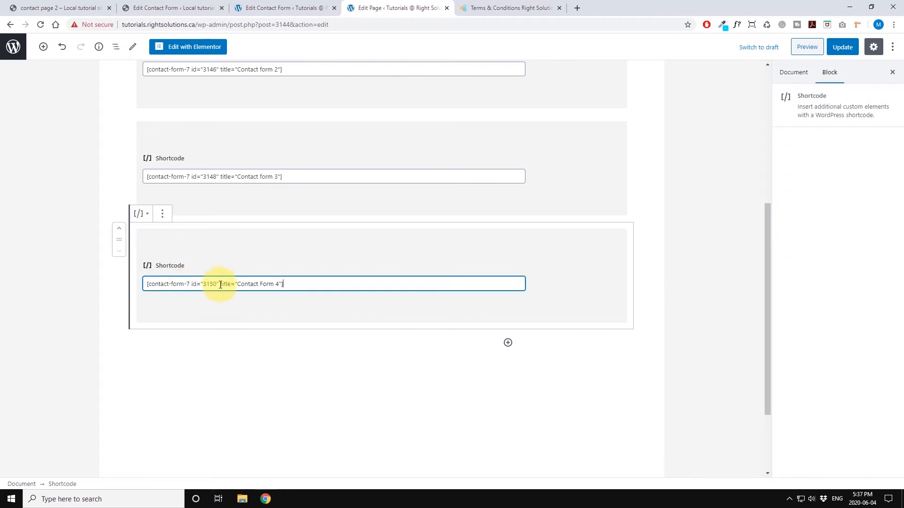
pyautogui.click(836, 50)
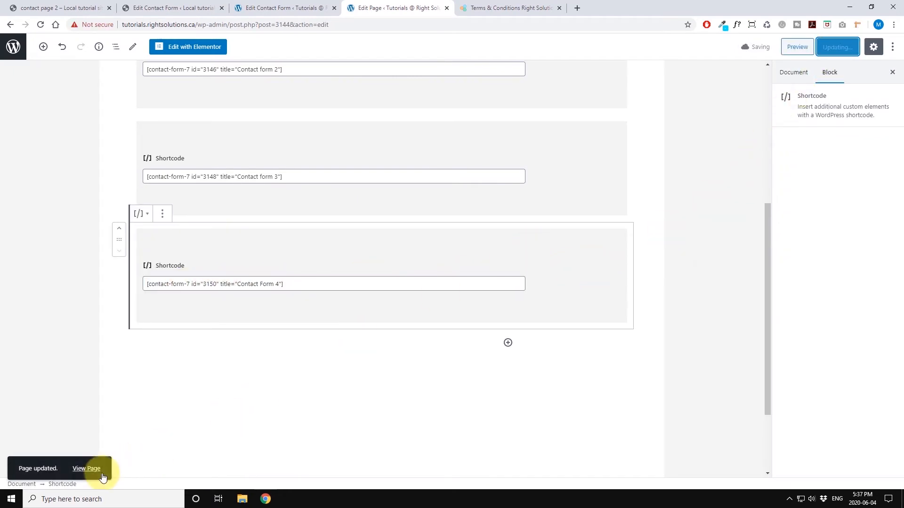
# View the published Simple Form page and examine the newly added form with its terms acceptance checkbox.
pyautogui.click(94, 472)
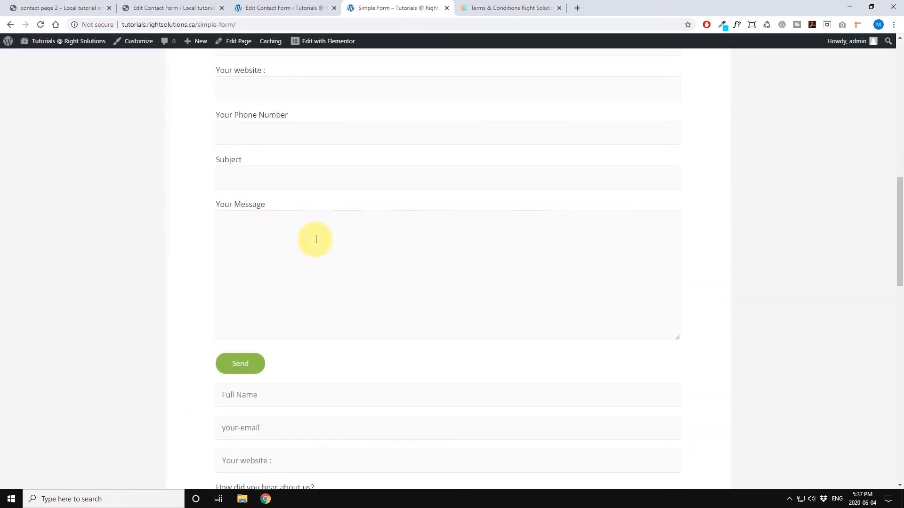
pyautogui.scroll(-8, 317, 240)
pyautogui.scroll(4, 257, 242)
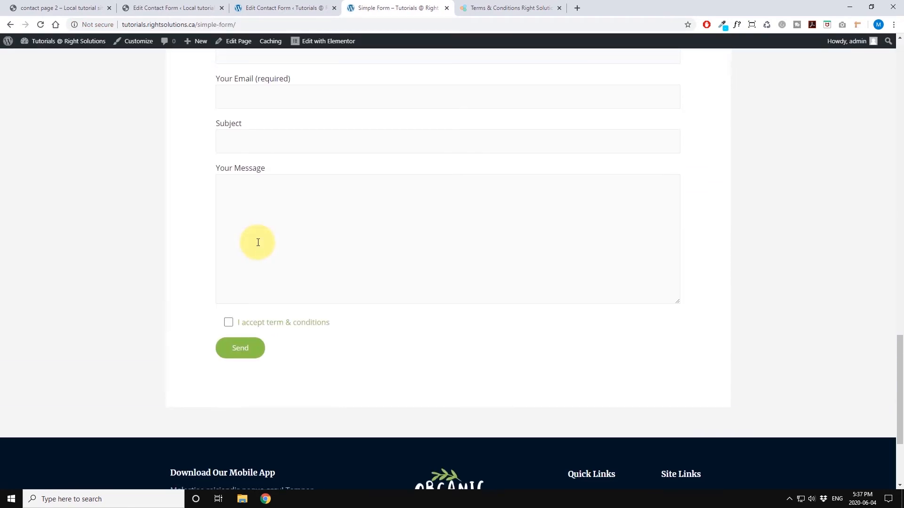
pyautogui.scroll(1, 257, 242)
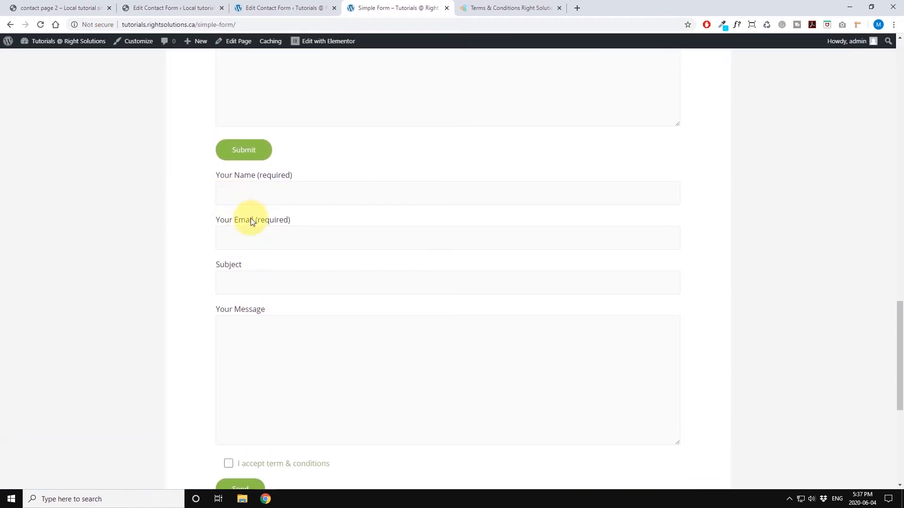
pyautogui.scroll(-5, 237, 239)
pyautogui.scroll(2, 218, 246)
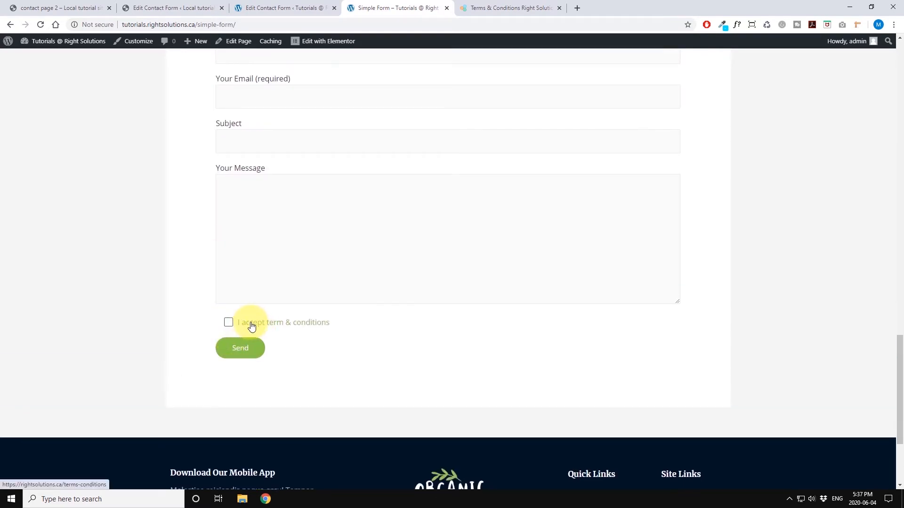
# Follow the "I accept term & conditions" link, look through the Terms and Conditions page and return to the Simple Form page.
pyautogui.click(269, 325)
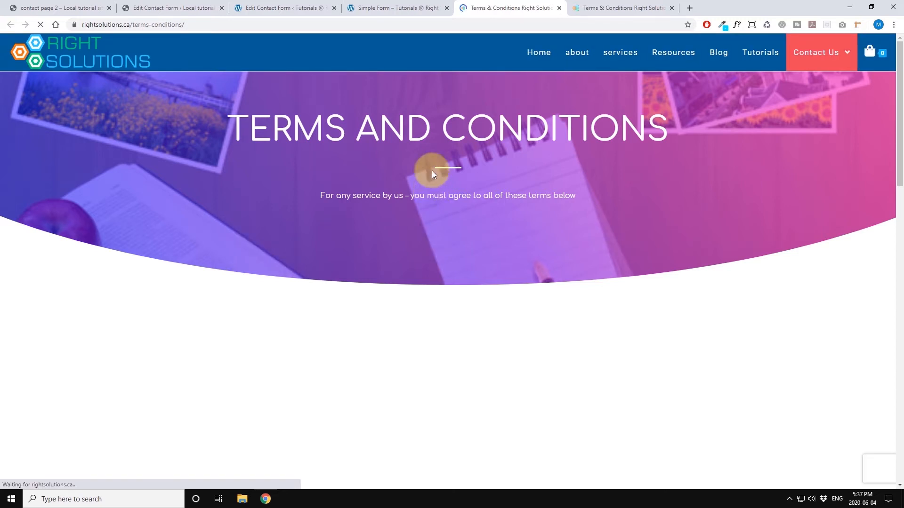
pyautogui.scroll(-7, 403, 223)
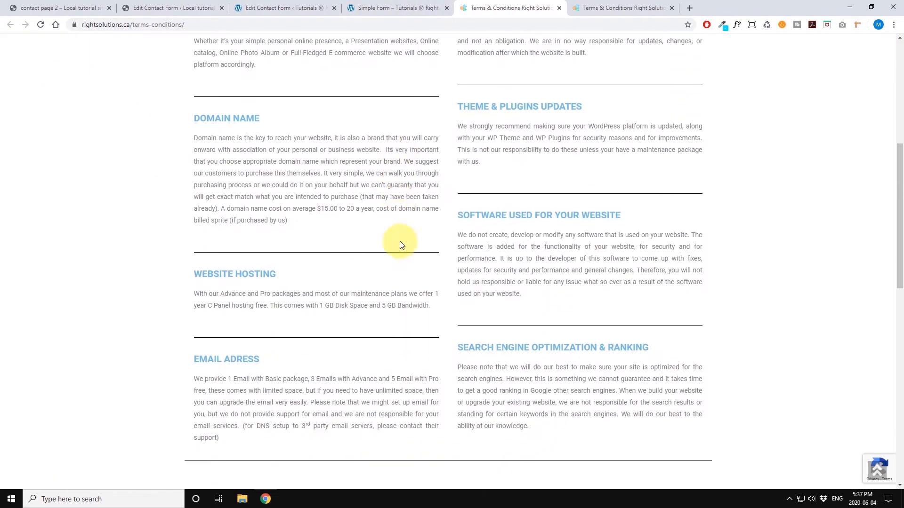
pyautogui.scroll(8, 400, 245)
pyautogui.click(393, 9)
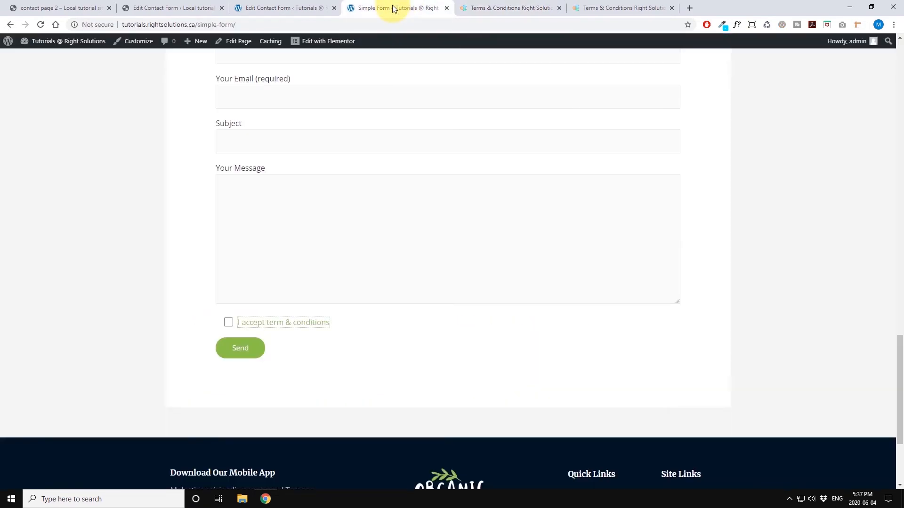
# Tick and untick the terms acceptance checkbox to test how it affects the form's Send button.
pyautogui.click(227, 321)
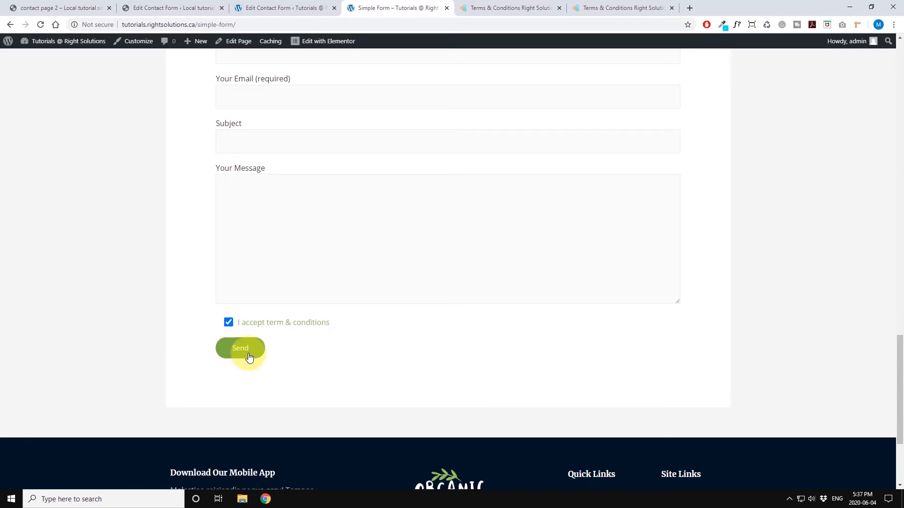
pyautogui.click(226, 318)
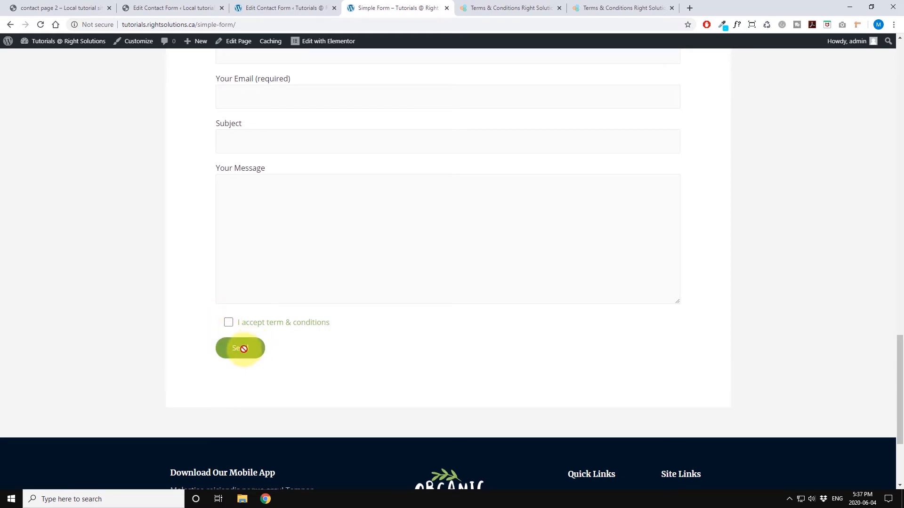
pyautogui.scroll(-8, 232, 348)
pyautogui.scroll(5, 376, 122)
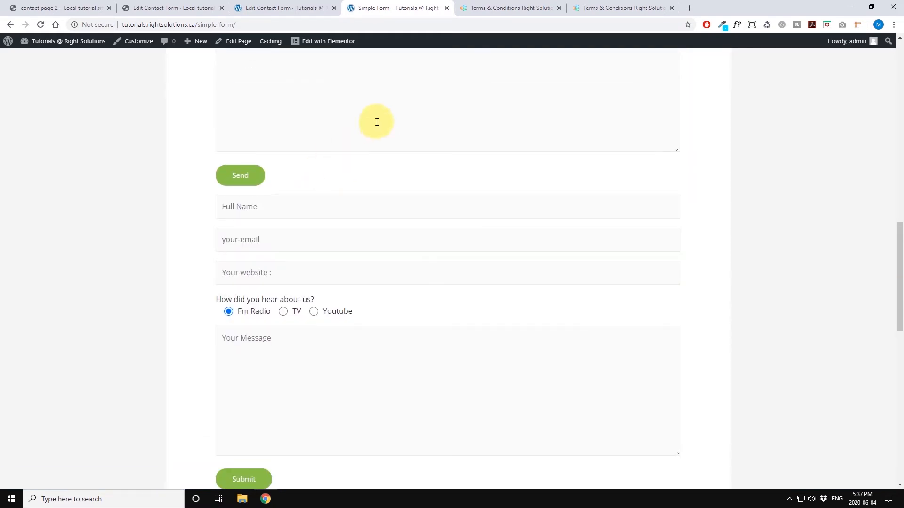
# Return to the Contact Form 4 editor and save the form again.
pyautogui.click(301, 8)
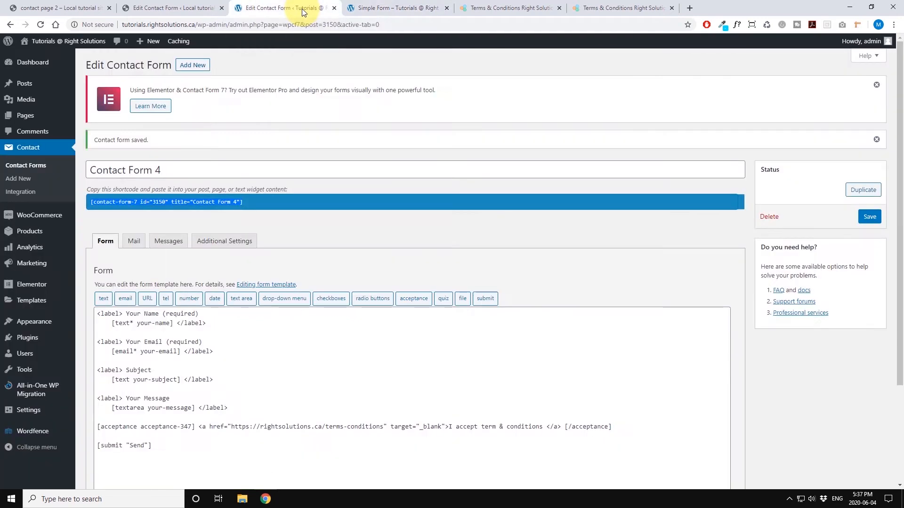
pyautogui.click(870, 217)
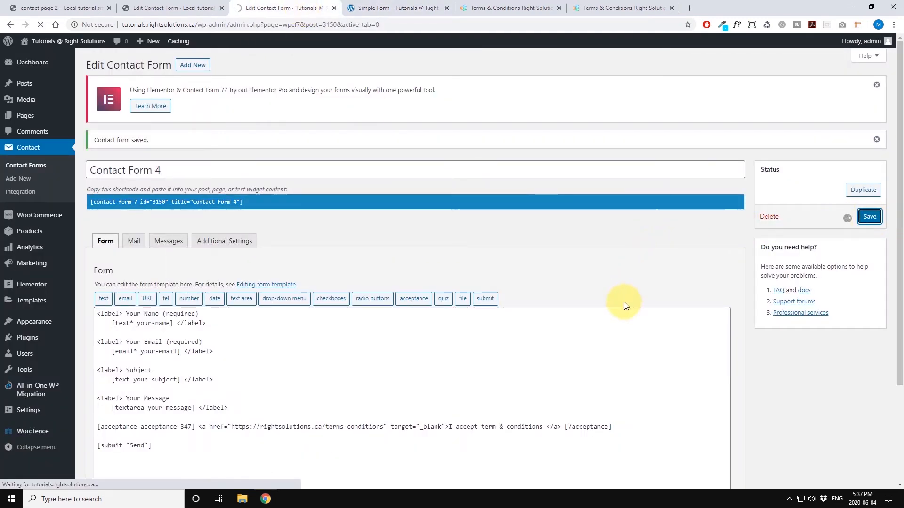
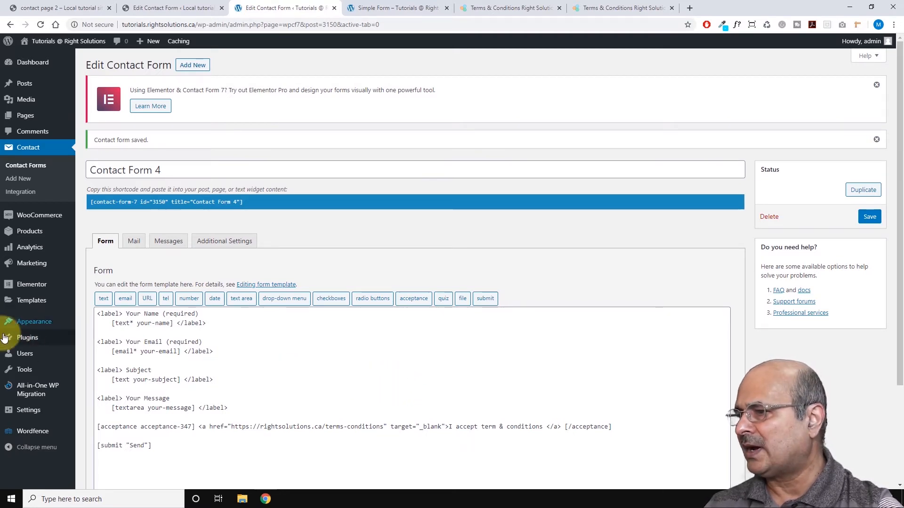
# Search the plugins available to add for "Essential Addons for Elementor".
pyautogui.moveTo(28, 338)
pyautogui.click(100, 356)
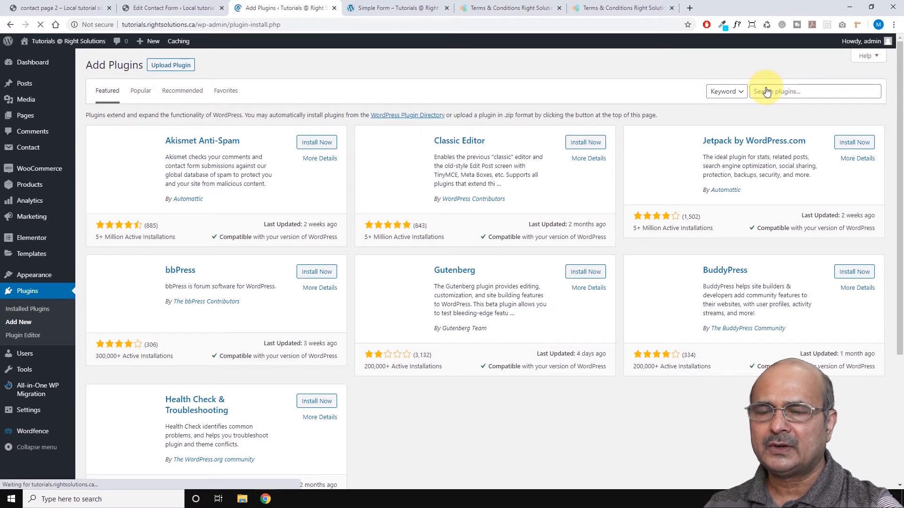
pyautogui.click(763, 89)
pyautogui.write('es')
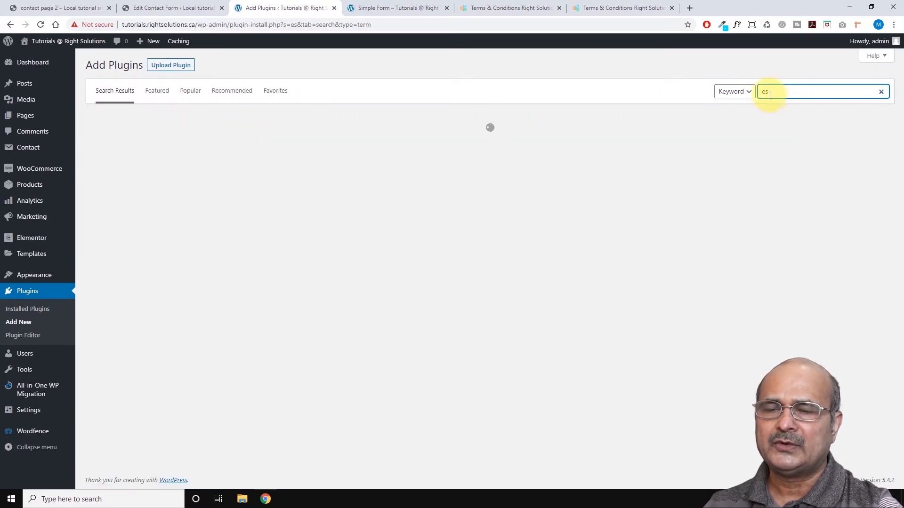
pyautogui.click(770, 89)
pyautogui.click(779, 112)
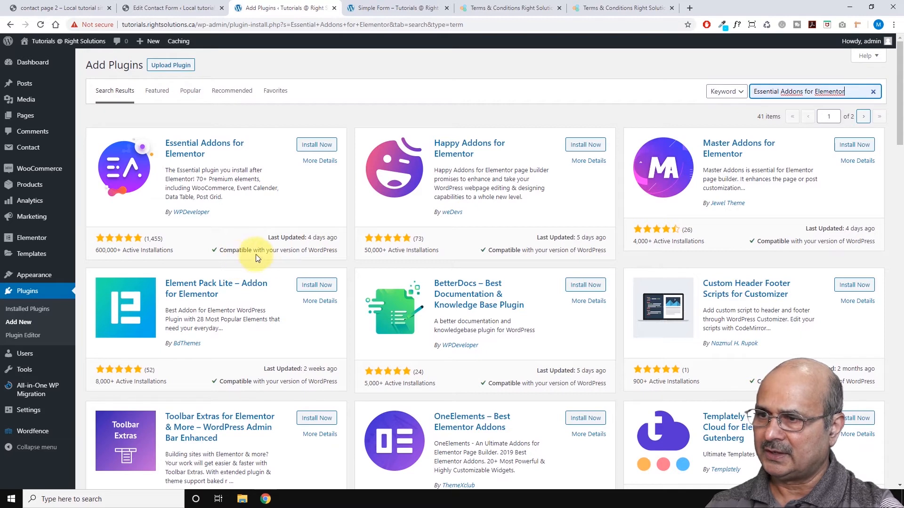
# Install and activate the Essential Addons for Elementor plugin, and check its entry among the installed plugins.
pyautogui.click(317, 145)
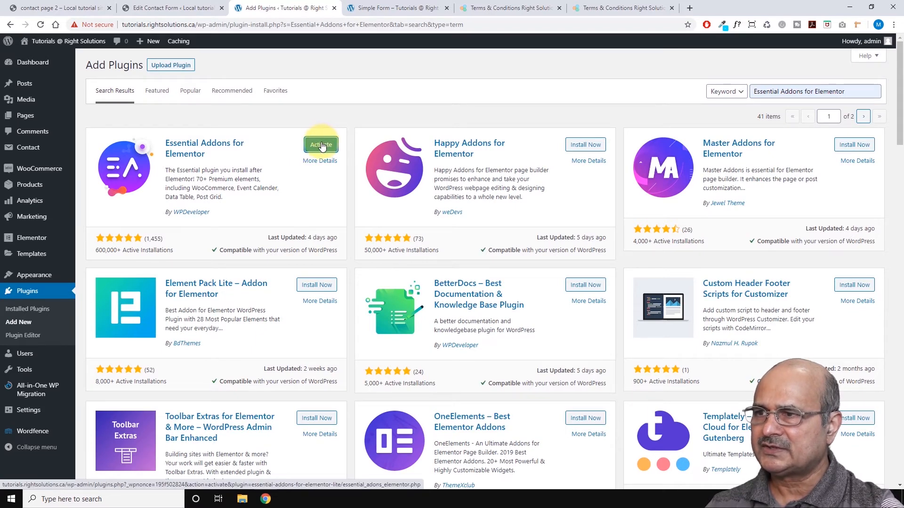
pyautogui.click(322, 146)
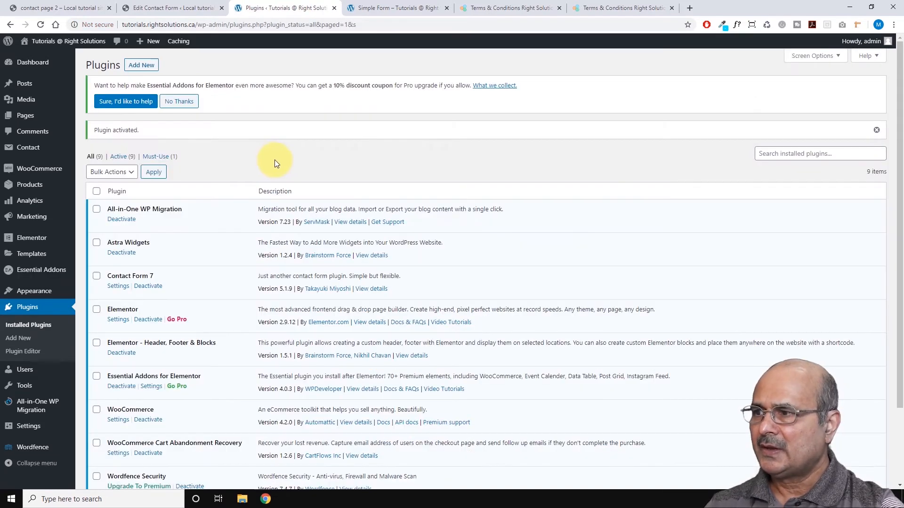
pyautogui.scroll(-3, 243, 175)
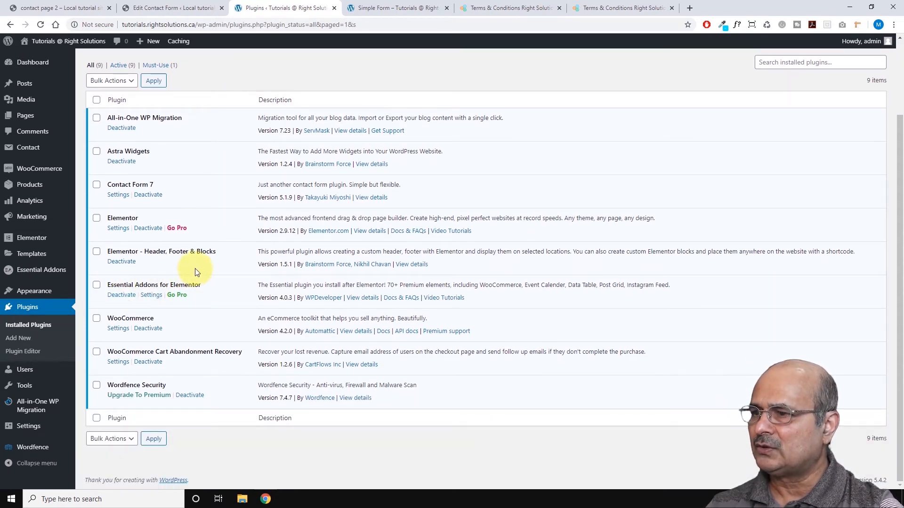
pyautogui.scroll(2, 199, 267)
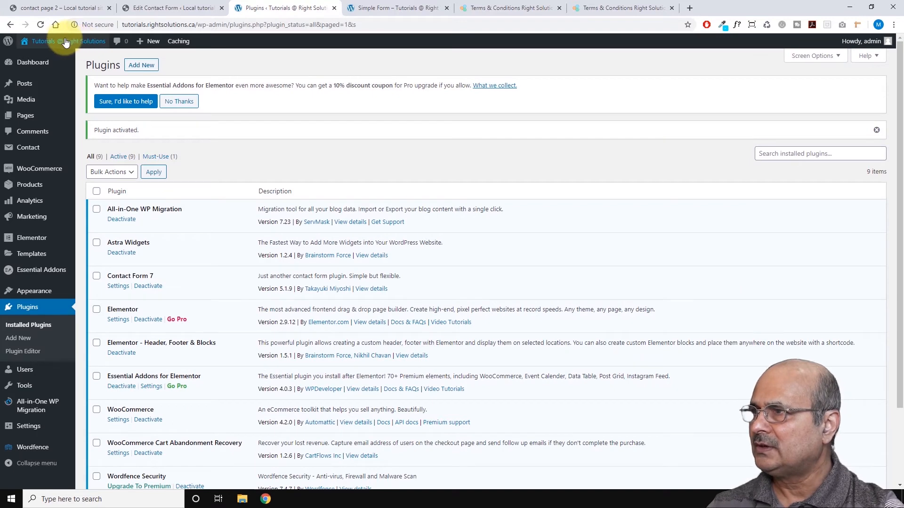
# Open the site's front end in a new browser tab and go to its Contact page.
pyautogui.moveTo(55, 44)
pyautogui.keyDown('ctrl'); pyautogui.click(35, 61); pyautogui.keyUp('ctrl')
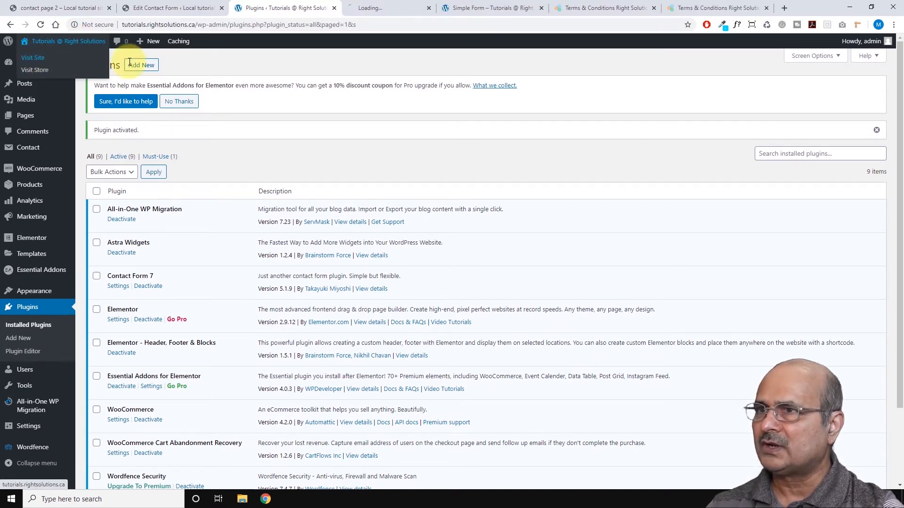
pyautogui.click(410, 10)
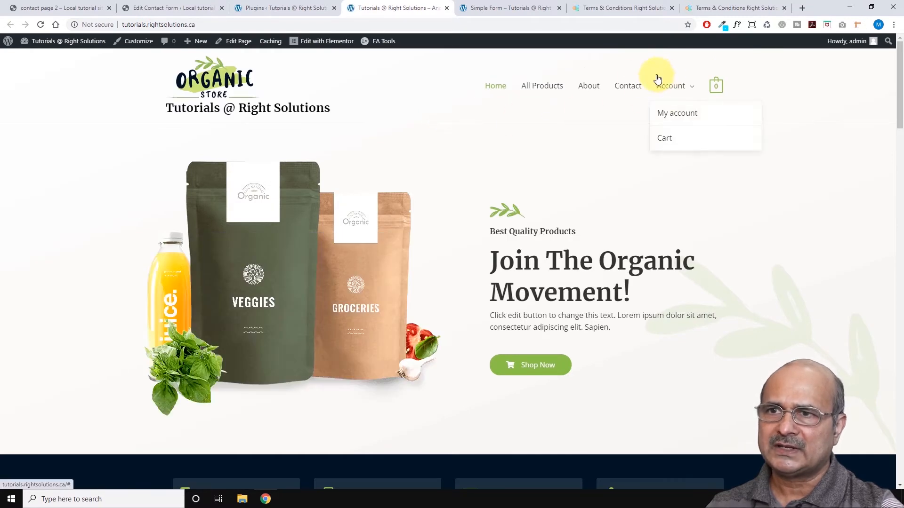
pyautogui.click(629, 90)
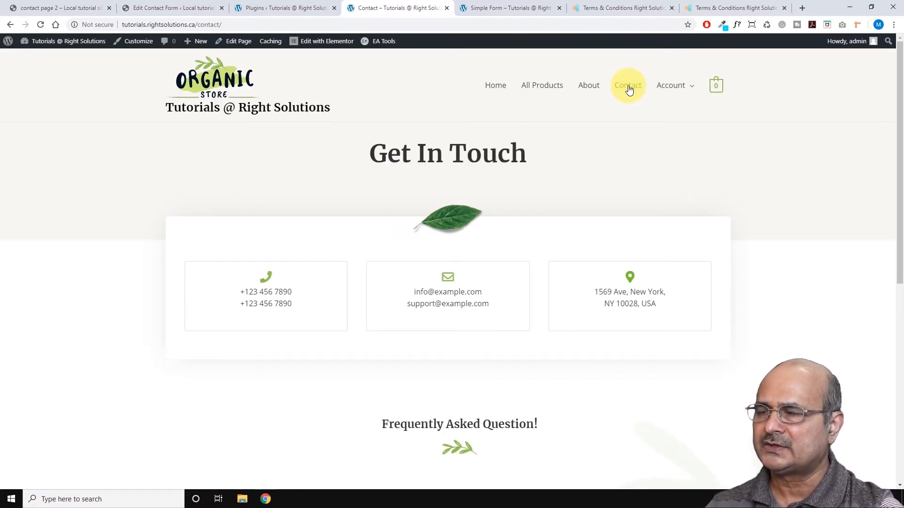
# Examine the Contact page's layout, from the Get In Touch contact boxes to the Frequently Asked Question section.
pyautogui.scroll(-4, 534, 179)
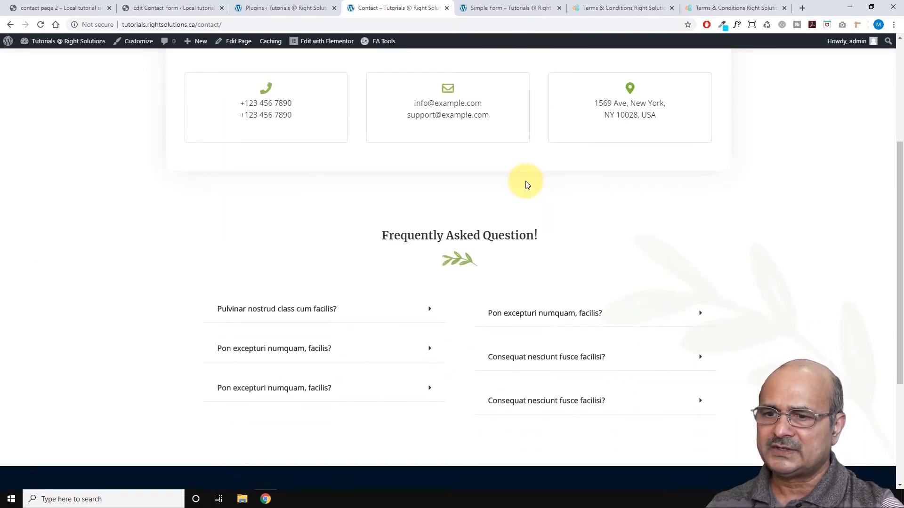
pyautogui.scroll(-3, 529, 184)
pyautogui.scroll(4, 527, 186)
pyautogui.scroll(1, 517, 181)
pyautogui.scroll(-3, 448, 217)
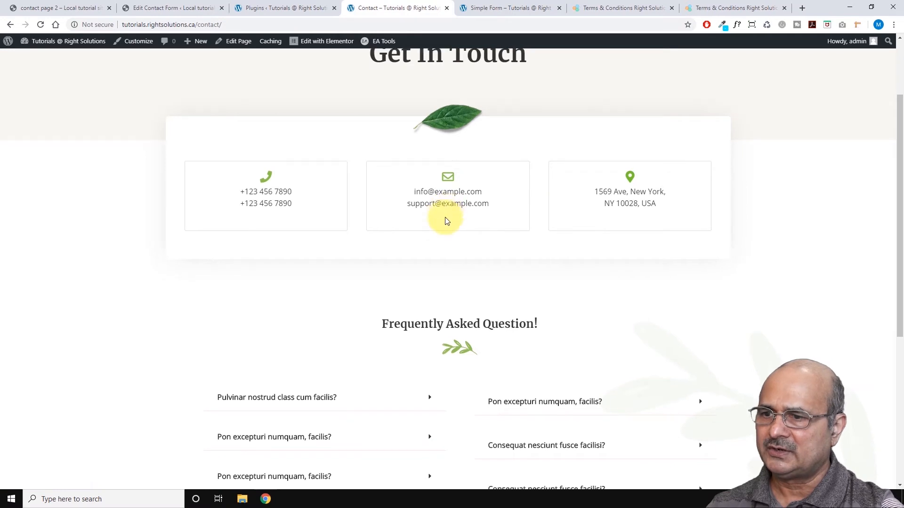
pyautogui.scroll(2, 446, 219)
pyautogui.scroll(2, 446, 220)
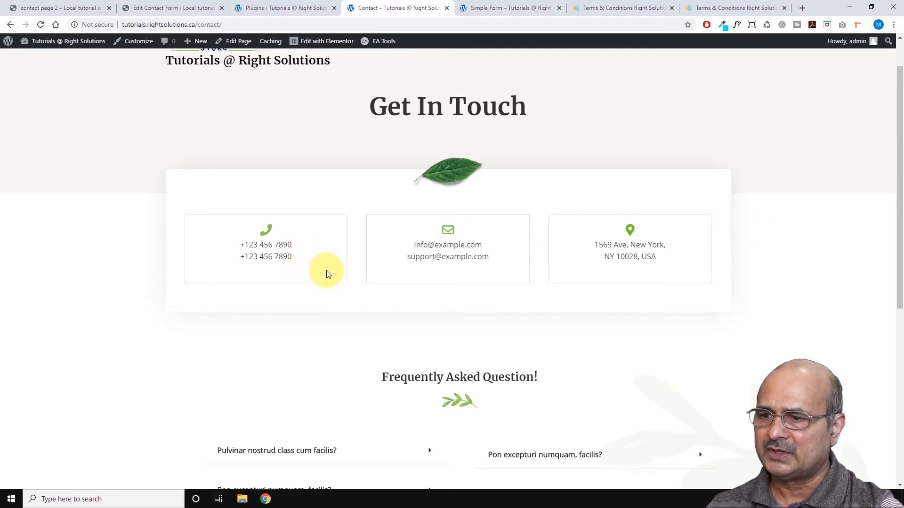
pyautogui.scroll(-4, 406, 277)
pyautogui.scroll(4, 426, 270)
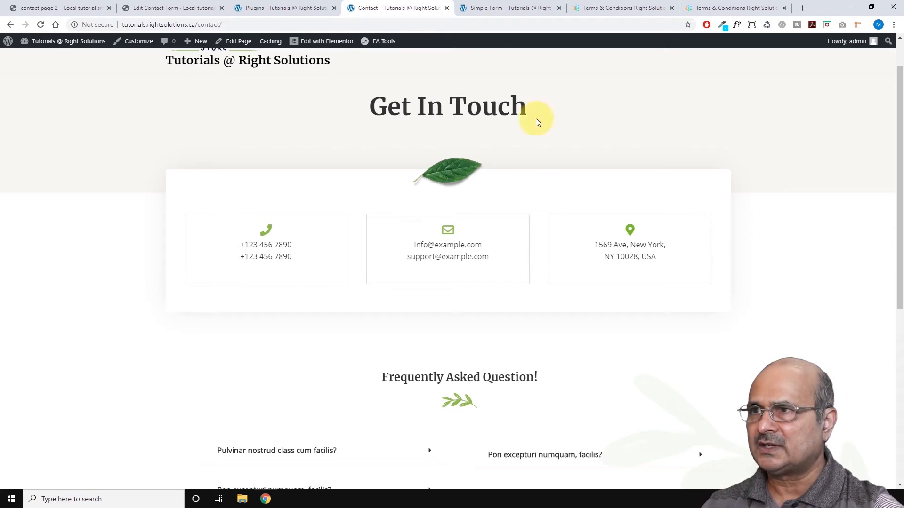
# Open the Contact page for editing with Elementor and bring the contact details section into view.
pyautogui.click(319, 42)
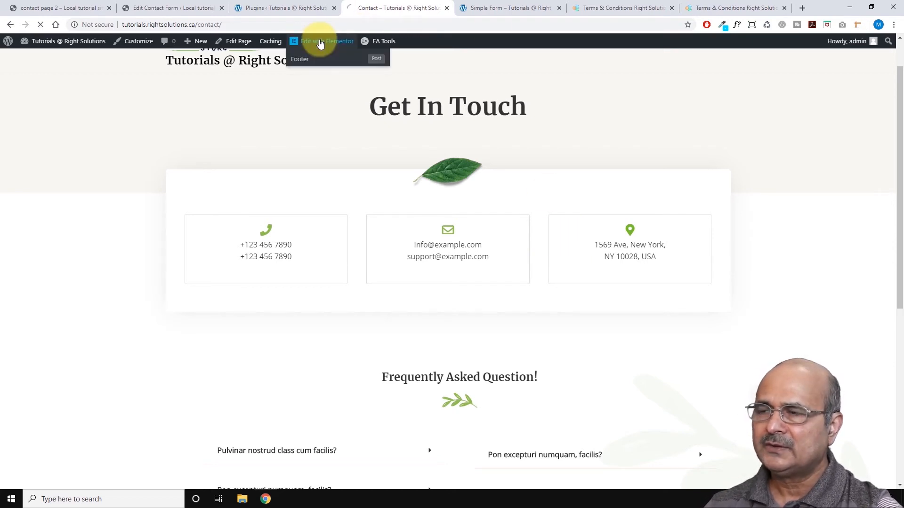
pyautogui.scroll(-3, 431, 244)
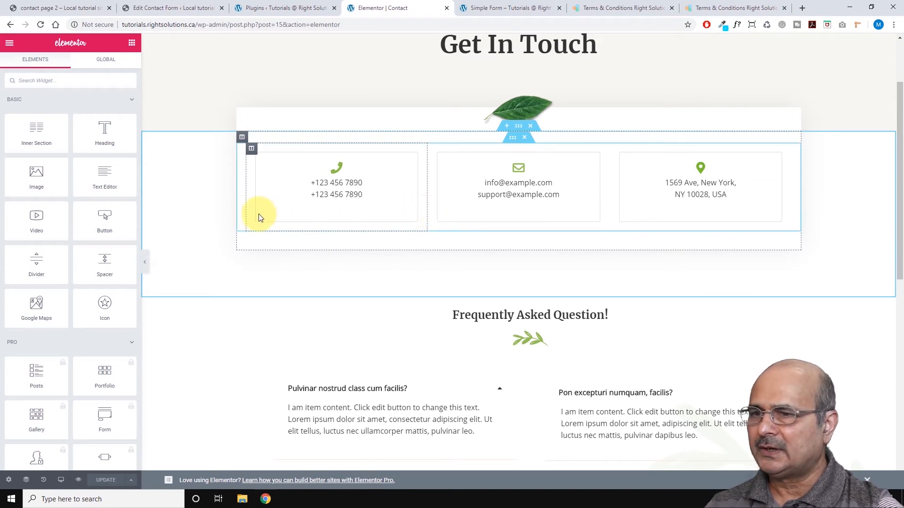
# Add a two-column inner section directly below the three contact detail boxes on the Contact page.
pyautogui.scroll(1, 259, 216)
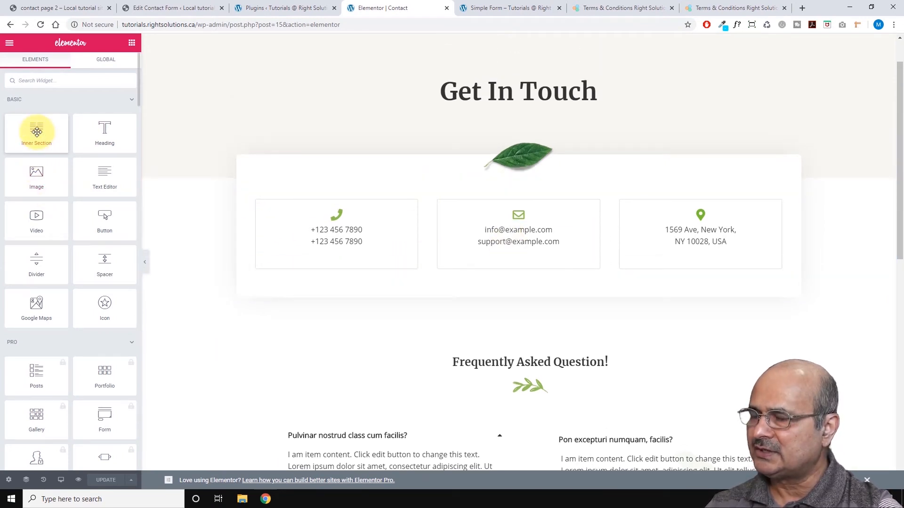
pyautogui.moveTo(37, 132); pyautogui.dragTo(536, 278)
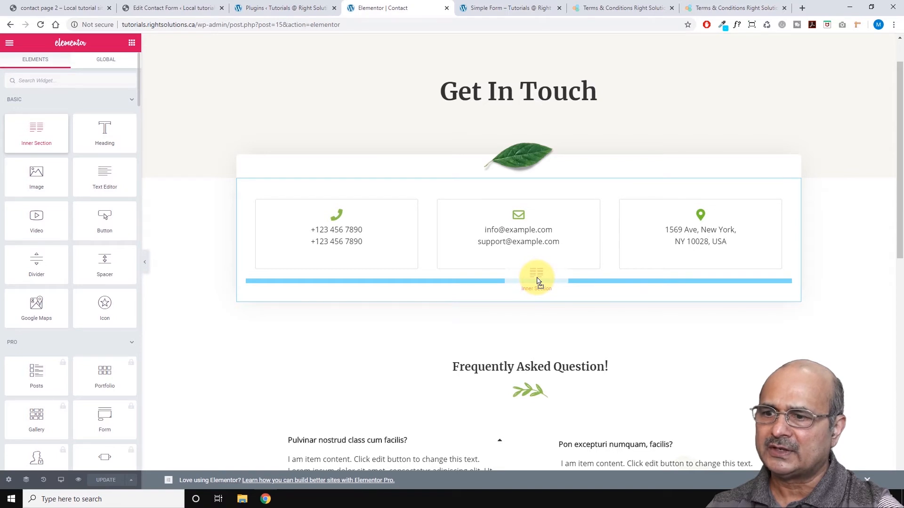
pyautogui.moveTo(538, 281); pyautogui.dragTo(527, 294)
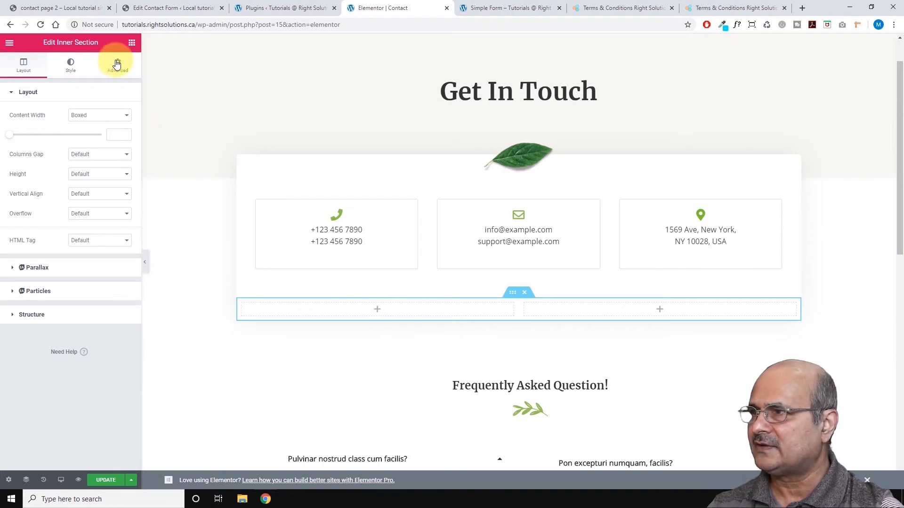
# Find the Icon Box widget by searching for "icon" and place it in the new inner section's first column.
pyautogui.click(132, 43)
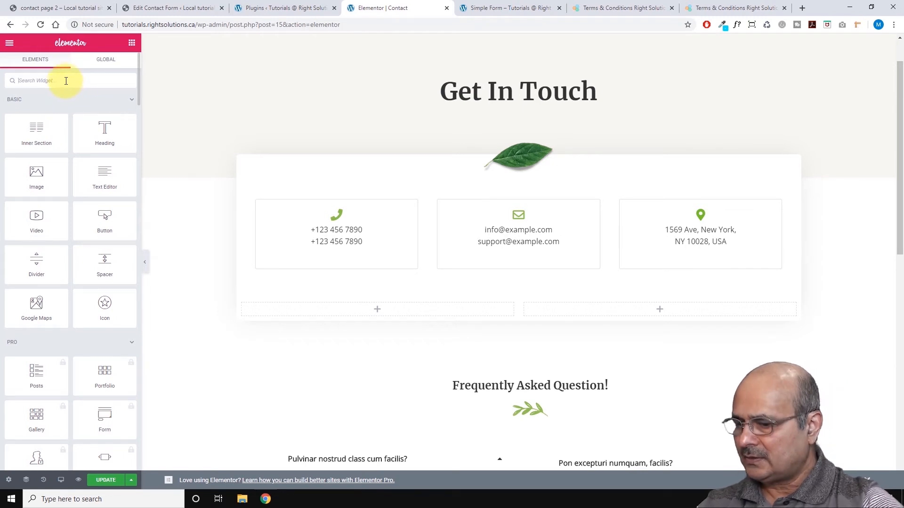
pyautogui.write('icon')
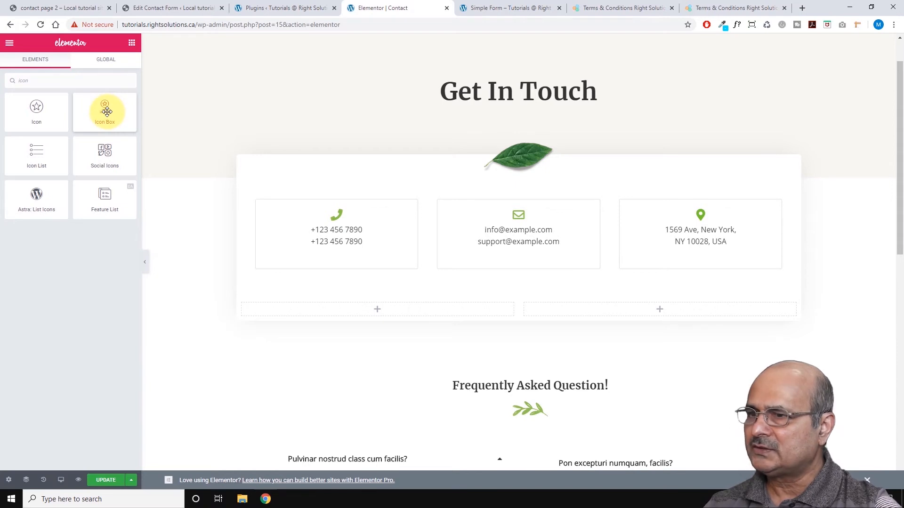
pyautogui.moveTo(107, 112); pyautogui.dragTo(389, 316)
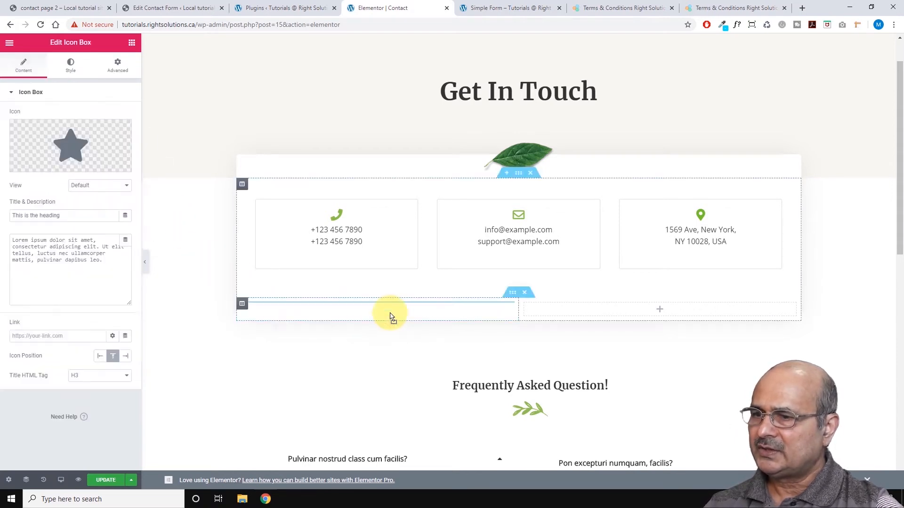
# Change the icon box's icon to Home from the icon library, filtering by "home".
pyautogui.click(68, 141)
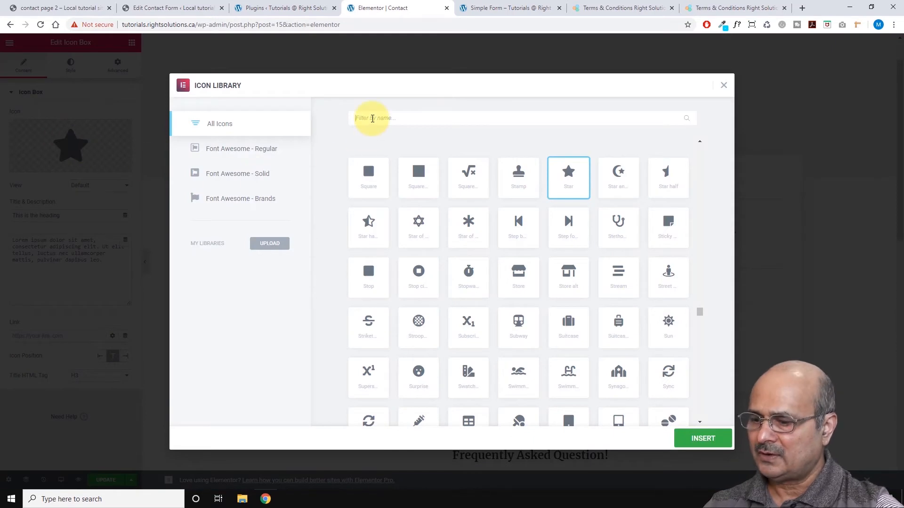
pyautogui.write('home')
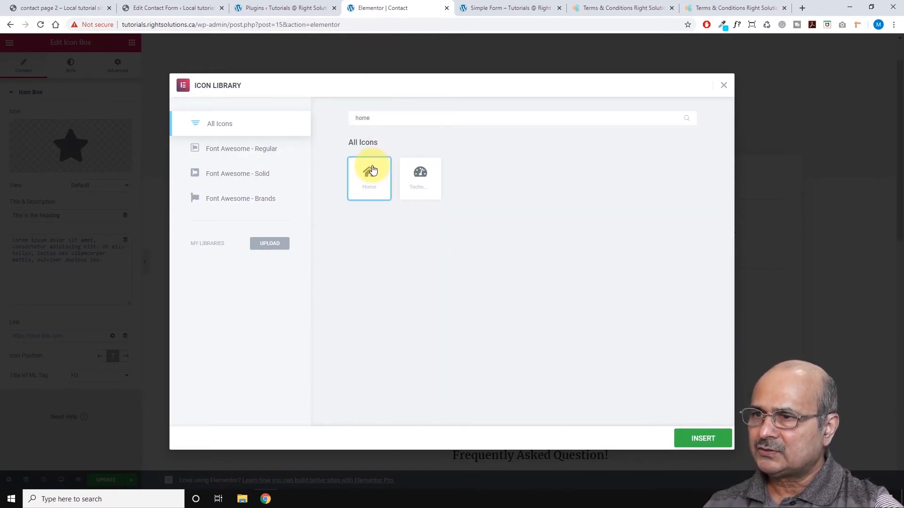
pyautogui.click(701, 438)
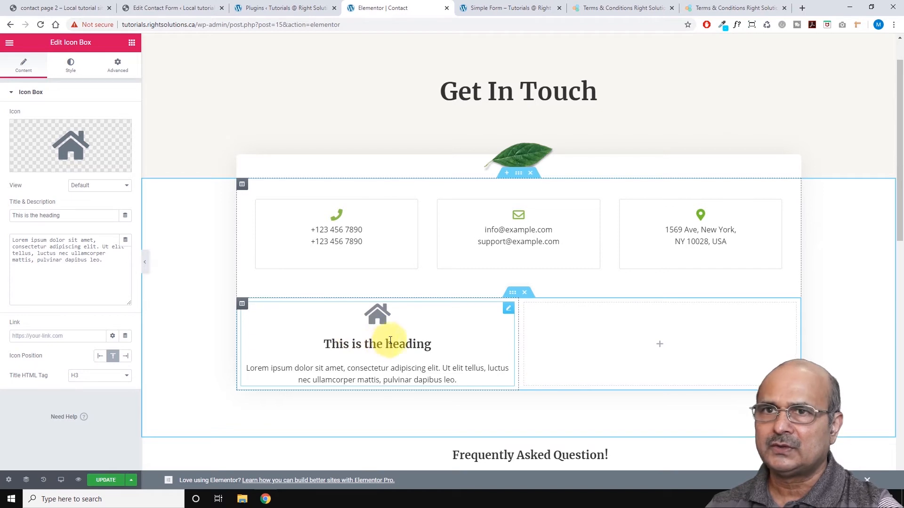
# Set the house icon's primary color to the green sampled from the phone icon in the contact details row.
pyautogui.click(722, 25)
pyautogui.click(687, 37)
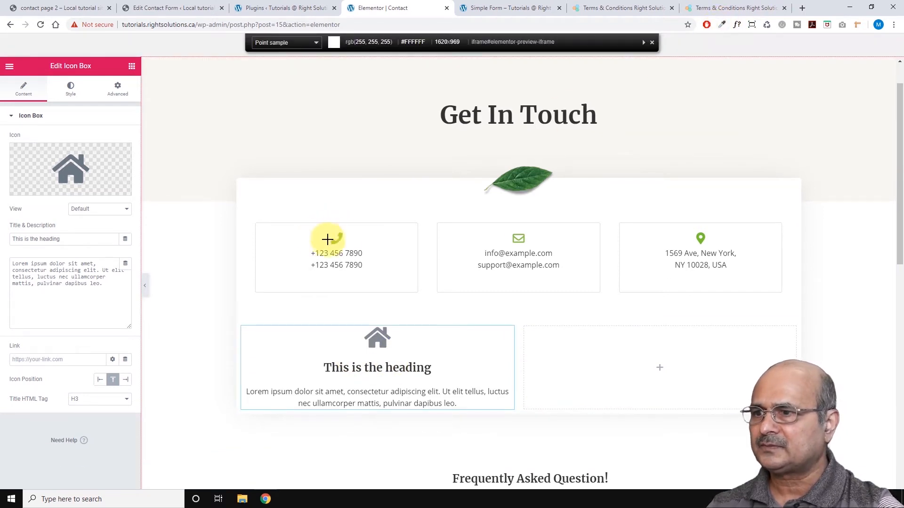
pyautogui.click(342, 236)
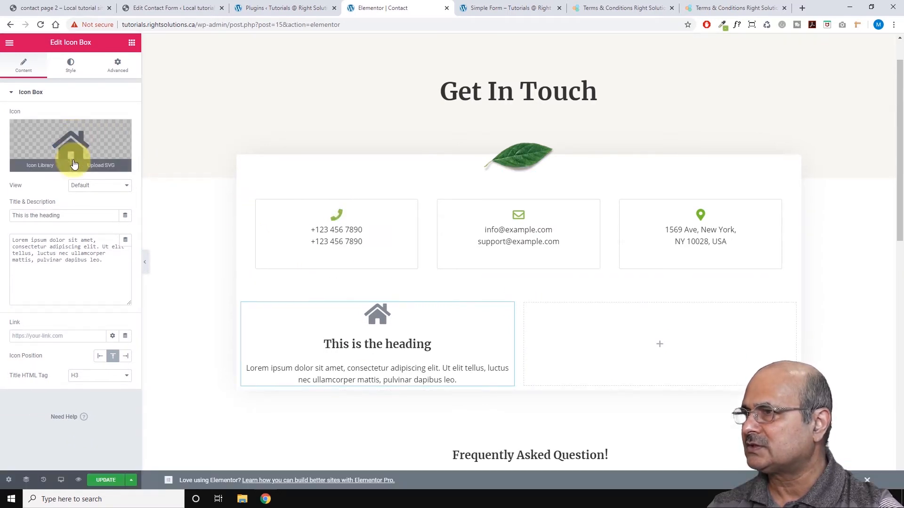
pyautogui.click(70, 71)
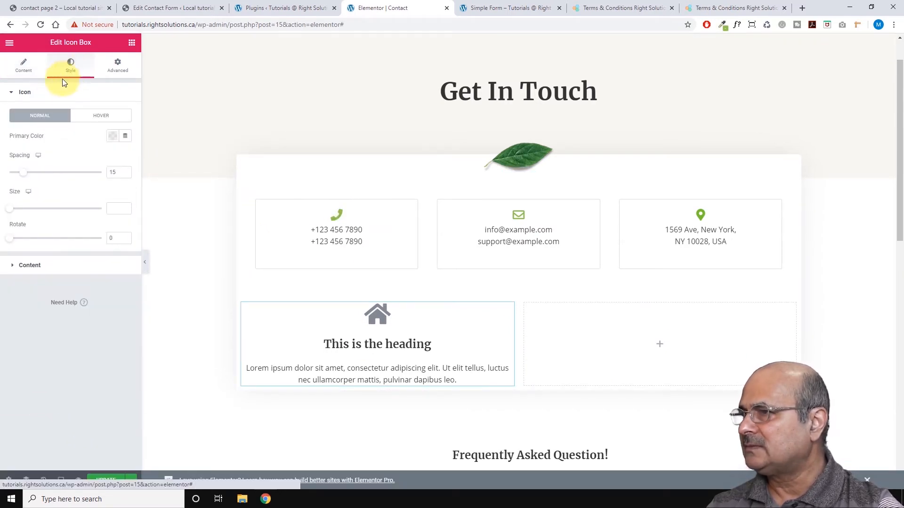
pyautogui.click(111, 136)
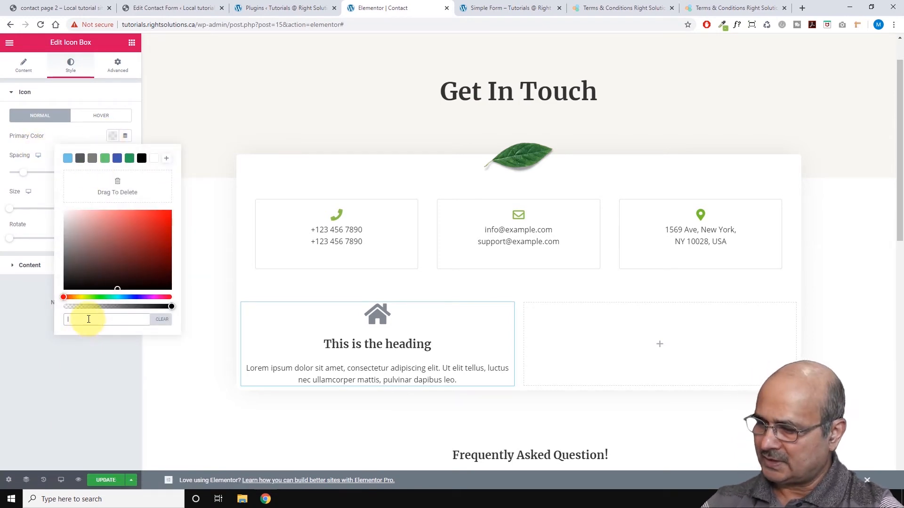
pyautogui.hotkey('ctrl', 'v')
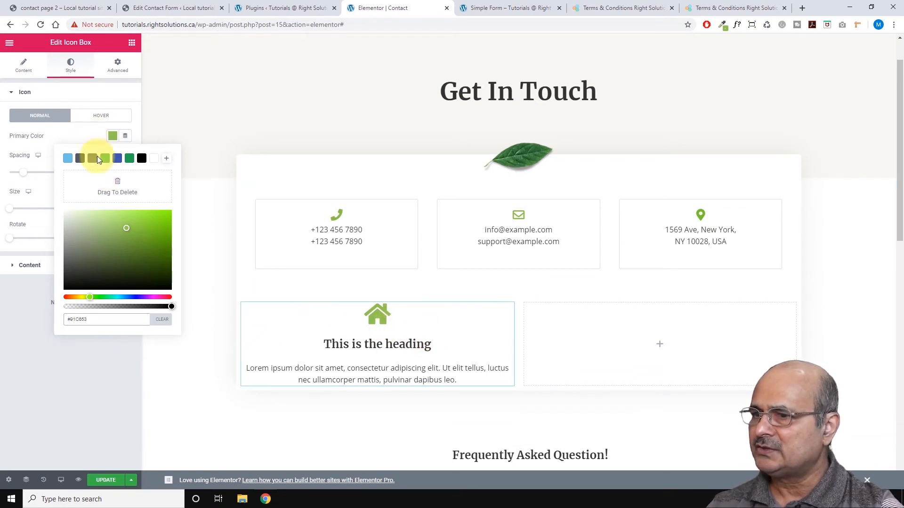
# Set the icon box title's color to the same copied green.
pyautogui.click(11, 91)
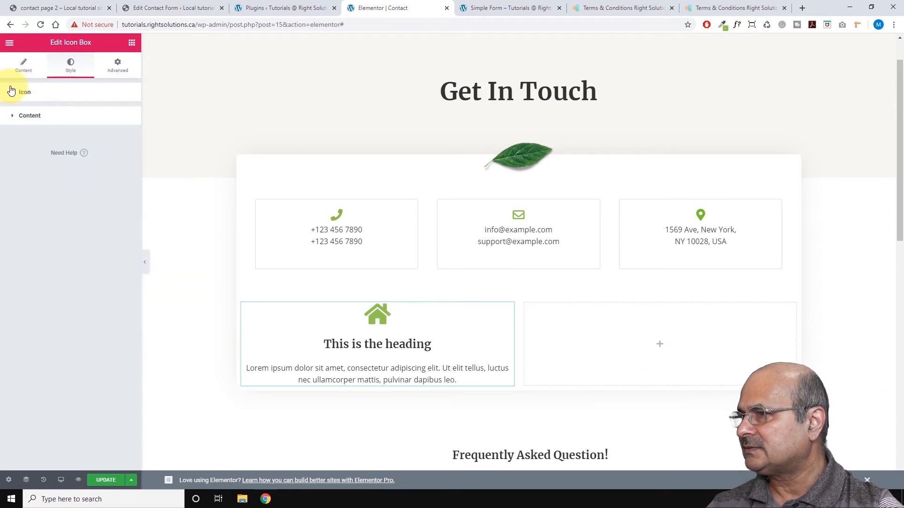
pyautogui.click(16, 115)
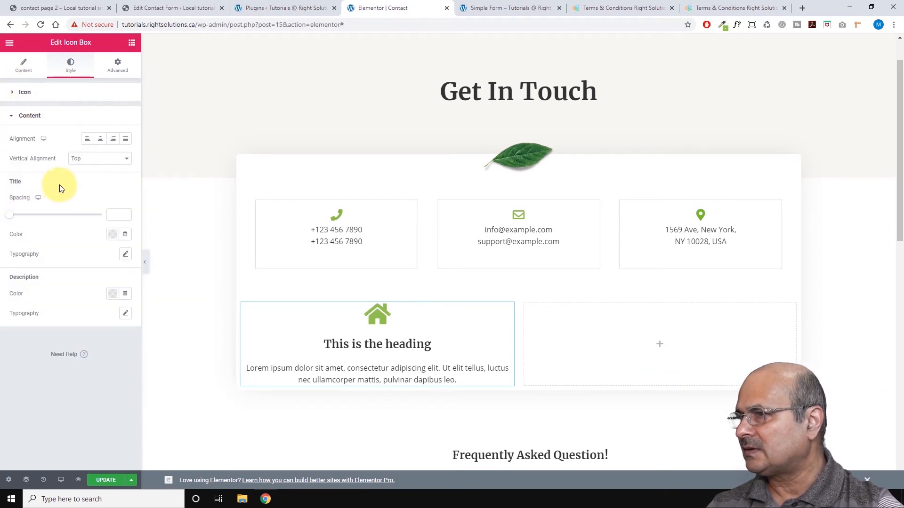
pyautogui.click(113, 234)
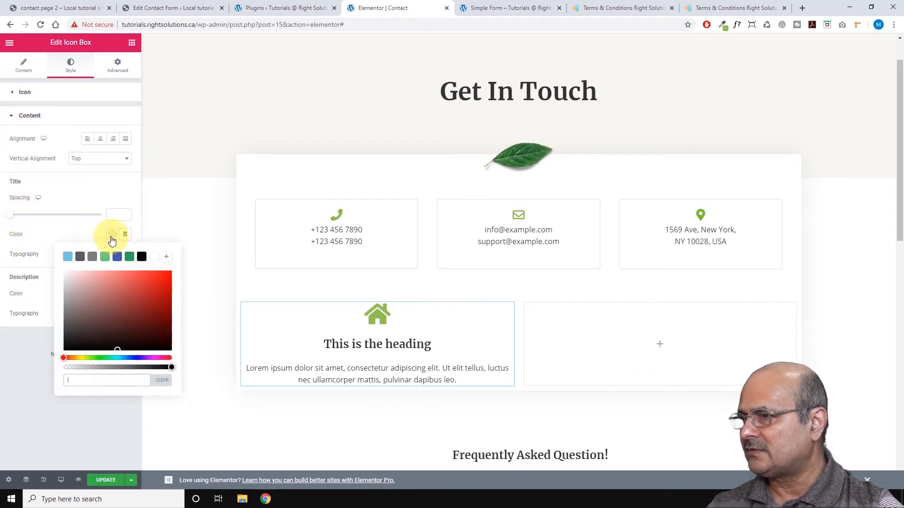
pyautogui.hotkey('ctrl', 'v')
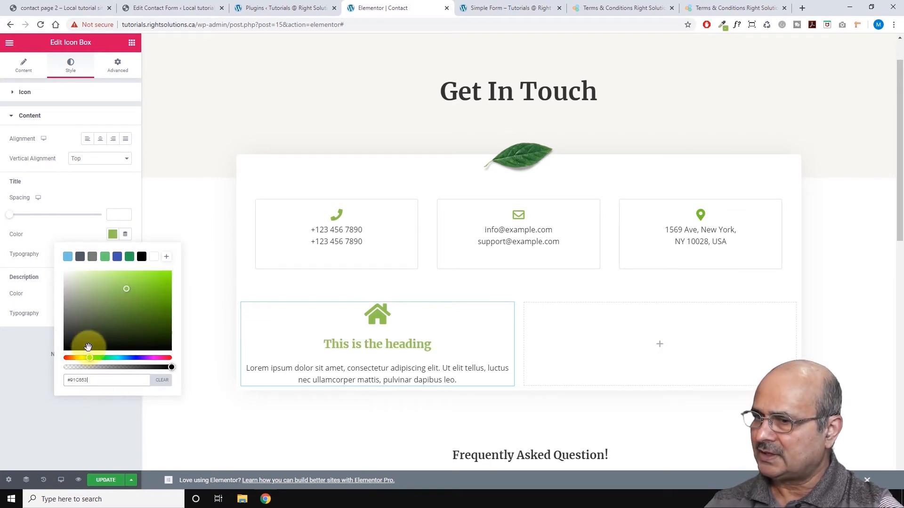
pyautogui.click(78, 227)
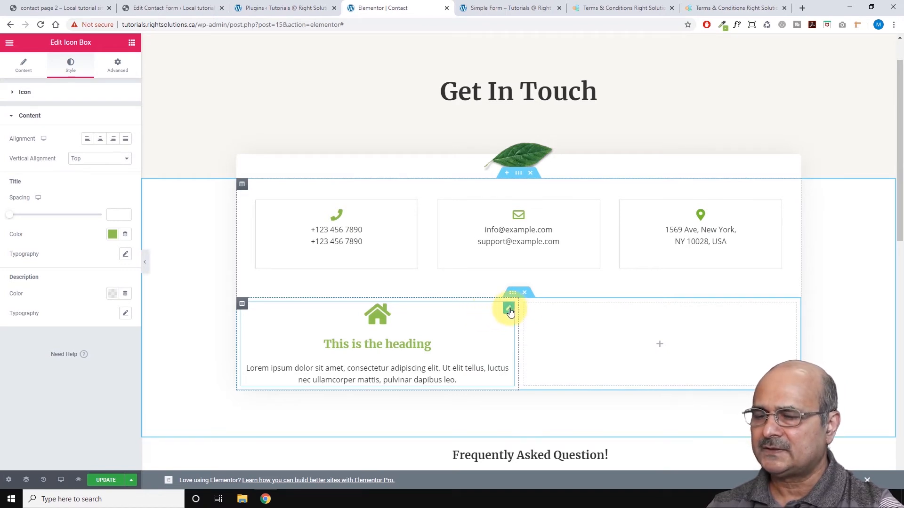
# Add a Spacer above the icon box and duplicate the icon box.
pyautogui.click(131, 42)
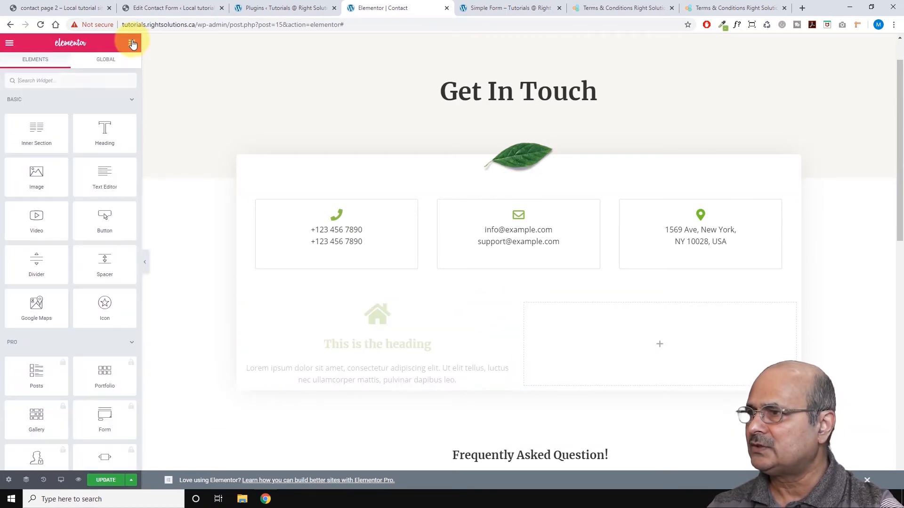
pyautogui.moveTo(104, 263); pyautogui.dragTo(372, 310)
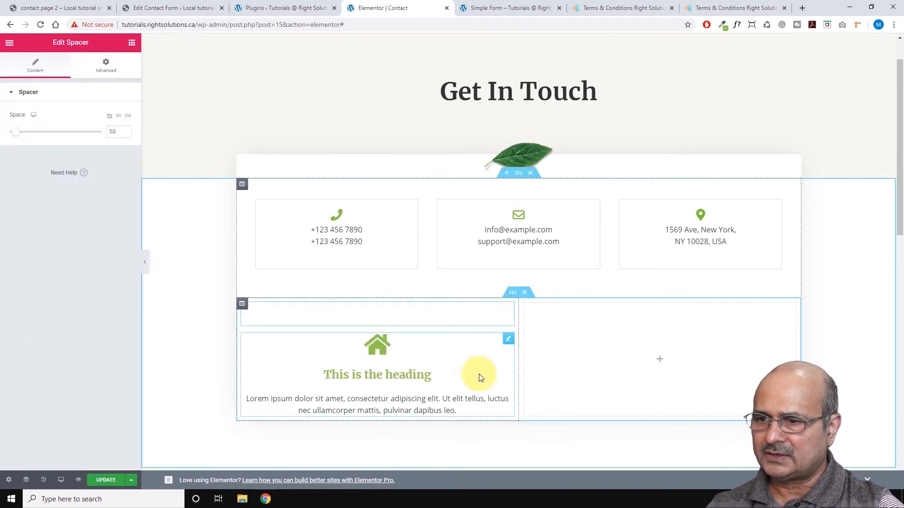
pyautogui.rightClick(507, 341)
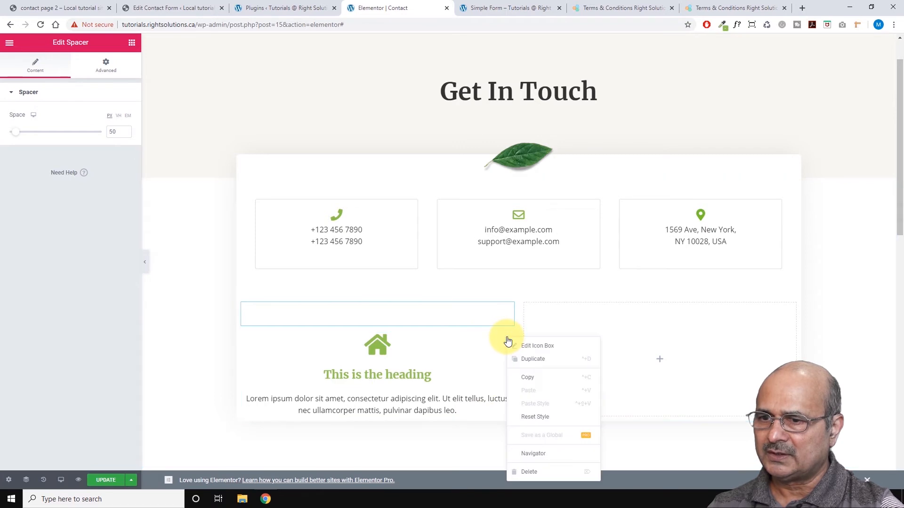
pyautogui.click(532, 363)
pyautogui.scroll(-4, 470, 329)
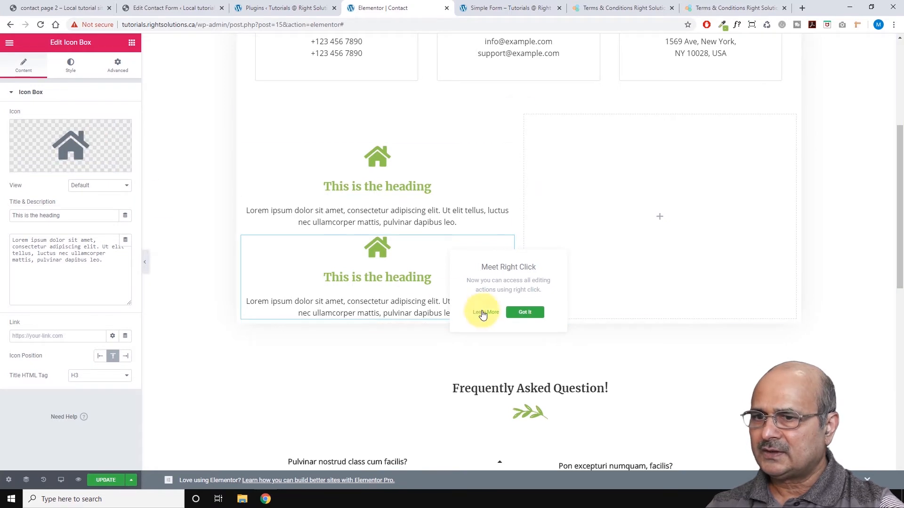
pyautogui.click(524, 312)
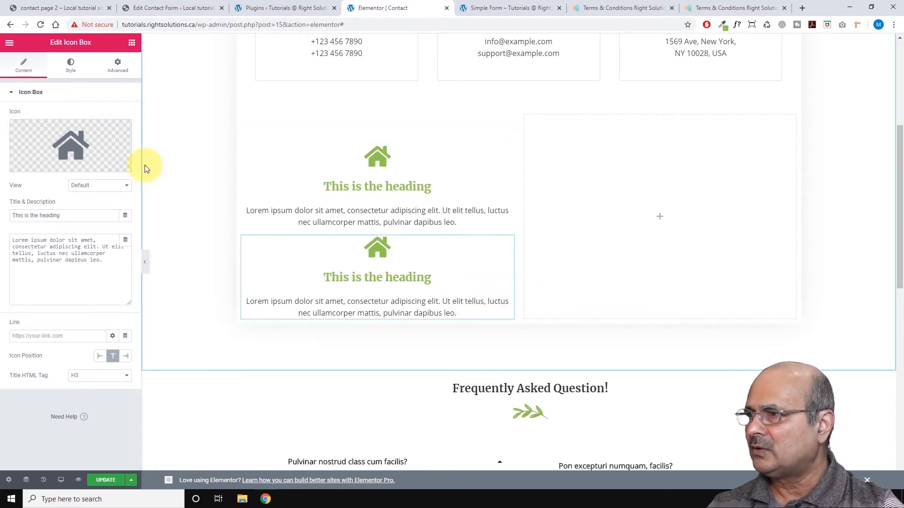
# Change the duplicated icon box's icon to Phone from the icon library and set its title to "Call us".
pyautogui.click(75, 140)
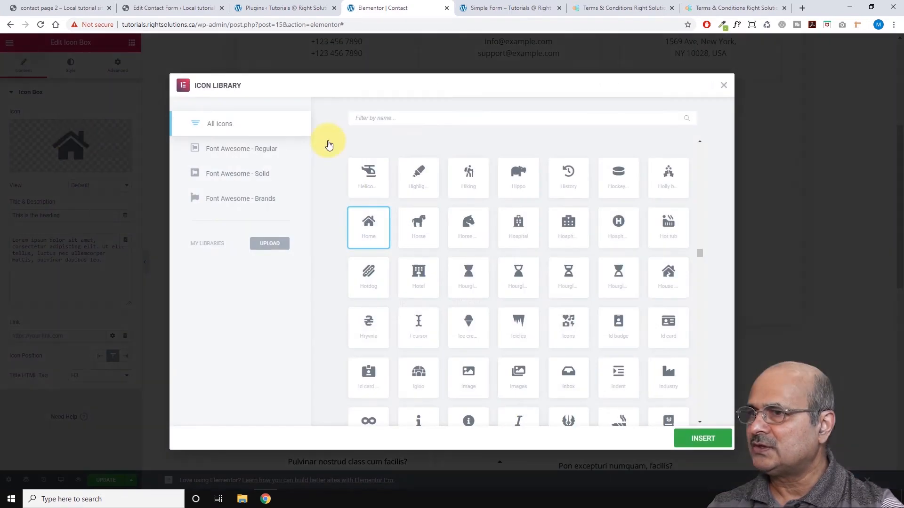
pyautogui.click(370, 118)
pyautogui.write('pho')
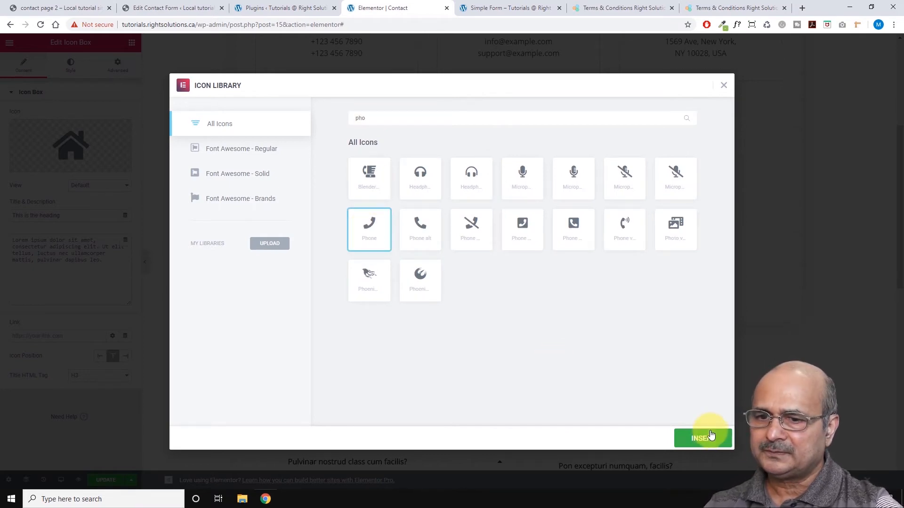
pyautogui.click(697, 438)
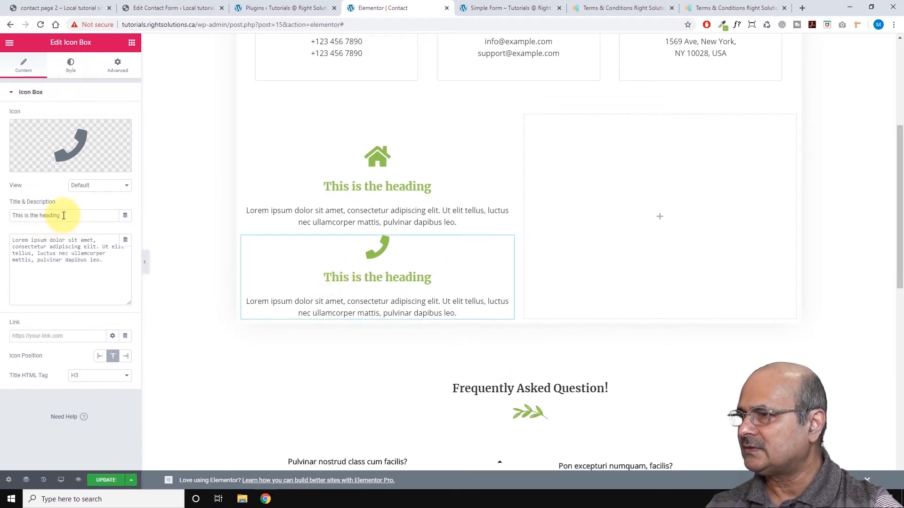
pyautogui.moveTo(63, 215); pyautogui.dragTo(12, 207)
pyautogui.write('Call us')
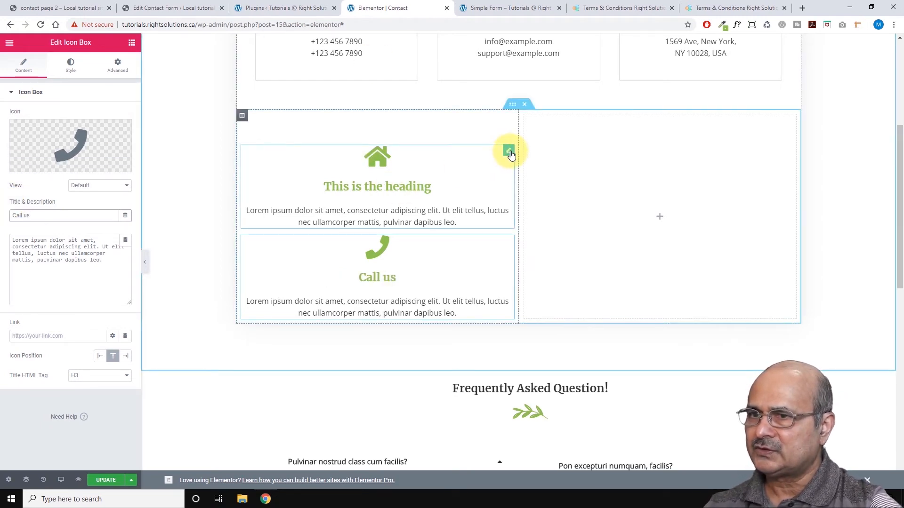
# Set the title of the icon box with the house icon to "Contact us" and update the page.
pyautogui.click(511, 152)
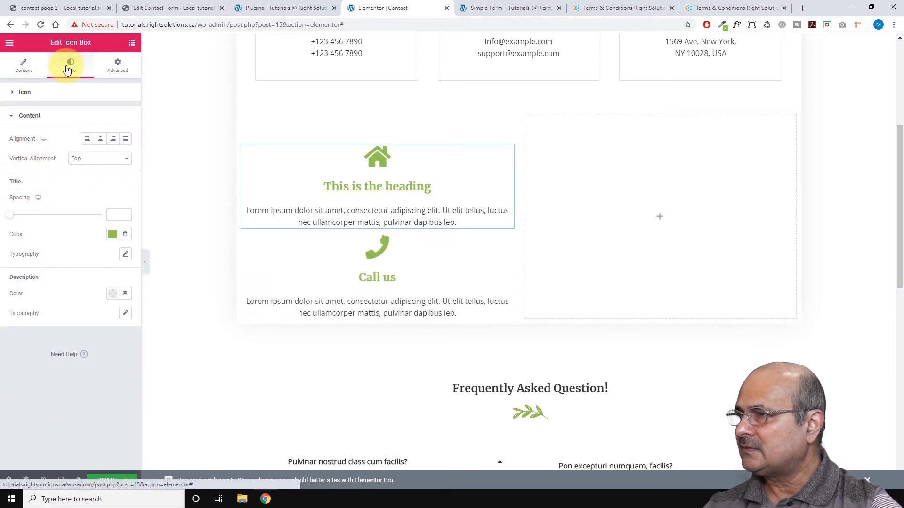
pyautogui.click(25, 66)
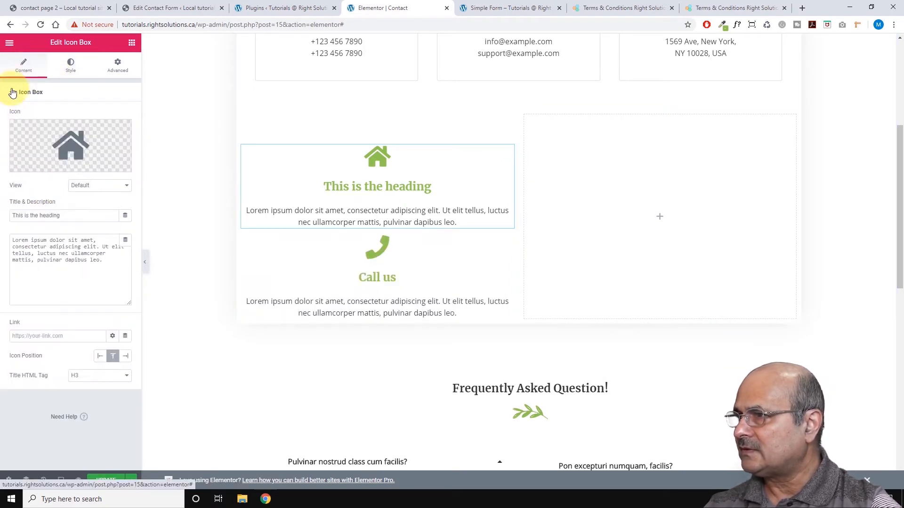
pyautogui.moveTo(70, 215); pyautogui.dragTo(2, 215)
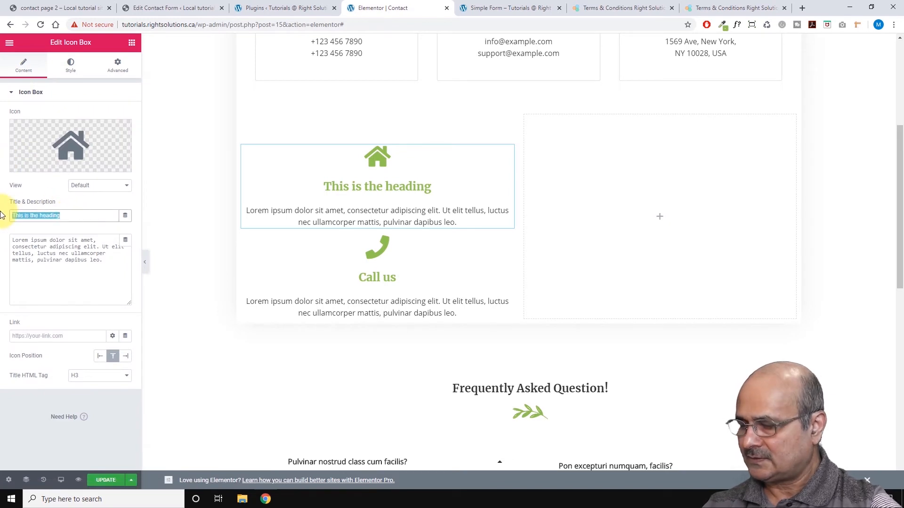
pyautogui.write('Home')
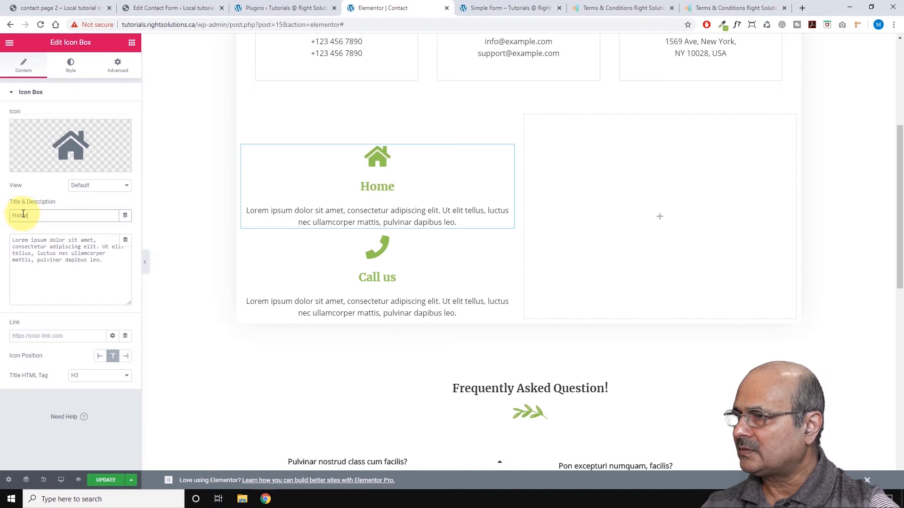
pyautogui.moveTo(34, 215); pyautogui.dragTo(15, 213)
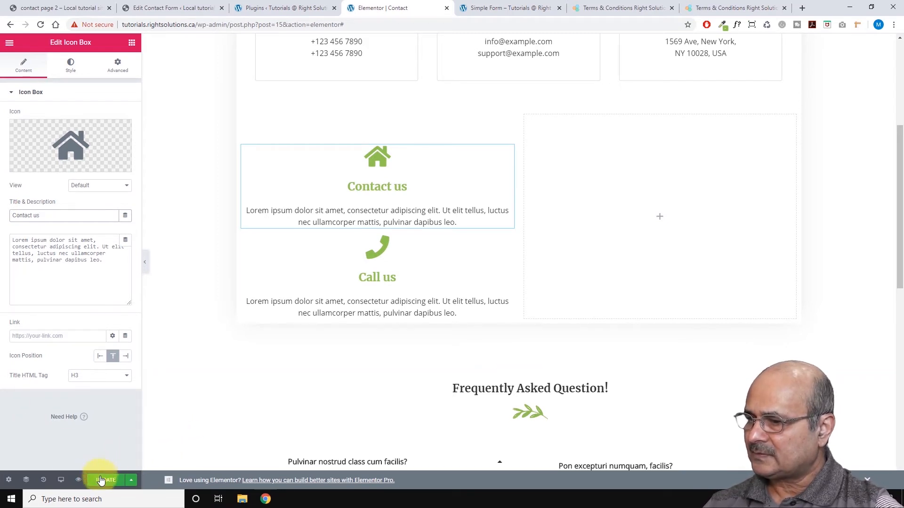
pyautogui.click(104, 481)
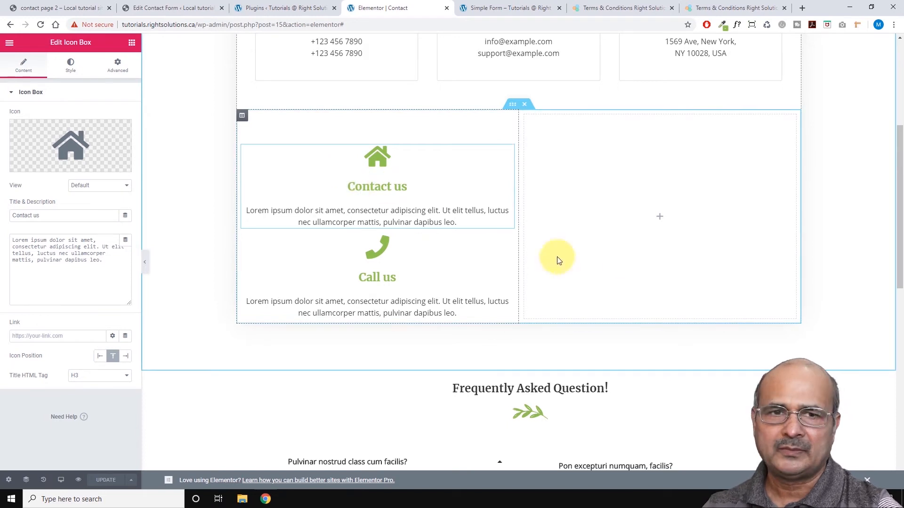
# Search the widgets for "contact" and place the Contact Form 7 widget in the empty column beside the icon boxes.
pyautogui.scroll(3, 621, 237)
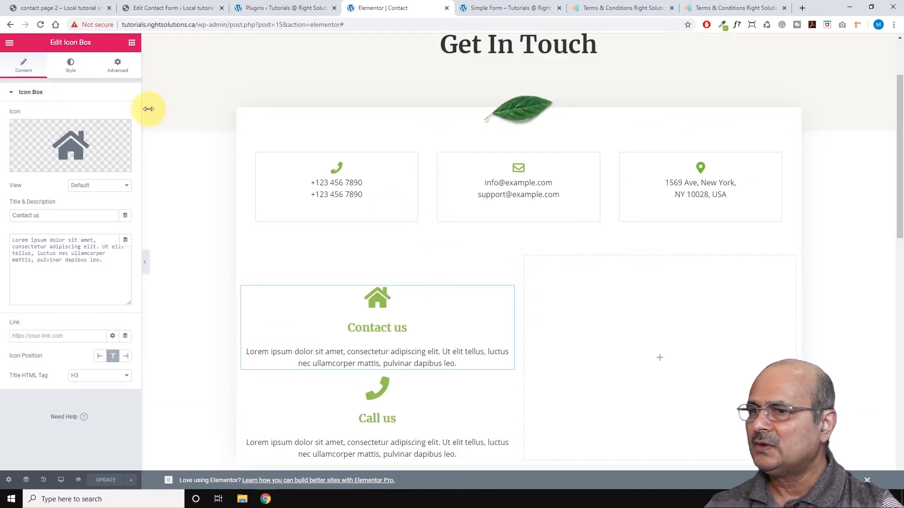
pyautogui.scroll(-2, 593, 301)
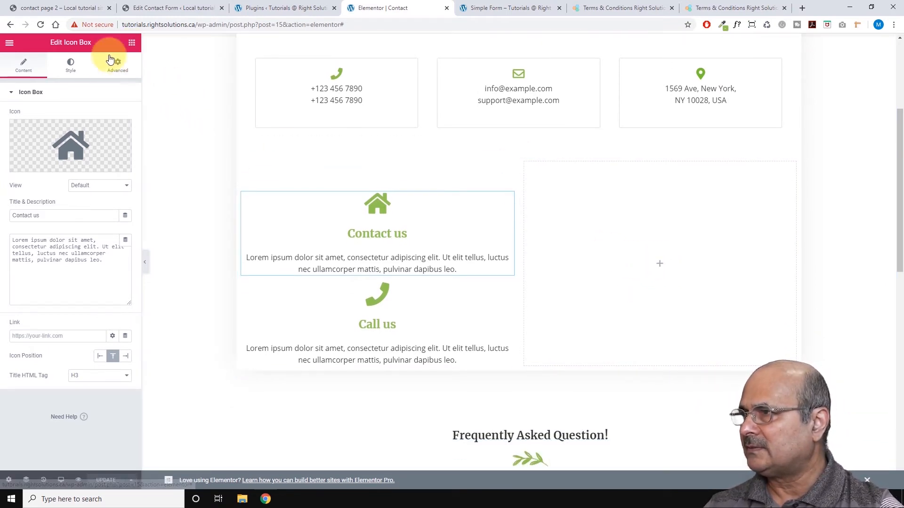
pyautogui.click(130, 43)
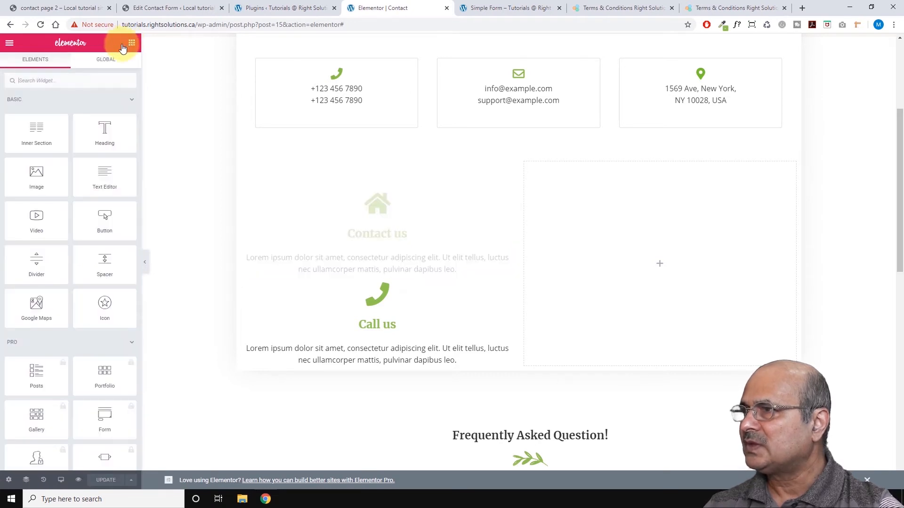
pyautogui.scroll(-10, 56, 80)
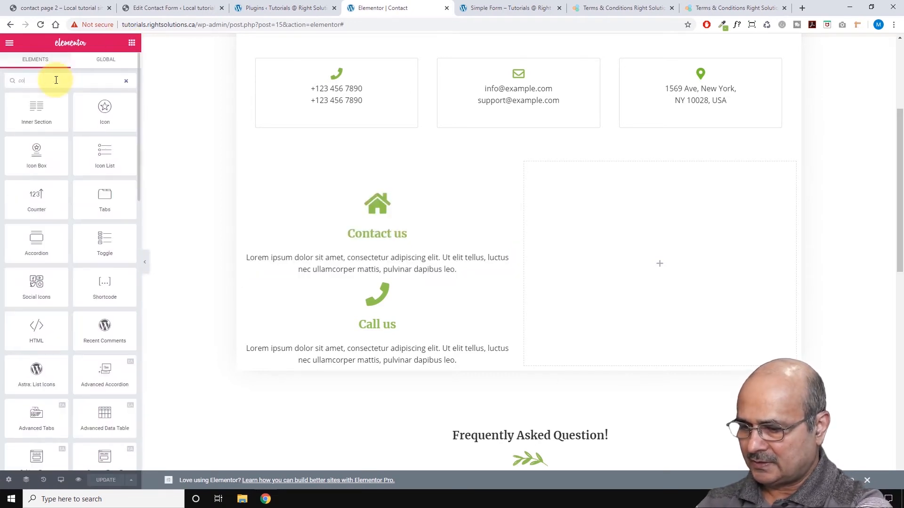
pyautogui.write('contact')
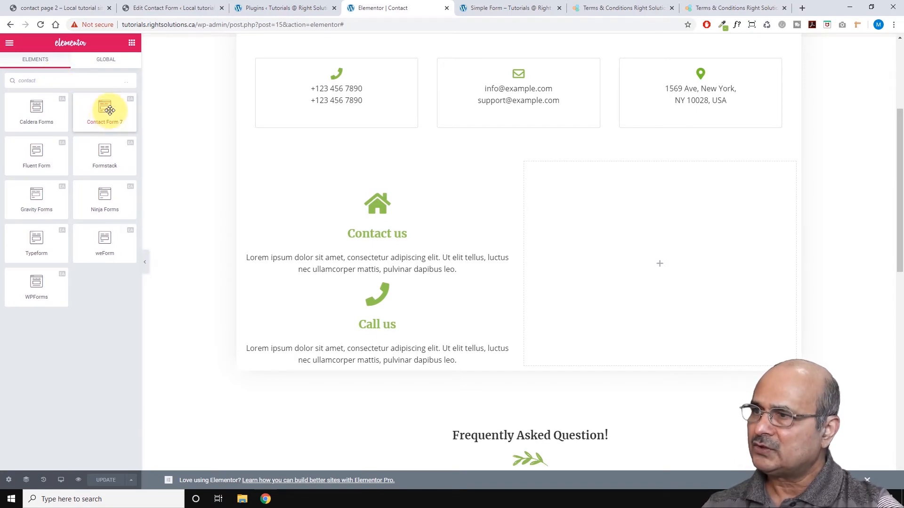
pyautogui.moveTo(110, 110); pyautogui.dragTo(666, 275)
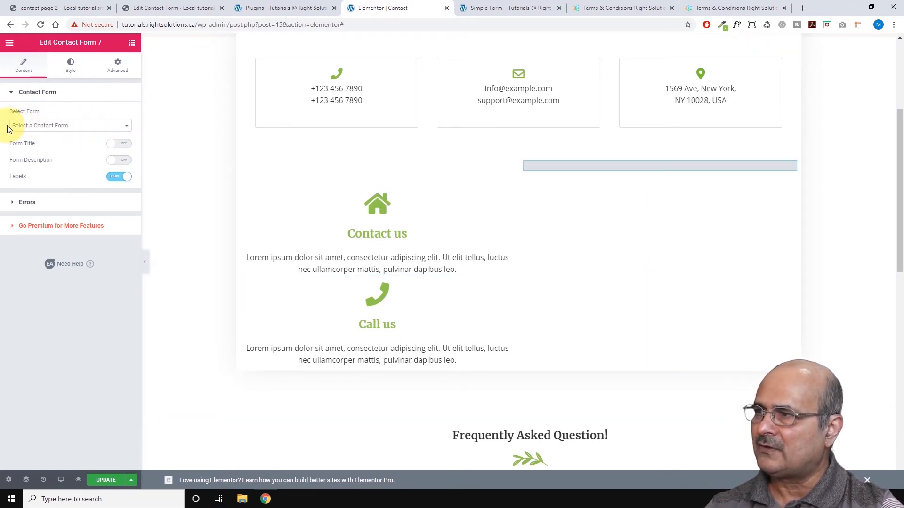
# Choose "Contact form 1" as the form for the Contact Form 7 widget and look over the form on the page.
pyautogui.click(126, 126)
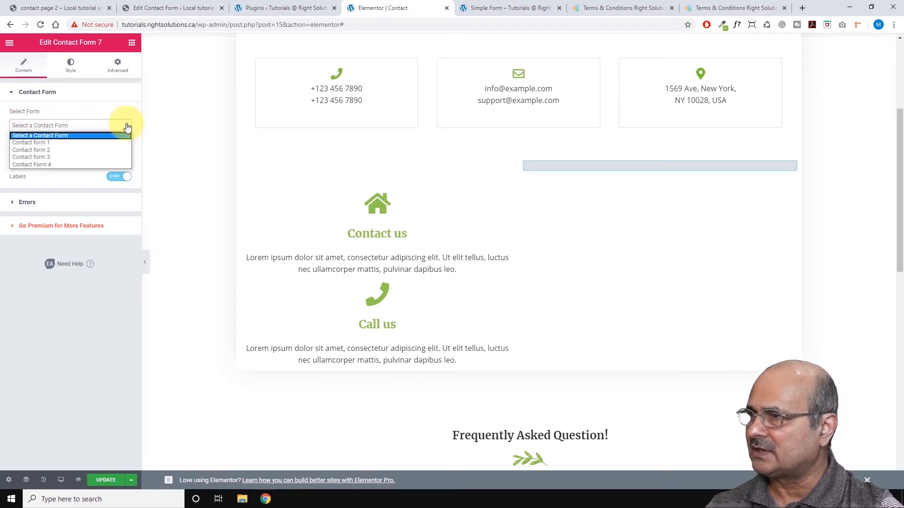
pyautogui.click(34, 143)
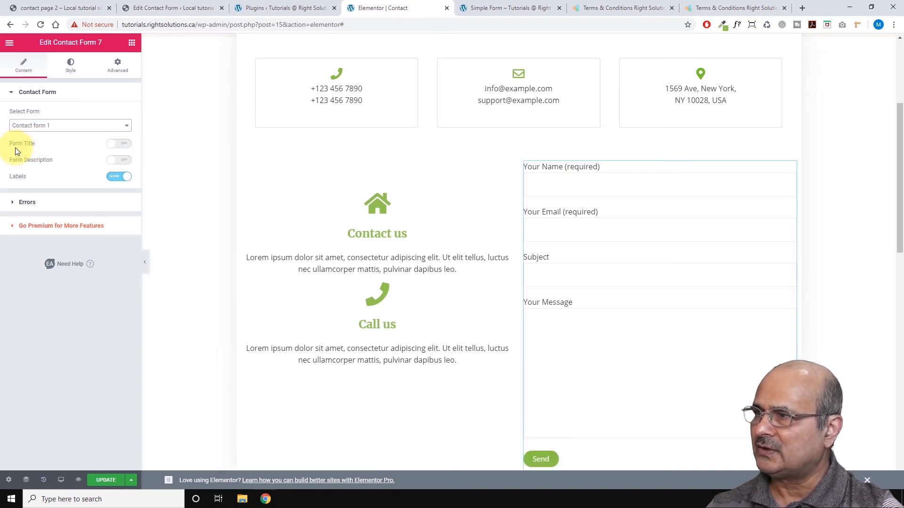
pyautogui.scroll(-2, 670, 329)
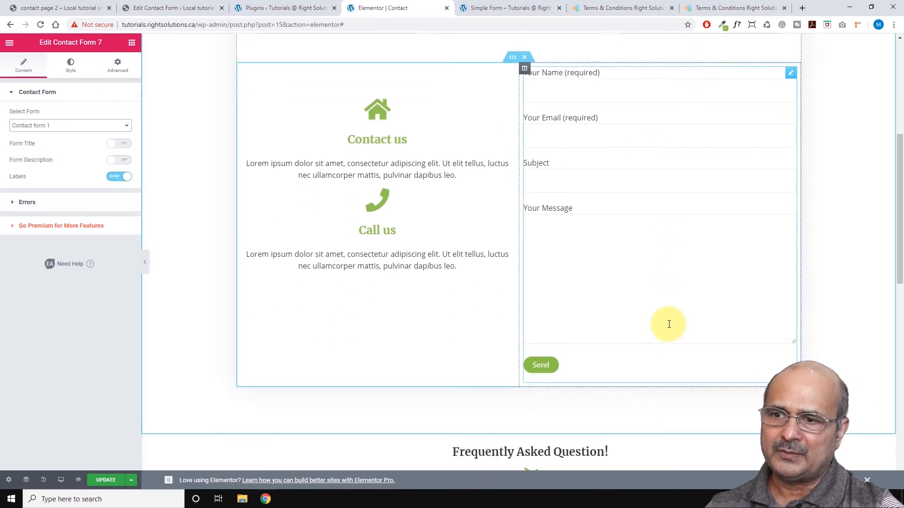
pyautogui.scroll(2, 668, 322)
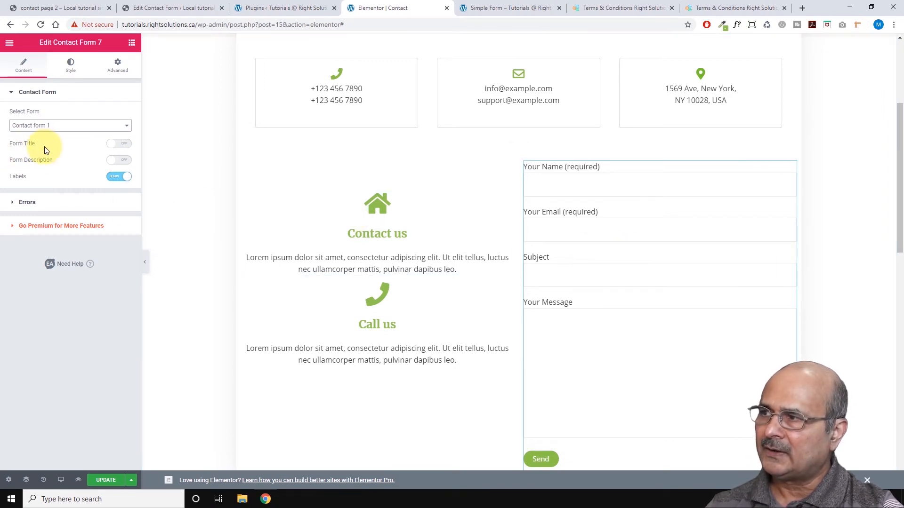
# Turn on the form title for the Contact Form 7 widget and set it to "Please send us a brief message".
pyautogui.click(114, 146)
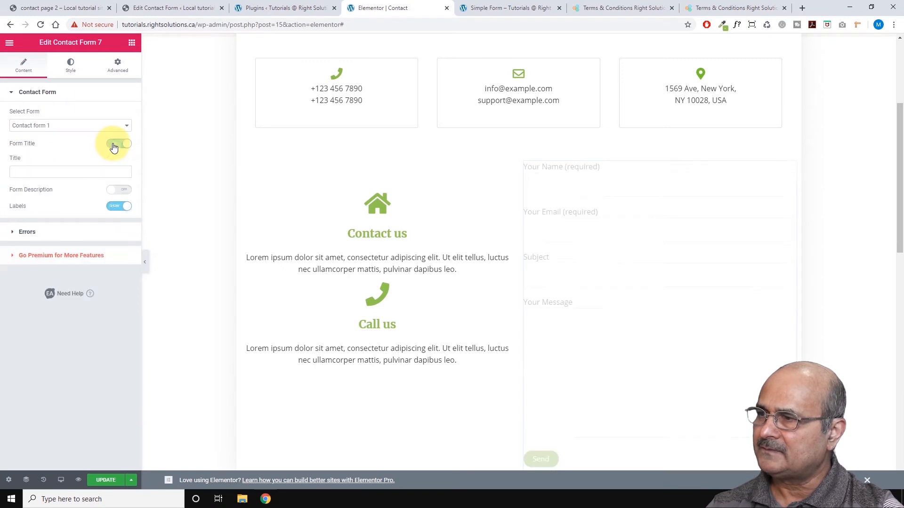
pyautogui.click(30, 169)
pyautogui.write('Please send')
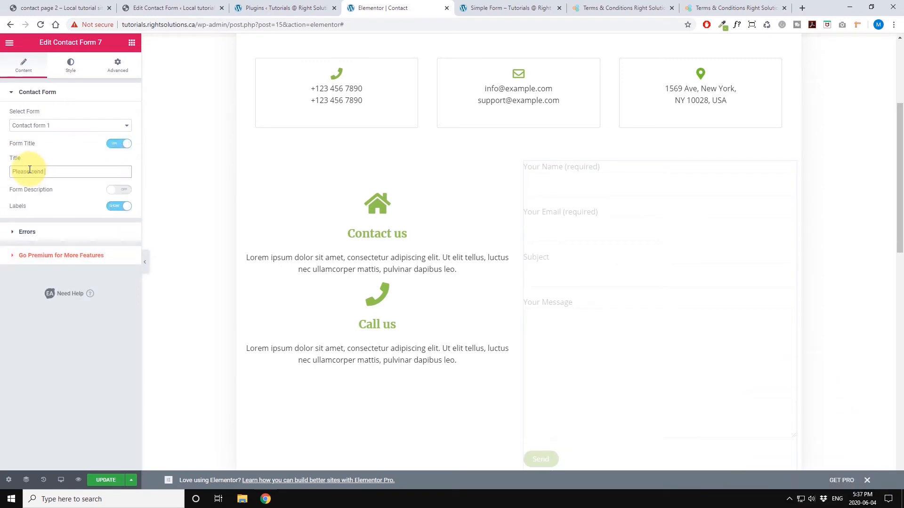
pyautogui.write(' us a brief message')
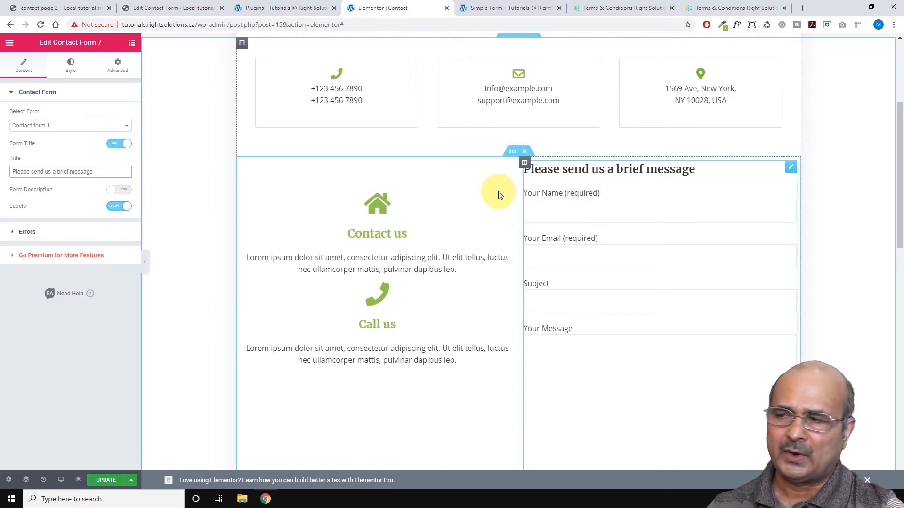
# Try the form description with the text "dcsadadsdasd" and switch the description off again.
pyautogui.click(119, 189)
pyautogui.click(45, 233)
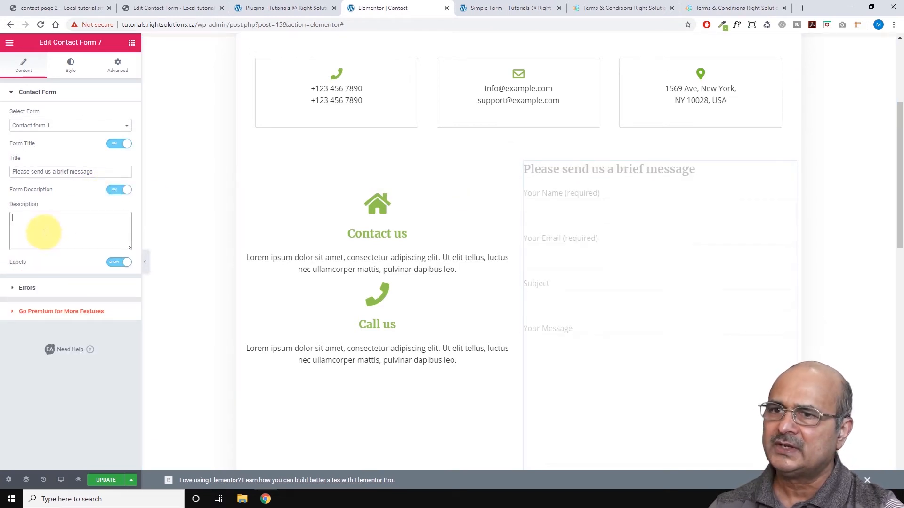
pyautogui.write('dcsadadsdasd')
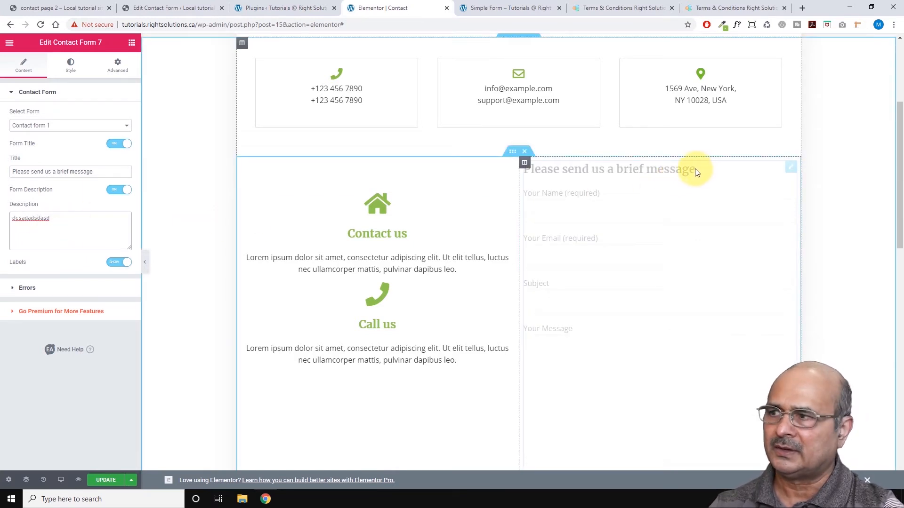
pyautogui.click(126, 189)
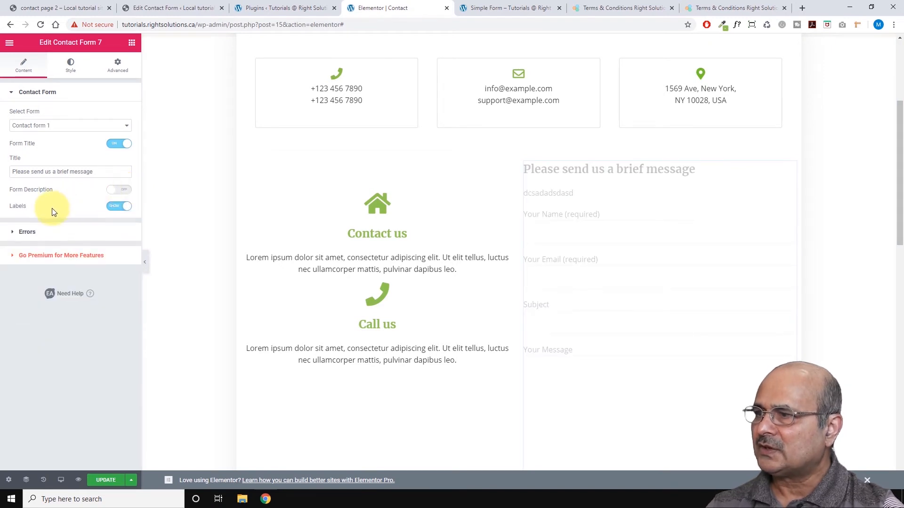
# Examine the form's error message display options and collapse the content settings sections.
pyautogui.click(17, 234)
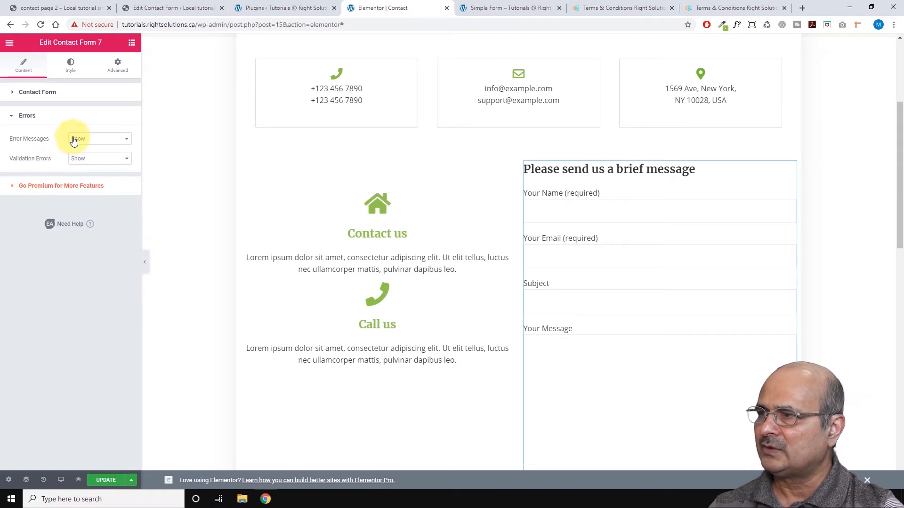
pyautogui.click(128, 139)
pyautogui.click(124, 139)
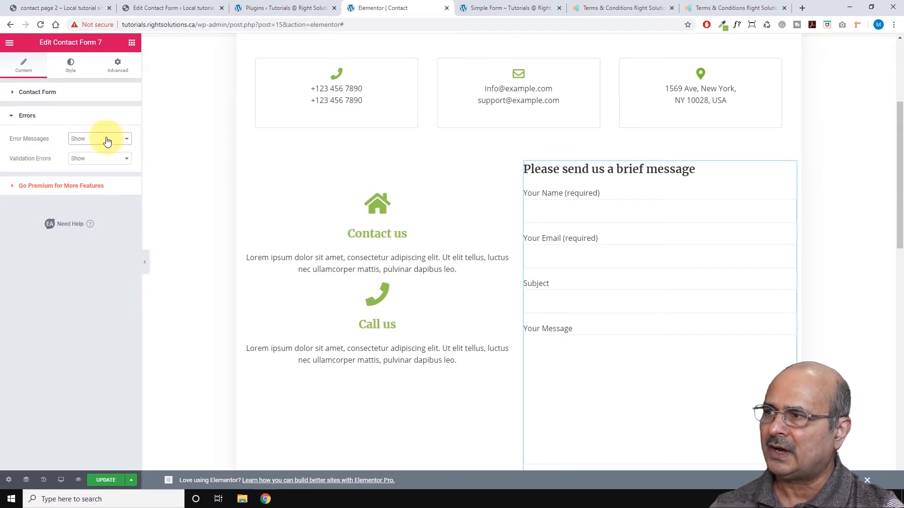
pyautogui.click(14, 117)
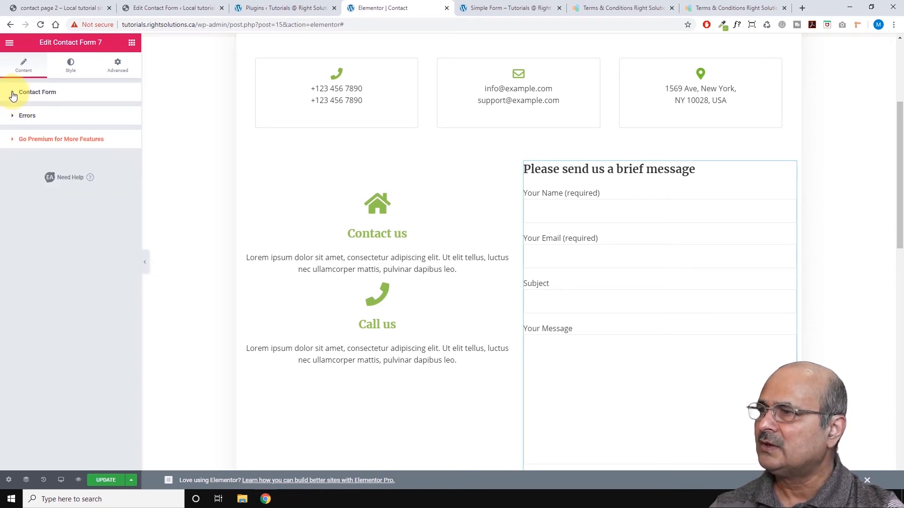
pyautogui.click(13, 94)
pyautogui.click(13, 94)
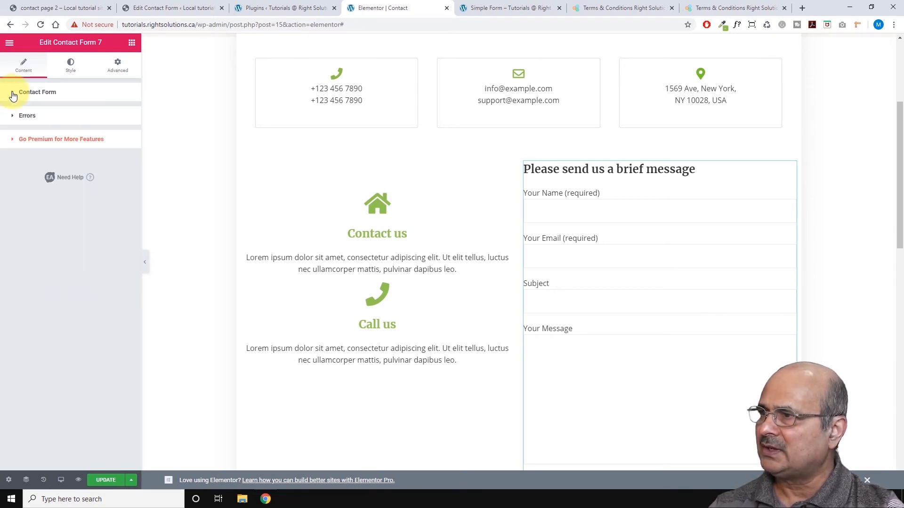
pyautogui.click(12, 94)
pyautogui.click(13, 94)
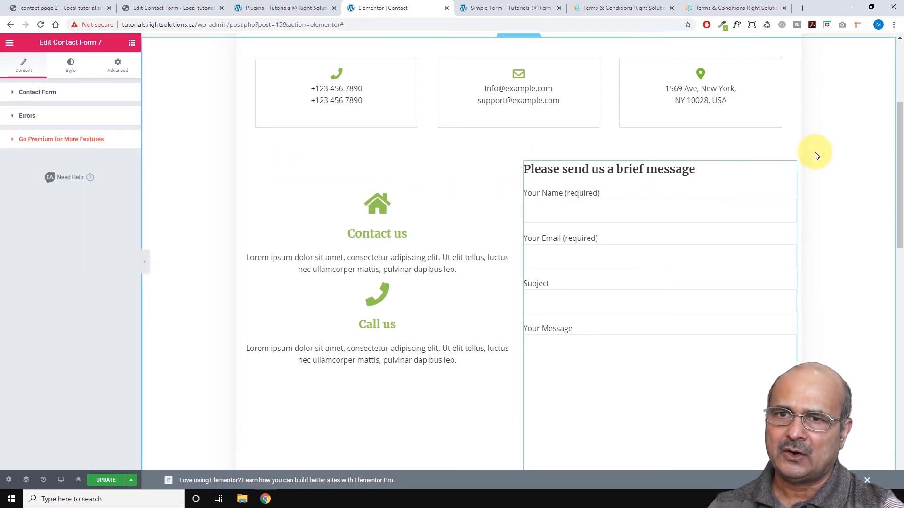
# Try a classic background in red and dark brown on the form container, and remove the background again.
pyautogui.click(71, 66)
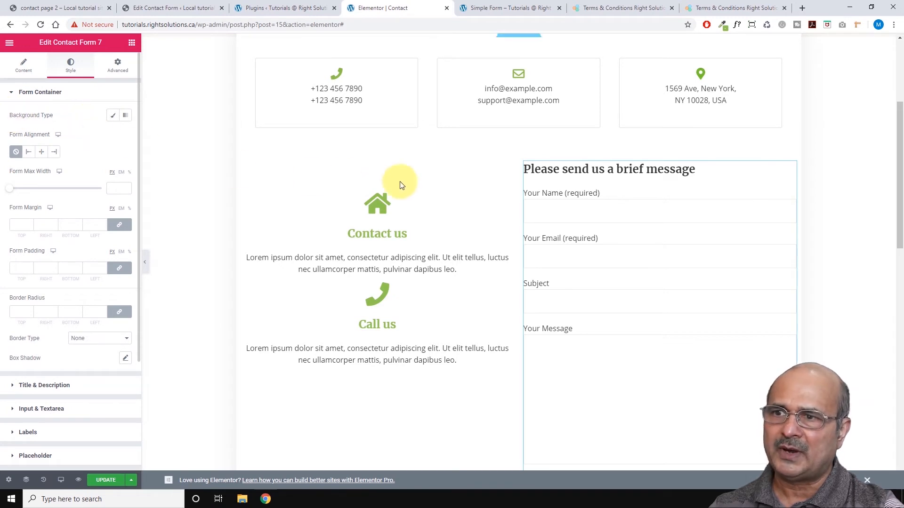
pyautogui.scroll(-1, 700, 175)
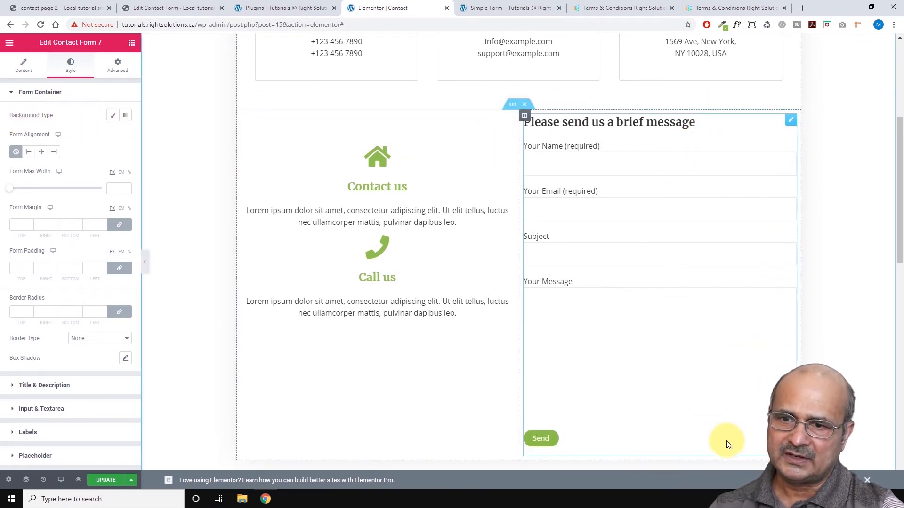
pyautogui.click(111, 117)
pyautogui.click(113, 135)
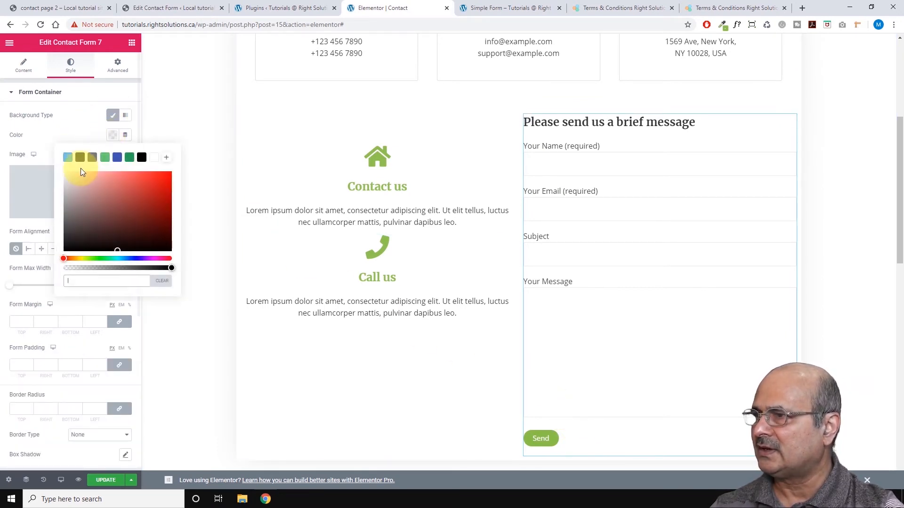
pyautogui.click(151, 208)
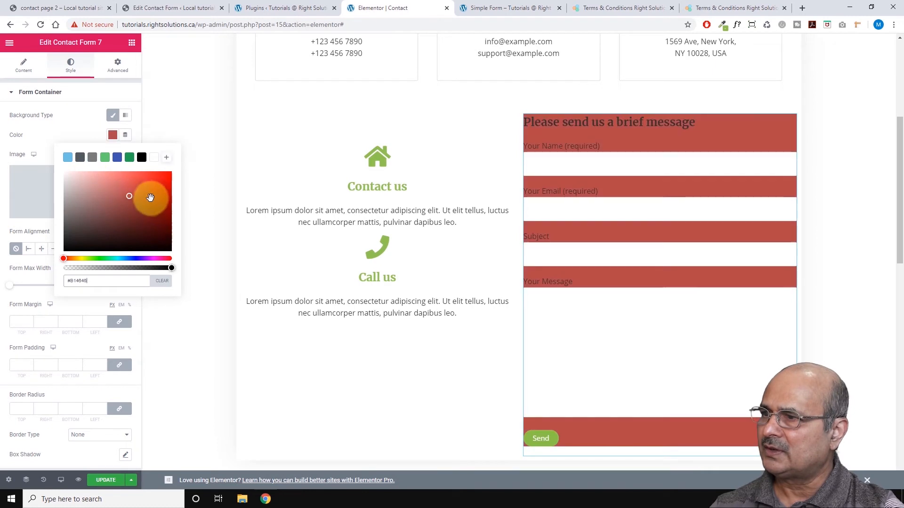
pyautogui.click(122, 229)
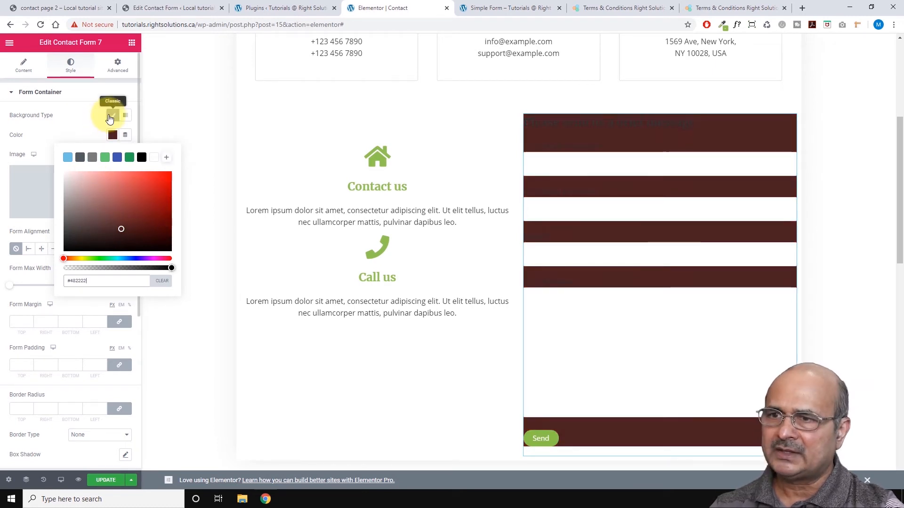
pyautogui.click(110, 118)
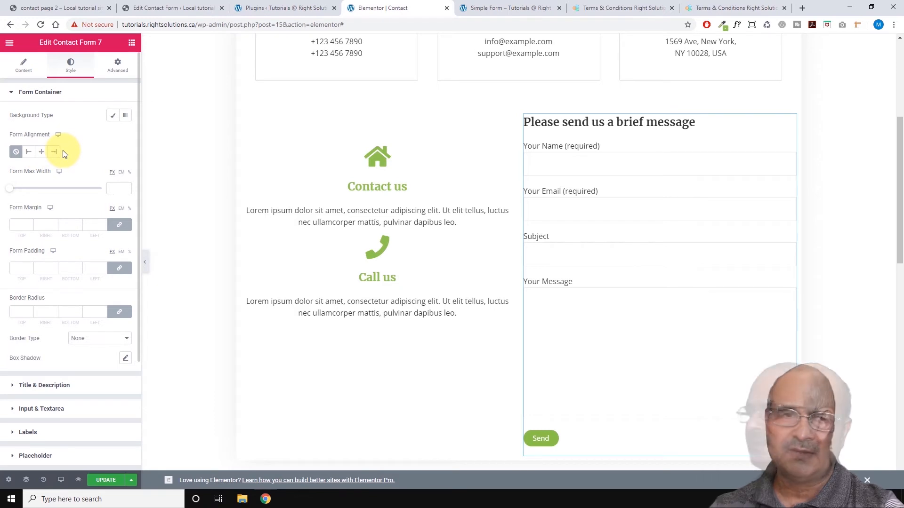
# Try a narrower maximum width for the form and clear the value again.
pyautogui.scroll(-1, 70, 160)
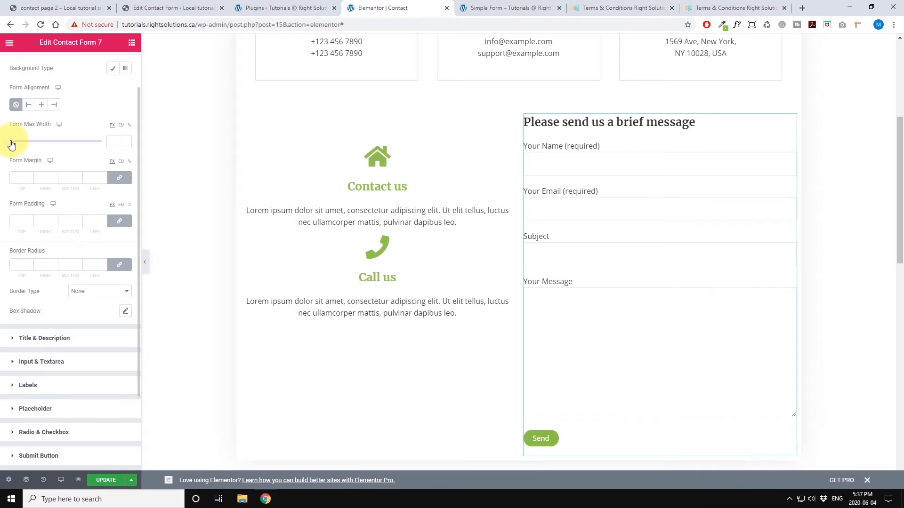
pyautogui.moveTo(13, 145); pyautogui.dragTo(33, 150)
pyautogui.moveTo(120, 142); pyautogui.dragTo(105, 143)
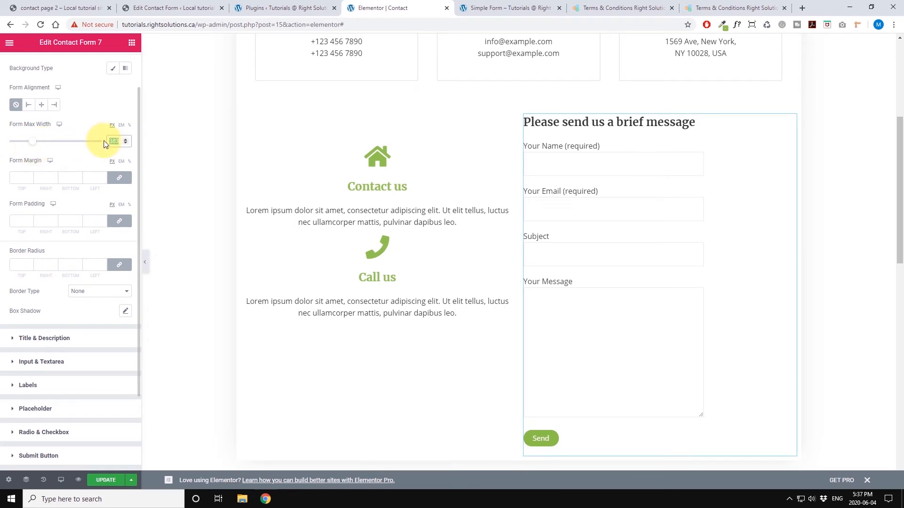
pyautogui.press('BackSpace')
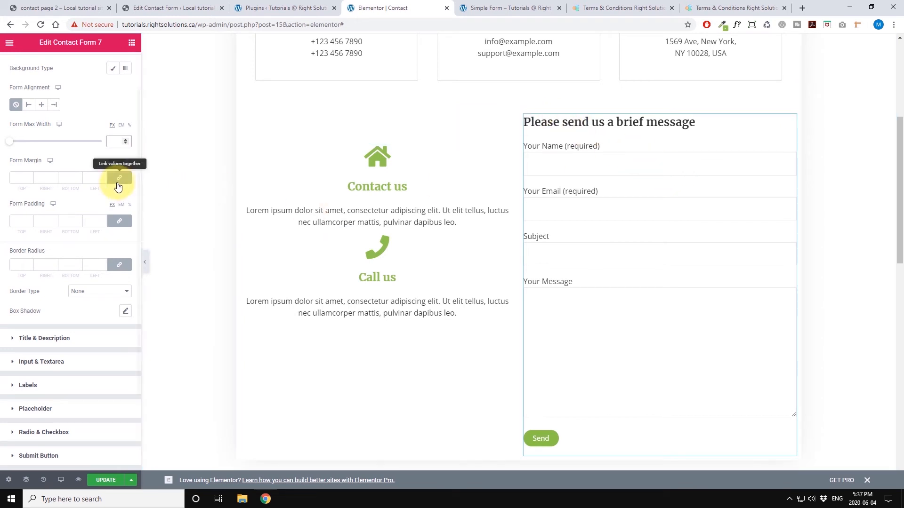
# Set the form padding to 30 px on all four sides.
pyautogui.click(20, 221)
pyautogui.write('30')
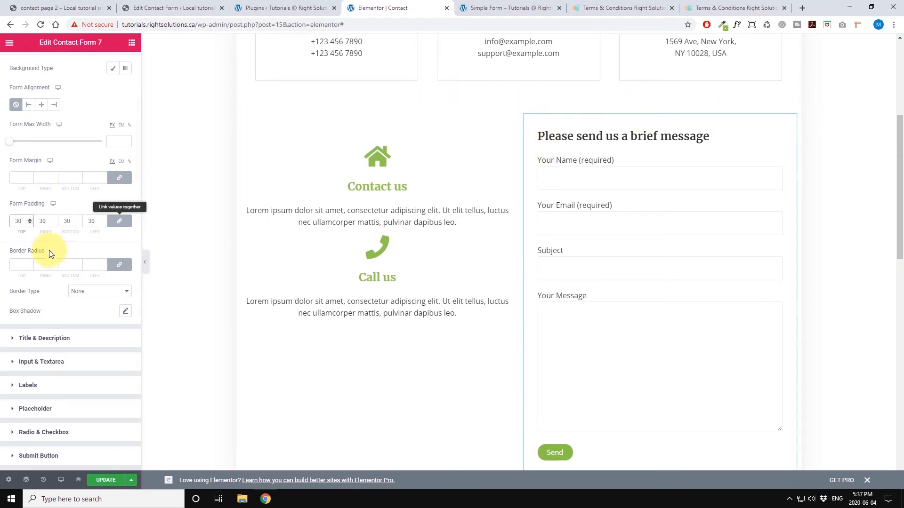
# Try a solid border of width 1 with a border radius of 1 on the form container.
pyautogui.click(29, 262)
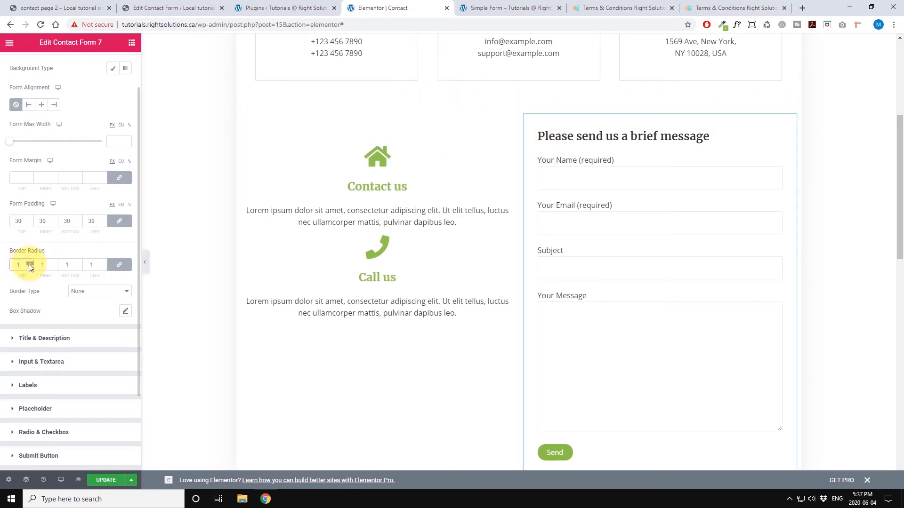
pyautogui.click(94, 291)
pyautogui.click(80, 309)
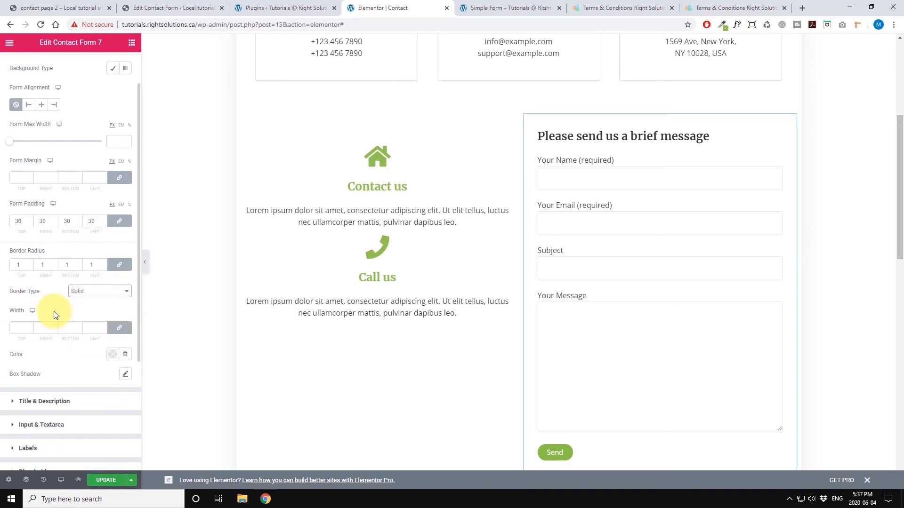
pyautogui.click(30, 328)
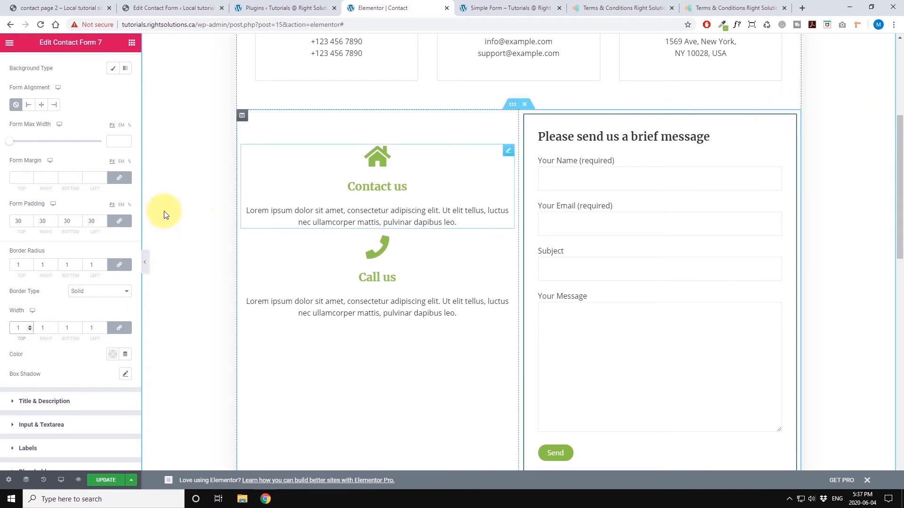
# Try raising the form container's border radius to 17 and clear the radius.
pyautogui.doubleClick(28, 263)
pyautogui.tripleClick(29, 262)
pyautogui.tripleClick(29, 262)
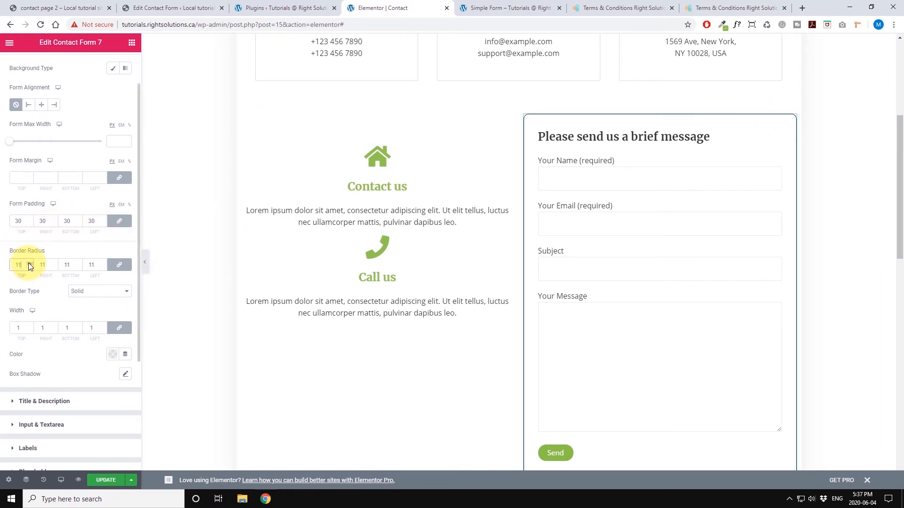
pyautogui.tripleClick(30, 262)
pyautogui.click(30, 263)
pyautogui.moveTo(22, 264); pyautogui.dragTo(10, 262)
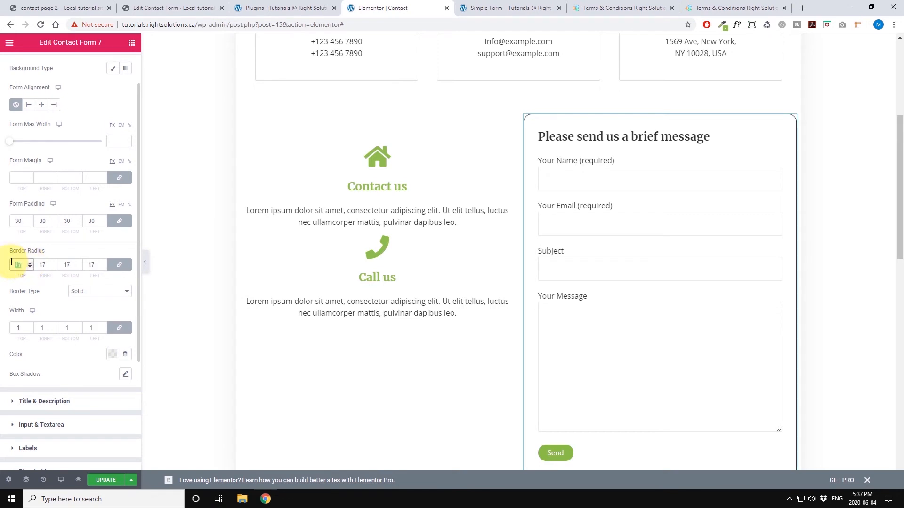
pyautogui.press('BackSpace')
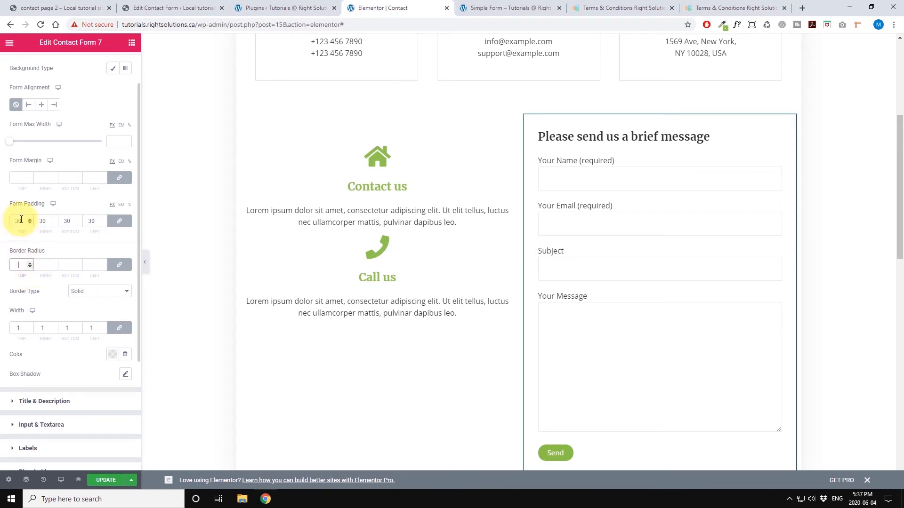
# Clear and restore the form padding, and set the form container's border type back to None.
pyautogui.moveTo(23, 221); pyautogui.dragTo(12, 220)
pyautogui.press('BackSpace')
pyautogui.hotkey('ctrl', 'z')
pyautogui.scroll(-2, 85, 226)
pyautogui.click(113, 198)
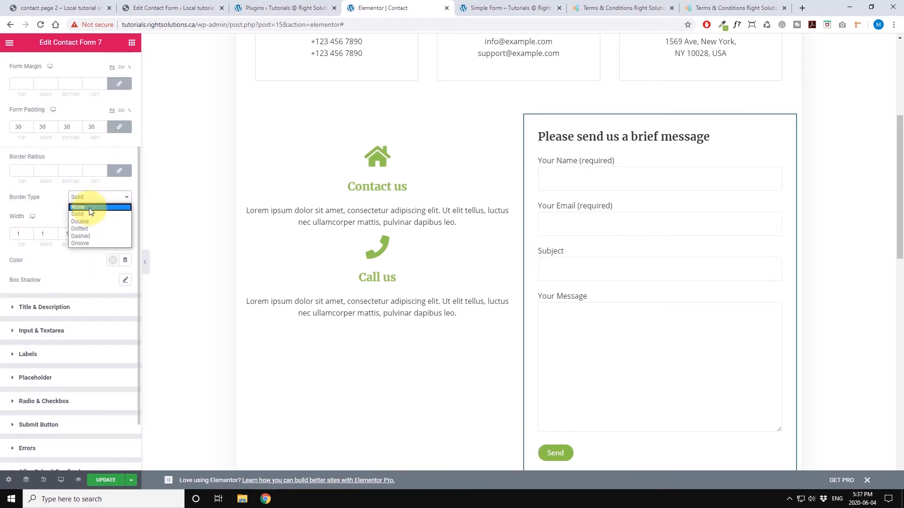
pyautogui.click(89, 207)
pyautogui.scroll(3, 43, 163)
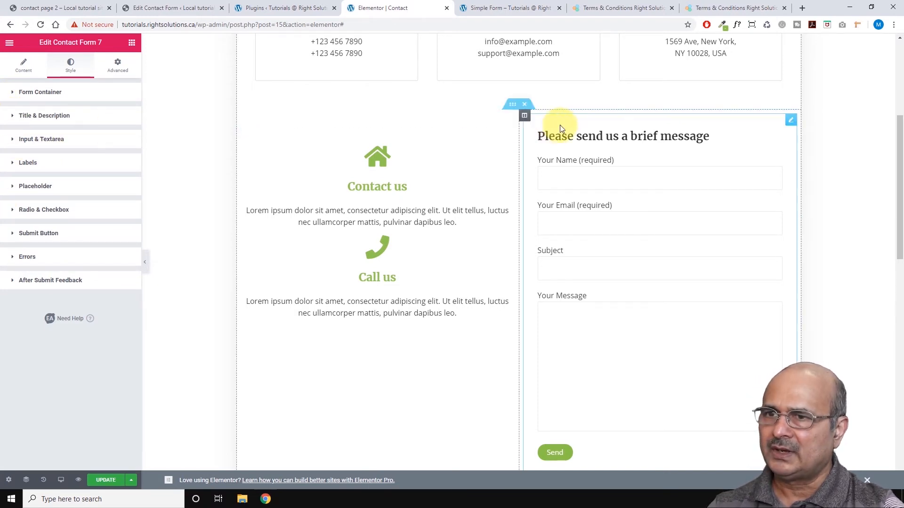
# Set the form title's text color to green #91C653.
pyautogui.click(14, 118)
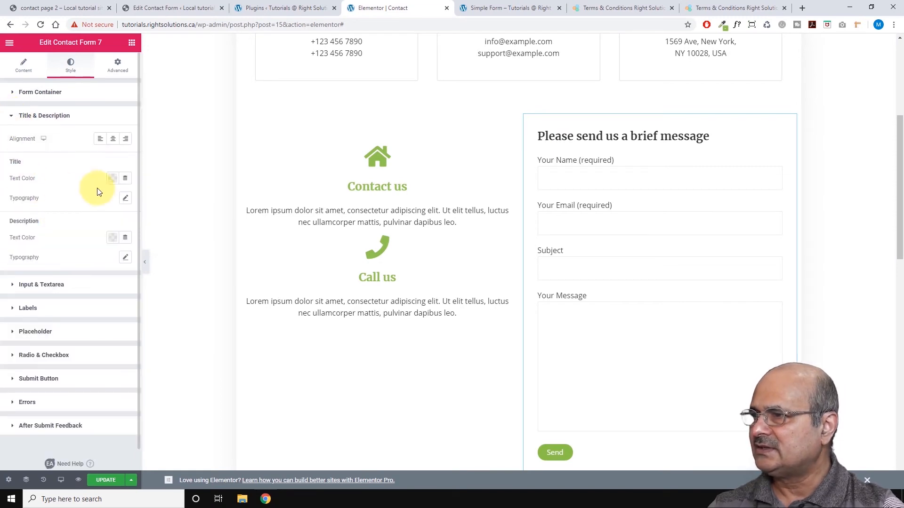
pyautogui.click(113, 178)
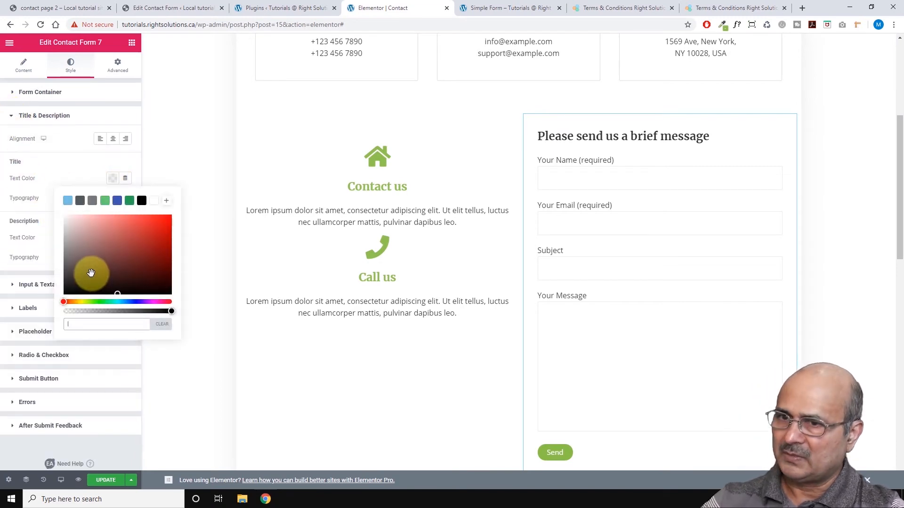
pyautogui.write('#91C653')
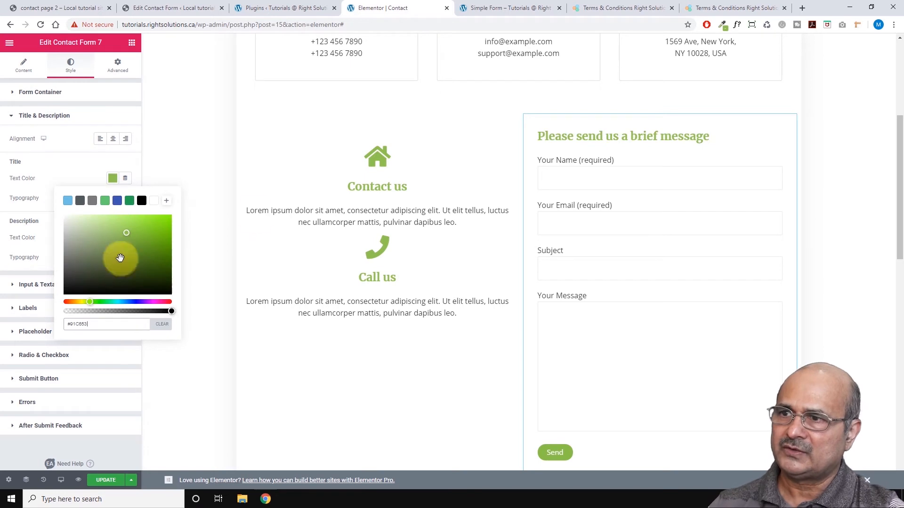
pyautogui.click(72, 162)
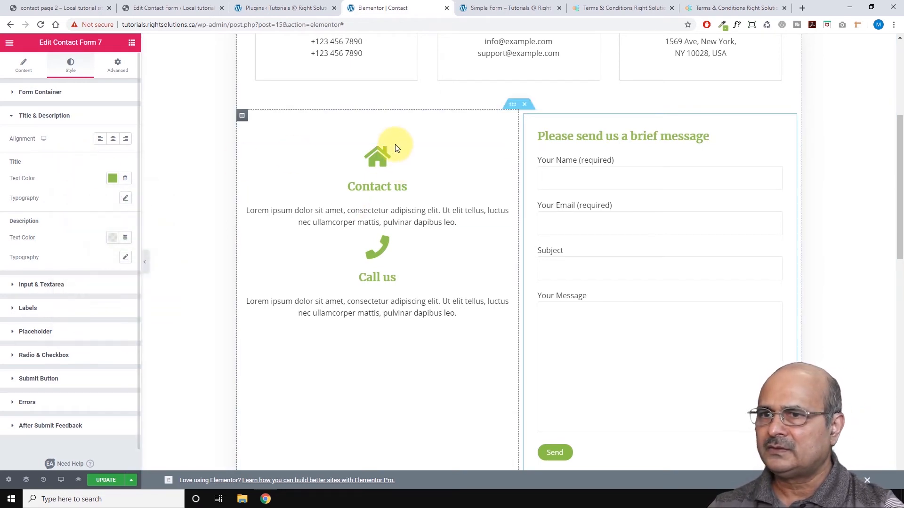
# Review the form title's typography options and the available font families.
pyautogui.click(126, 199)
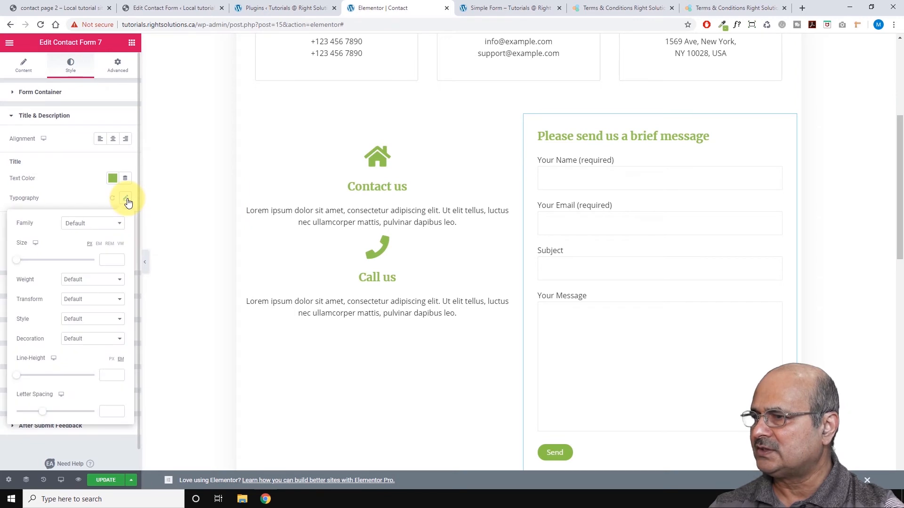
pyautogui.click(117, 226)
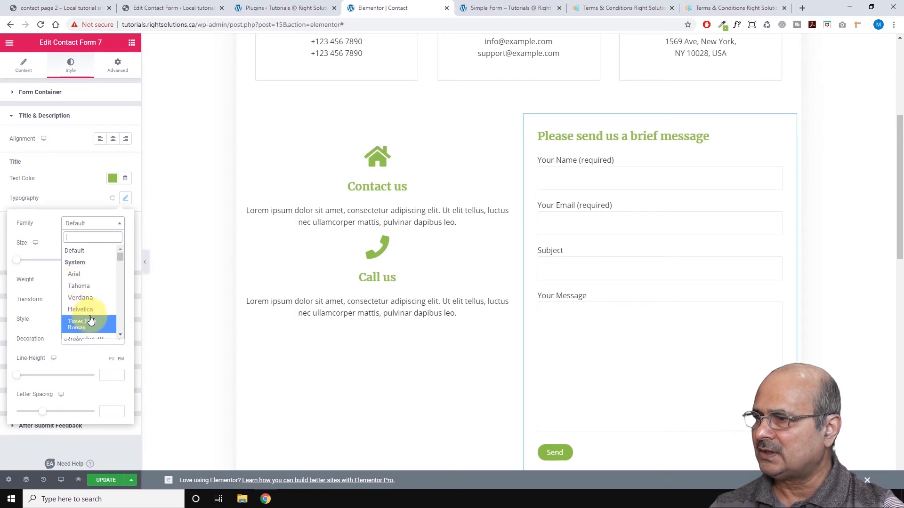
pyautogui.scroll(-2, 84, 310)
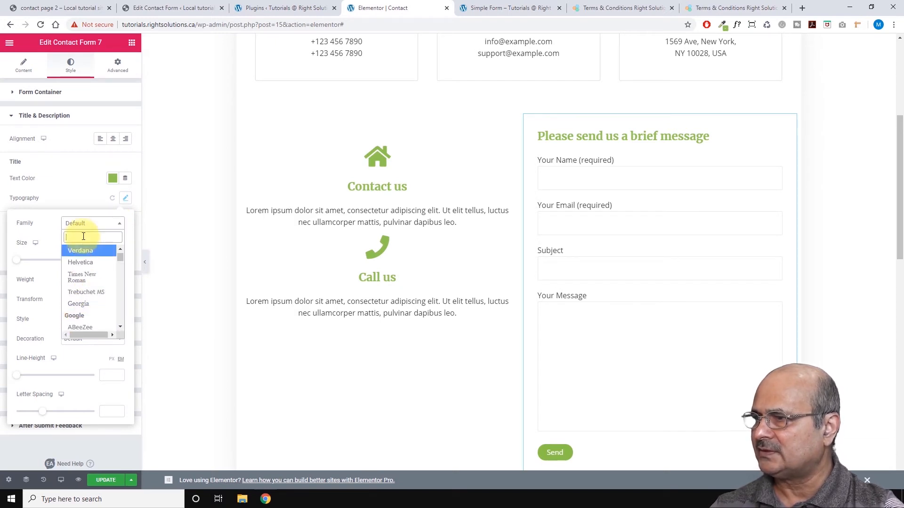
pyautogui.click(77, 173)
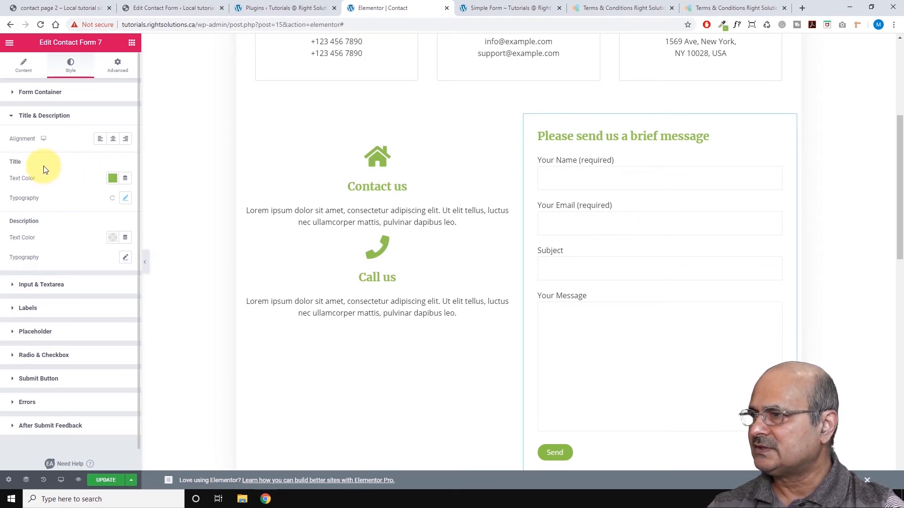
pyautogui.click(12, 119)
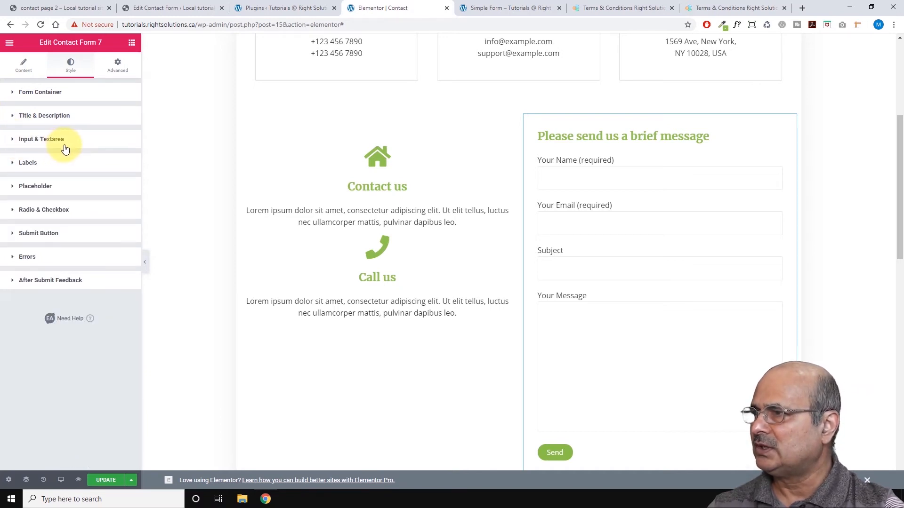
# Set the normal background color of the form's input fields and textarea to translucent green #91C65314.
pyautogui.click(12, 141)
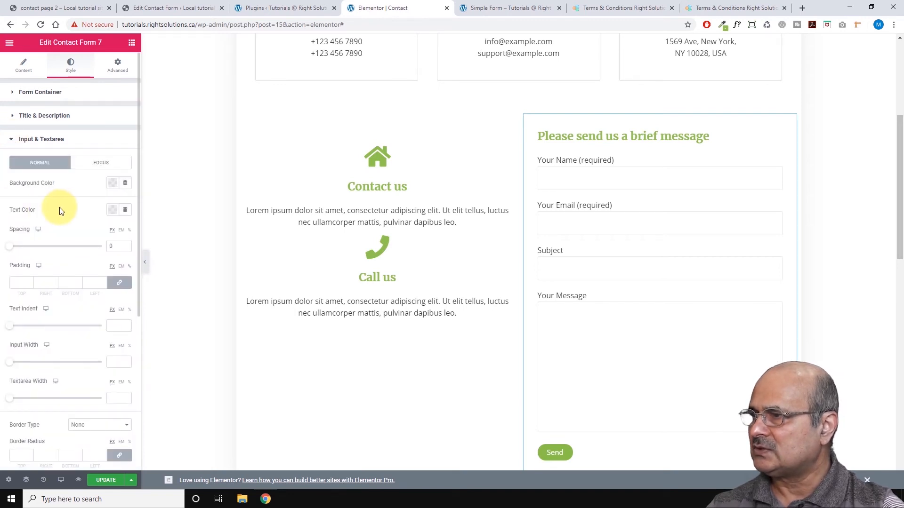
pyautogui.click(112, 184)
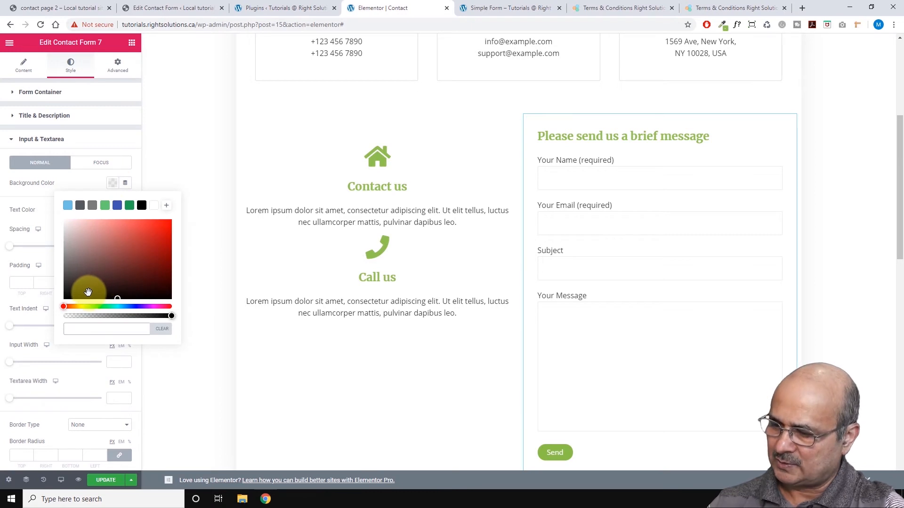
pyautogui.write('#91C653')
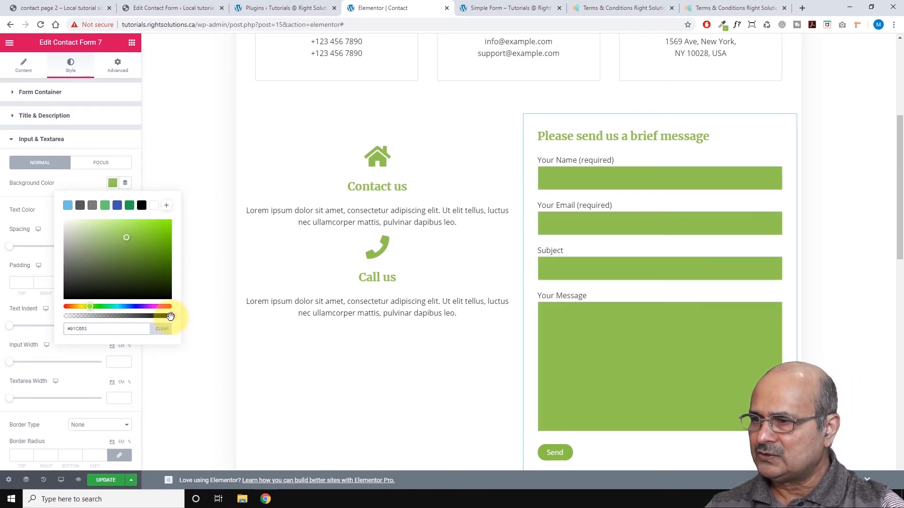
pyautogui.moveTo(171, 315); pyautogui.dragTo(88, 318)
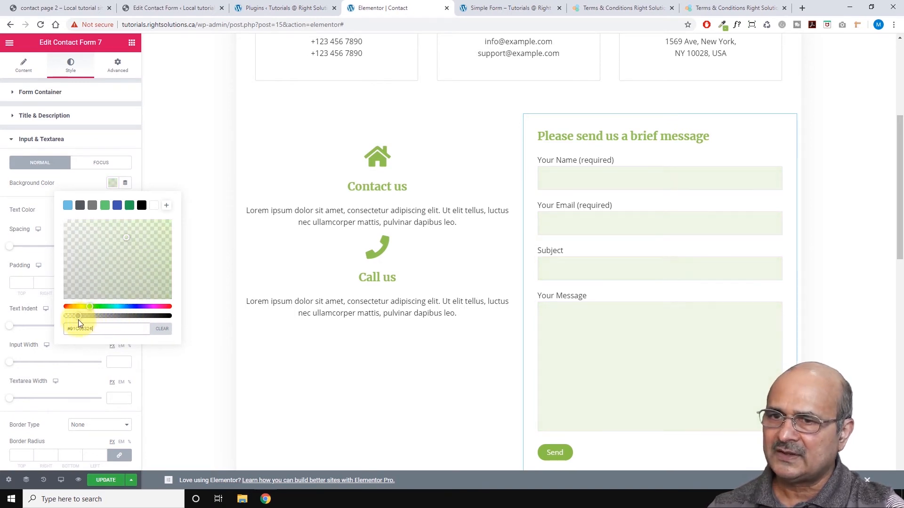
pyautogui.moveTo(77, 322); pyautogui.dragTo(71, 320)
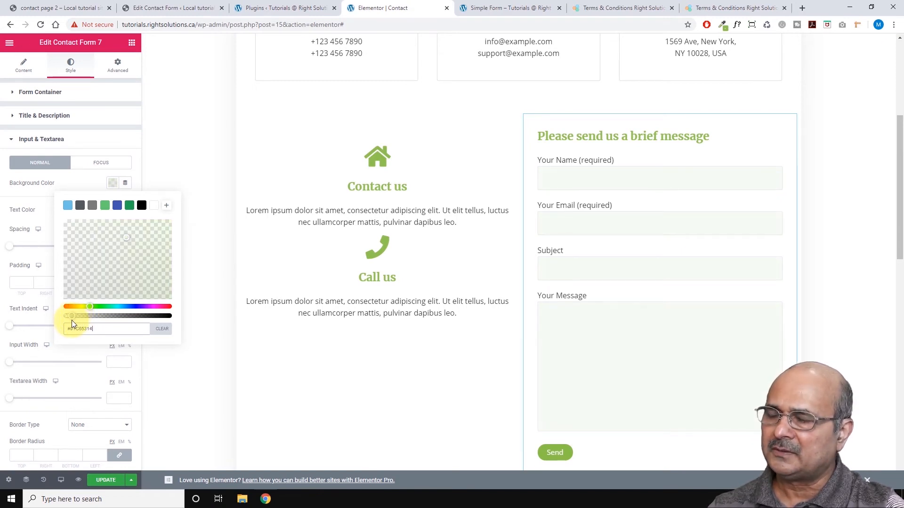
pyautogui.scroll(-2, 541, 208)
pyautogui.scroll(3, 337, 251)
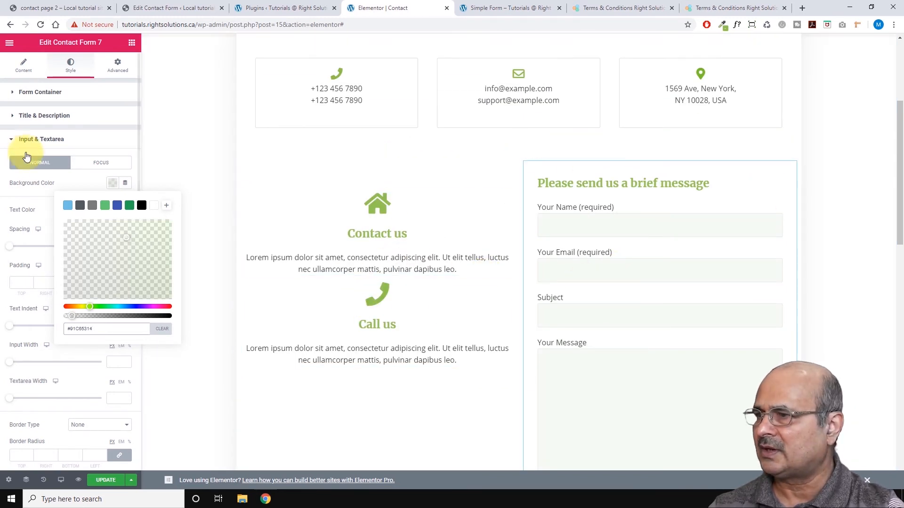
pyautogui.click(90, 183)
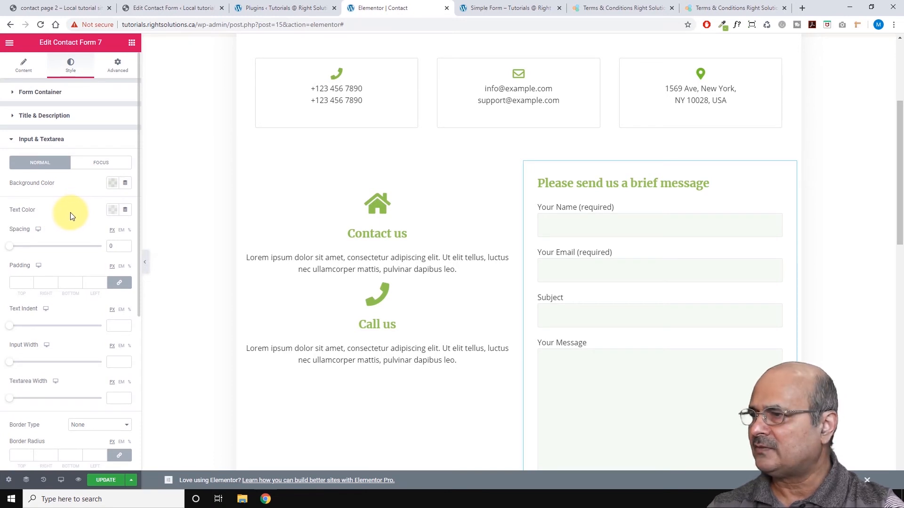
# Clear the spacing value for the form's input fields and textarea.
pyautogui.scroll(-2, 69, 216)
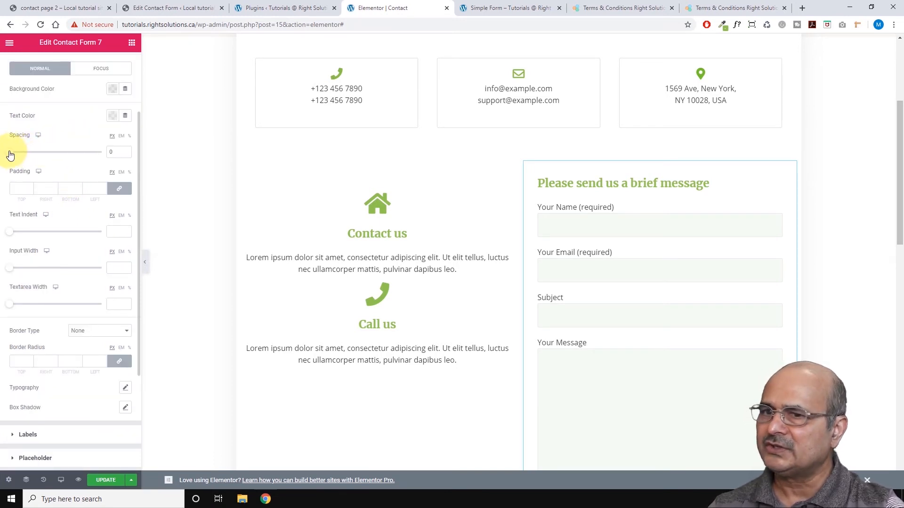
pyautogui.moveTo(10, 155)
pyautogui.mouseDown()
pyautogui.moveTo(64, 155)
pyautogui.moveTo(5, 151)
pyautogui.mouseUp()
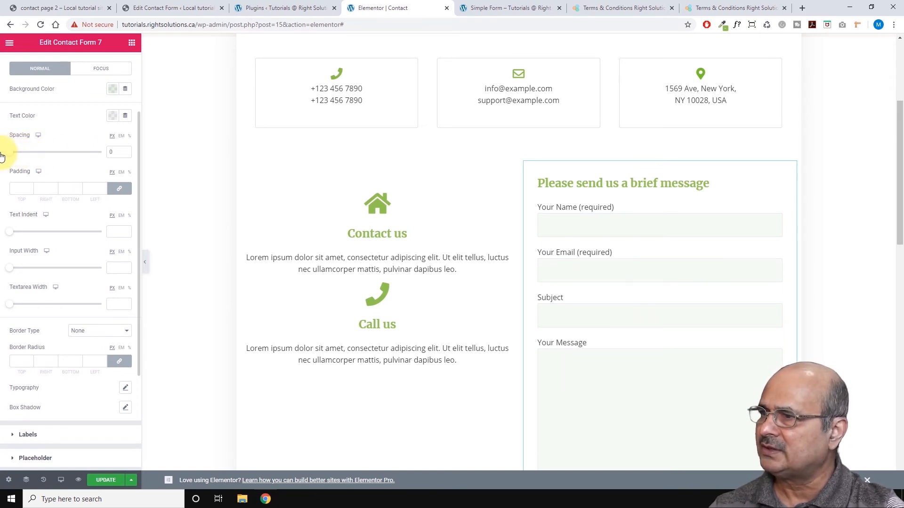
pyautogui.doubleClick(115, 152)
pyautogui.press('BackSpace')
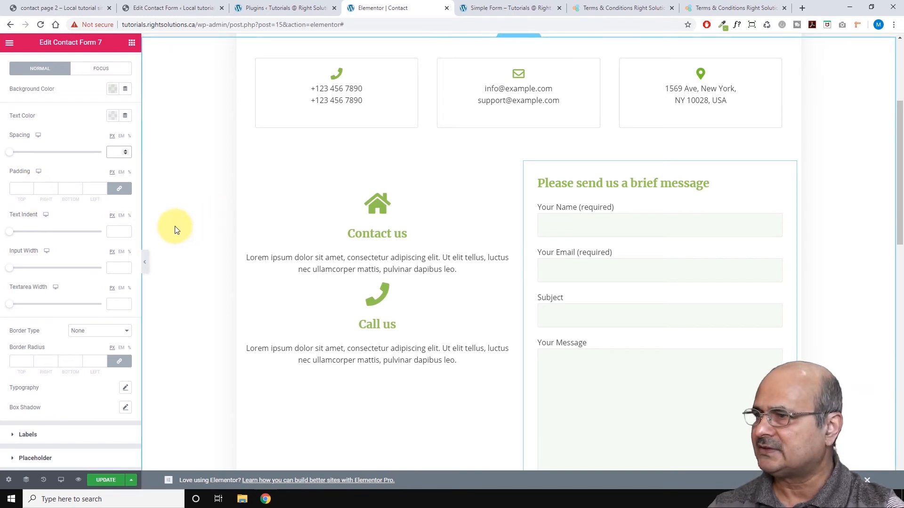
# Try a custom input width on the form's single-line fields, and clear the value again.
pyautogui.scroll(-1, 82, 214)
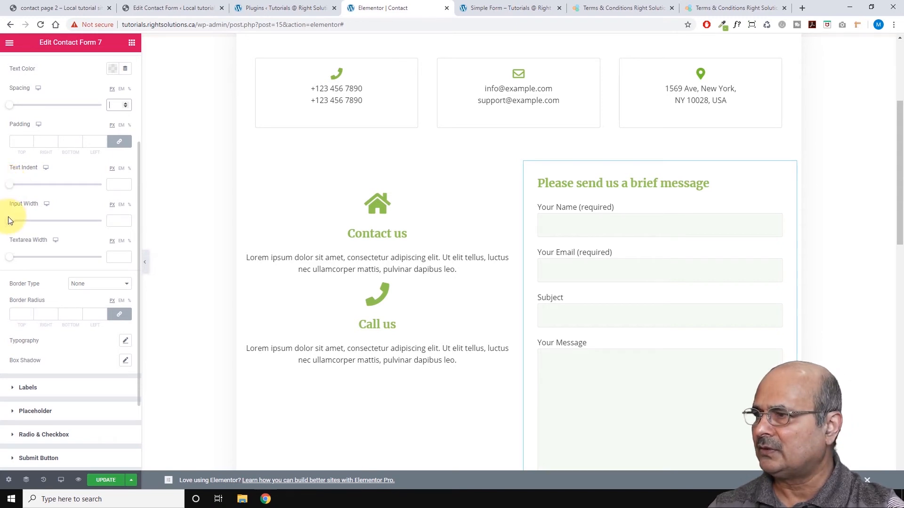
pyautogui.moveTo(10, 223); pyautogui.dragTo(35, 221)
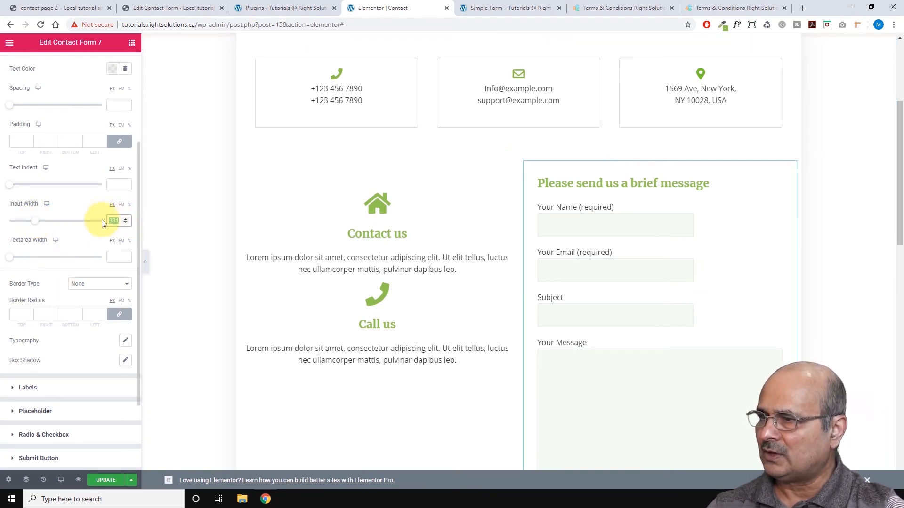
pyautogui.press('BackSpace')
pyautogui.scroll(-1, 64, 232)
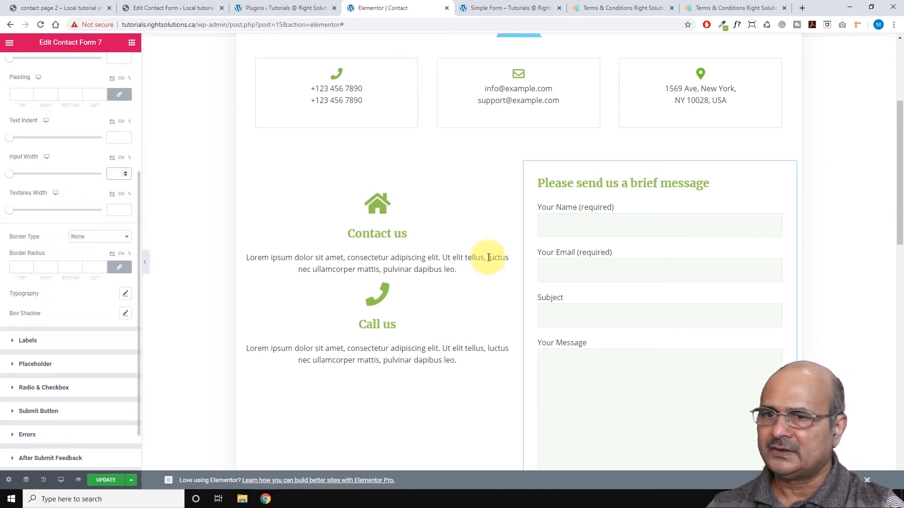
# Try a wider textarea width on the message box, and clear the value again.
pyautogui.scroll(-1, 331, 260)
pyautogui.moveTo(14, 210); pyautogui.dragTo(96, 216)
pyautogui.doubleClick(115, 210)
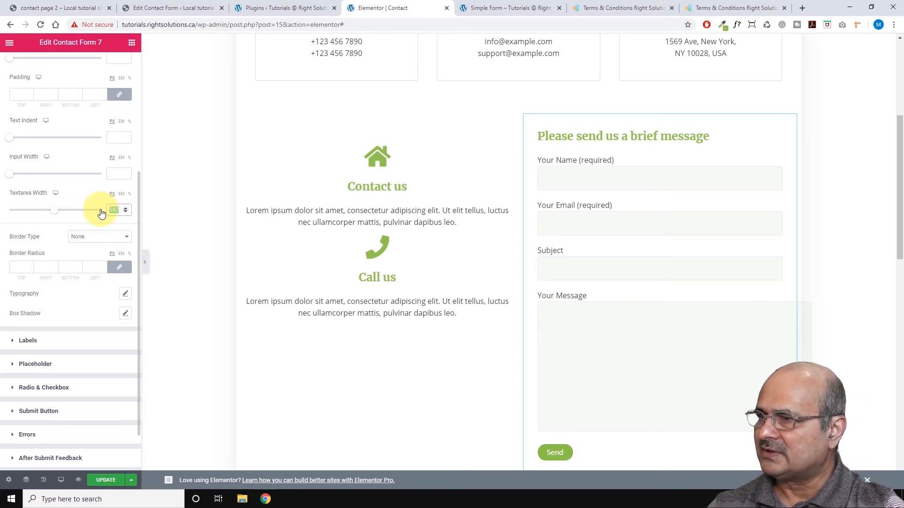
pyautogui.press('BackSpace')
# Give the form's input fields and textarea a solid border with a width of 1 on all sides.
pyautogui.scroll(-2, 74, 208)
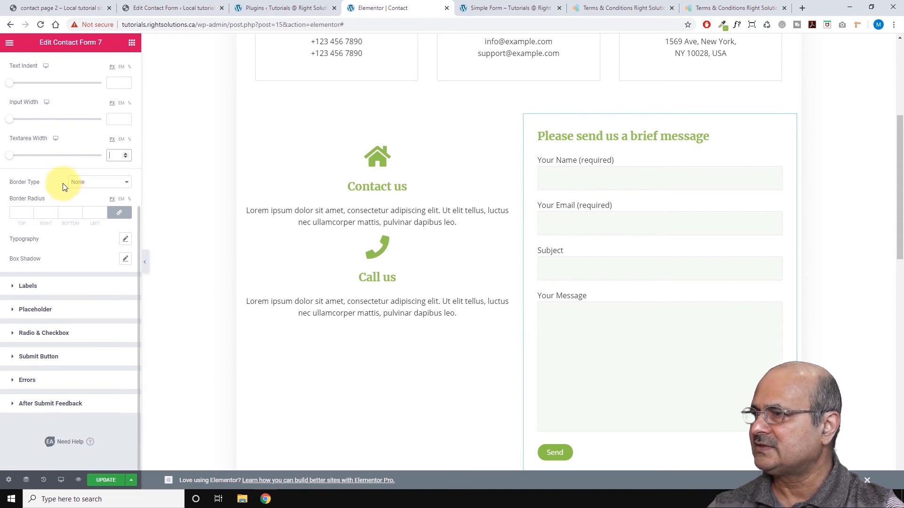
pyautogui.scroll(1, 61, 184)
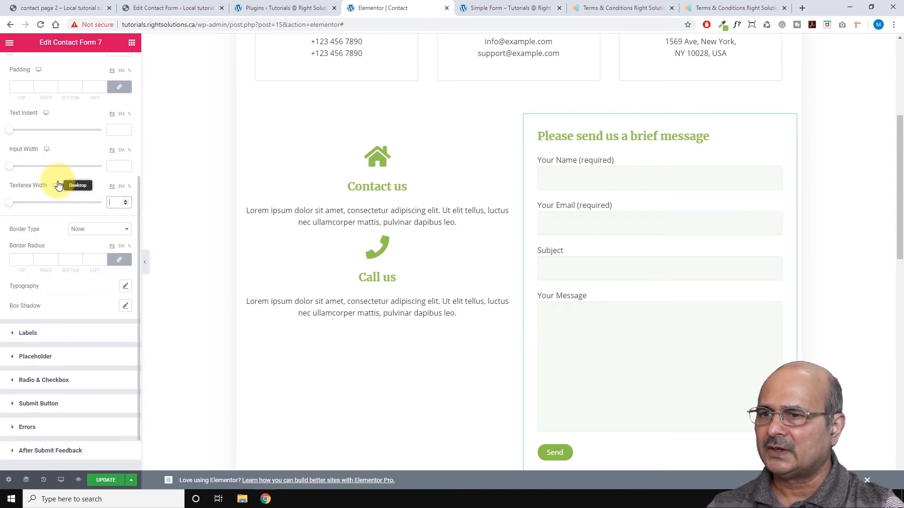
pyautogui.scroll(-1, 58, 185)
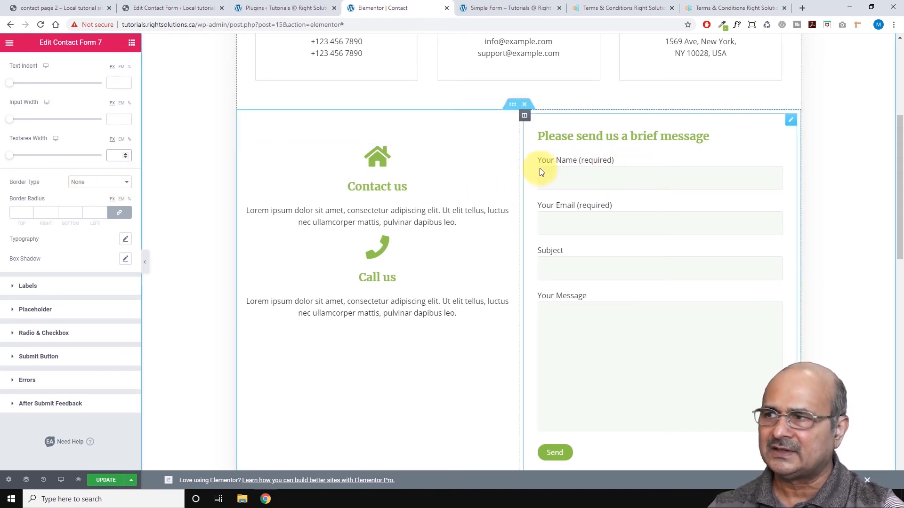
pyautogui.click(129, 184)
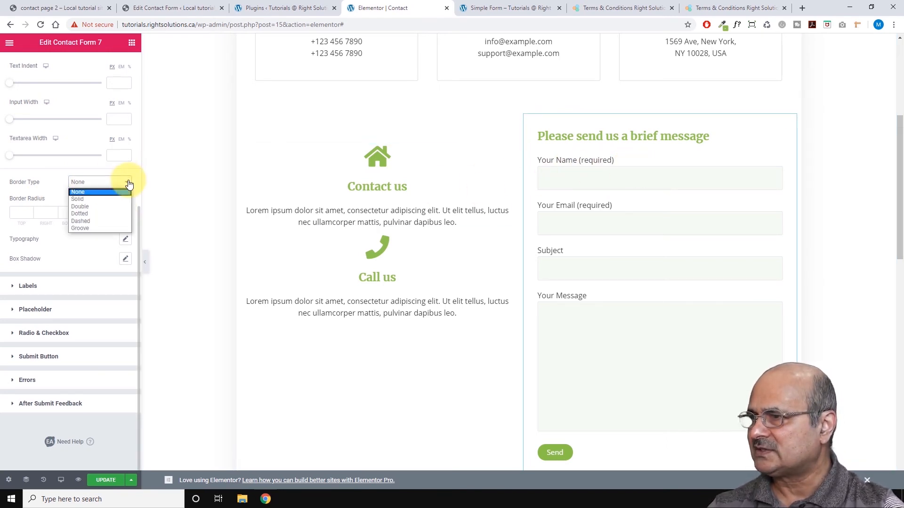
pyautogui.click(84, 197)
pyautogui.scroll(-2, 77, 239)
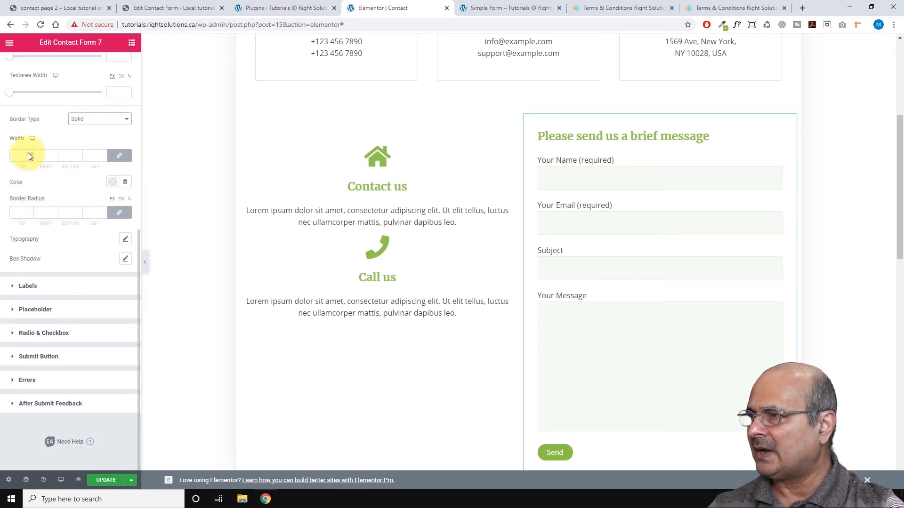
pyautogui.click(30, 153)
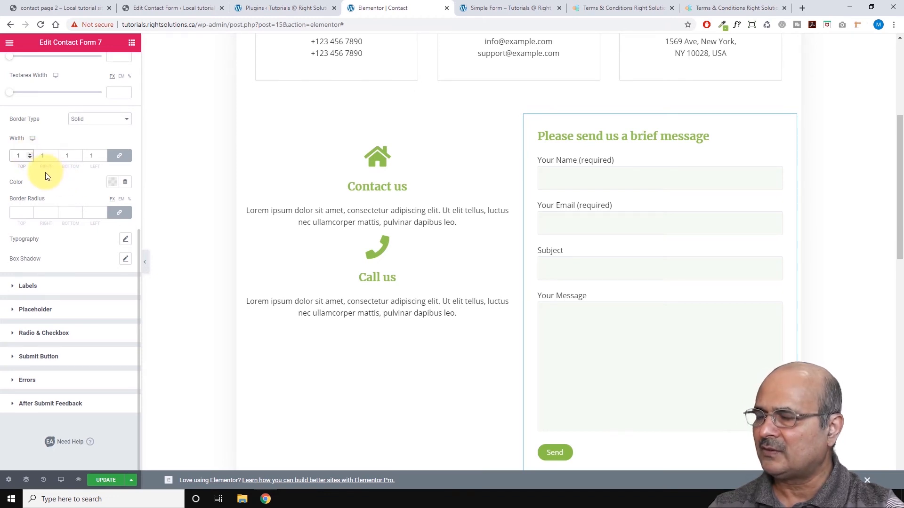
# Color the field borders translucent green #91C6536E and set their border radius to 5 on all corners.
pyautogui.click(112, 184)
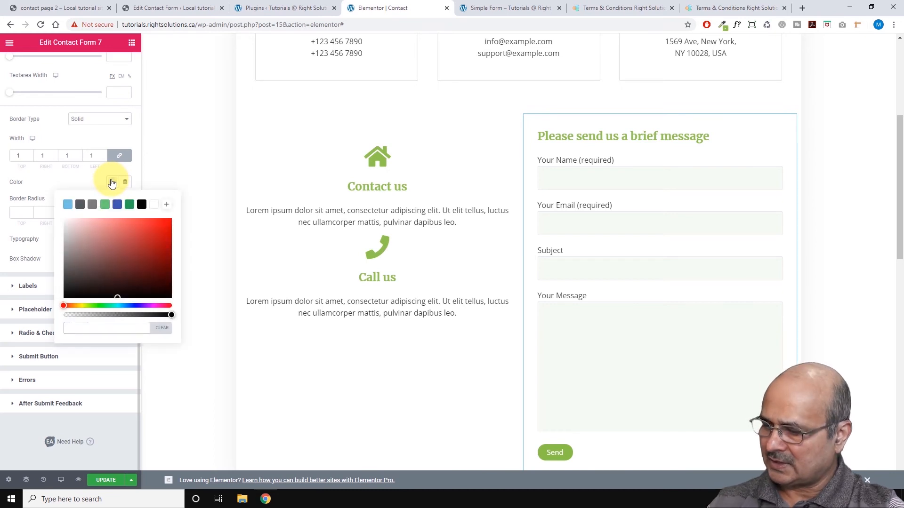
pyautogui.write('#91C653')
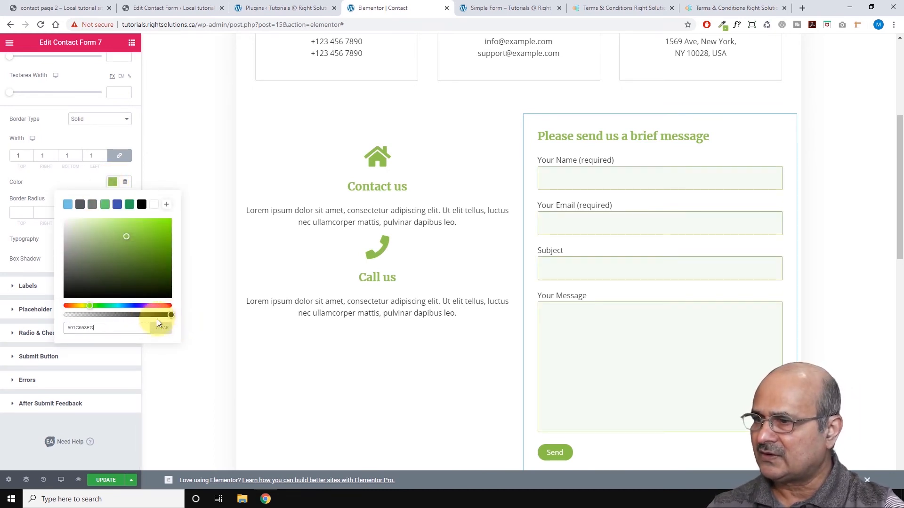
pyautogui.moveTo(157, 319); pyautogui.dragTo(117, 318)
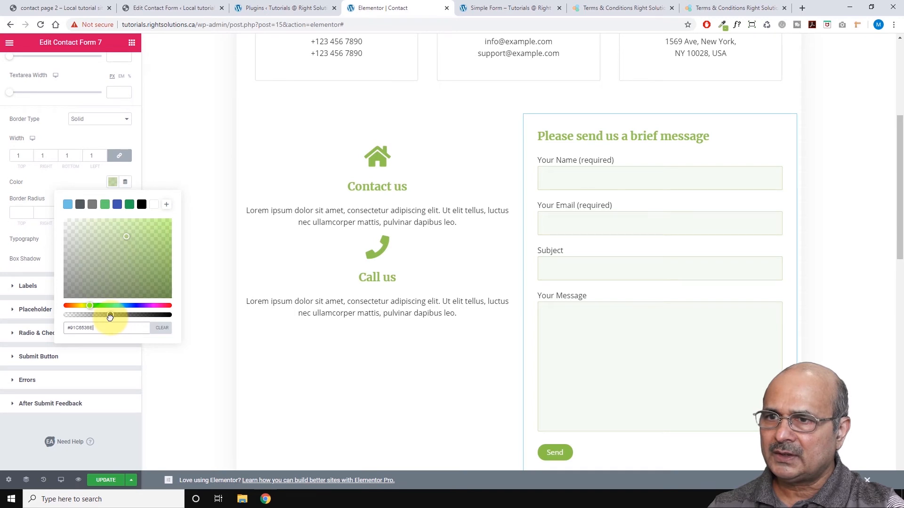
pyautogui.click(105, 137)
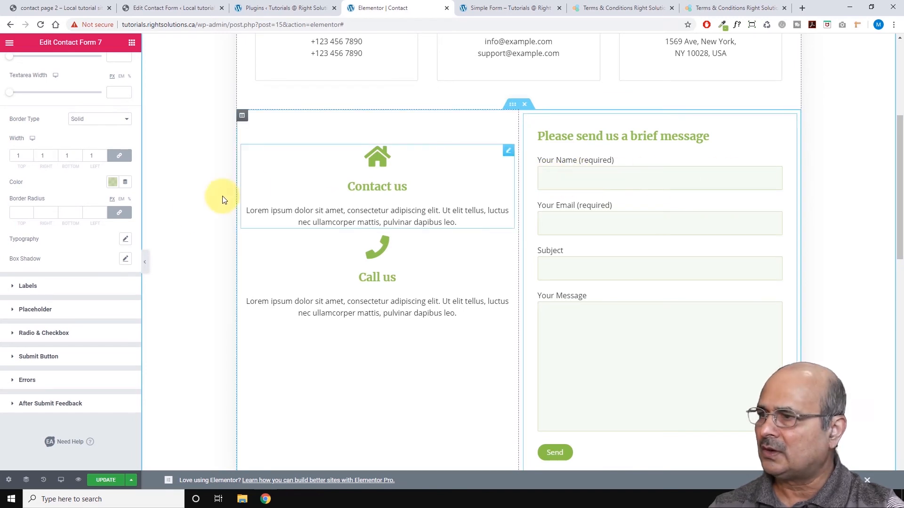
pyautogui.click(25, 210)
pyautogui.write('5')
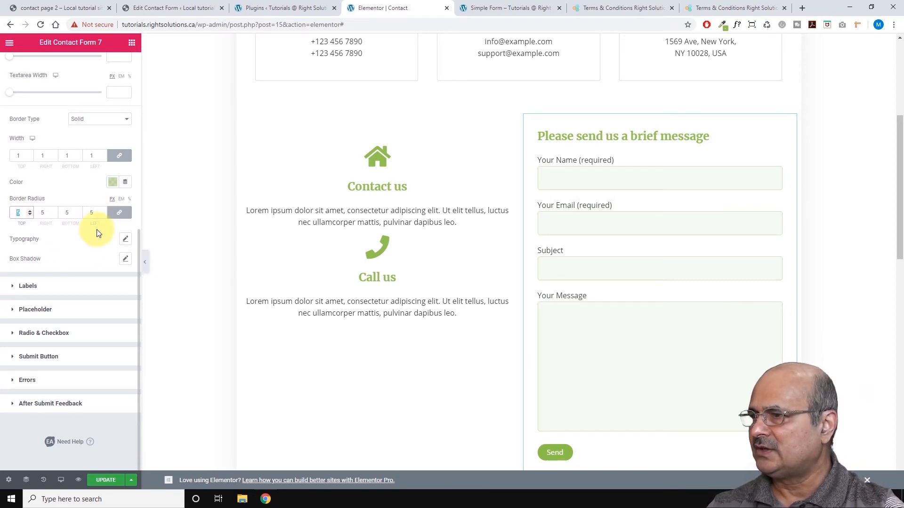
# Try changing the line height of the input and textarea typography, and reset the typography to default.
pyautogui.click(126, 240)
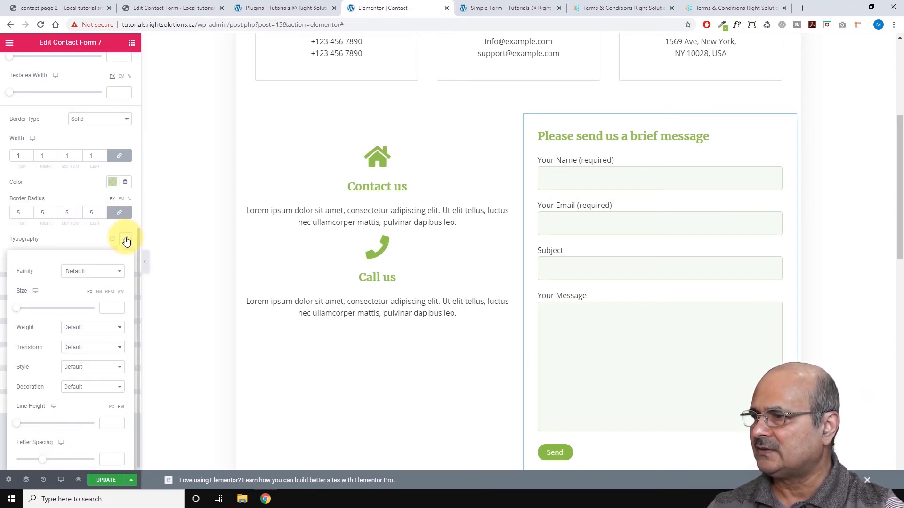
pyautogui.scroll(-1, 72, 231)
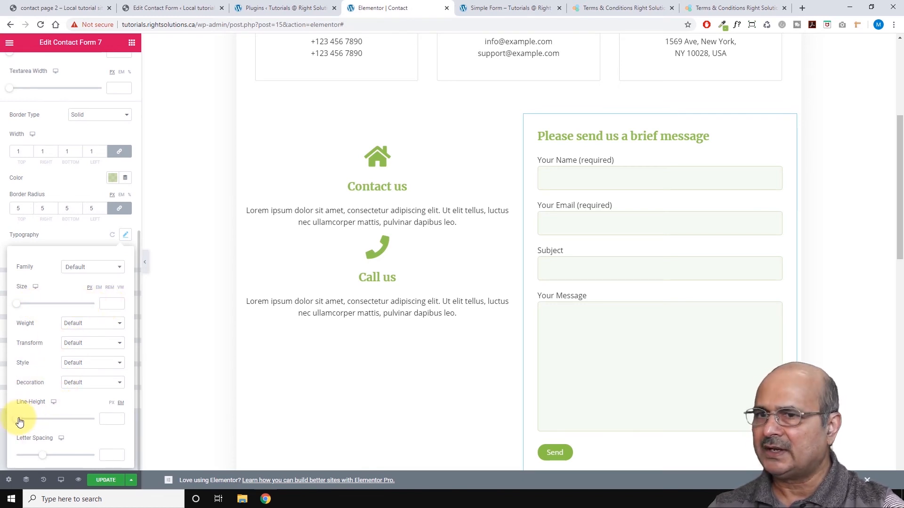
pyautogui.moveTo(18, 422)
pyautogui.mouseDown()
pyautogui.moveTo(27, 419)
pyautogui.moveTo(2, 419)
pyautogui.mouseUp()
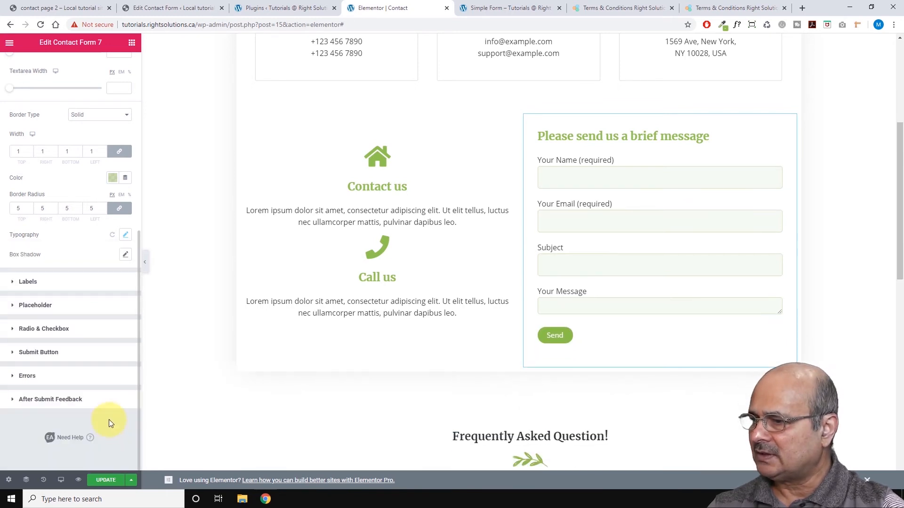
pyautogui.click(112, 234)
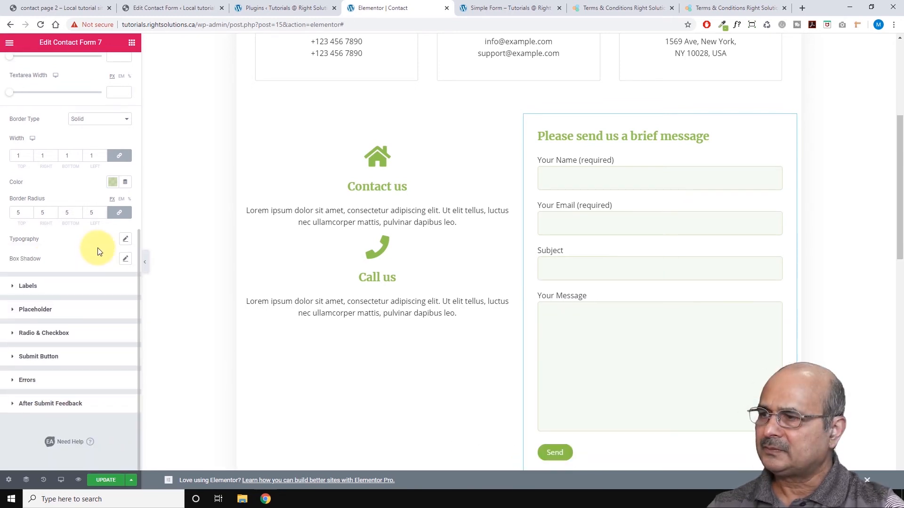
# Try a box shadow on the form's input fields and textarea, and reset it to default.
pyautogui.click(126, 259)
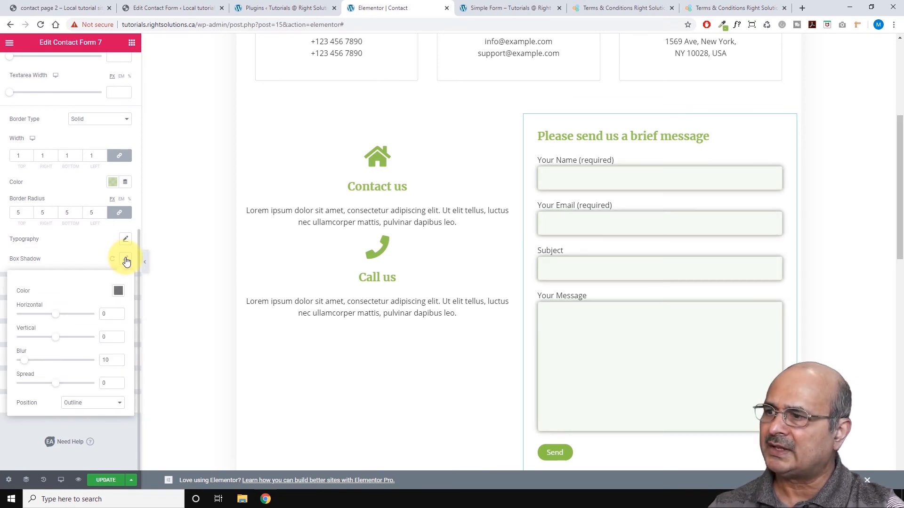
pyautogui.click(110, 261)
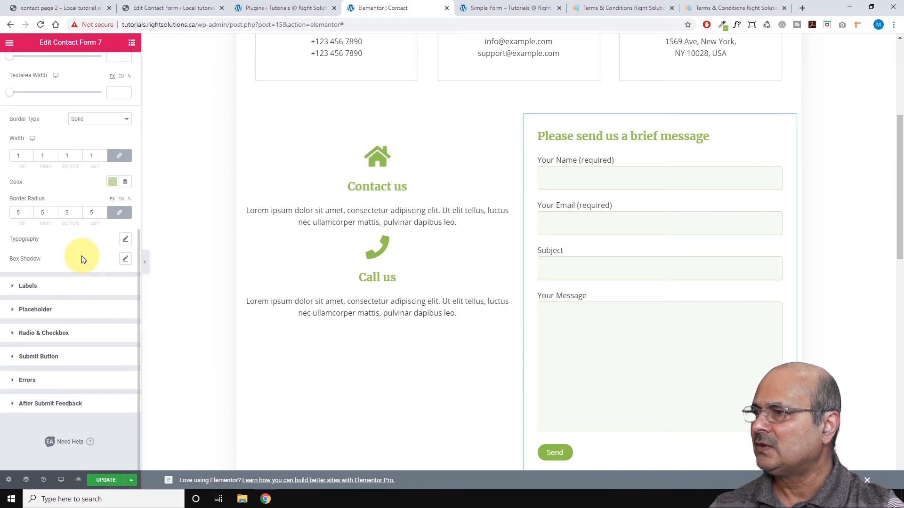
pyautogui.scroll(7, 81, 259)
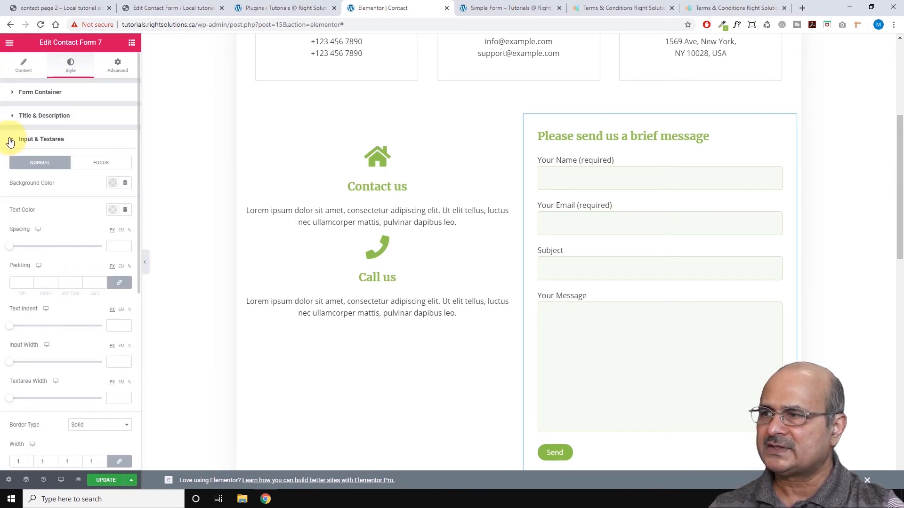
pyautogui.click(10, 141)
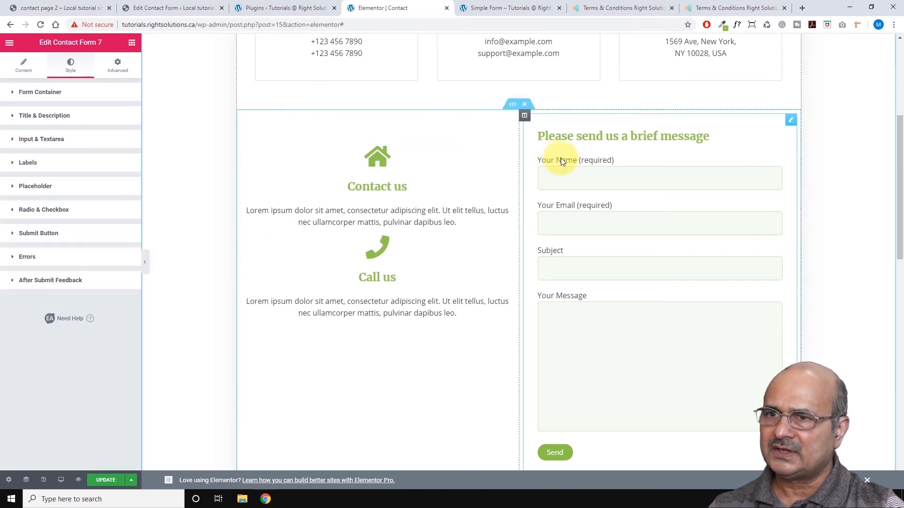
# Set the text color of the form's labels to the light green preset swatch.
pyautogui.click(16, 163)
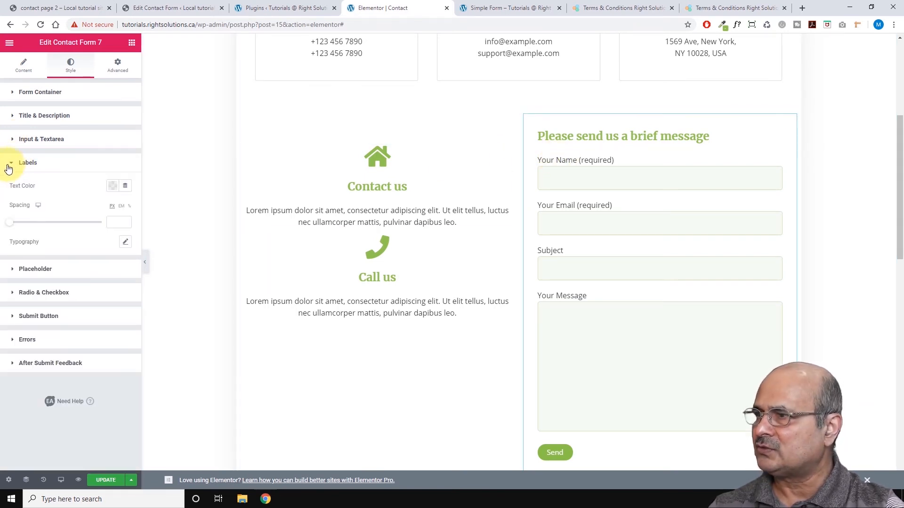
pyautogui.click(113, 187)
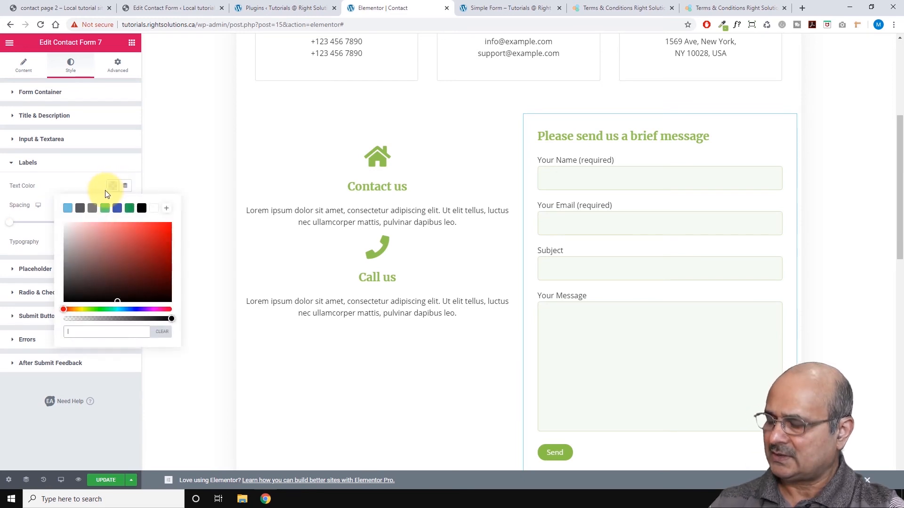
pyautogui.click(104, 208)
pyautogui.click(81, 165)
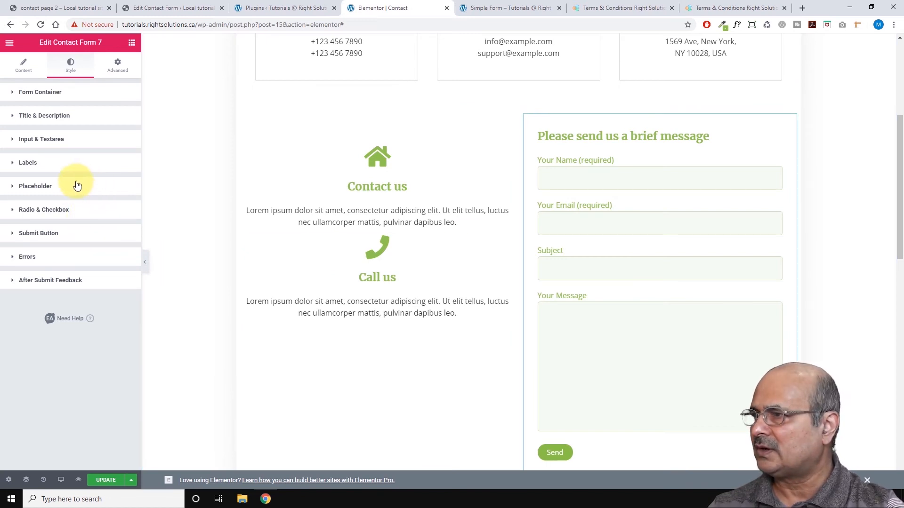
# Try a font size of 9 px in the label typography, and clear the size again.
pyautogui.click(15, 165)
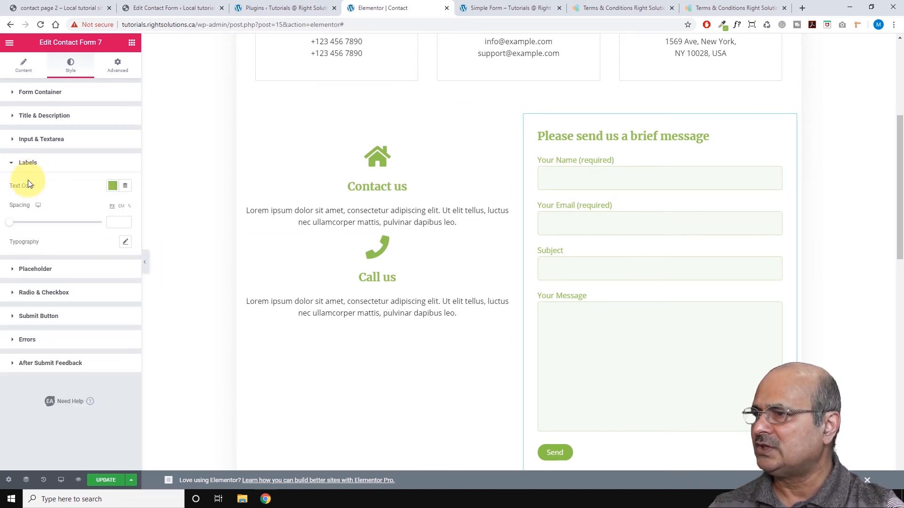
pyautogui.click(126, 243)
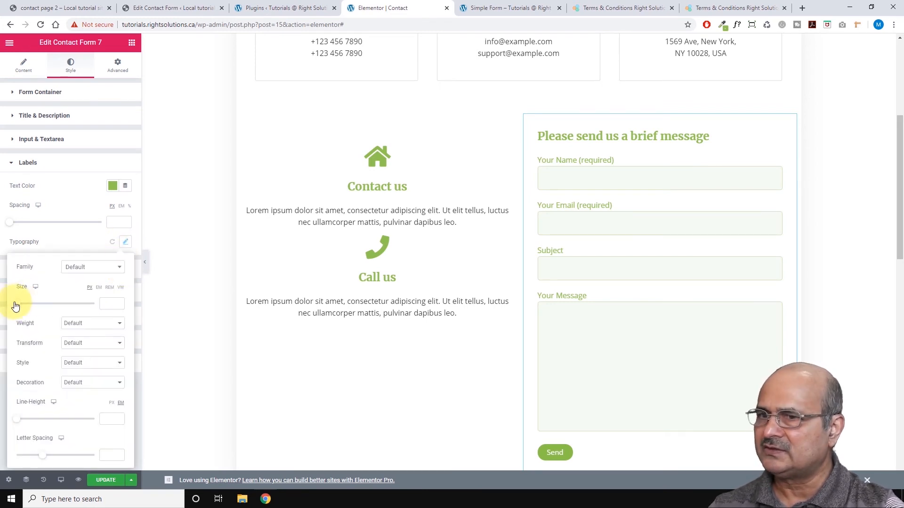
pyautogui.moveTo(16, 306)
pyautogui.mouseDown()
pyautogui.moveTo(27, 305)
pyautogui.moveTo(19, 308)
pyautogui.mouseUp()
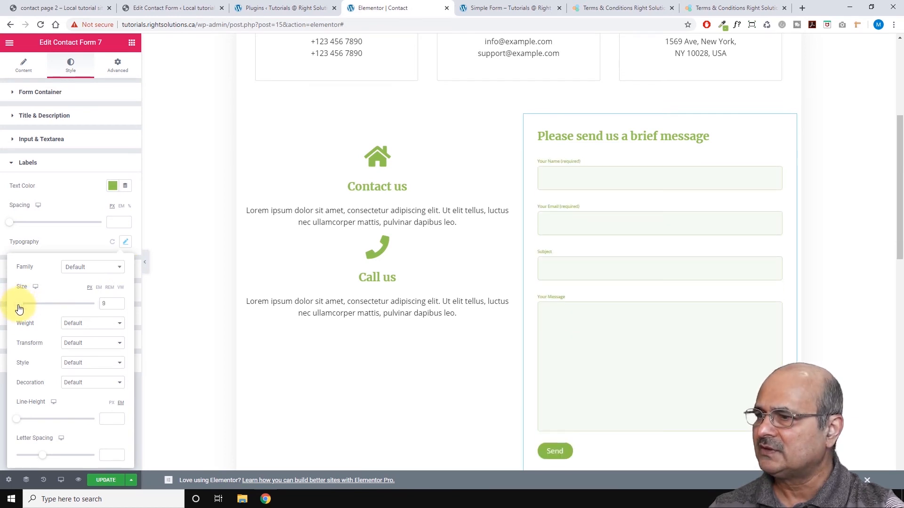
pyautogui.moveTo(114, 304); pyautogui.dragTo(93, 306)
pyautogui.press('BackSpace')
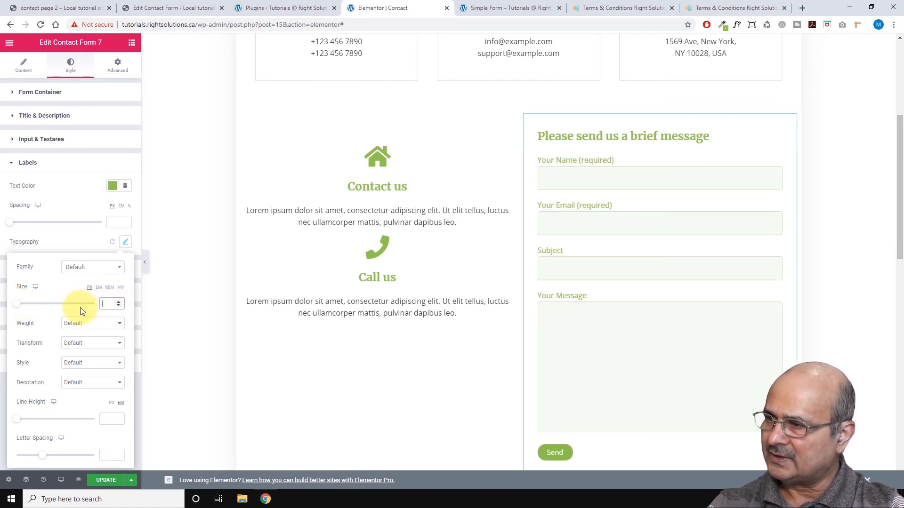
pyautogui.click(76, 216)
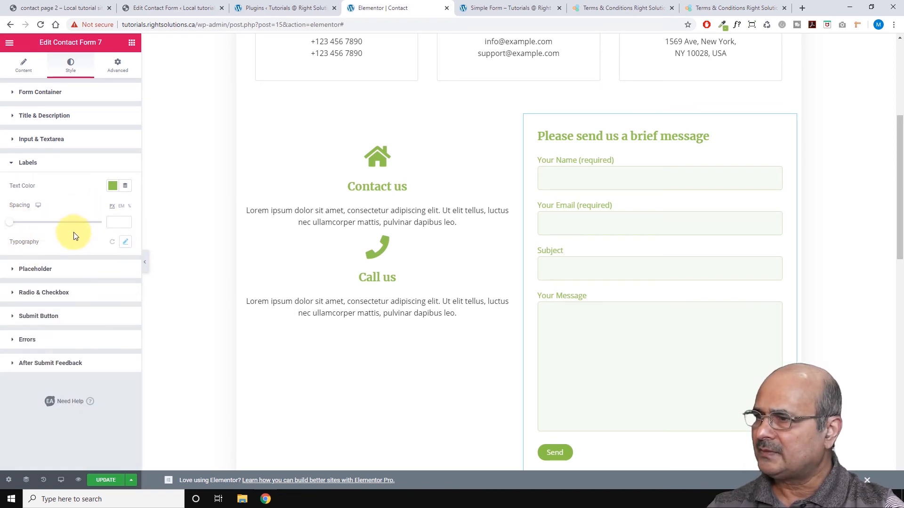
pyautogui.click(13, 165)
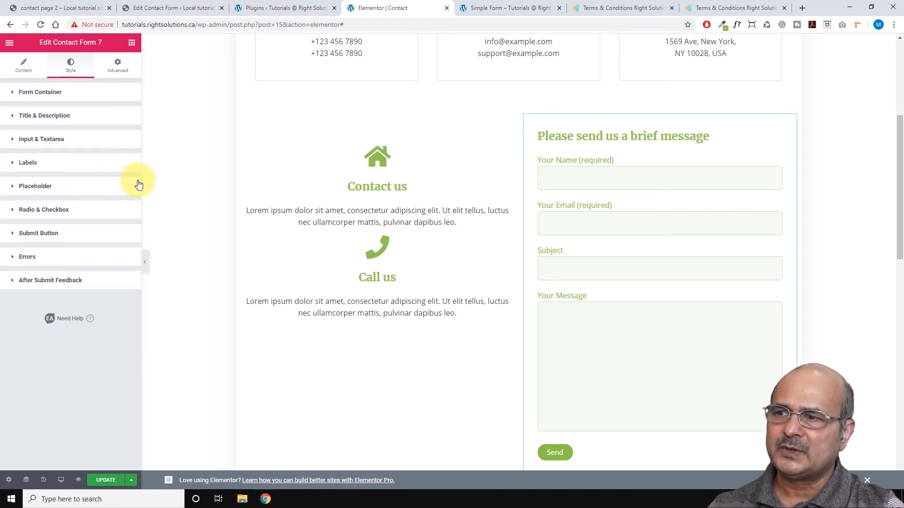
# Examine the placeholder style options and check the Your Name field in the form for placeholder text.
pyautogui.scroll(-2, 641, 296)
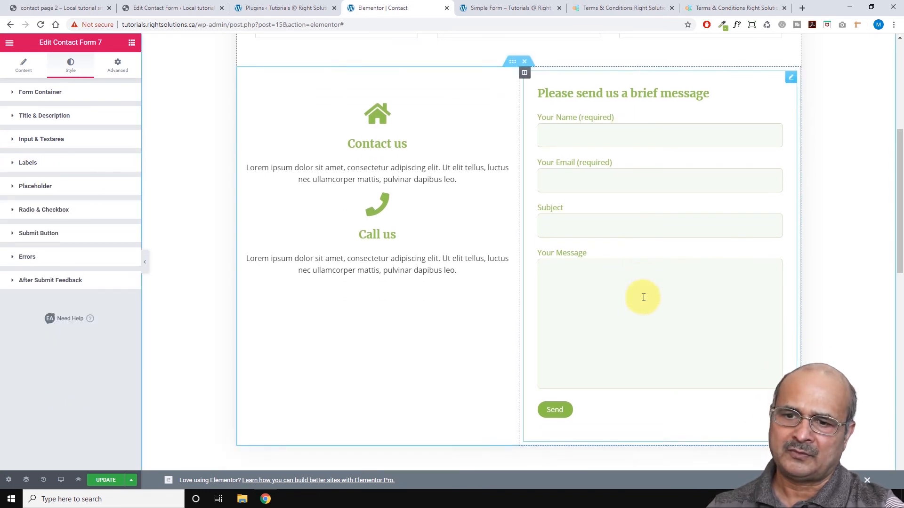
pyautogui.scroll(2, 646, 293)
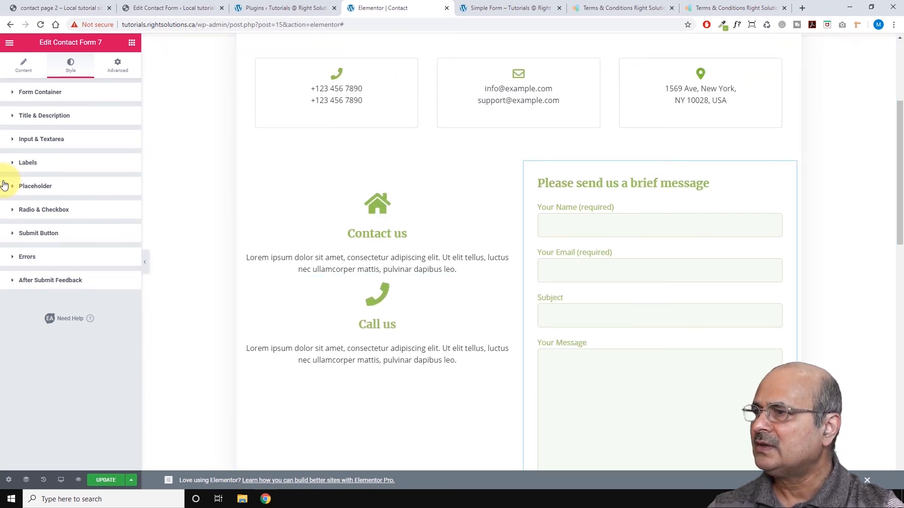
pyautogui.click(13, 186)
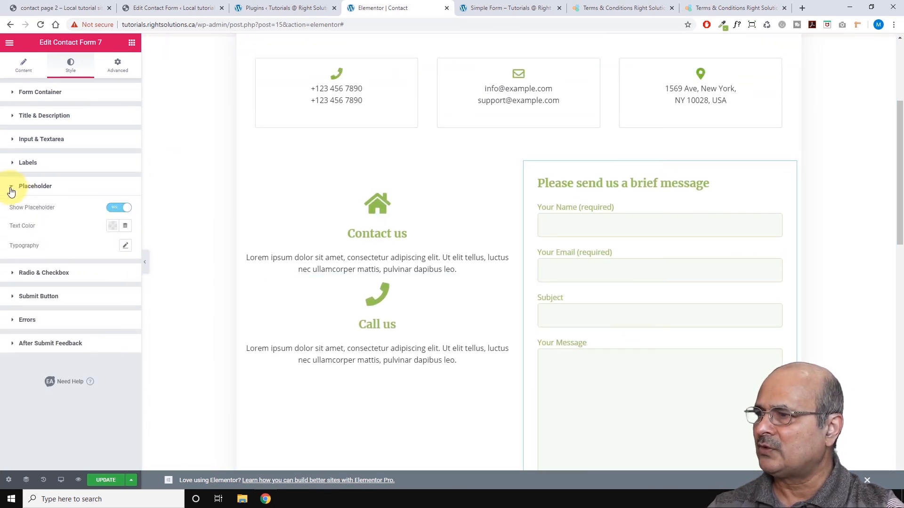
pyautogui.click(558, 223)
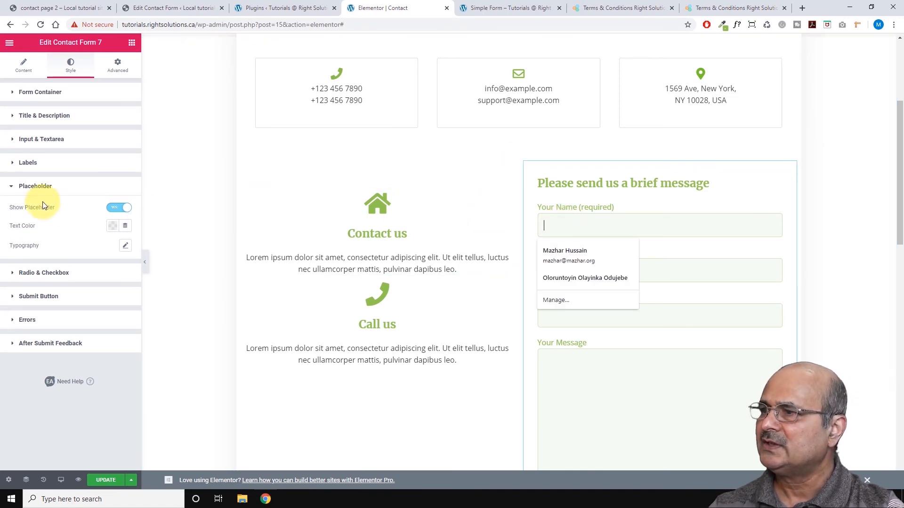
pyautogui.click(65, 222)
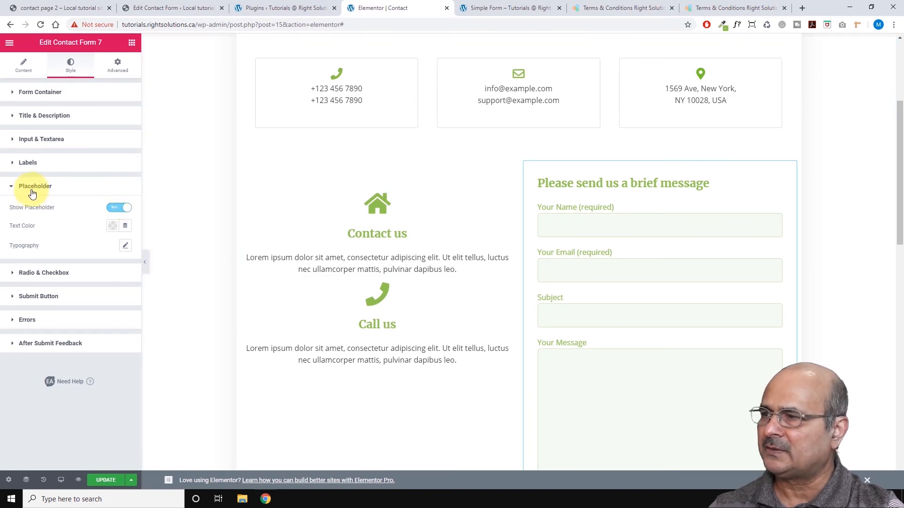
pyautogui.click(13, 189)
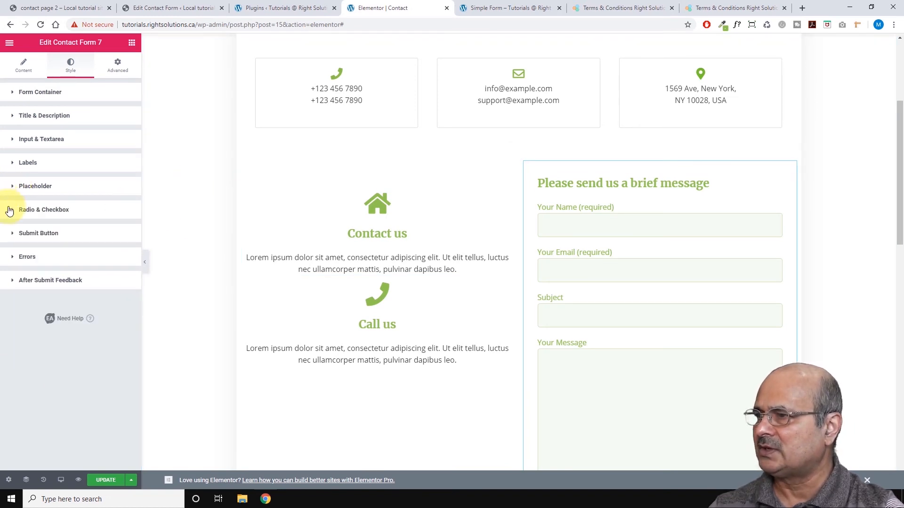
# Try center and right alignment for the form's submit button, and return it to left alignment.
pyautogui.scroll(-3, 626, 358)
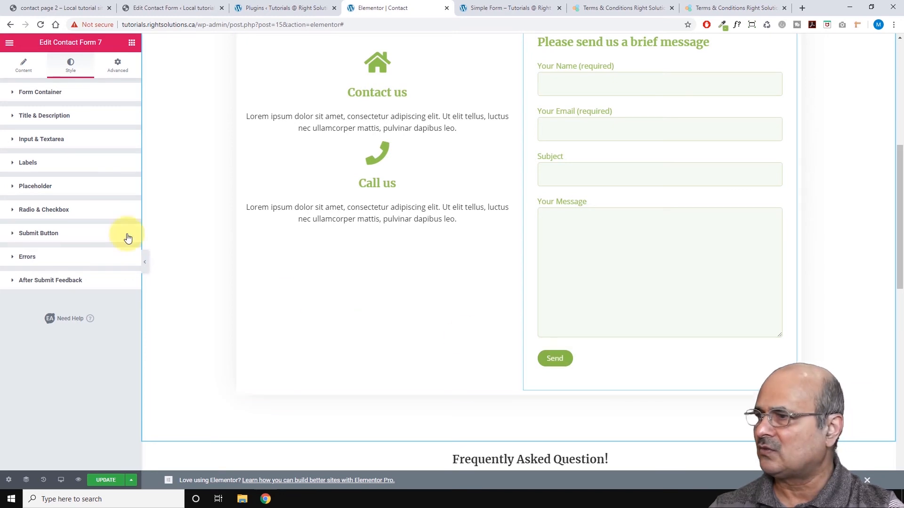
pyautogui.click(10, 235)
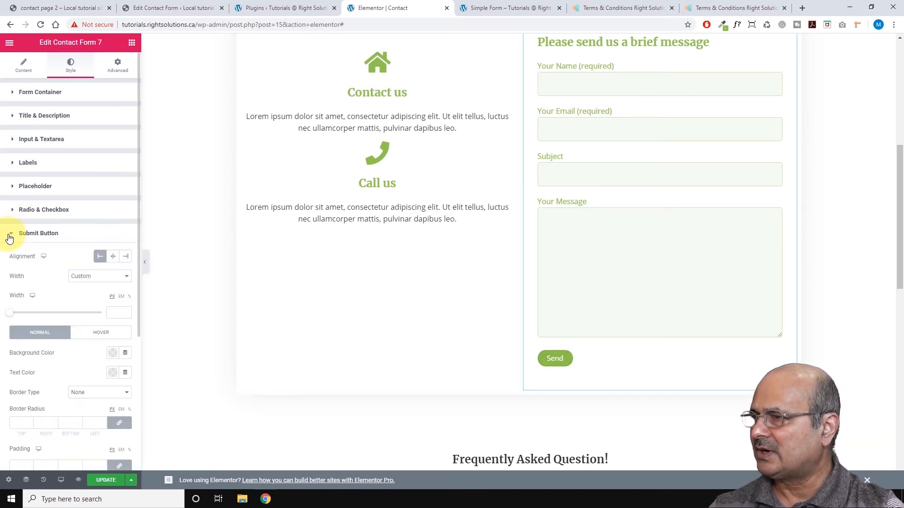
pyautogui.scroll(-2, 75, 208)
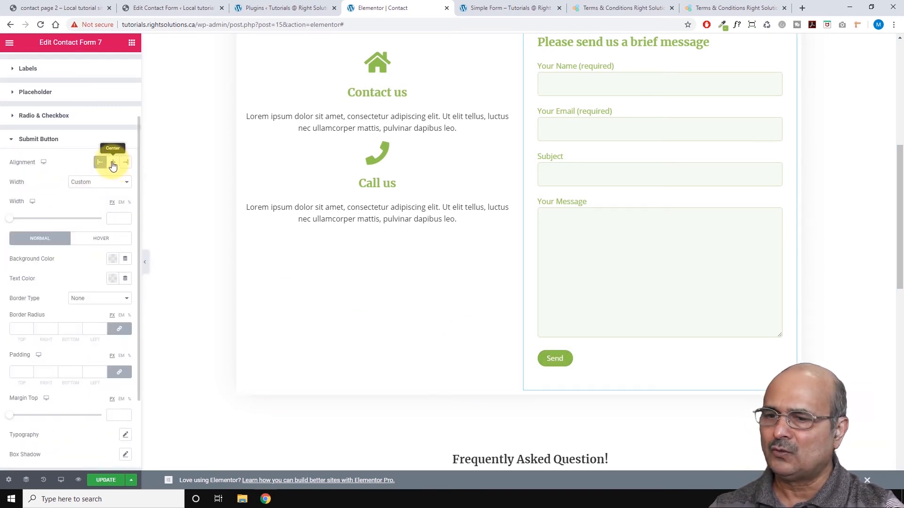
pyautogui.click(113, 164)
pyautogui.click(125, 163)
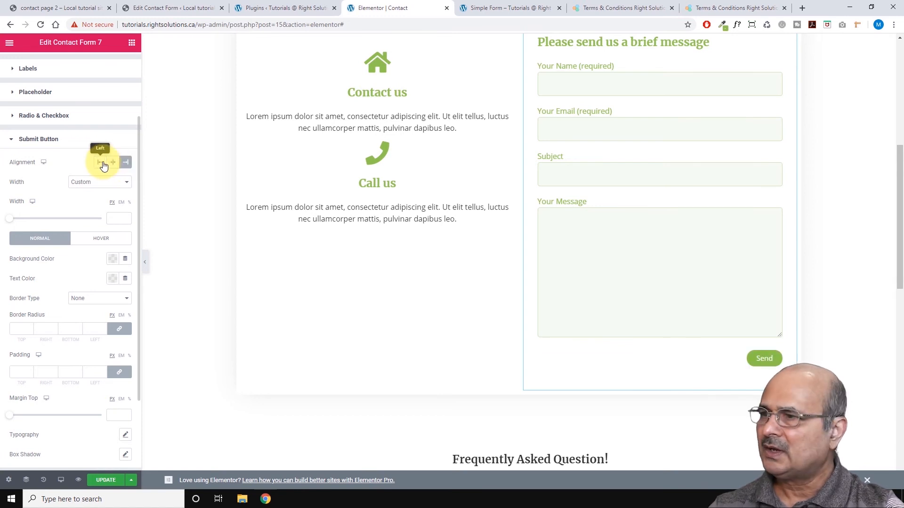
pyautogui.click(99, 163)
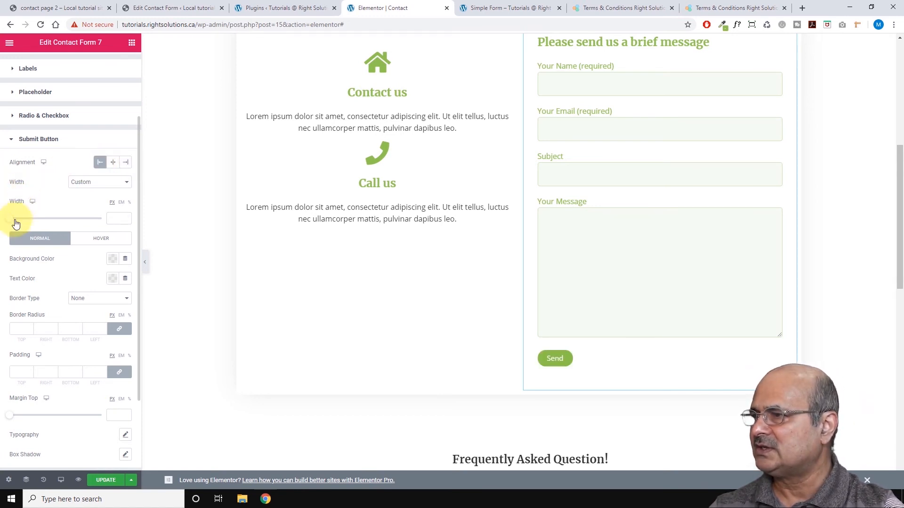
# Set the submit button's custom width to 150 px.
pyautogui.moveTo(9, 223)
pyautogui.mouseDown()
pyautogui.moveTo(33, 220)
pyautogui.moveTo(24, 219)
pyautogui.mouseUp()
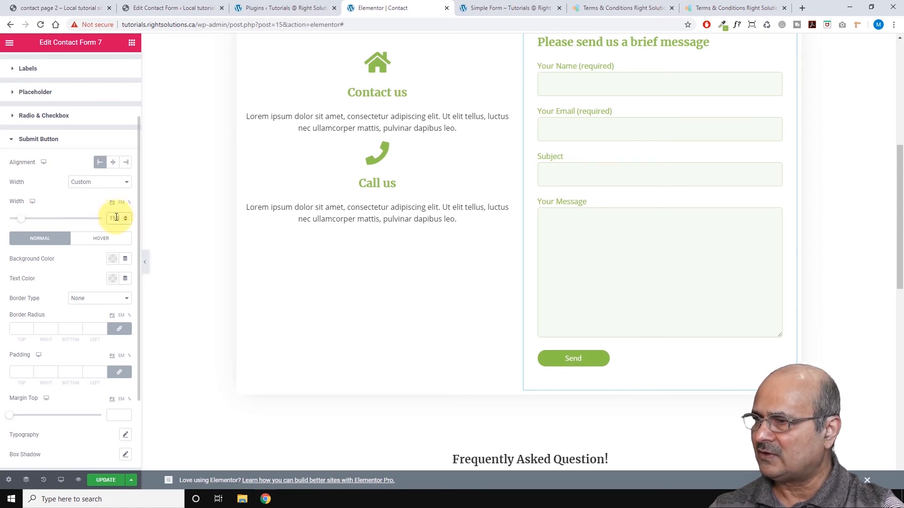
pyautogui.moveTo(116, 217); pyautogui.dragTo(94, 220)
pyautogui.write('150')
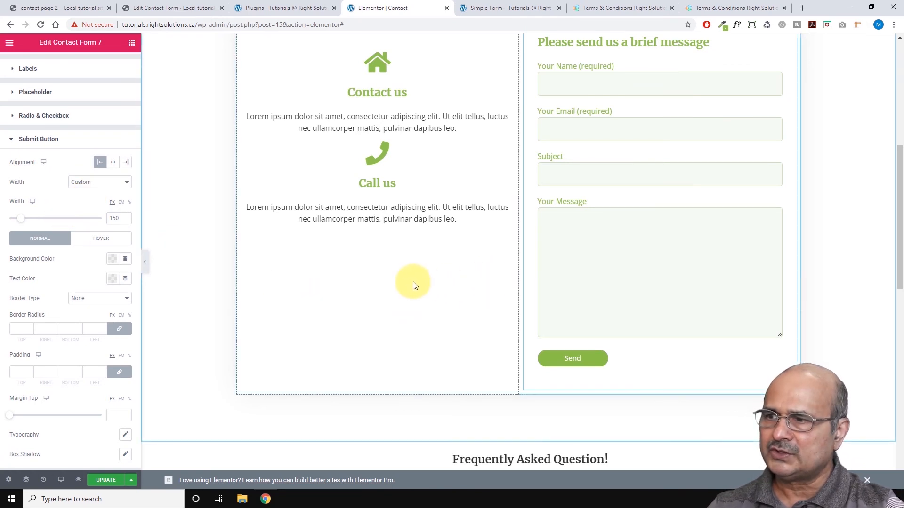
# Try padding of 10 and 15 px on all sides of the submit button, and clear the padding again.
pyautogui.scroll(-1, 77, 246)
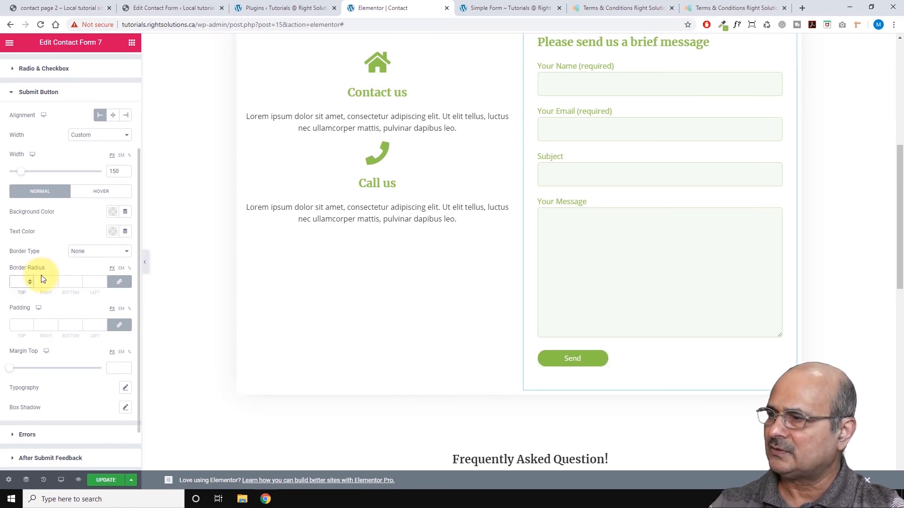
pyautogui.scroll(-1, 72, 301)
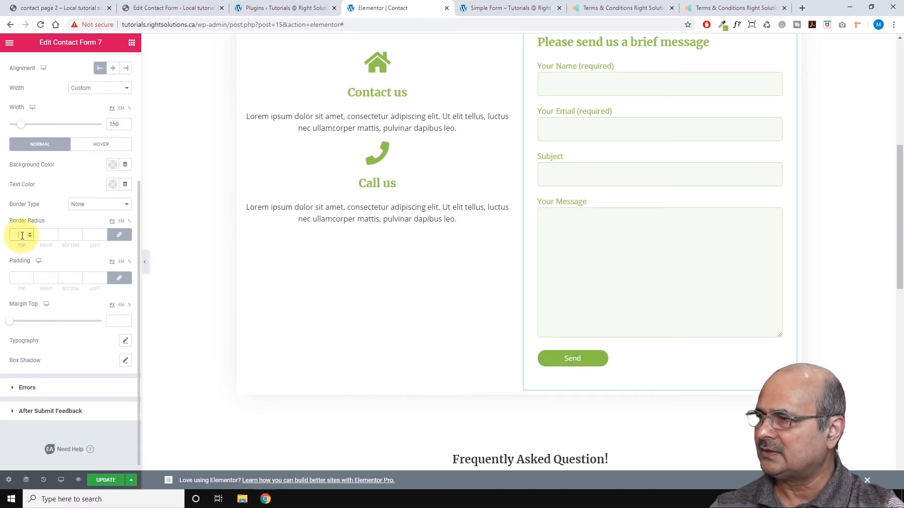
pyautogui.click(21, 278)
pyautogui.write('1010')
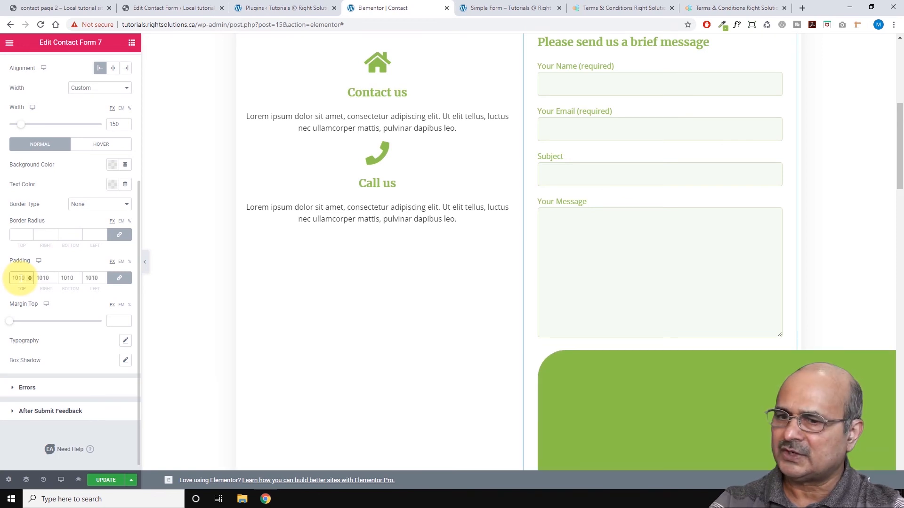
pyautogui.press('BackSpace')
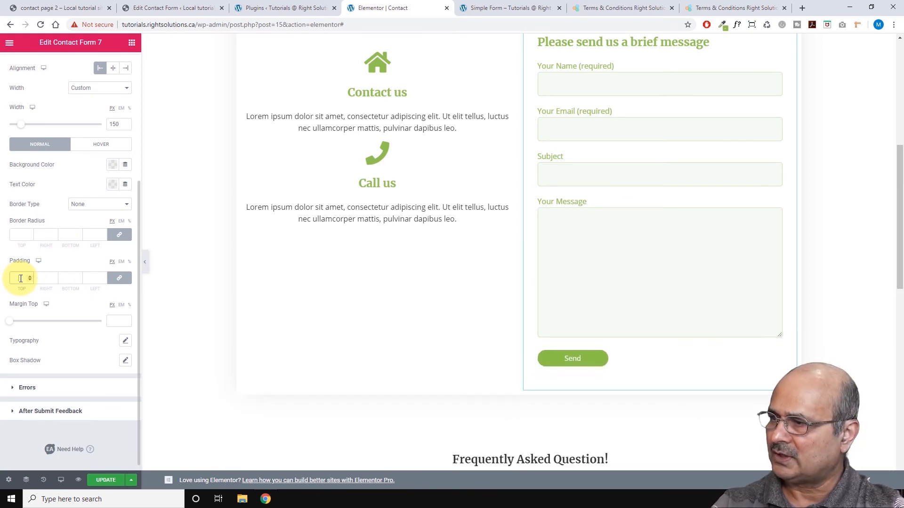
pyautogui.write('10')
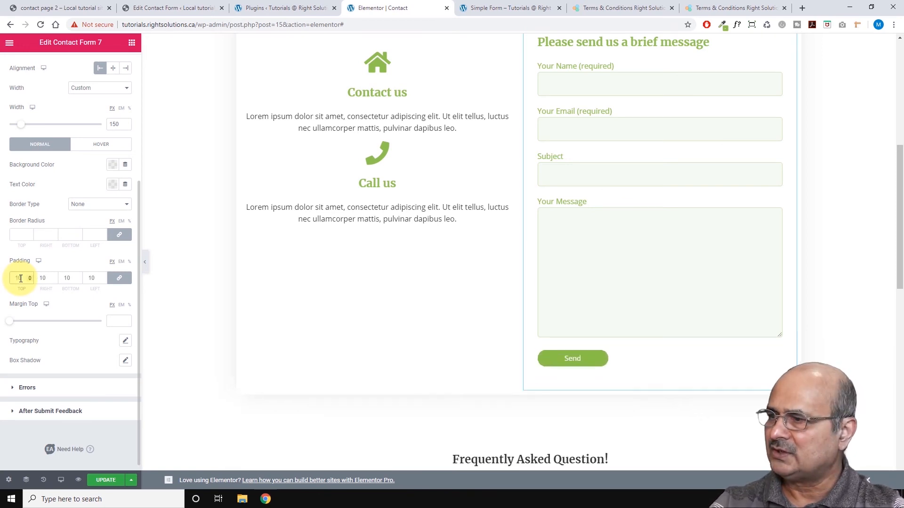
pyautogui.write('10')
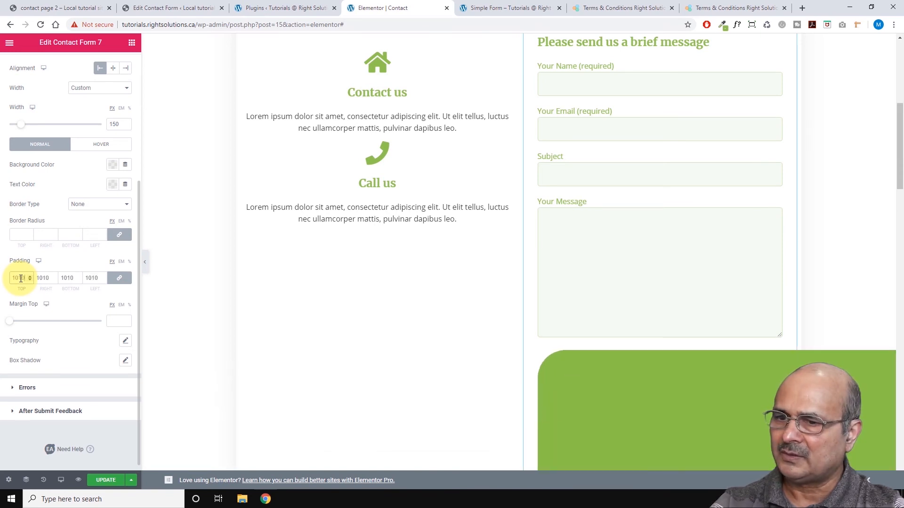
pyautogui.write('1')
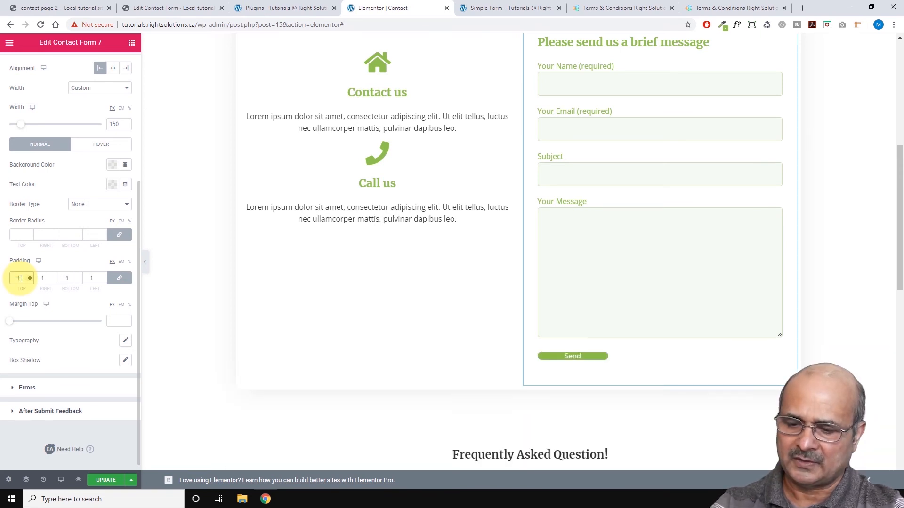
pyautogui.write('5')
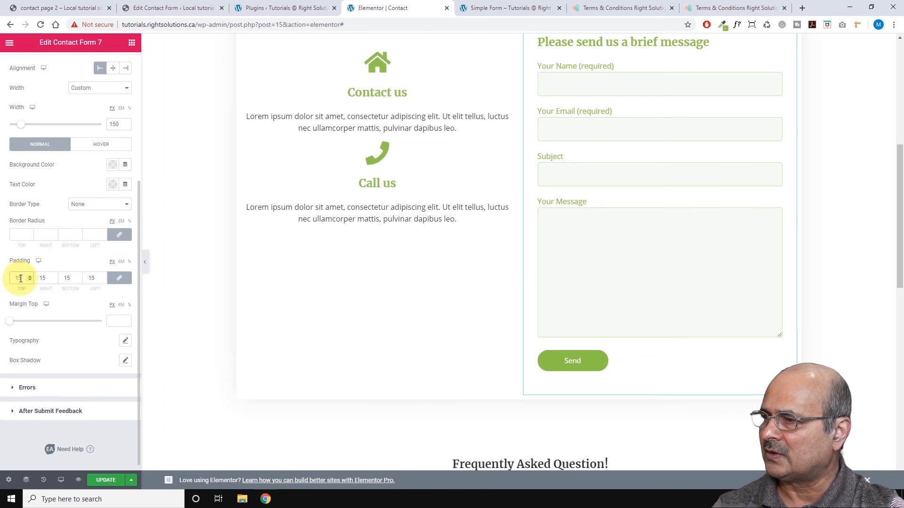
pyautogui.press('BackSpace')
pyautogui.press('BackSpace')
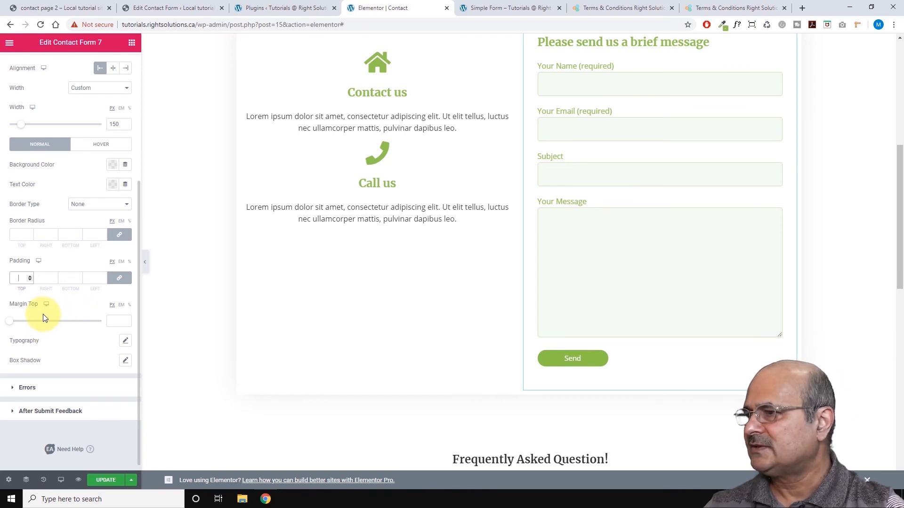
# Try a light red background color for the form's validation errors, and clear the color again.
pyautogui.scroll(3, 14, 178)
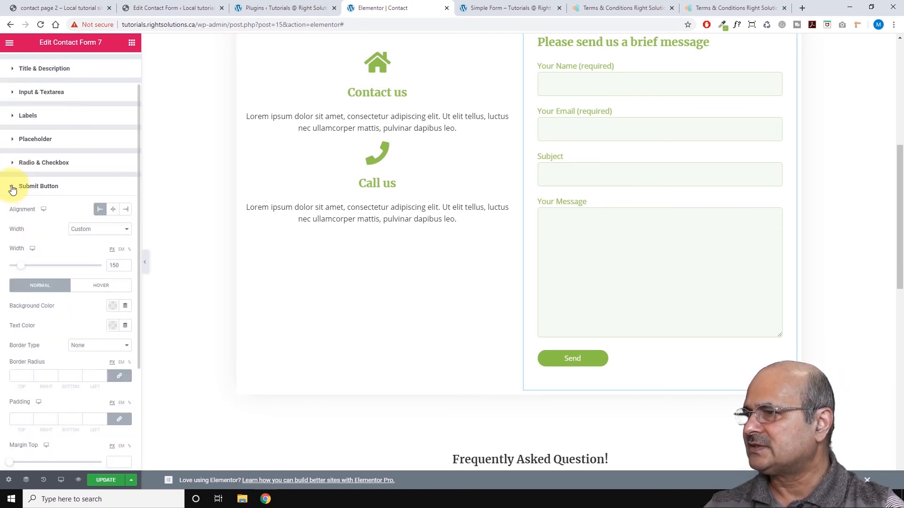
pyautogui.click(12, 187)
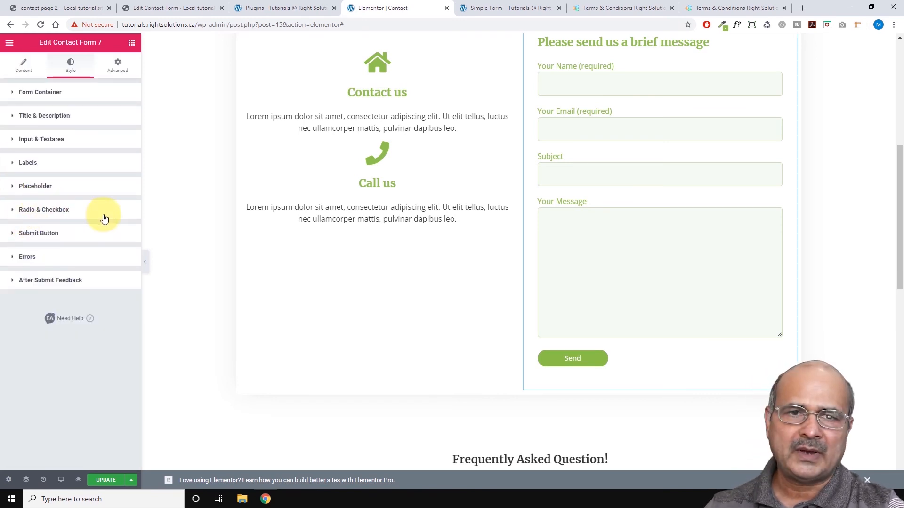
pyautogui.click(16, 258)
pyautogui.scroll(-2, 89, 295)
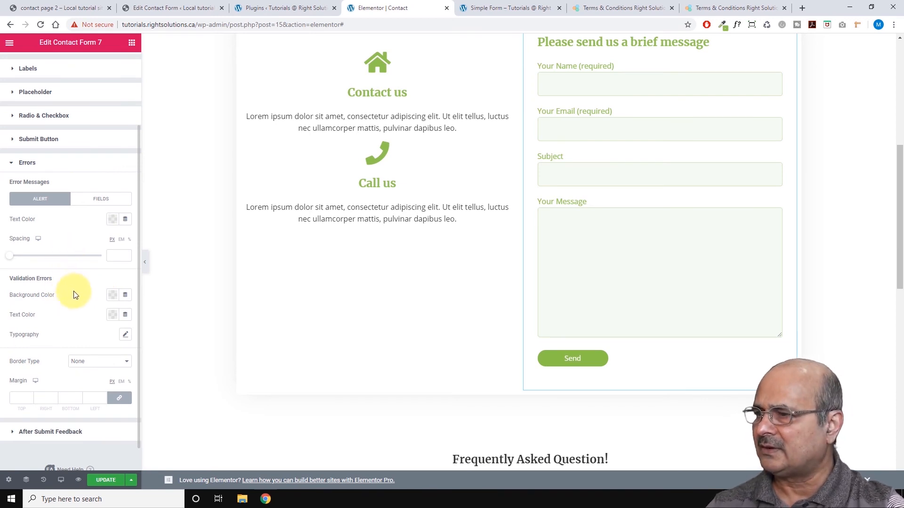
pyautogui.click(111, 299)
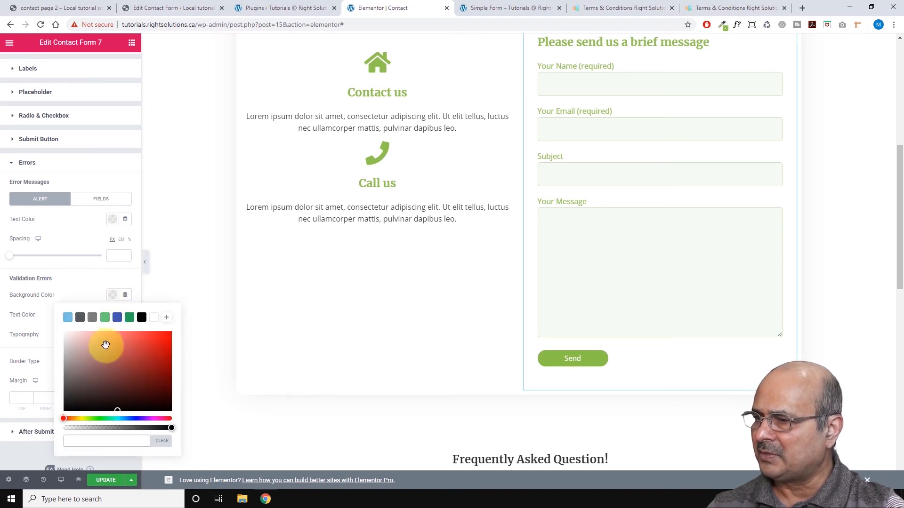
pyautogui.click(91, 339)
pyautogui.click(96, 301)
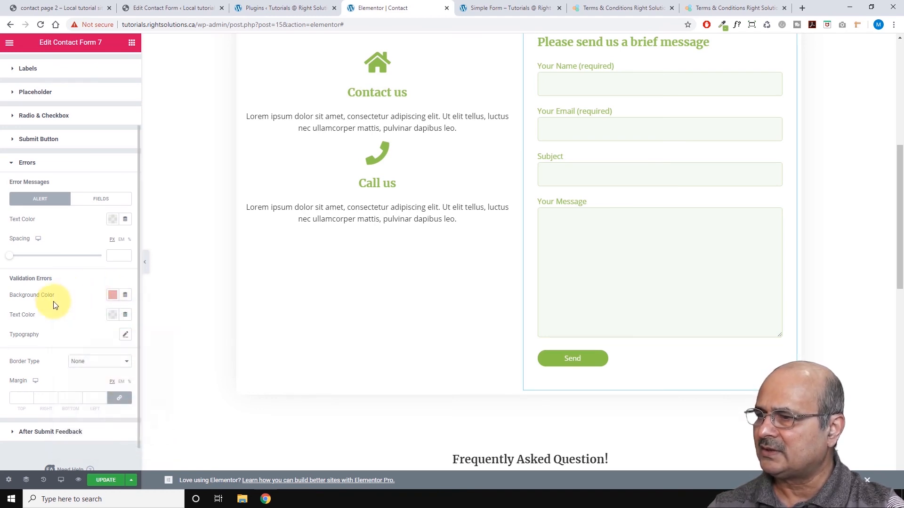
pyautogui.click(112, 295)
pyautogui.click(161, 441)
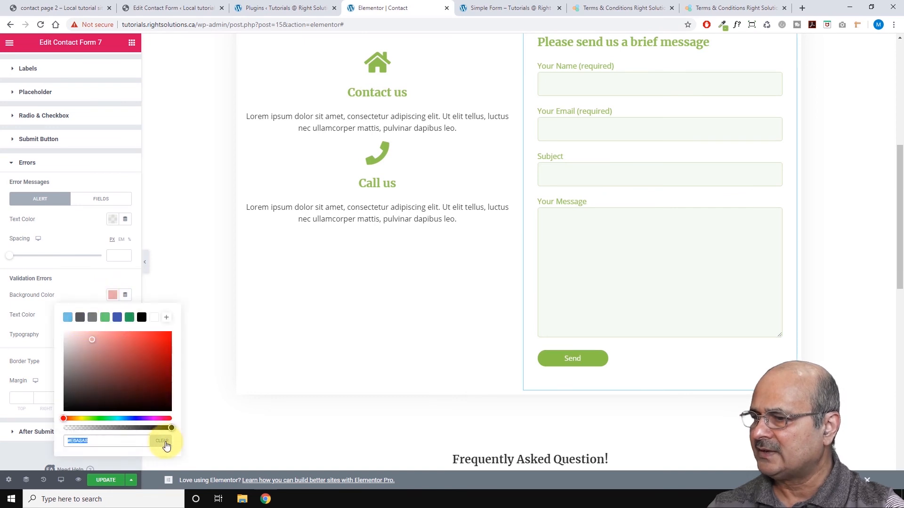
pyautogui.click(81, 282)
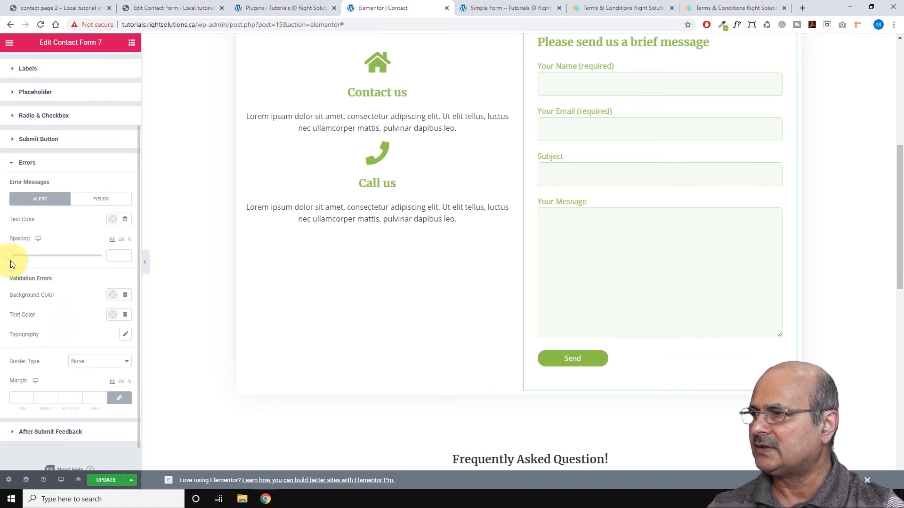
# Examine the form's After Submit Feedback style options.
pyautogui.click(13, 163)
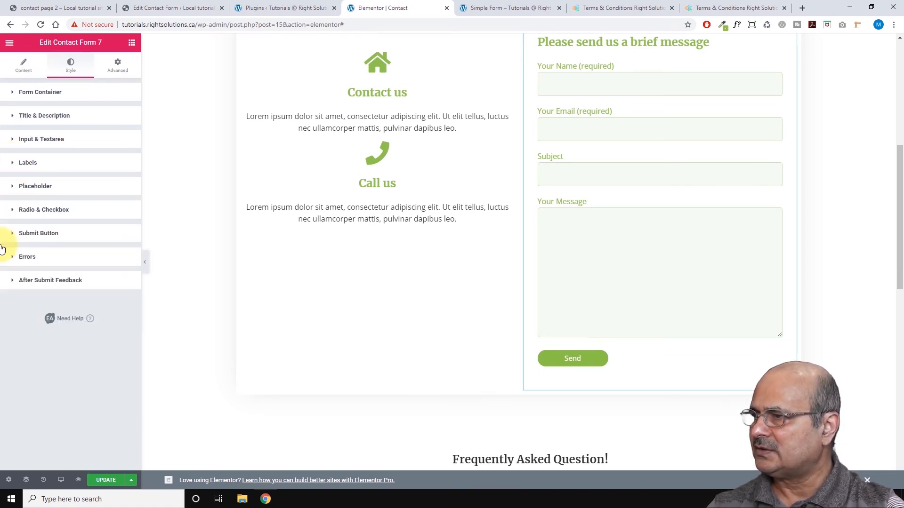
pyautogui.click(12, 281)
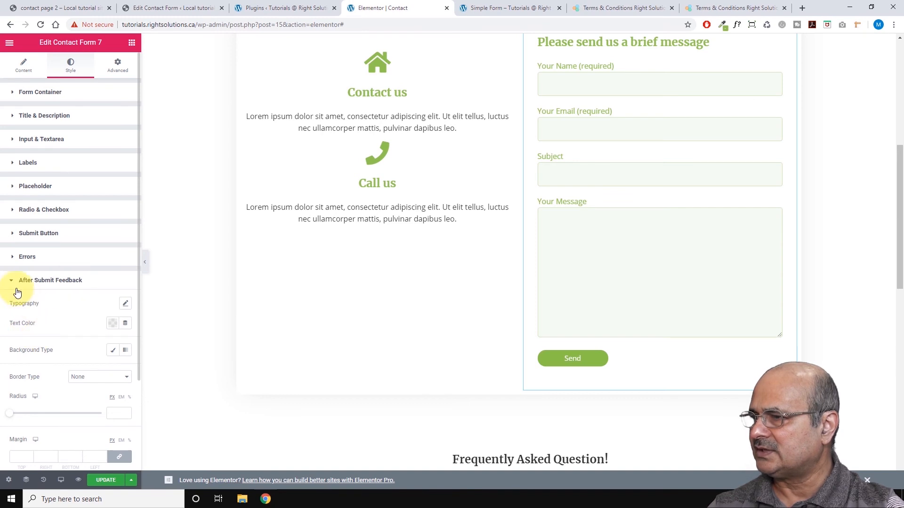
pyautogui.scroll(-2, 61, 311)
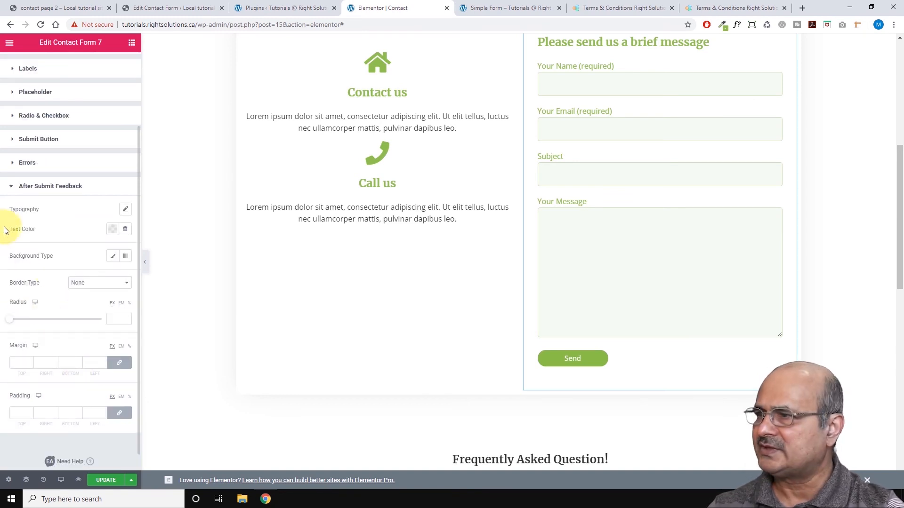
pyautogui.click(11, 187)
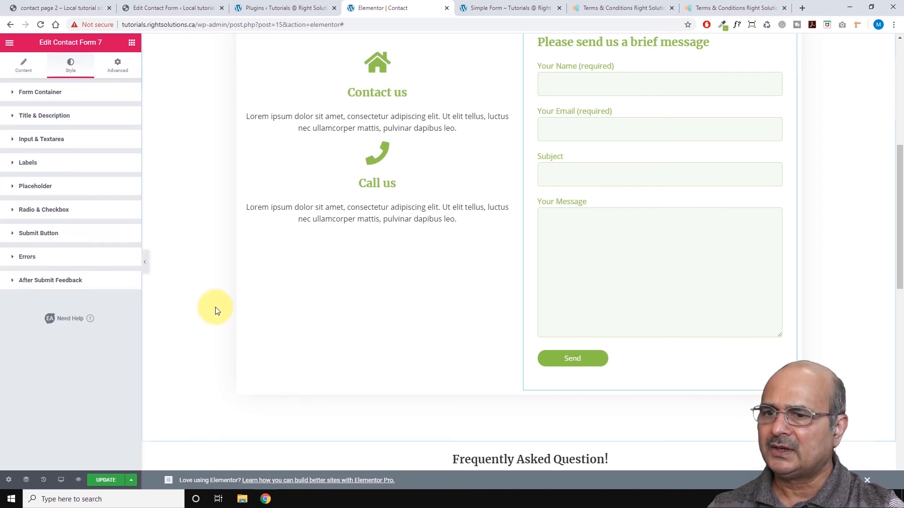
# Check the layout of the contact section and update the Contact page.
pyautogui.scroll(2, 499, 249)
pyautogui.scroll(1, 479, 252)
pyautogui.scroll(-2, 467, 252)
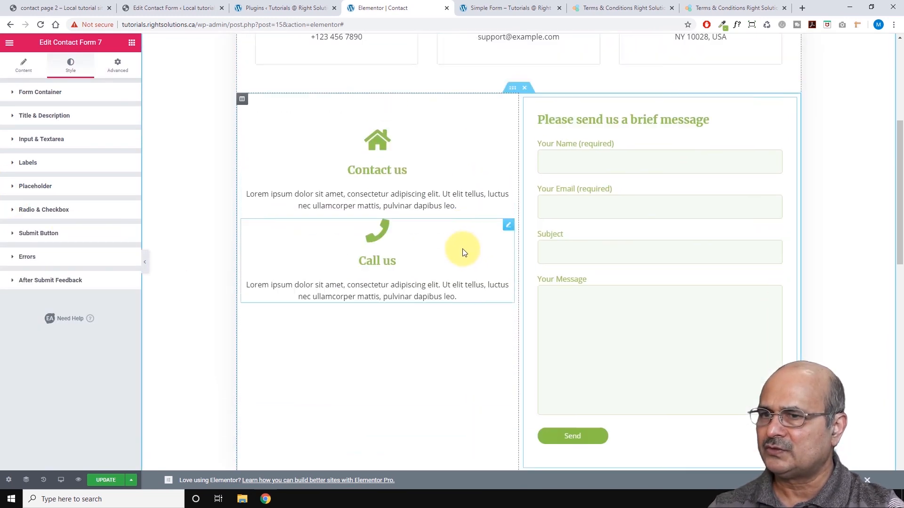
pyautogui.scroll(2, 462, 253)
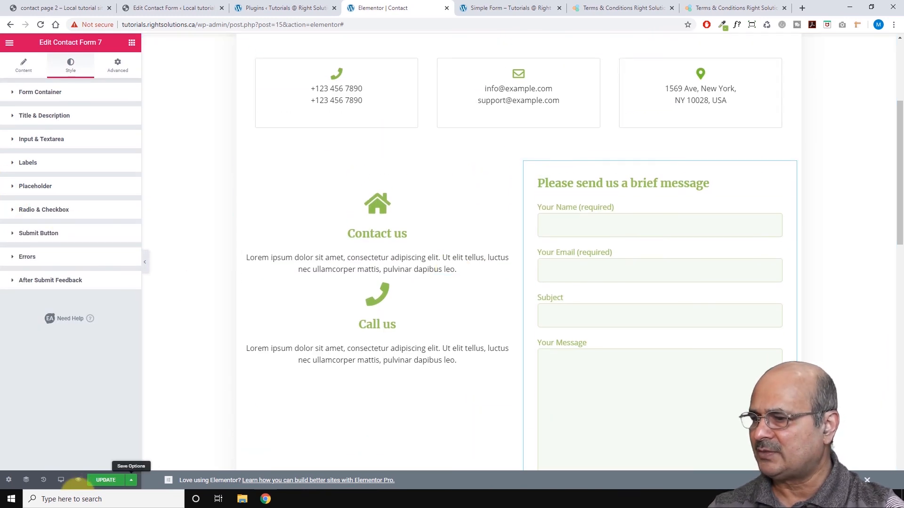
pyautogui.click(109, 480)
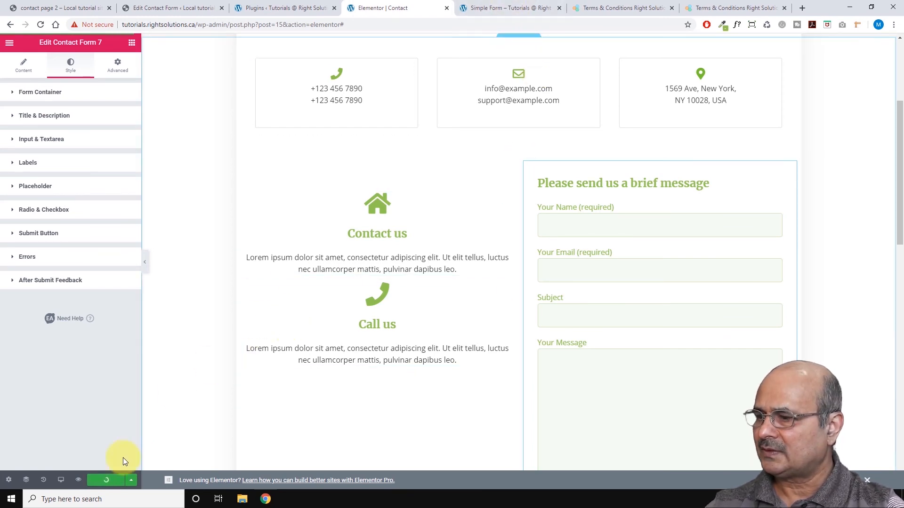
# Preview the Contact page and review the icon boxes, form fields and submit button.
pyautogui.click(78, 481)
pyautogui.click(460, 7)
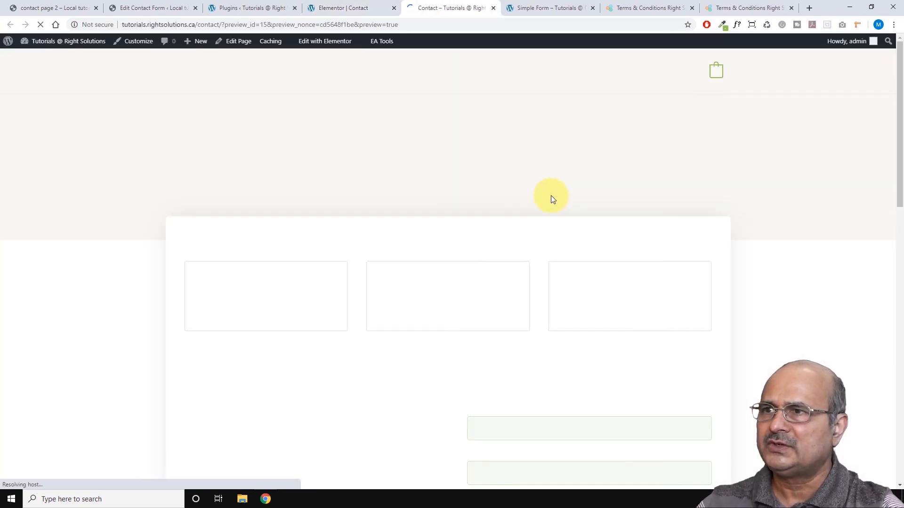
pyautogui.scroll(-4, 509, 217)
pyautogui.scroll(-2, 477, 231)
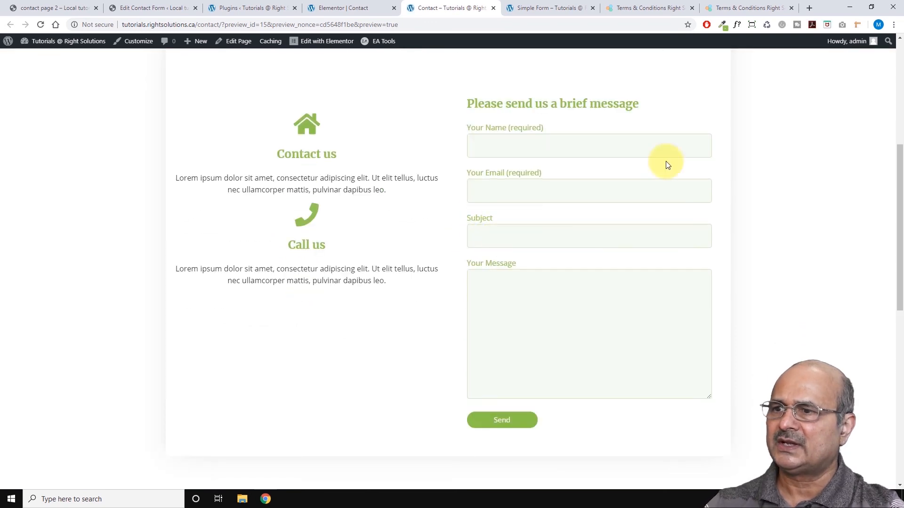
pyautogui.scroll(1, 388, 177)
pyautogui.scroll(4, 402, 176)
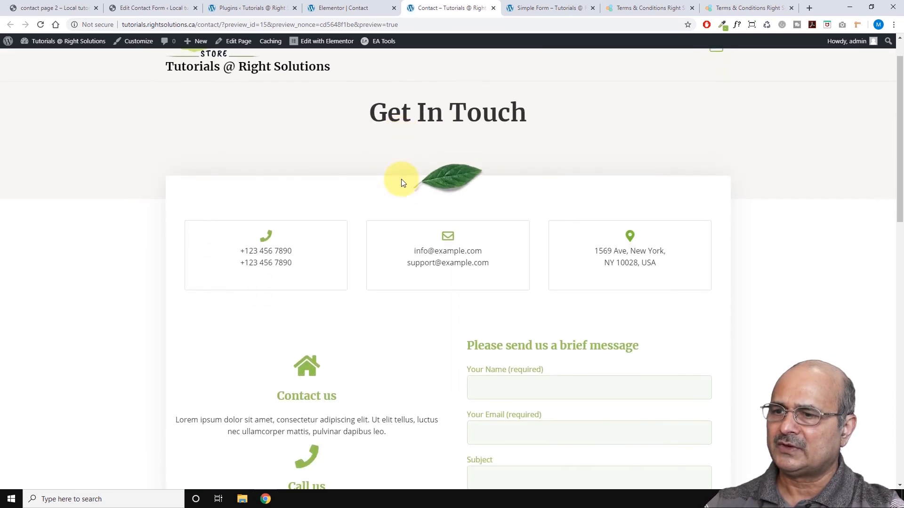
pyautogui.scroll(1, 401, 176)
pyautogui.scroll(-4, 402, 179)
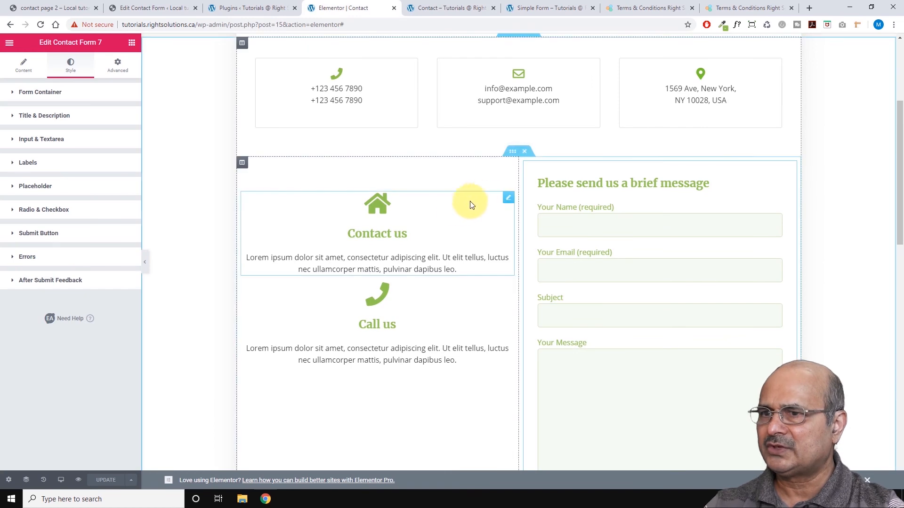
# Try a narrower boxed content width for the two-column inner section, and clear the value again.
pyautogui.click(512, 154)
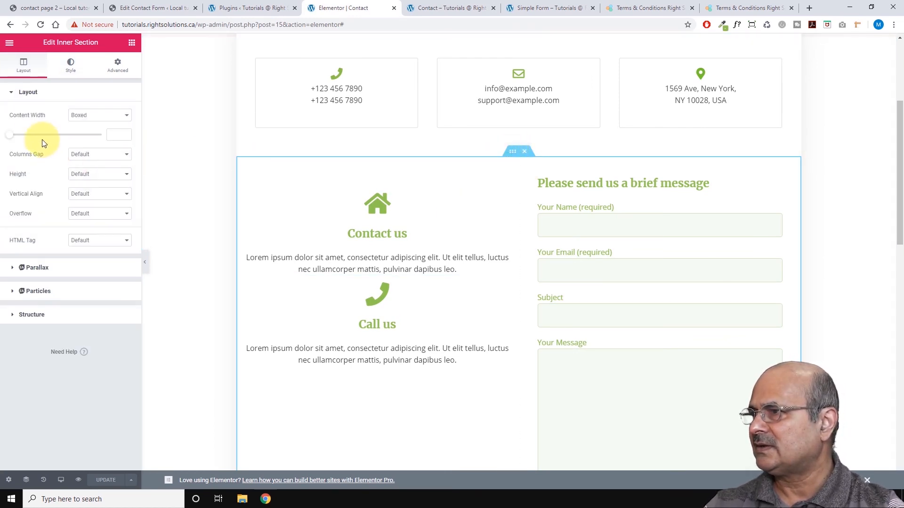
pyautogui.moveTo(9, 137); pyautogui.dragTo(53, 137)
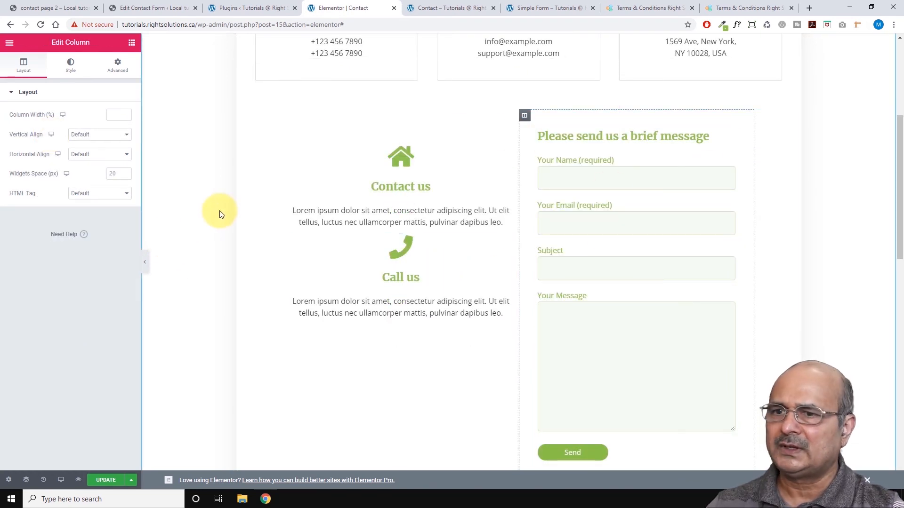
pyautogui.click(525, 118)
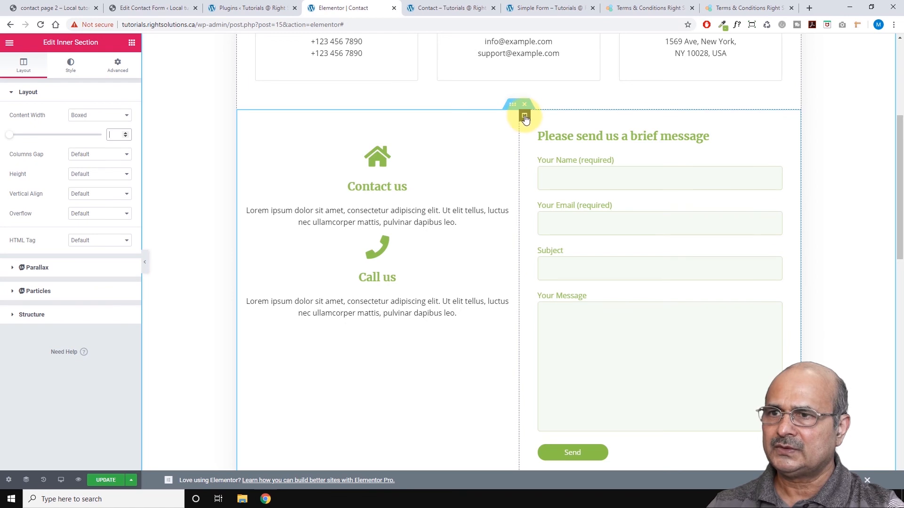
# Set the form column's padding to 20 px at top and bottom and 30 px at right and left, and update the page.
pyautogui.click(525, 118)
pyautogui.click(119, 66)
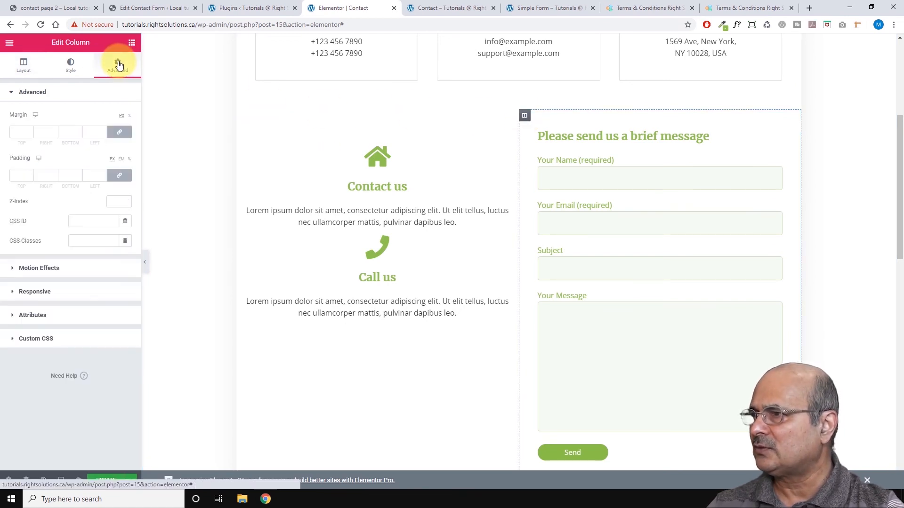
pyautogui.click(21, 176)
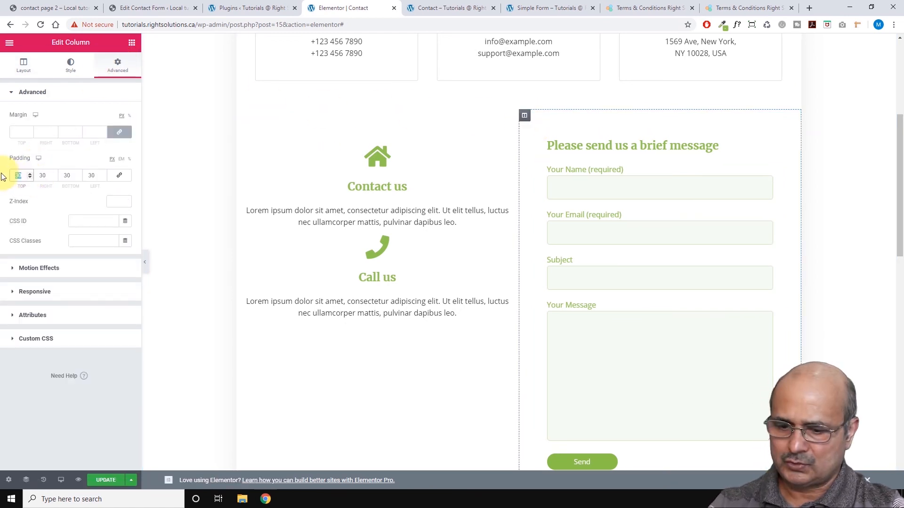
pyautogui.write('20')
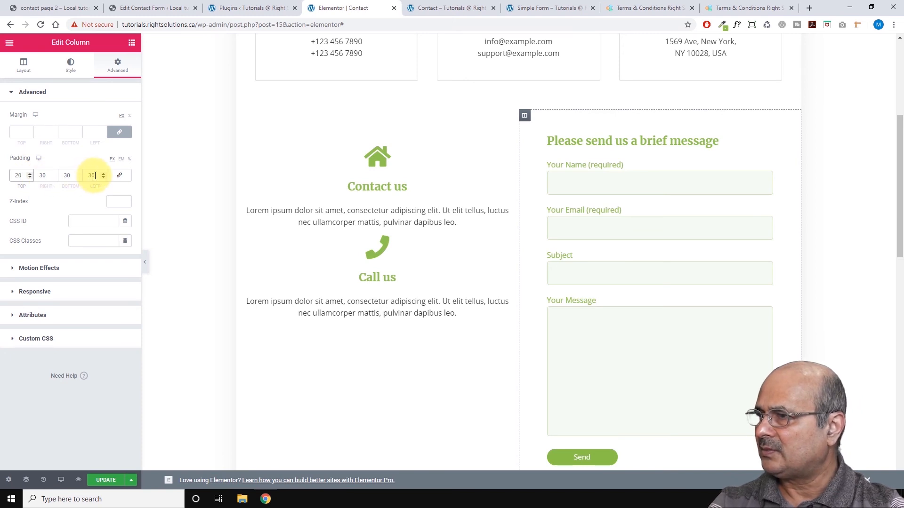
pyautogui.doubleClick(72, 174)
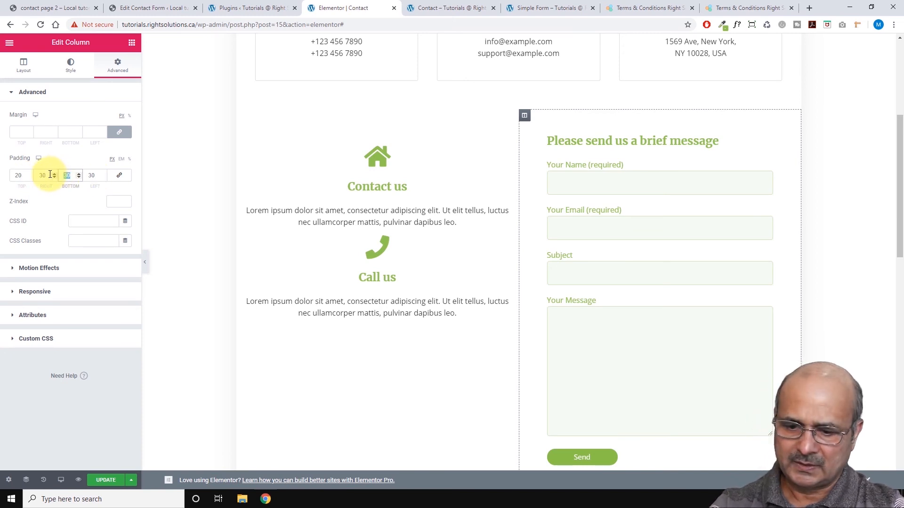
pyautogui.click(70, 156)
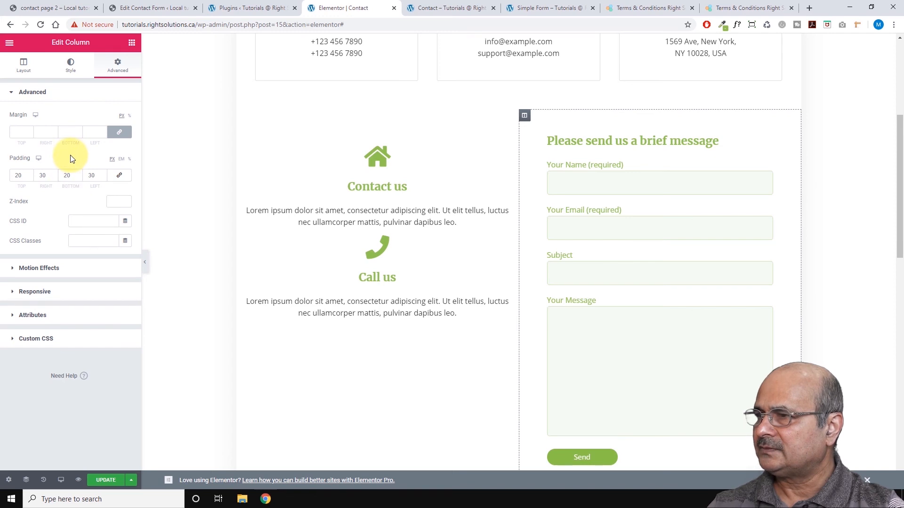
pyautogui.click(107, 481)
# Set the icon box column's padding, unlinked, to 0 at top and bottom and 40 px at right and left.
pyautogui.scroll(-1, 755, 329)
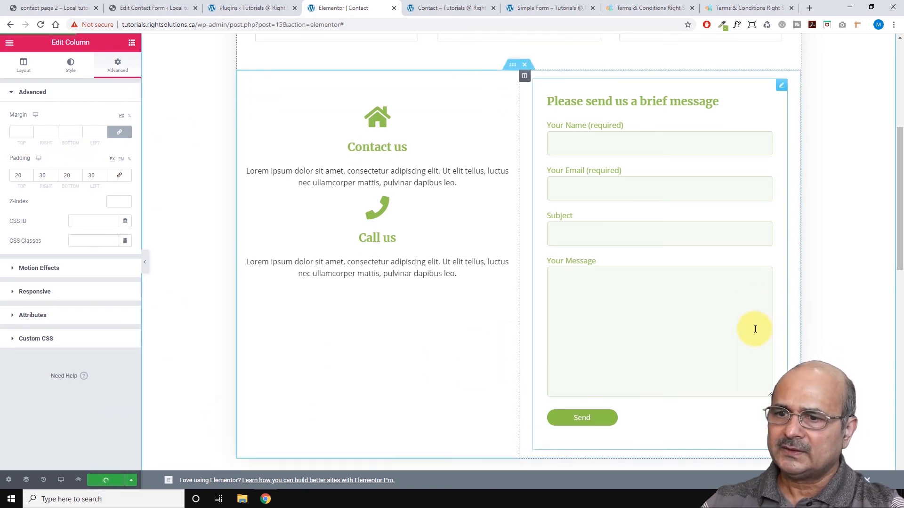
pyautogui.scroll(-3, 748, 322)
pyautogui.scroll(5, 742, 316)
pyautogui.click(242, 162)
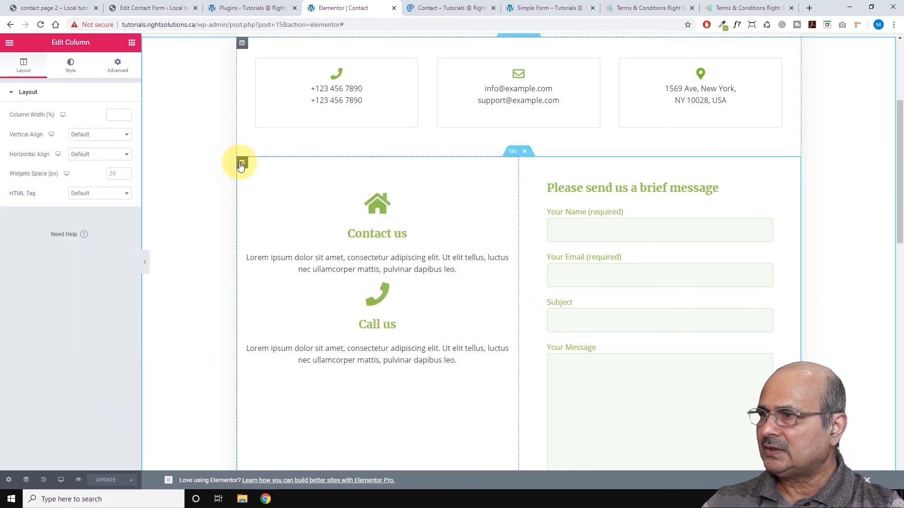
pyautogui.click(118, 63)
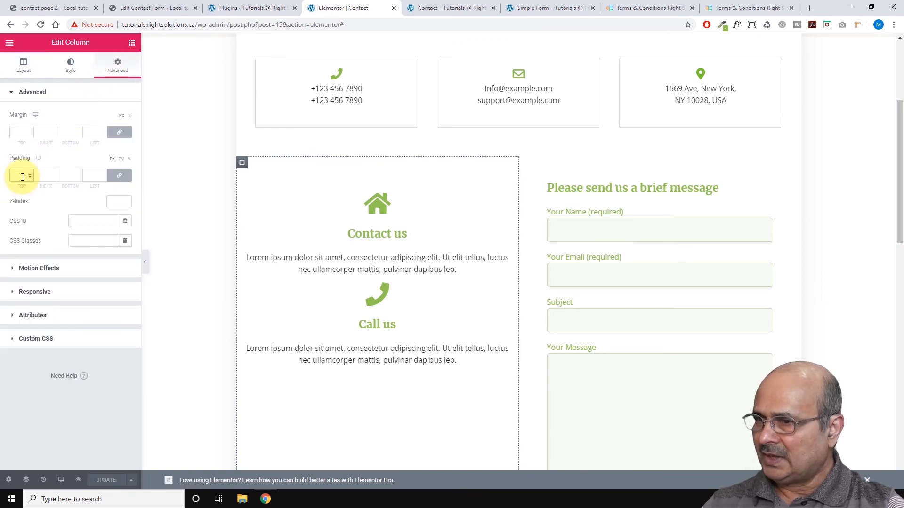
pyautogui.write('0')
pyautogui.click(120, 175)
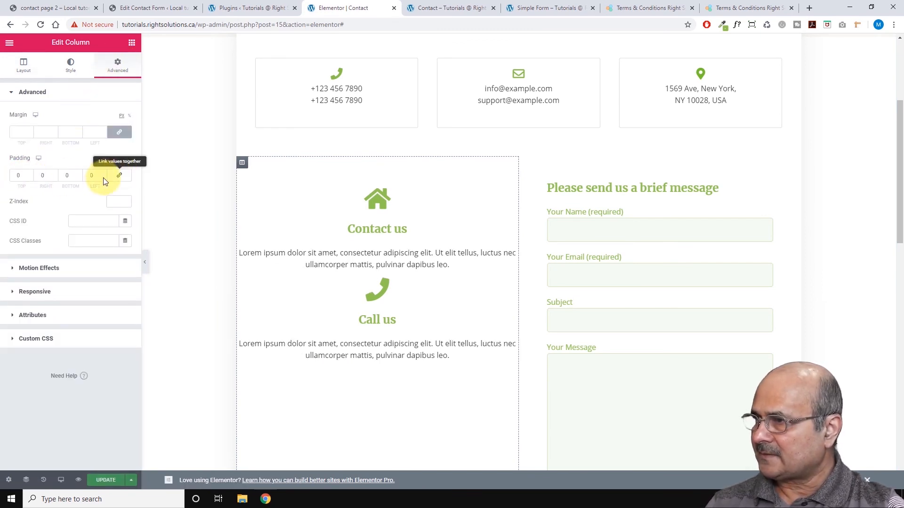
pyautogui.moveTo(47, 178); pyautogui.dragTo(41, 176)
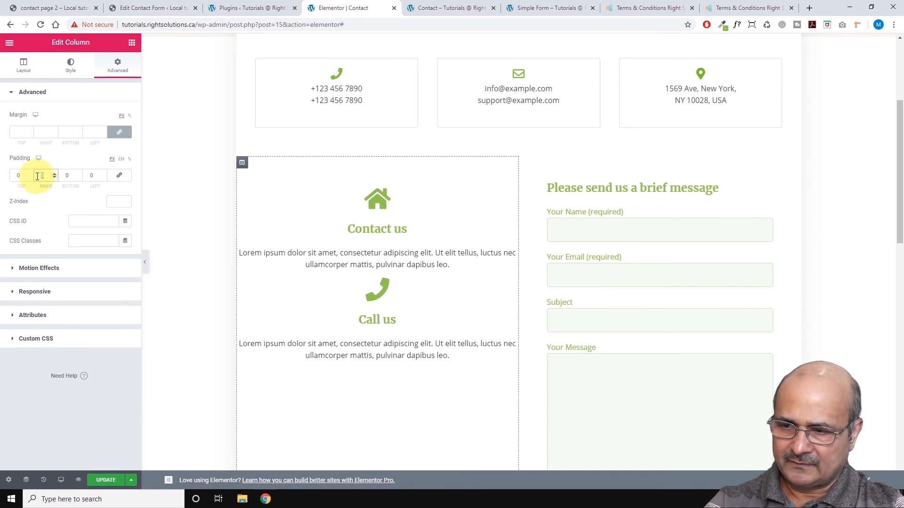
pyautogui.write('40')
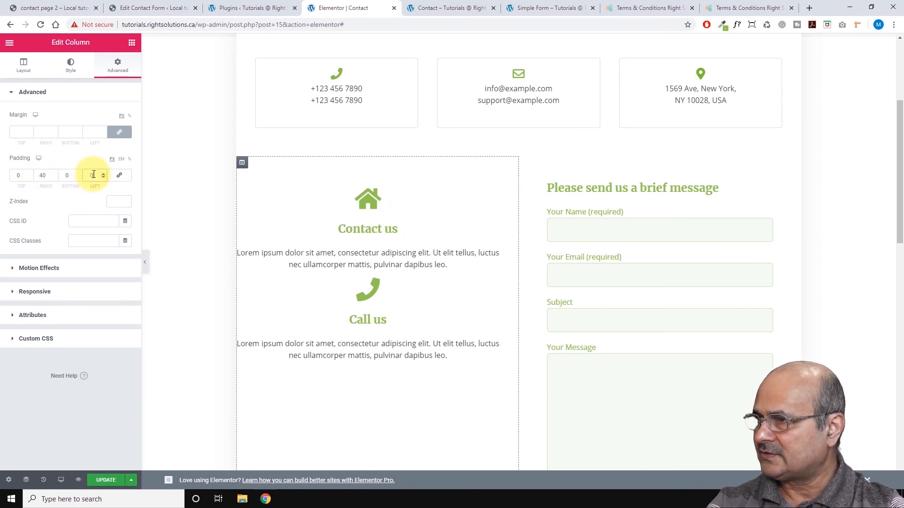
pyautogui.moveTo(94, 174); pyautogui.dragTo(88, 175)
pyautogui.write('40')
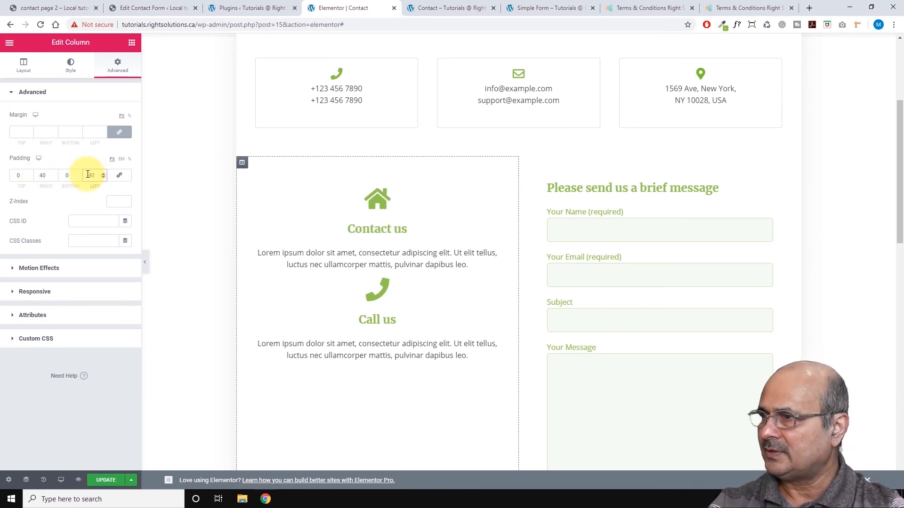
# Try 50 px of left padding on the icon box column, and set both its right and left padding to 60 px.
pyautogui.doubleClick(92, 175)
pyautogui.write('50')
pyautogui.moveTo(47, 176); pyautogui.dragTo(18, 173)
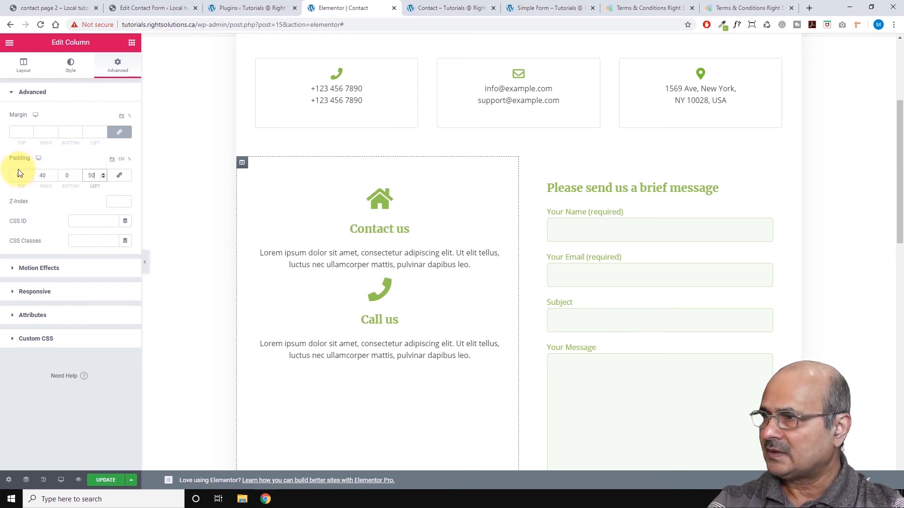
pyautogui.write('60')
pyautogui.doubleClick(92, 174)
pyautogui.write('60')
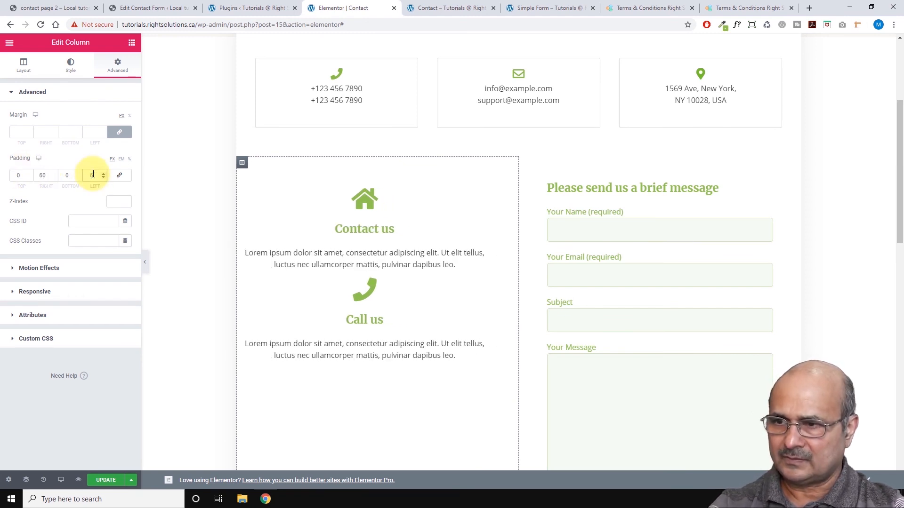
# Review the icon box column's new side padding and update the page.
pyautogui.scroll(-2, 283, 214)
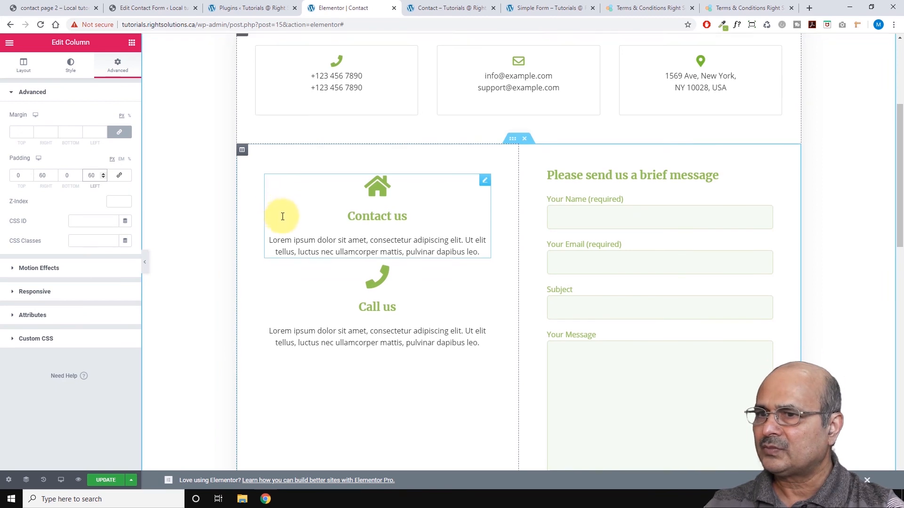
pyautogui.scroll(-2, 289, 223)
pyautogui.scroll(4, 149, 335)
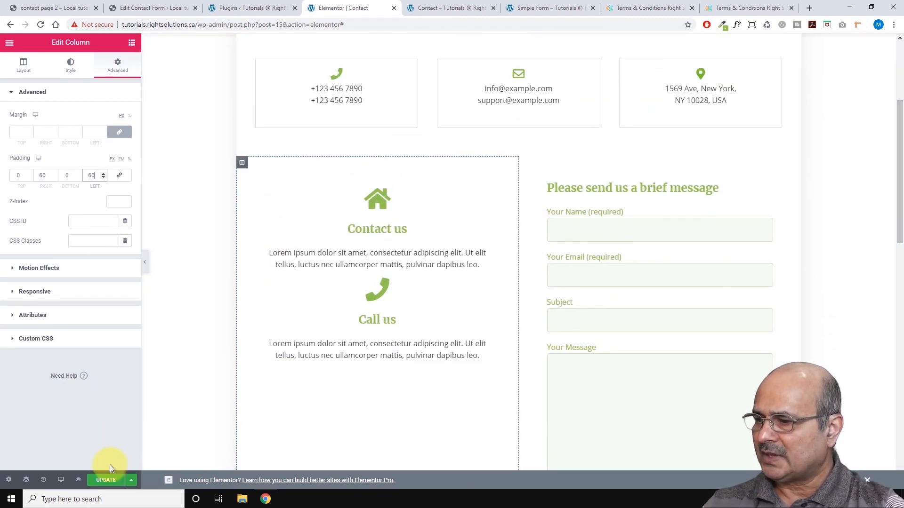
pyautogui.click(105, 480)
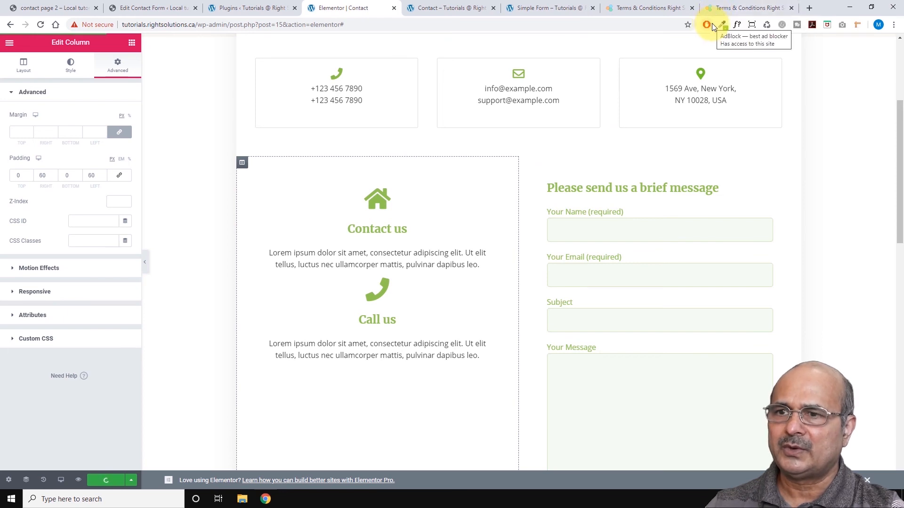
# Duplicate the two-column inner section containing the icon boxes and the contact form.
pyautogui.scroll(-5, 550, 207)
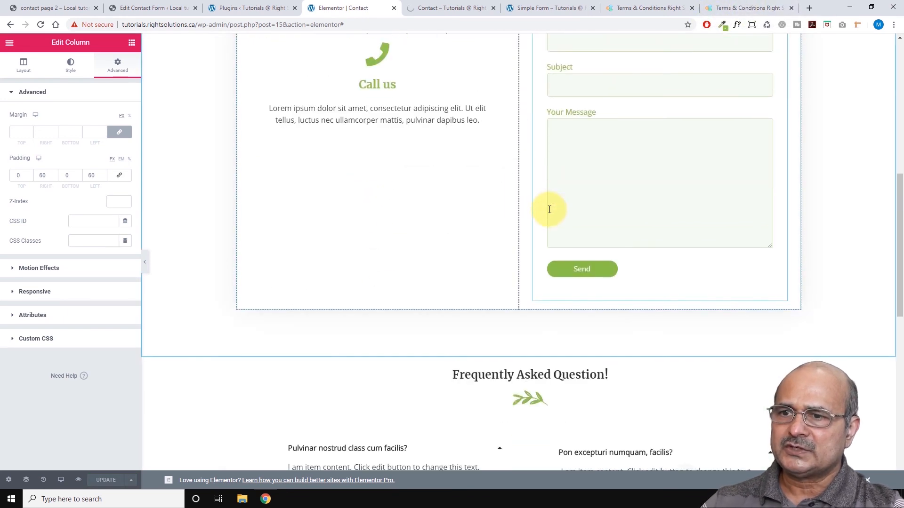
pyautogui.scroll(5, 549, 209)
pyautogui.scroll(-5, 549, 209)
pyautogui.scroll(6, 549, 209)
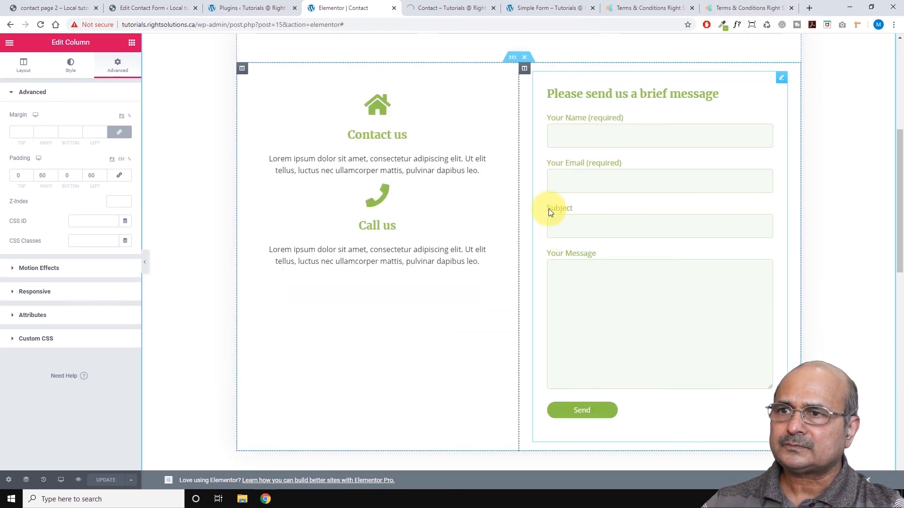
pyautogui.scroll(-5, 549, 210)
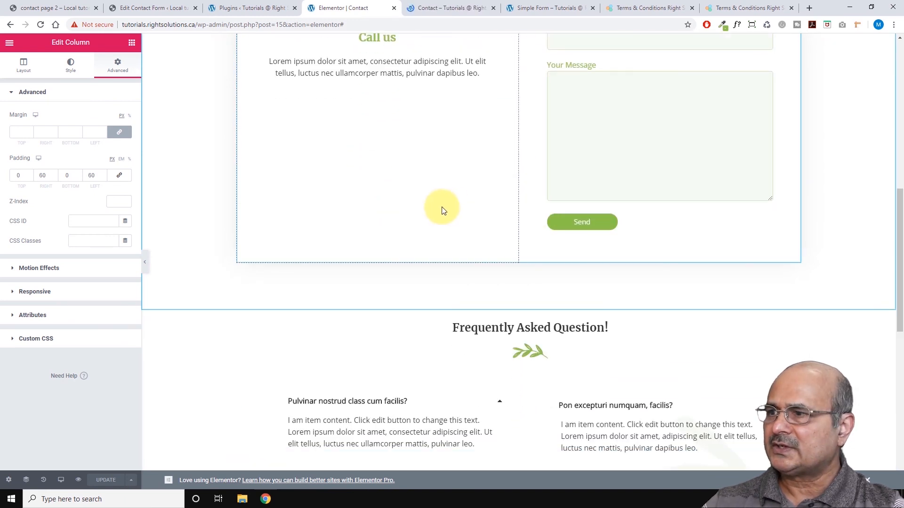
pyautogui.scroll(5, 442, 210)
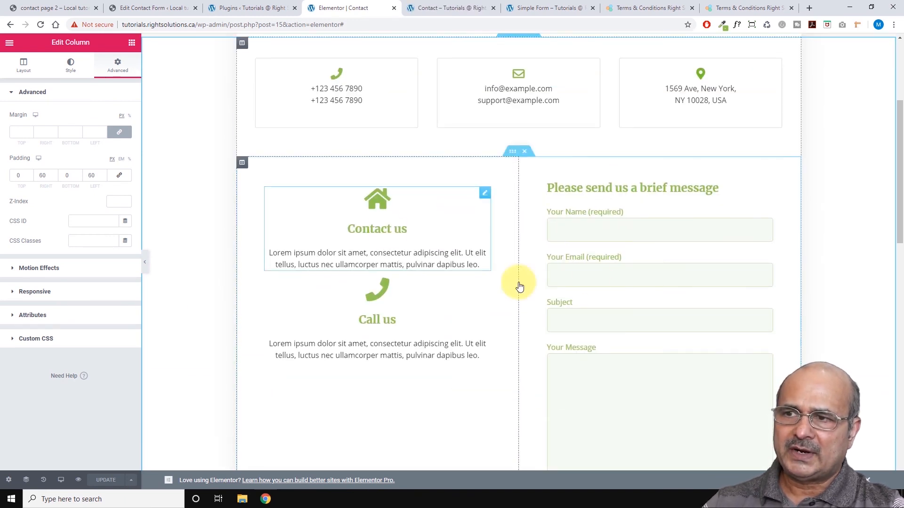
pyautogui.rightClick(512, 154)
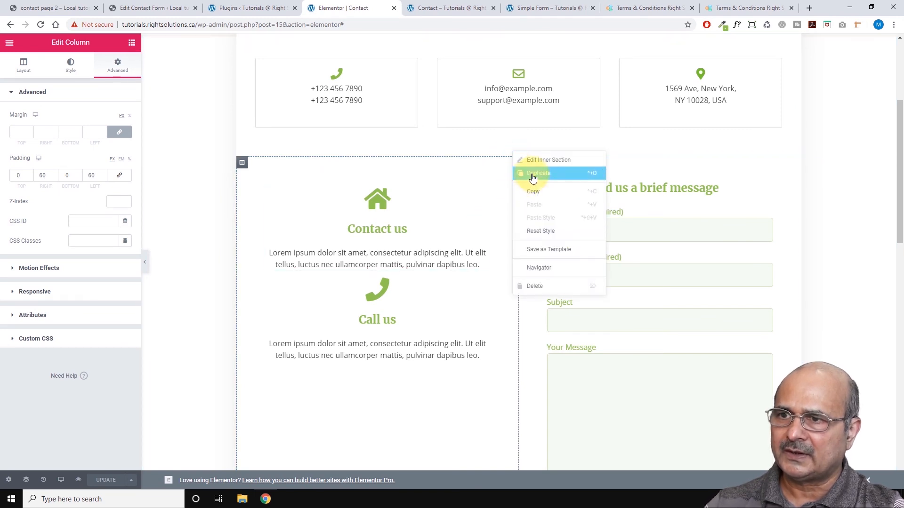
pyautogui.scroll(-8, 521, 212)
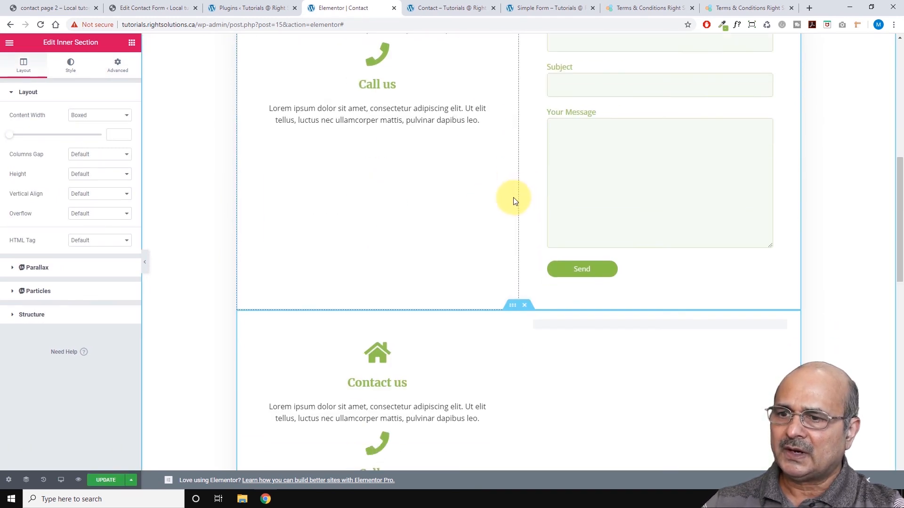
pyautogui.scroll(-1, 519, 202)
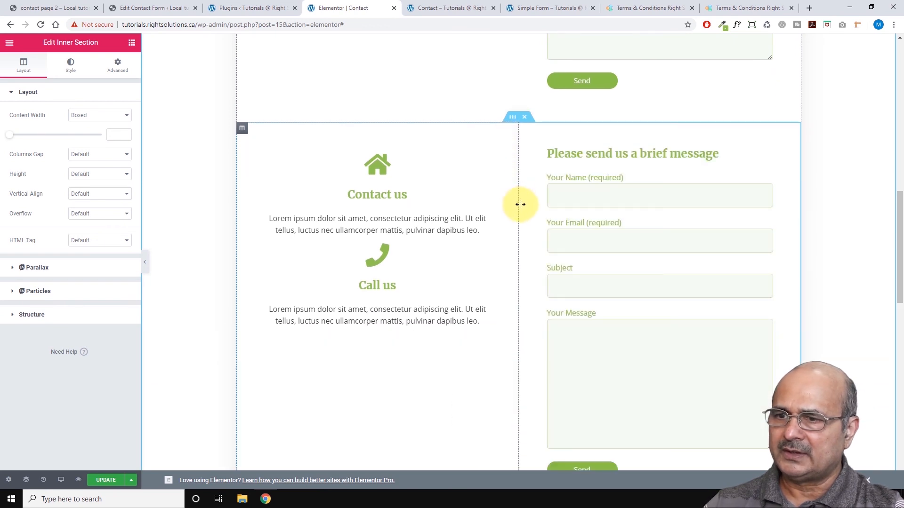
# Try Contact form 2 in the duplicated section's Contact Form 7 widget and look over its fields.
pyautogui.scroll(2, 521, 203)
pyautogui.scroll(-3, 521, 197)
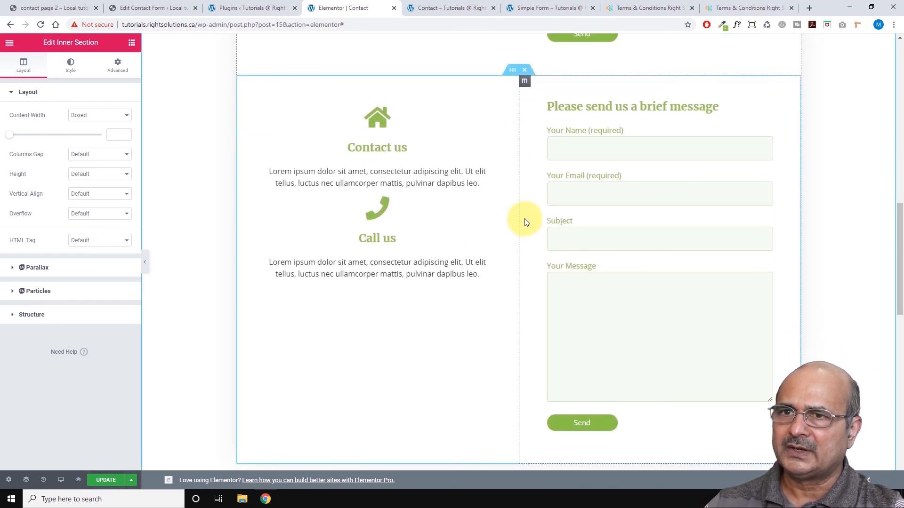
pyautogui.scroll(2, 526, 222)
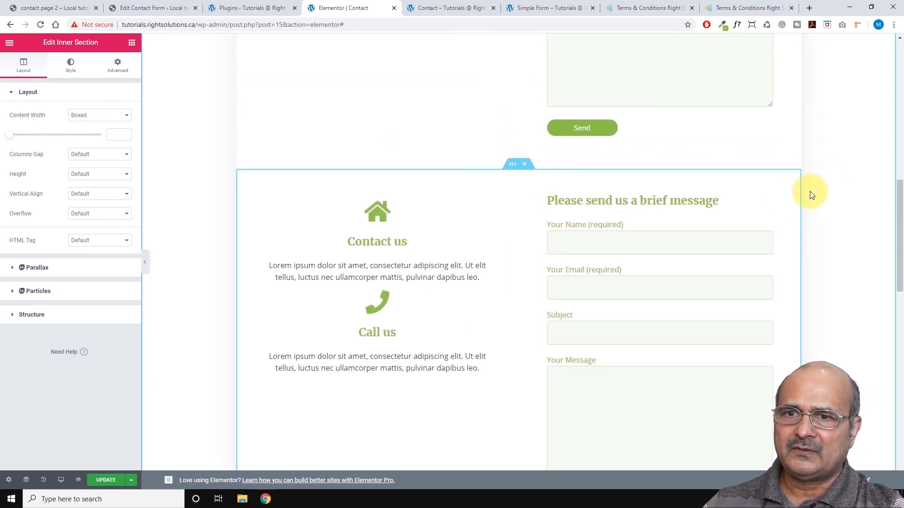
pyautogui.moveTo(782, 191)
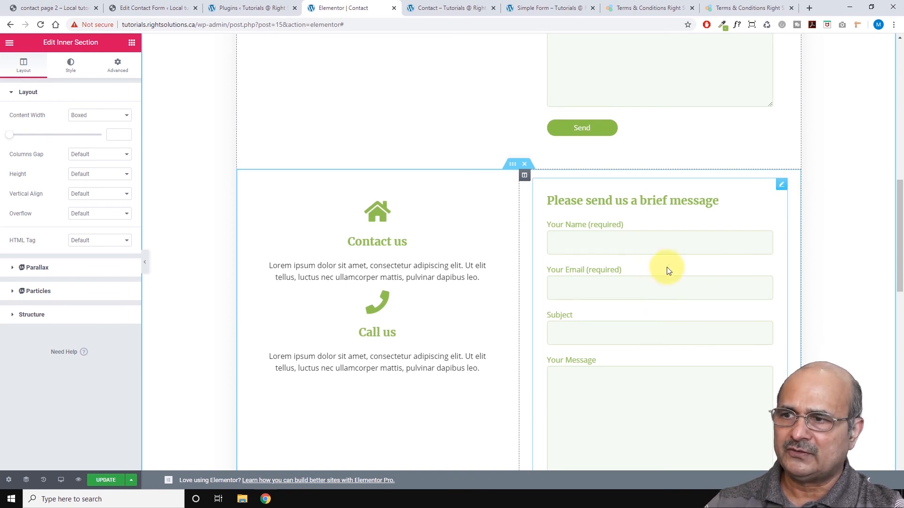
pyautogui.click(780, 187)
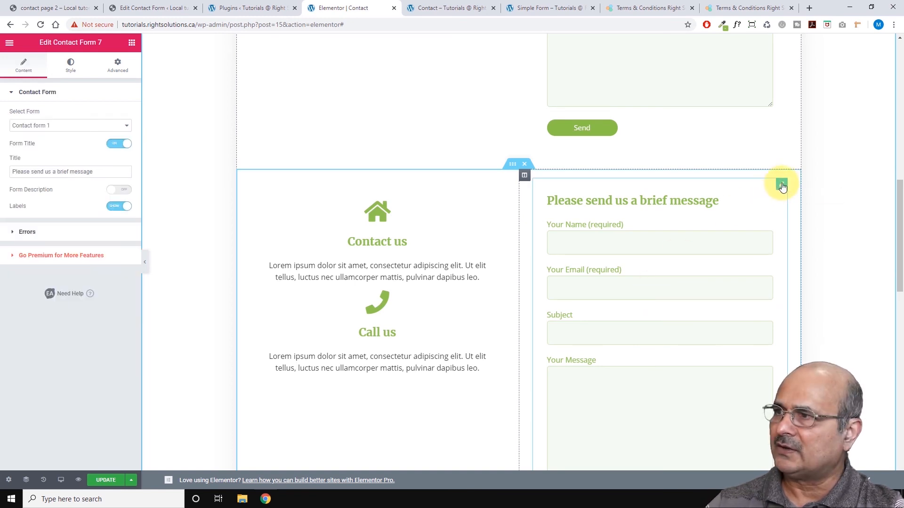
pyautogui.click(125, 126)
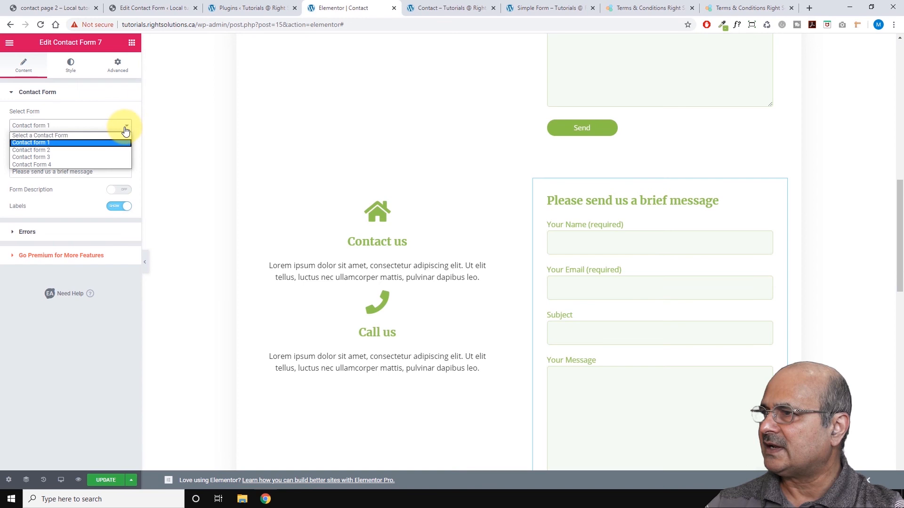
pyautogui.click(48, 151)
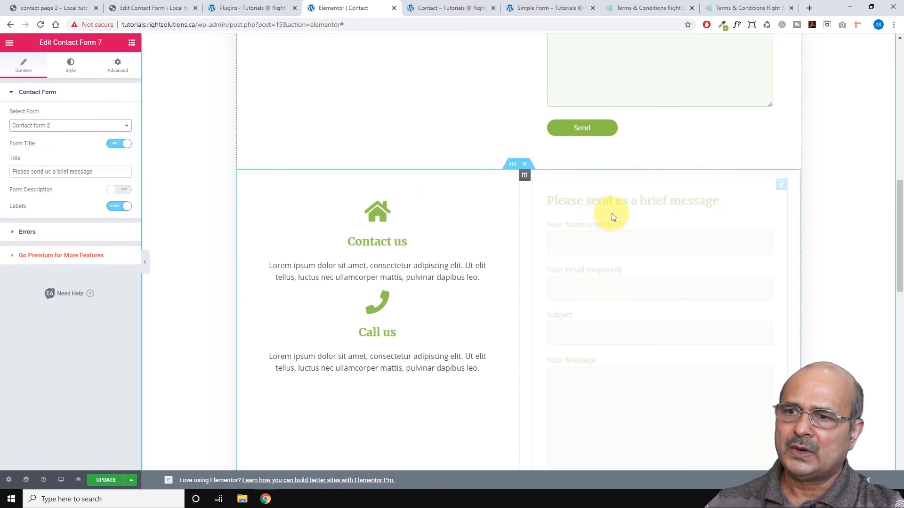
pyautogui.scroll(-2, 612, 245)
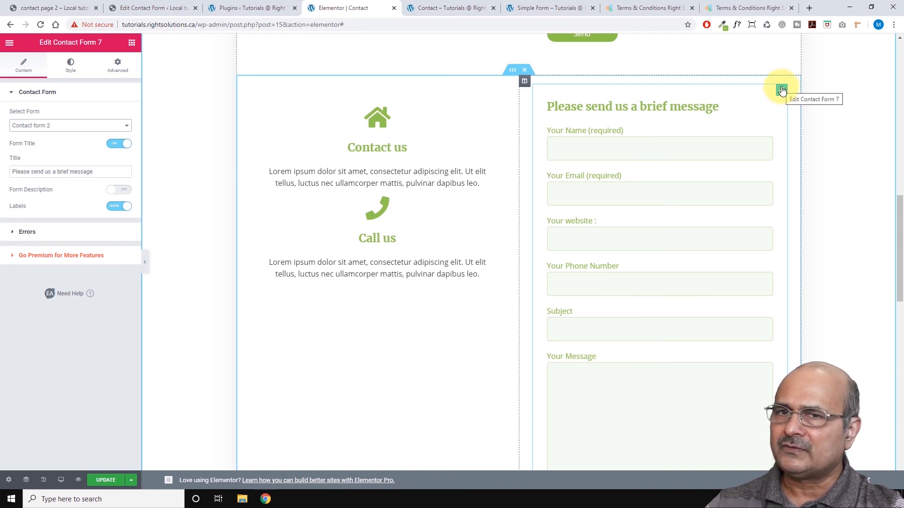
pyautogui.scroll(-2, 668, 234)
pyautogui.scroll(2, 668, 234)
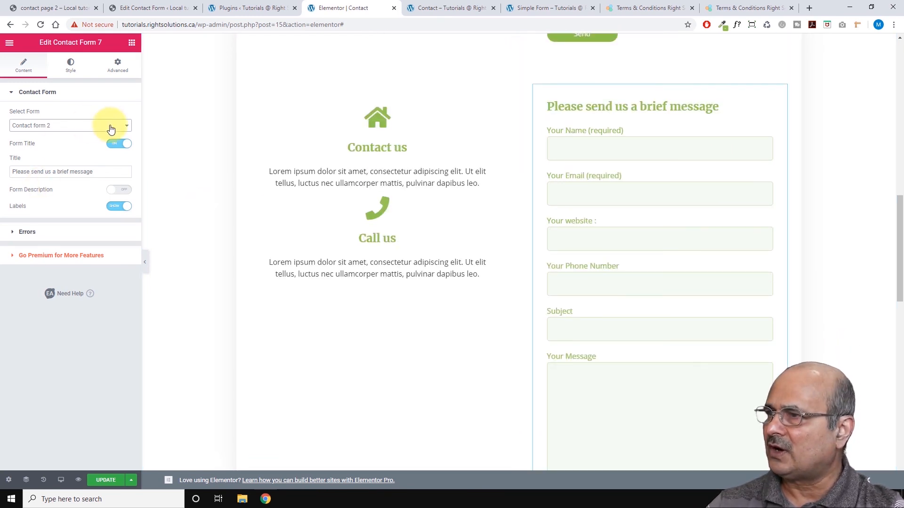
# Select Contact form 3 for the duplicated section's Contact Form 7 widget.
pyautogui.click(125, 126)
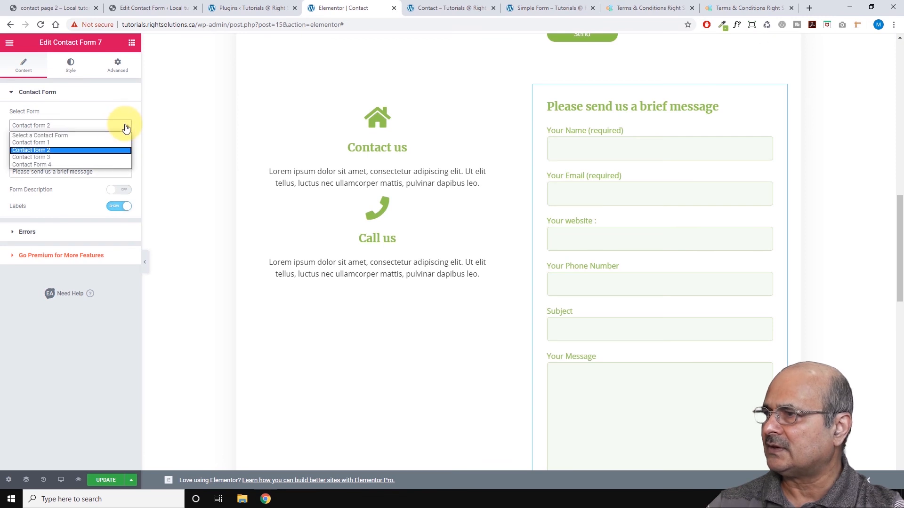
pyautogui.click(41, 157)
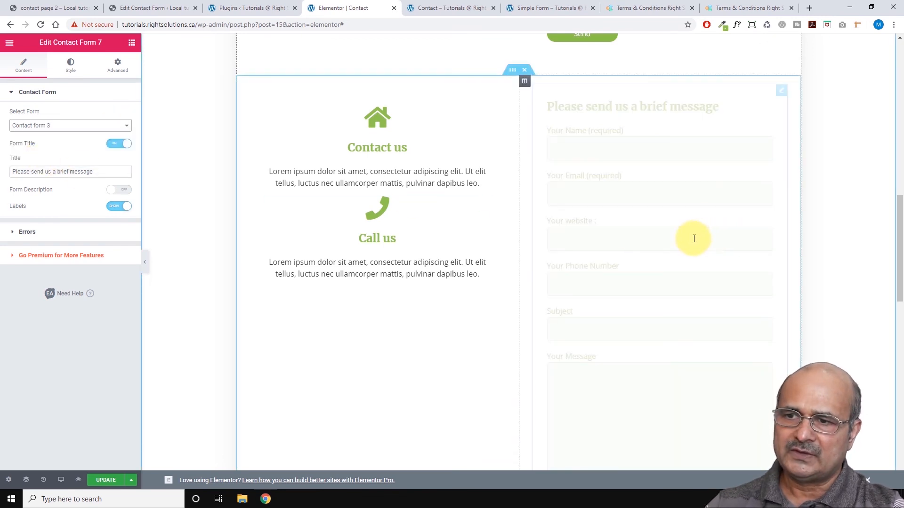
pyautogui.scroll(-1, 588, 264)
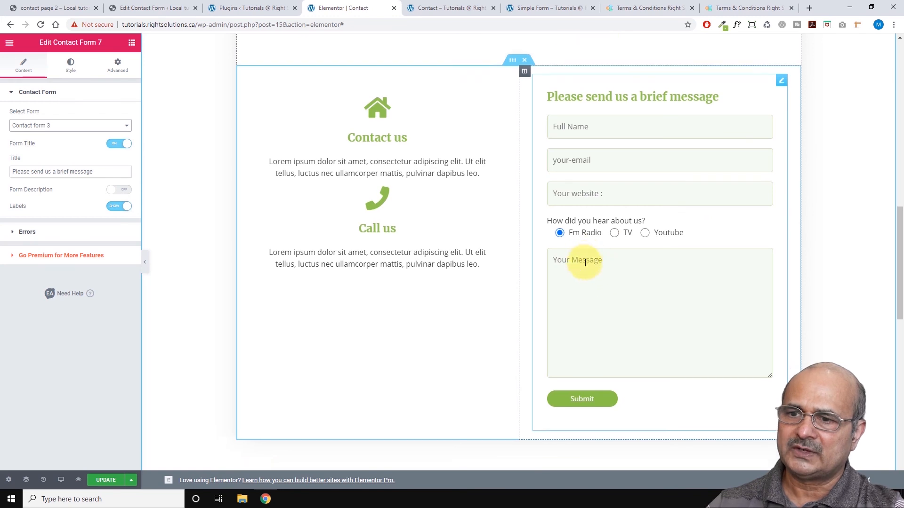
pyautogui.scroll(1, 599, 230)
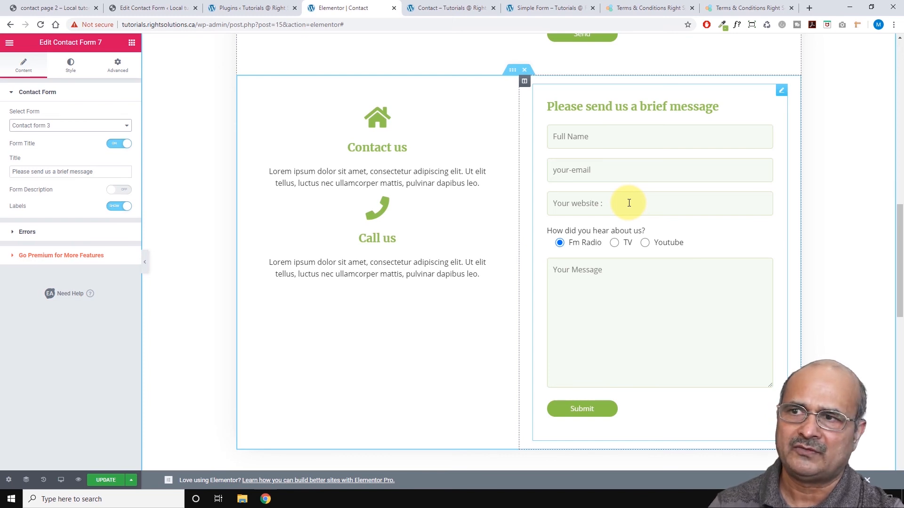
# Autofill the full name and e-mail in the duplicated form within the editor, and update the page.
pyautogui.click(566, 136)
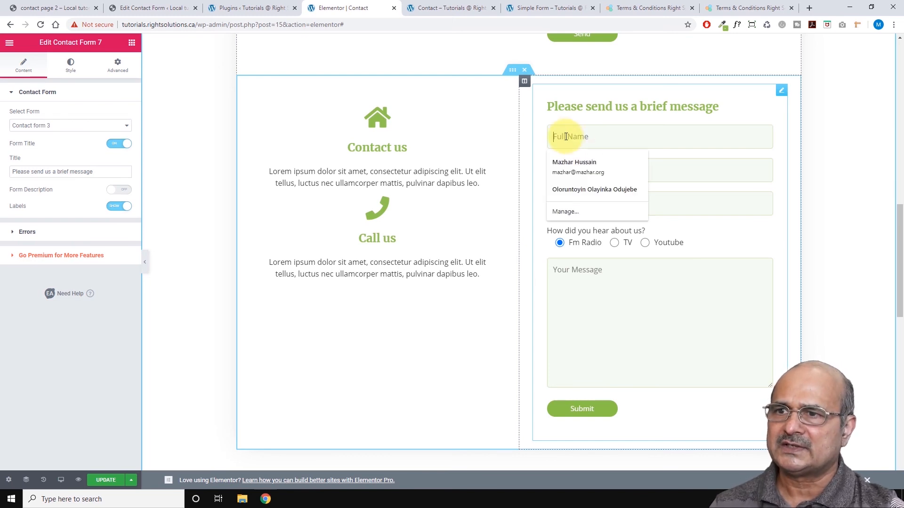
pyautogui.click(574, 169)
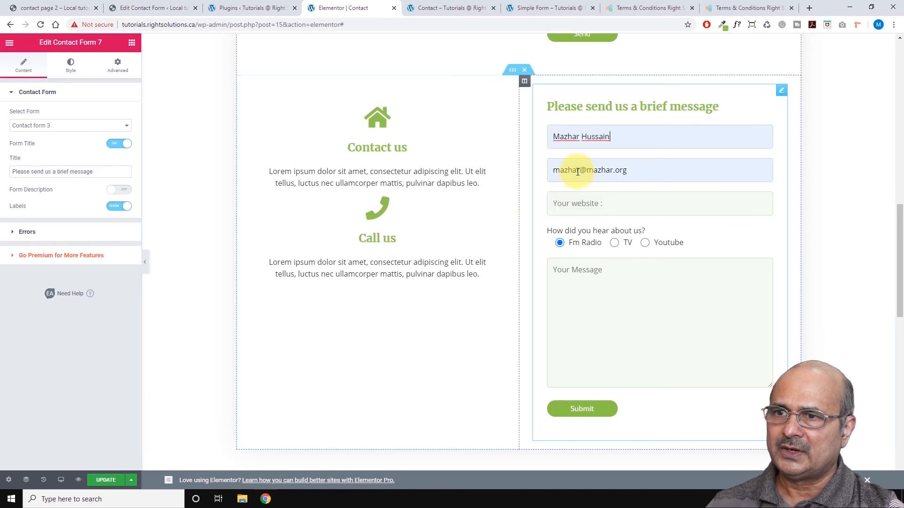
pyautogui.click(105, 480)
# On the page preview, fill in the duplicated form's full name and e-mail, and enter rightsolutions.ca as the website.
pyautogui.hotkey('ctrl', 'Tab')
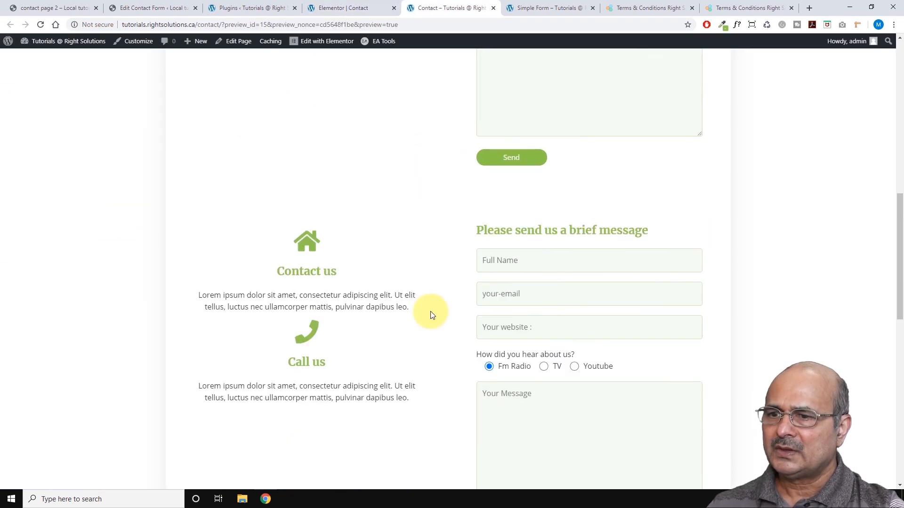
pyautogui.scroll(2, 431, 313)
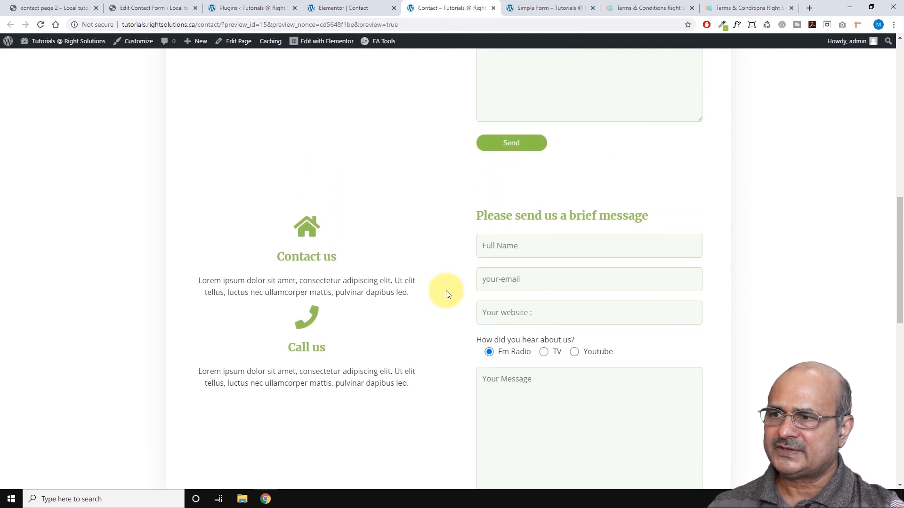
pyautogui.scroll(2, 534, 267)
pyautogui.click(493, 338)
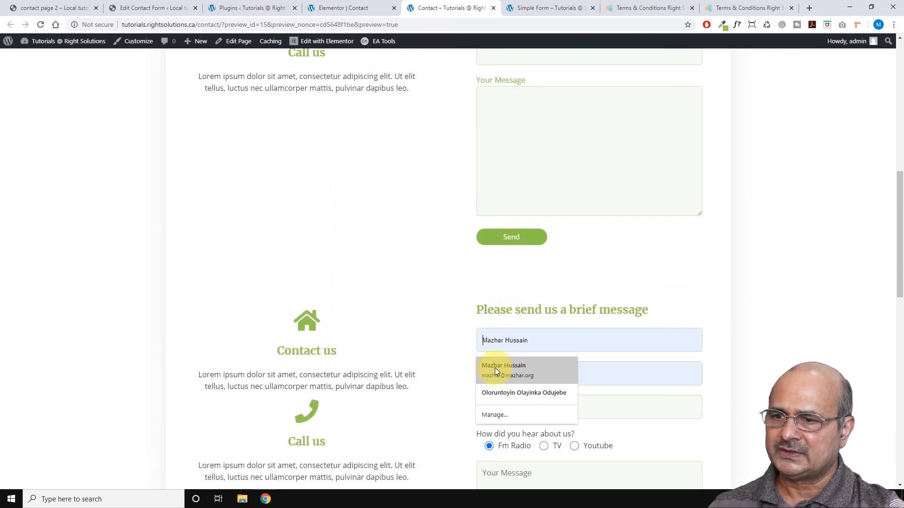
pyautogui.click(495, 368)
pyautogui.scroll(-2, 452, 382)
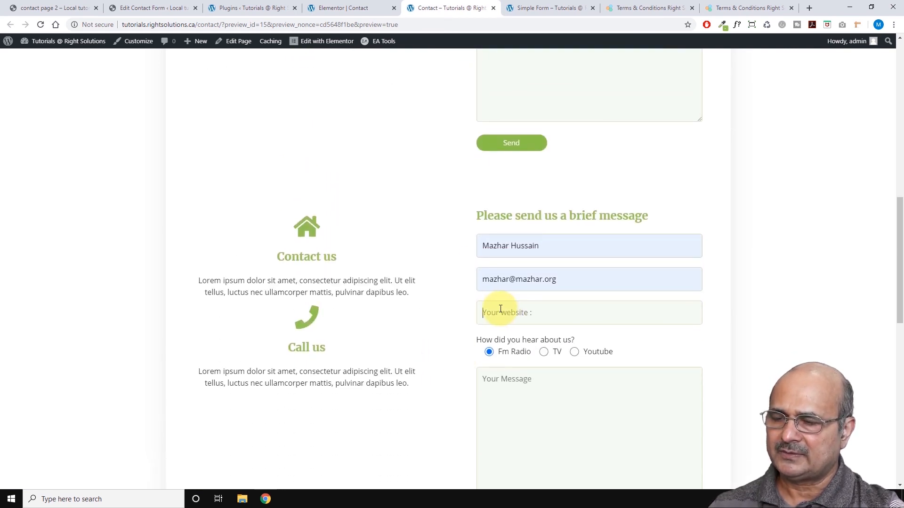
pyautogui.write('rightsolutions.ca')
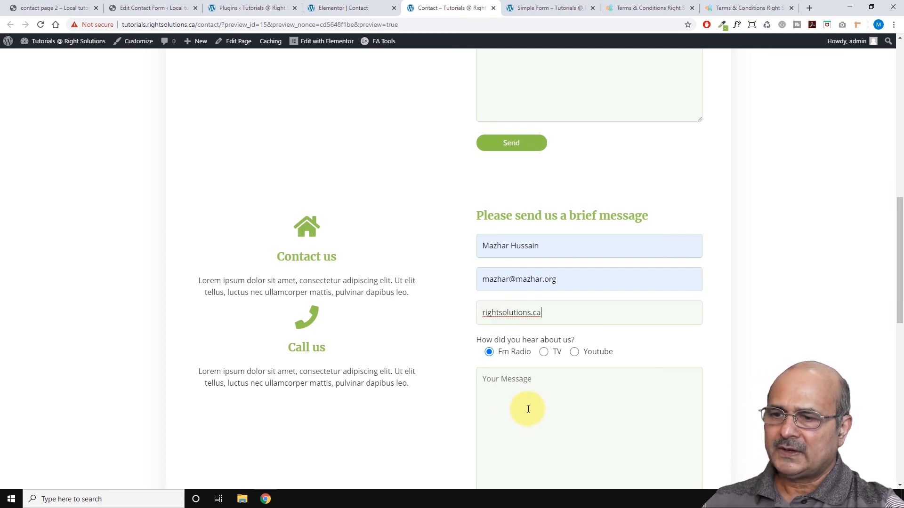
pyautogui.scroll(-1, 522, 367)
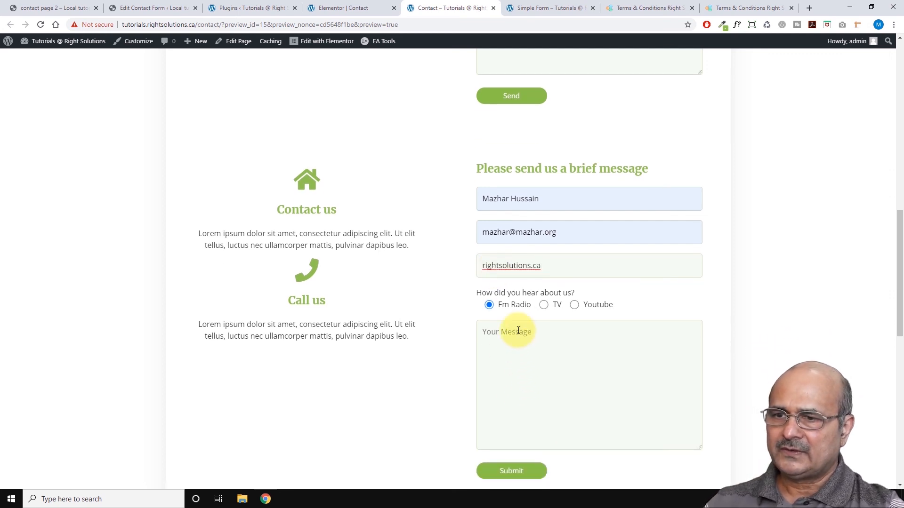
# Choose Youtube as the way of hearing about the company, enter a short message, and submit the form.
pyautogui.click(574, 305)
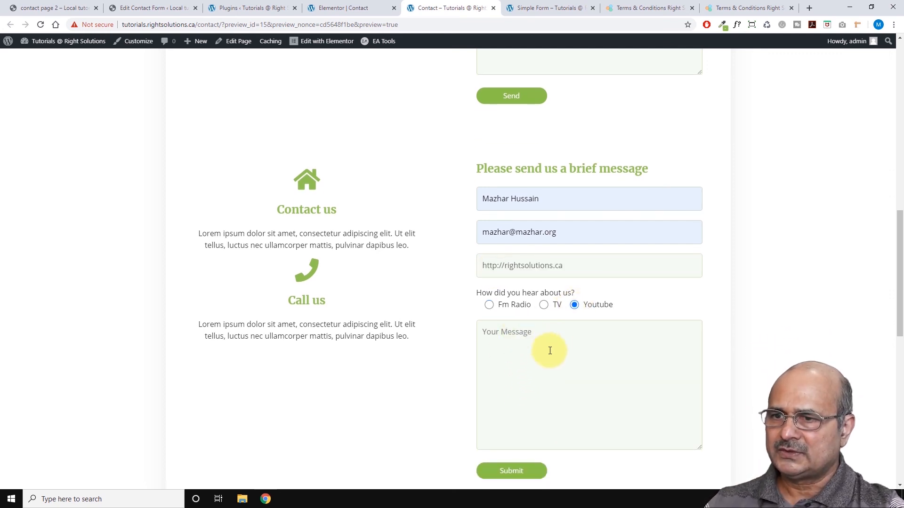
pyautogui.scroll(-3, 546, 344)
pyautogui.click(515, 205)
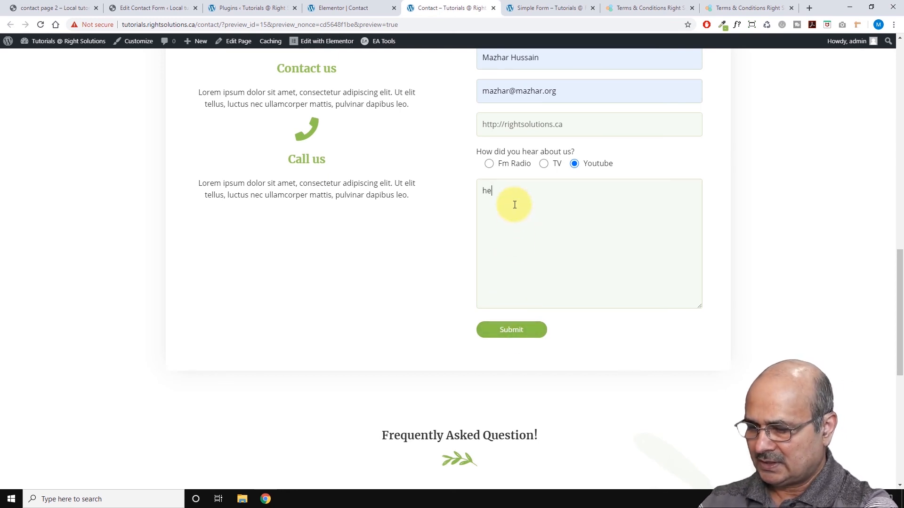
pyautogui.click(508, 332)
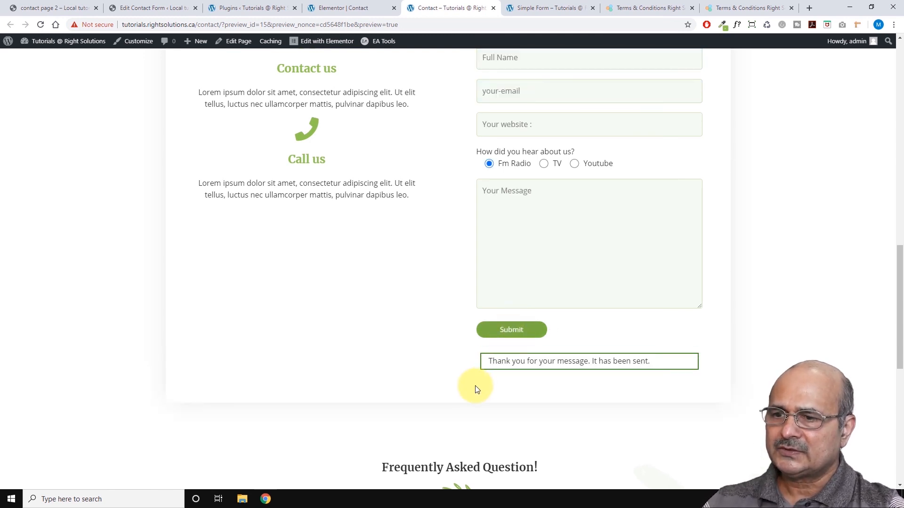
pyautogui.moveTo(486, 360); pyautogui.dragTo(669, 357)
pyautogui.scroll(3, 587, 269)
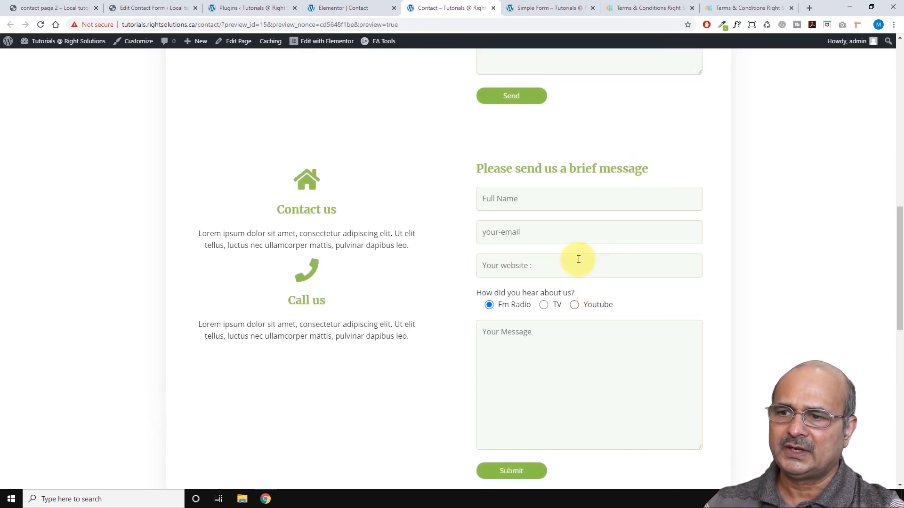
pyautogui.scroll(1, 494, 216)
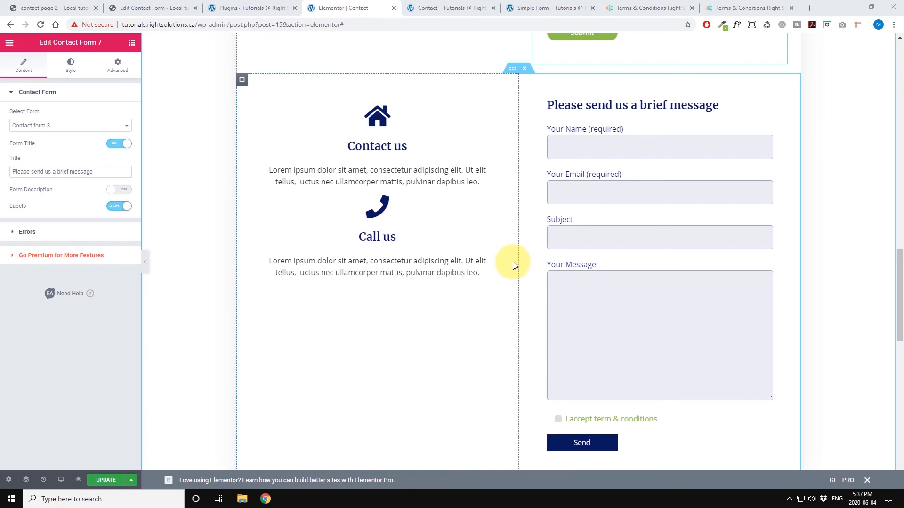
pyautogui.scroll(-3, 561, 246)
pyautogui.scroll(8, 560, 245)
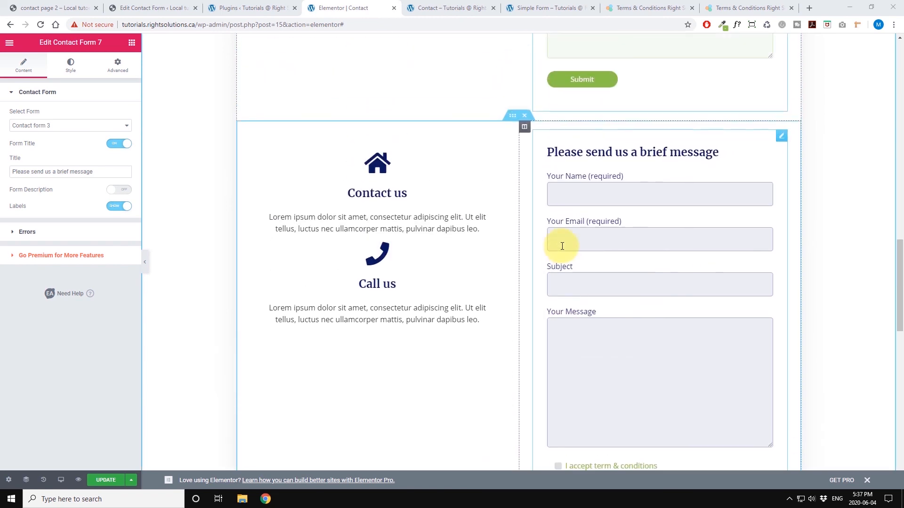
pyautogui.scroll(1, 561, 246)
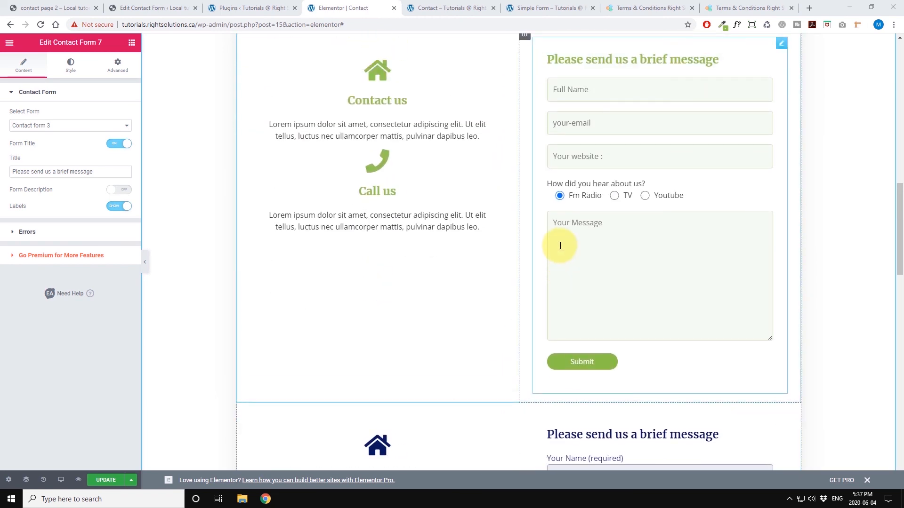
pyautogui.scroll(9, 560, 246)
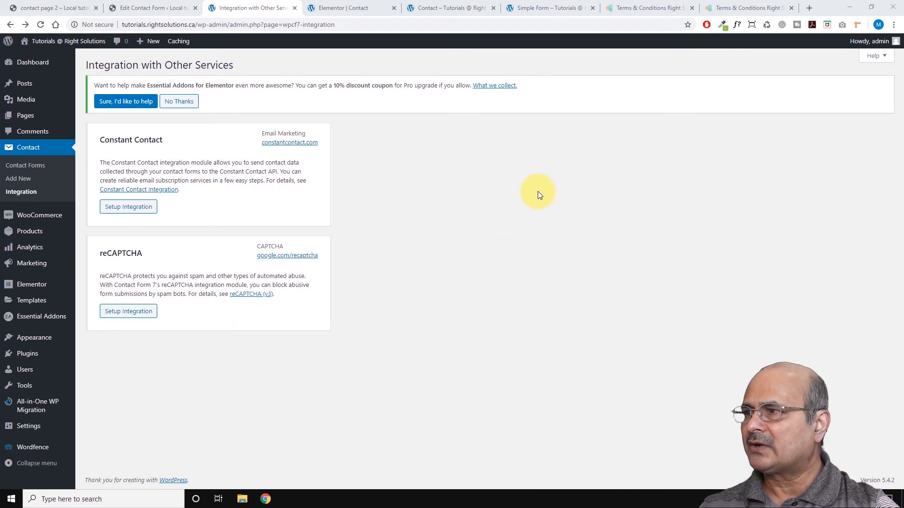
# Open Contact Form 7's integration settings and follow the reCAPTCHA link through to Google's reCAPTCHA admin console.
pyautogui.click(28, 148)
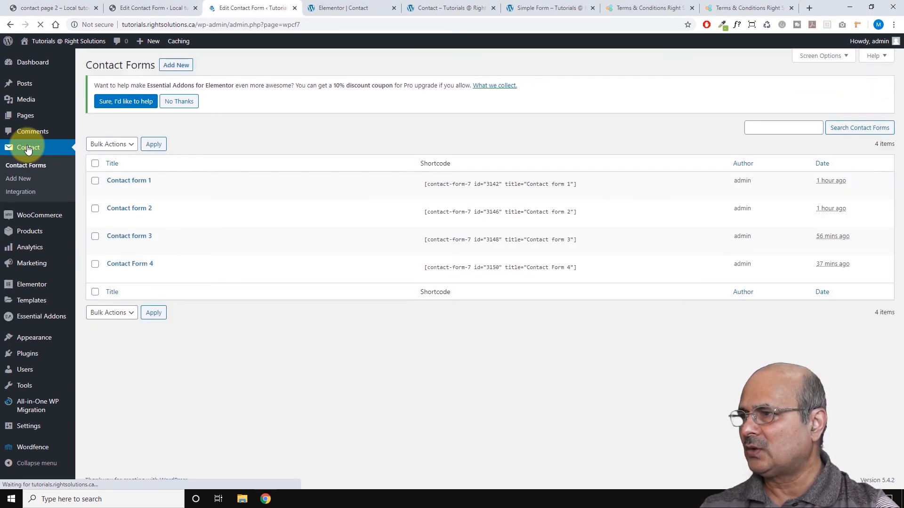
pyautogui.click(19, 193)
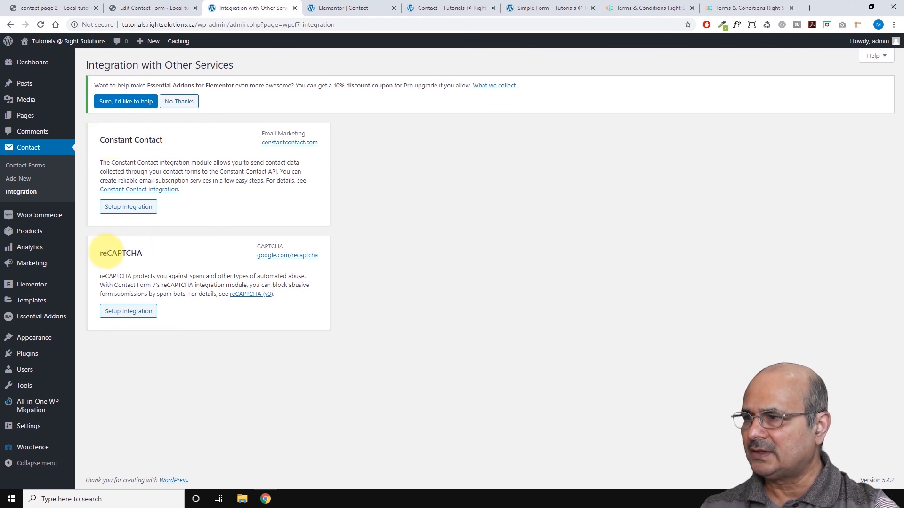
pyautogui.click(284, 257)
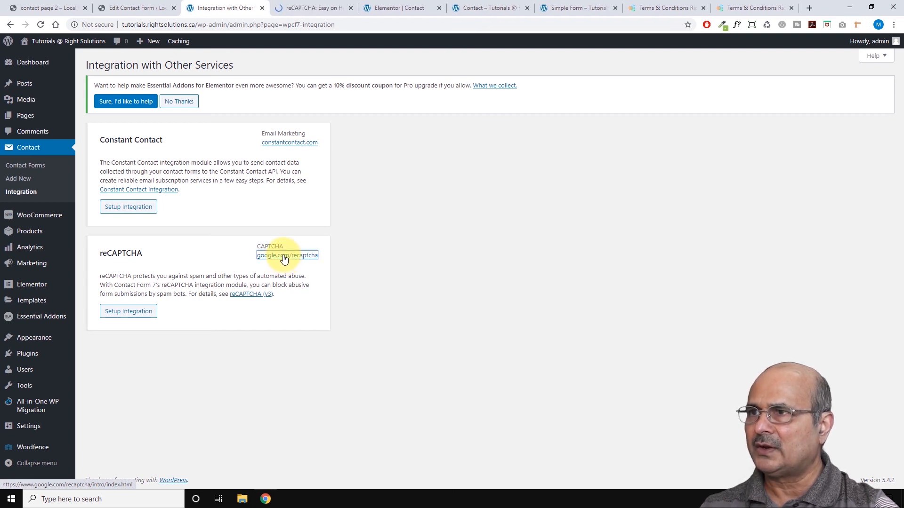
pyautogui.click(315, 10)
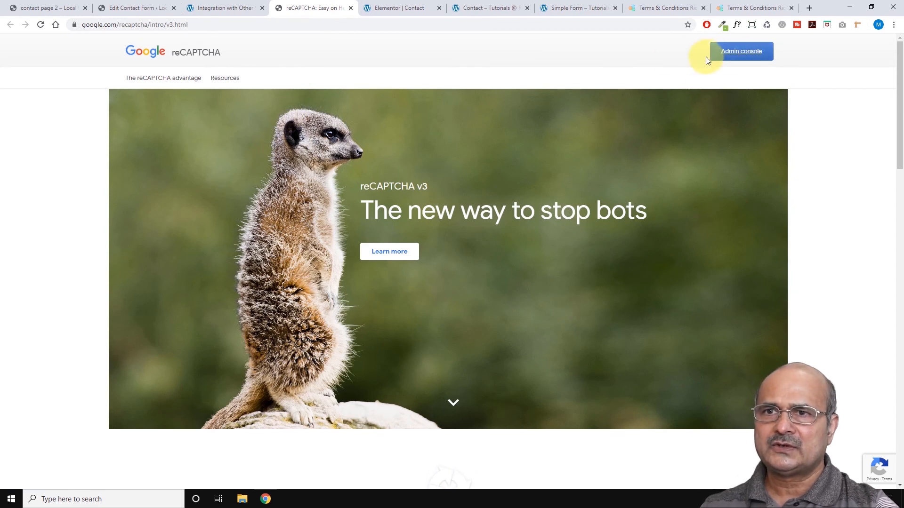
pyautogui.click(742, 53)
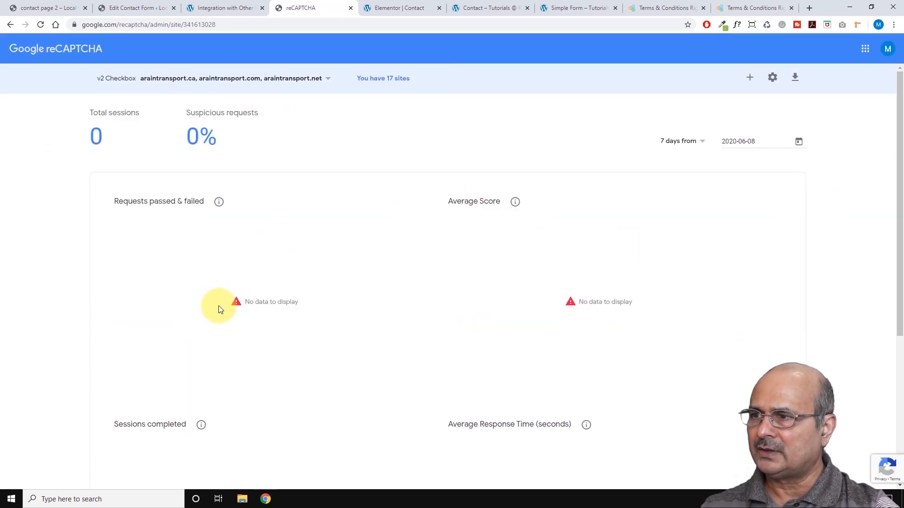
# Start registering a new reCAPTCHA site, label it tutorial.rightslutions.ca, and copy the label text.
pyautogui.scroll(-1, 394, 290)
pyautogui.scroll(1, 394, 290)
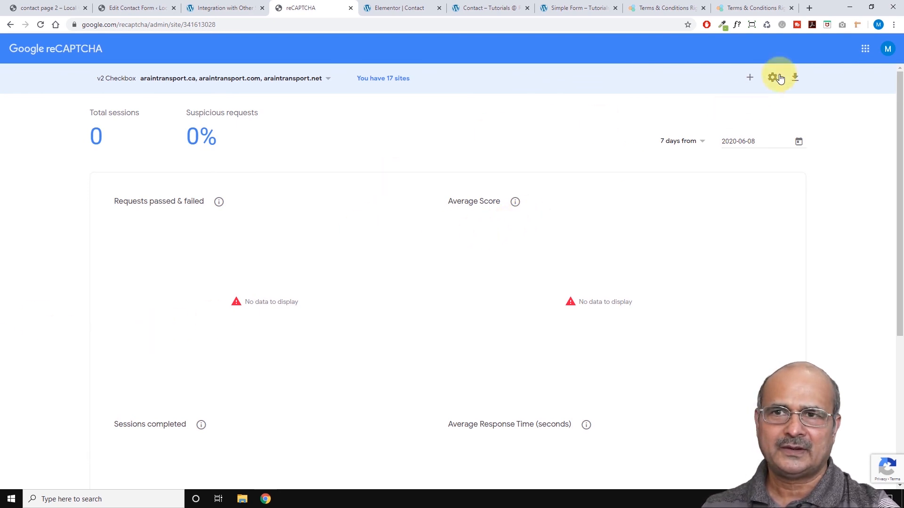
pyautogui.click(750, 79)
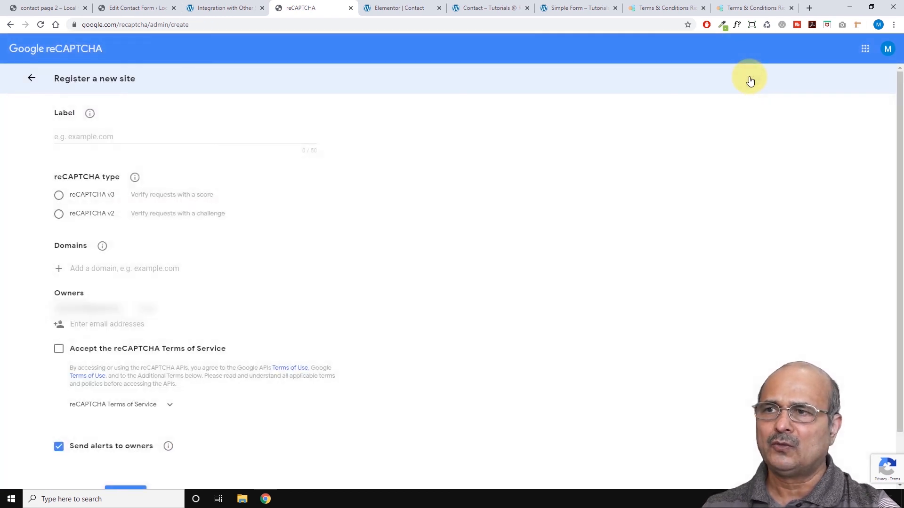
pyautogui.click(83, 133)
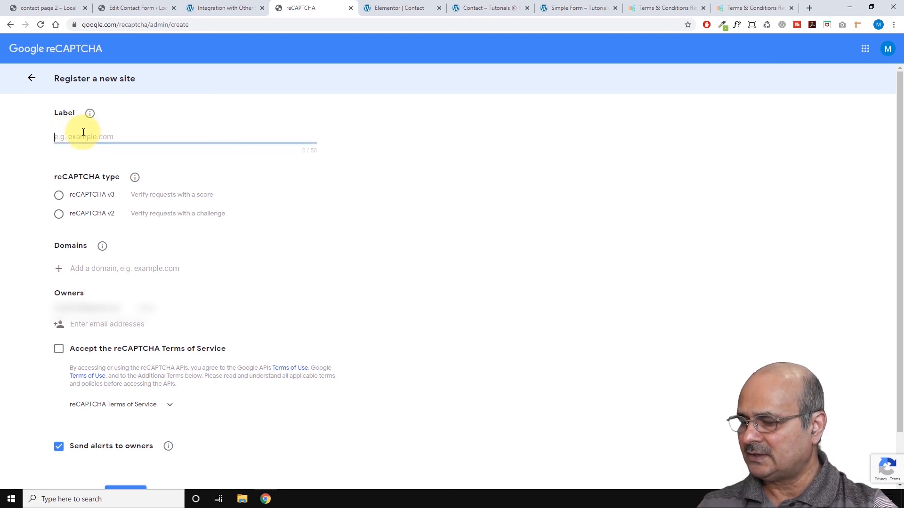
pyautogui.write('tutorial.rights')
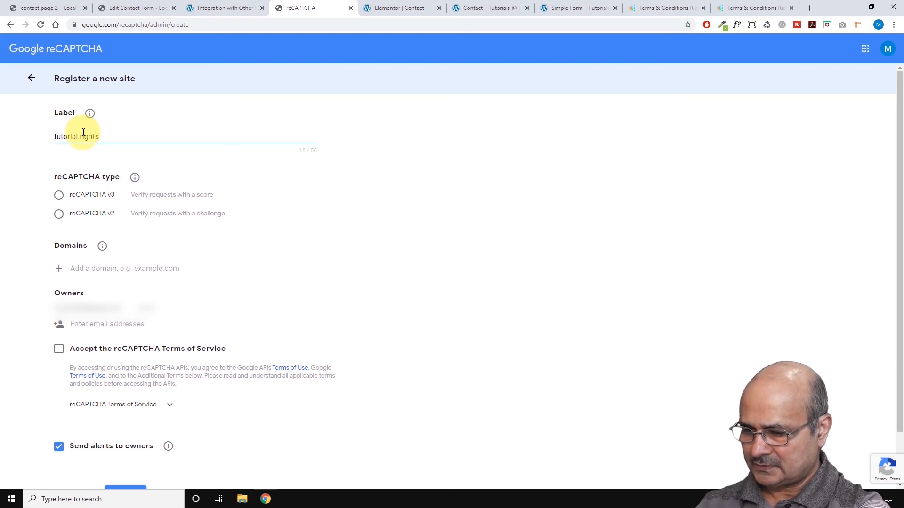
pyautogui.write('lutions.ca')
pyautogui.moveTo(133, 137); pyautogui.dragTo(41, 139)
pyautogui.hotkey('ctrl', 'c')
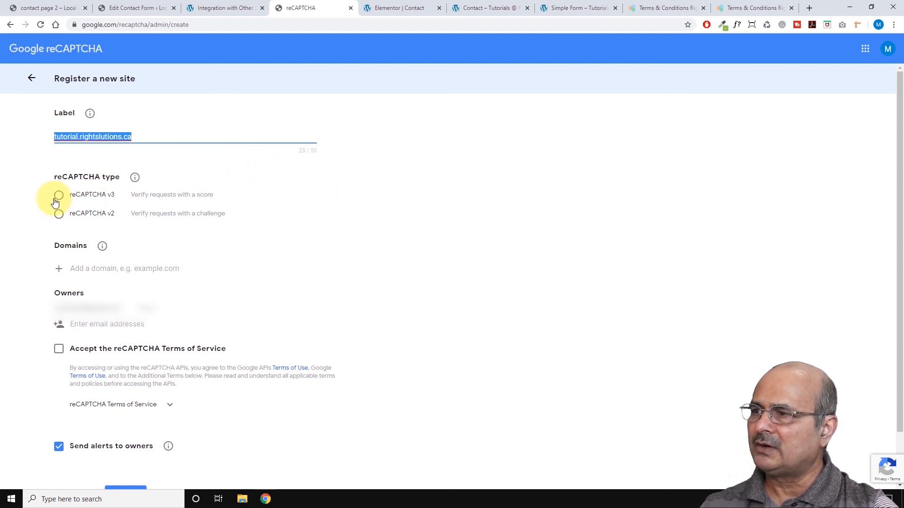
# Choose reCAPTCHA v3 as the type for the new site.
pyautogui.tripleClick(134, 199)
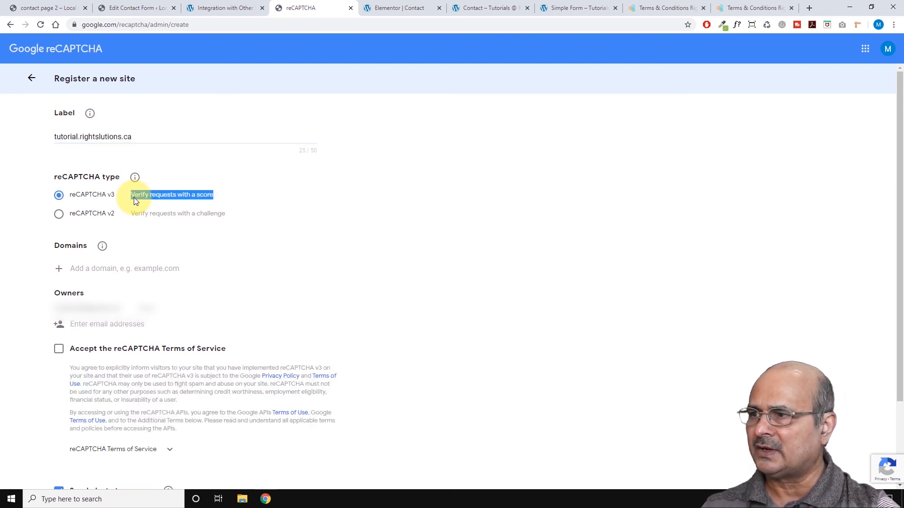
pyautogui.click(217, 185)
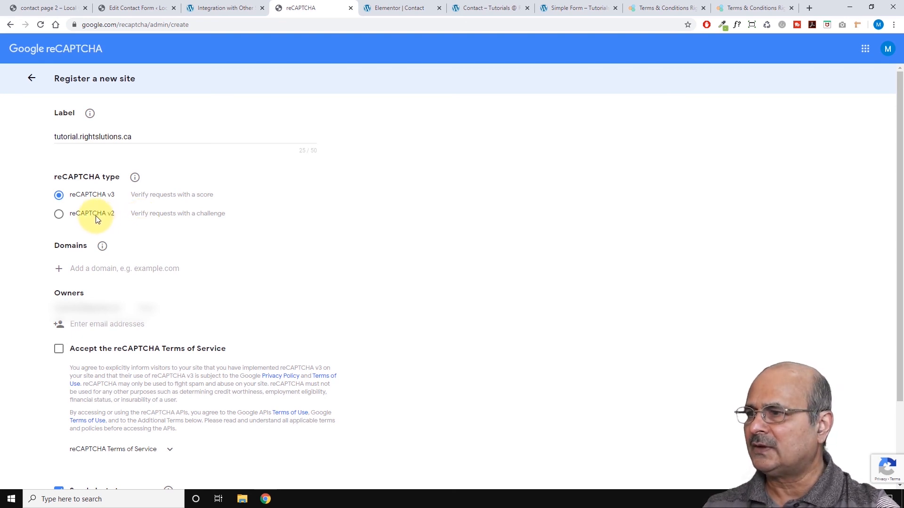
# Add the domain tutorial.rightslutions.ca, accept the reCAPTCHA Terms of Service, and submit the registration.
pyautogui.scroll(-2, 263, 193)
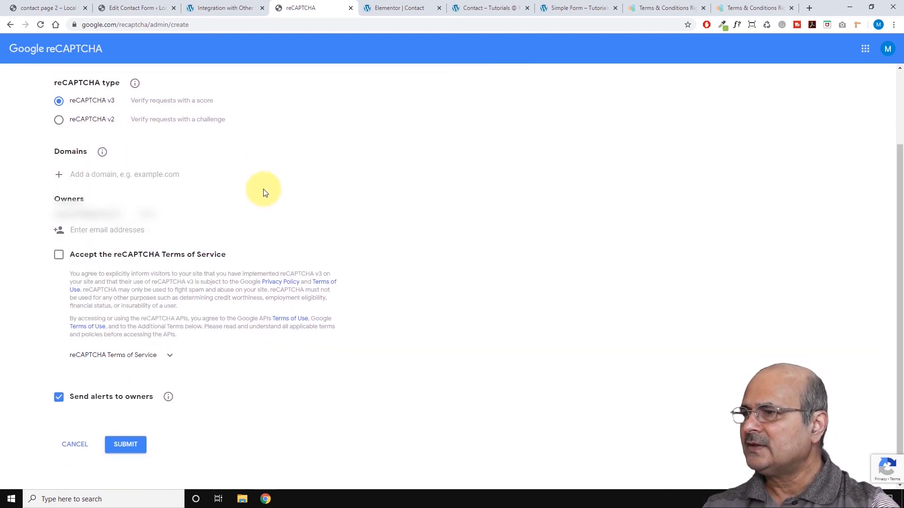
pyautogui.click(75, 173)
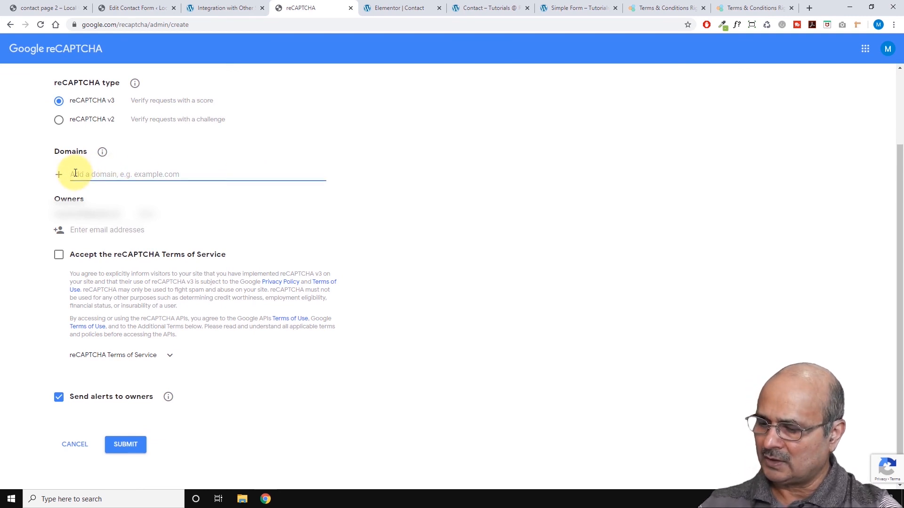
pyautogui.hotkey('ctrl', 'v')
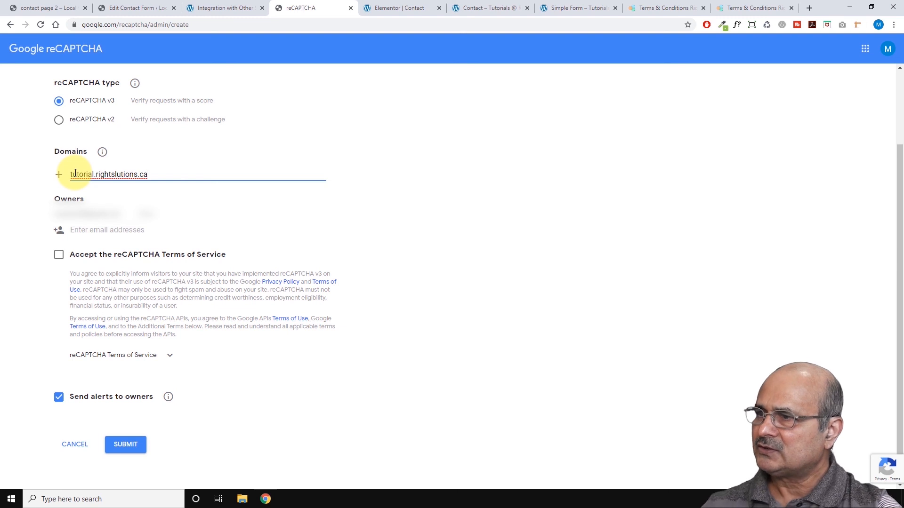
pyautogui.click(95, 195)
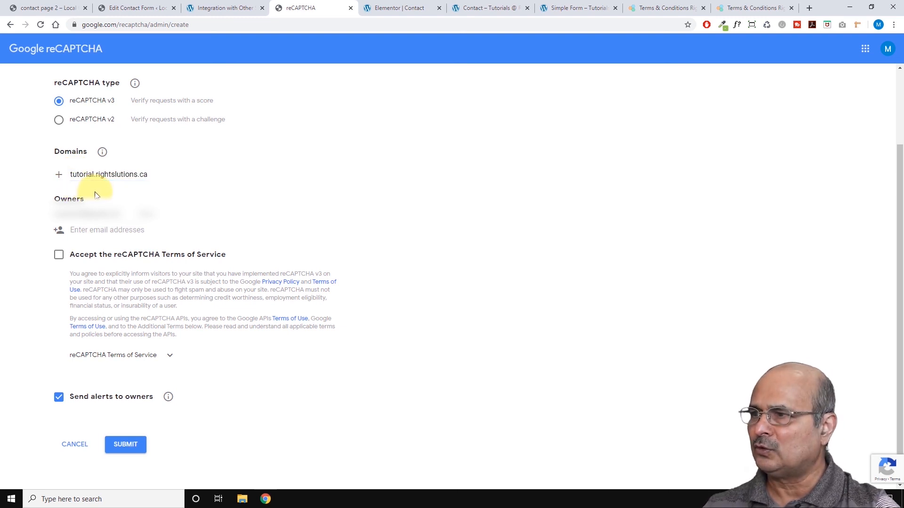
pyautogui.click(59, 256)
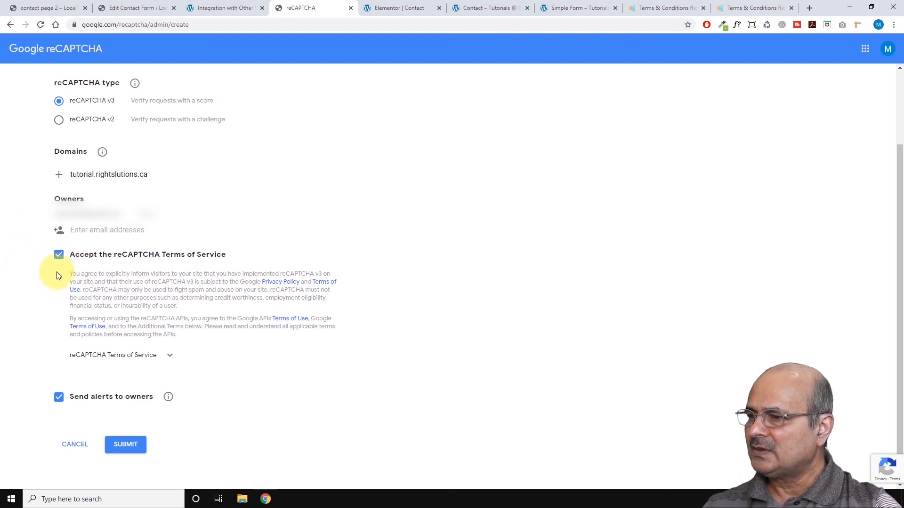
pyautogui.click(127, 451)
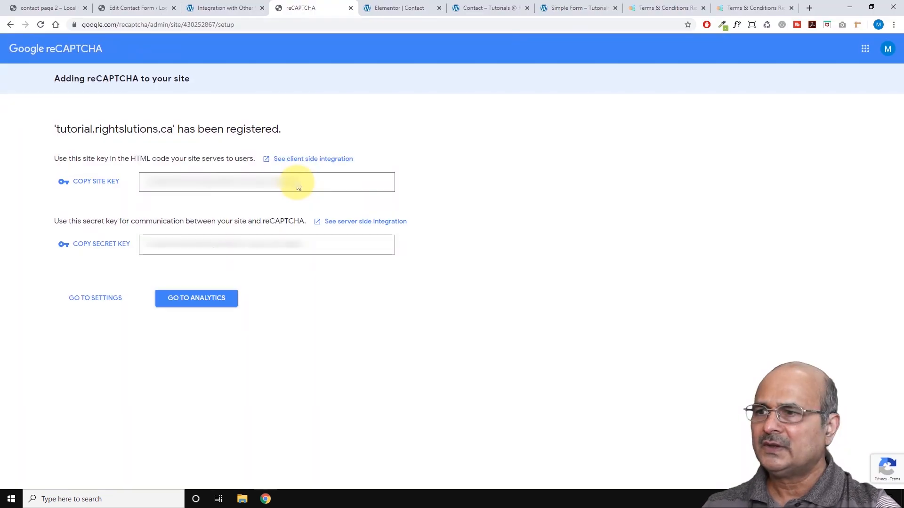
# Open the reCAPTCHA integration setup in WordPress and try to paste the selected site key into the Site Key field.
pyautogui.moveTo(299, 187); pyautogui.dragTo(145, 190)
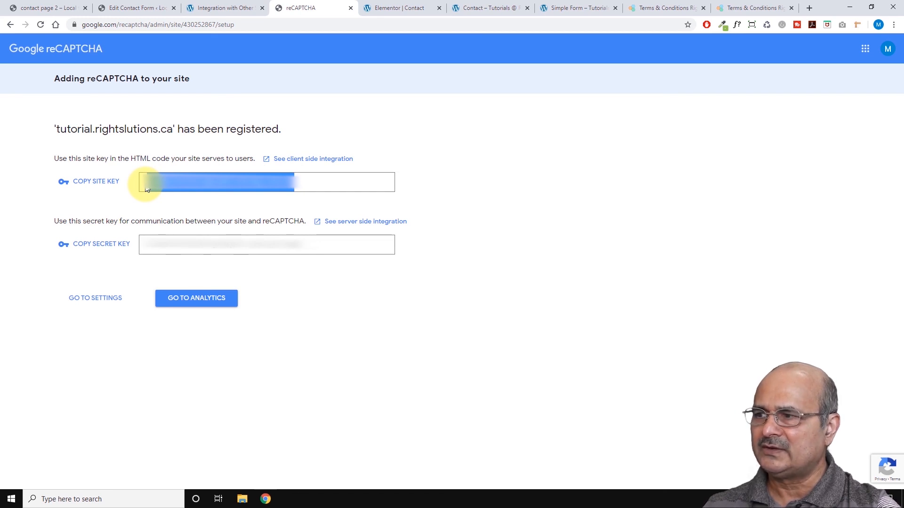
pyautogui.click(224, 9)
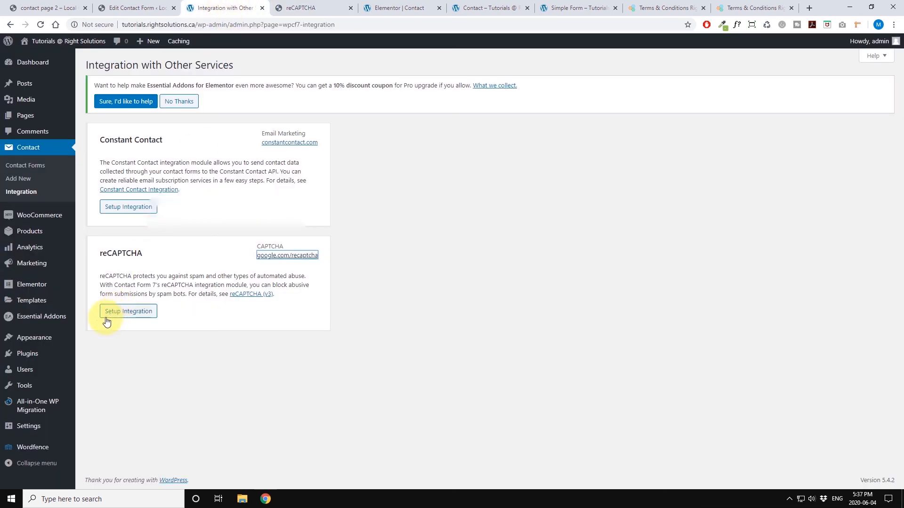
pyautogui.click(131, 316)
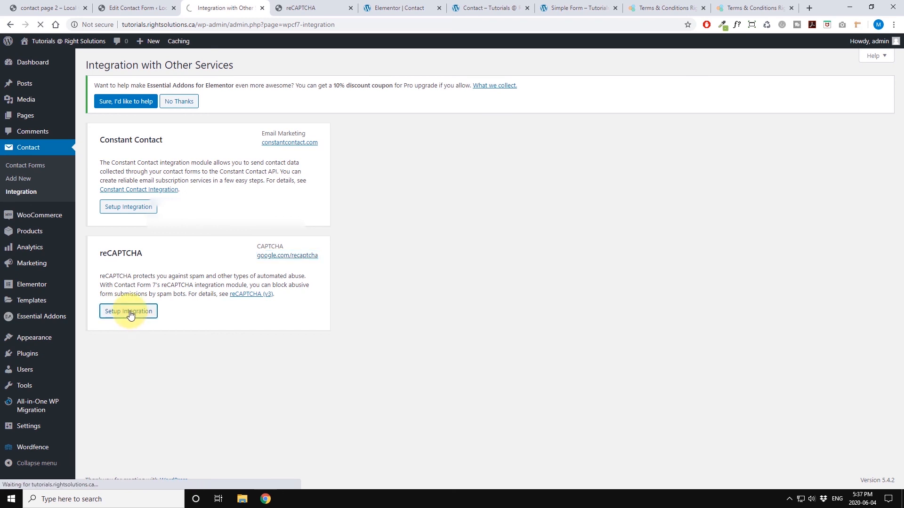
pyautogui.click(165, 201)
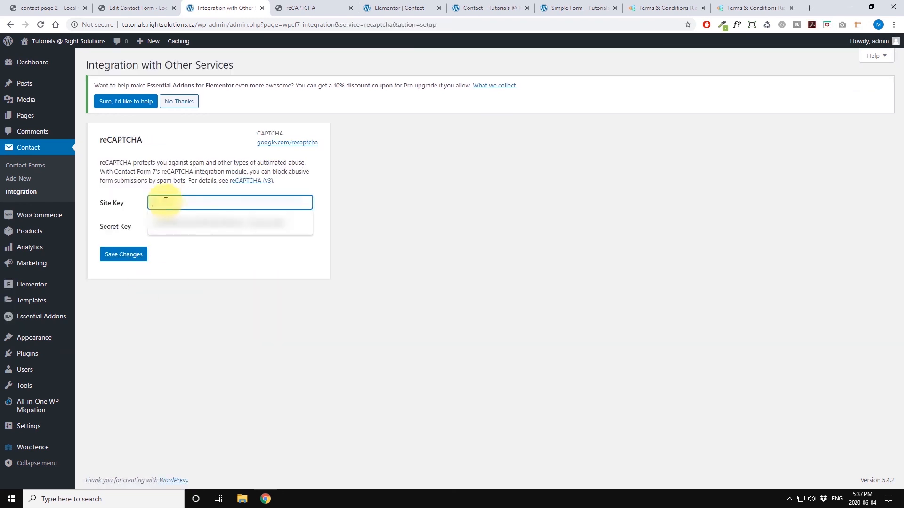
pyautogui.hotkey('ctrl', 'v')
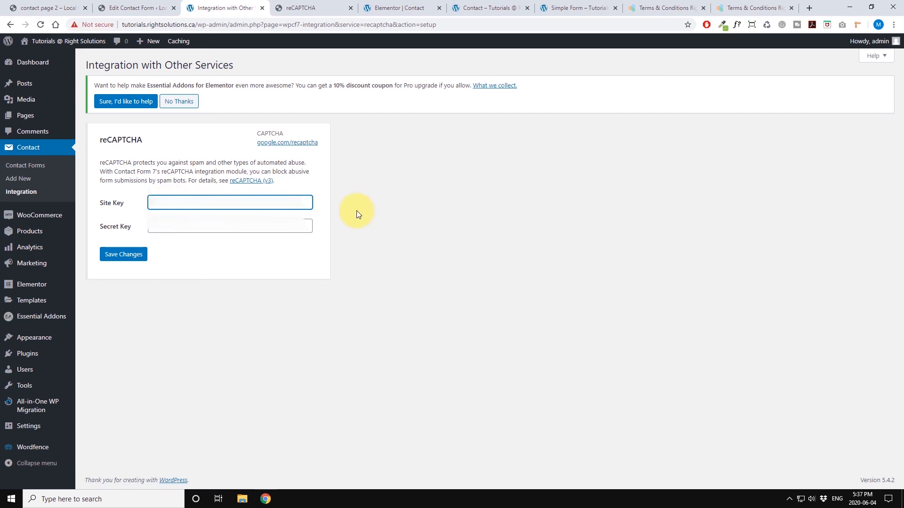
# Copy the site key from the reCAPTCHA registration page and paste it into the integration's Site Key field.
pyautogui.click(299, 9)
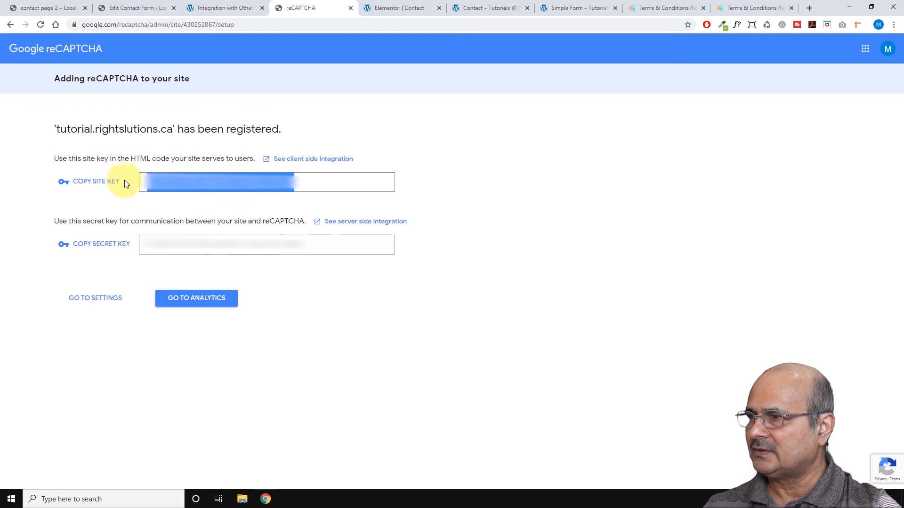
pyautogui.click(104, 184)
pyautogui.click(221, 8)
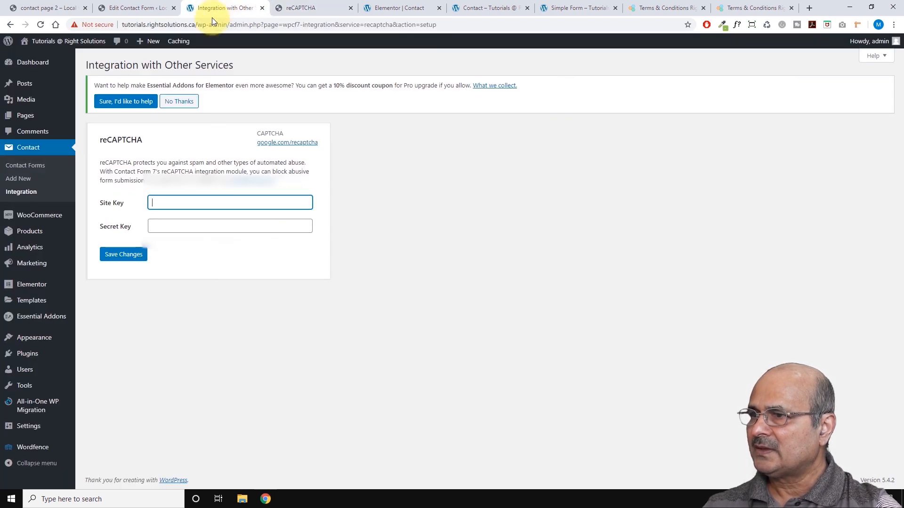
pyautogui.hotkey('ctrl', 'v')
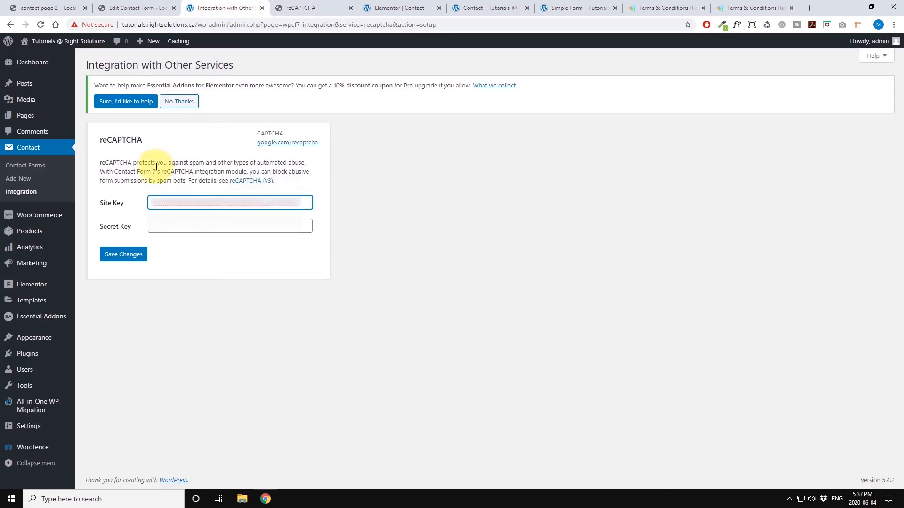
# Copy the secret key from the reCAPTCHA page, paste it into the Secret Key field, and save the integration.
pyautogui.click(314, 5)
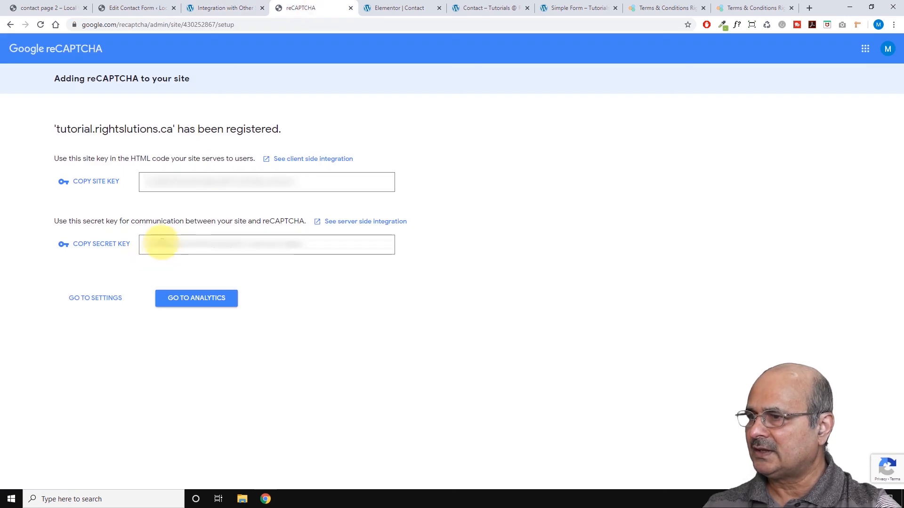
pyautogui.click(103, 245)
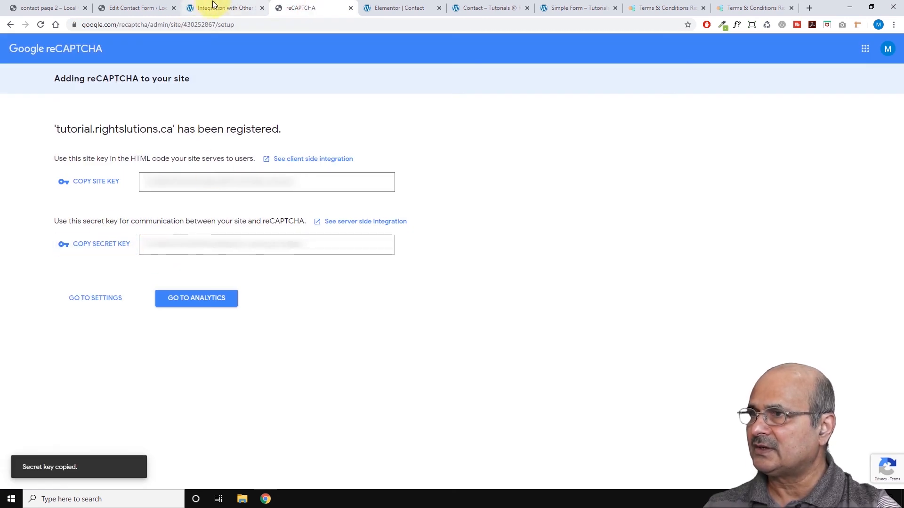
pyautogui.click(215, 7)
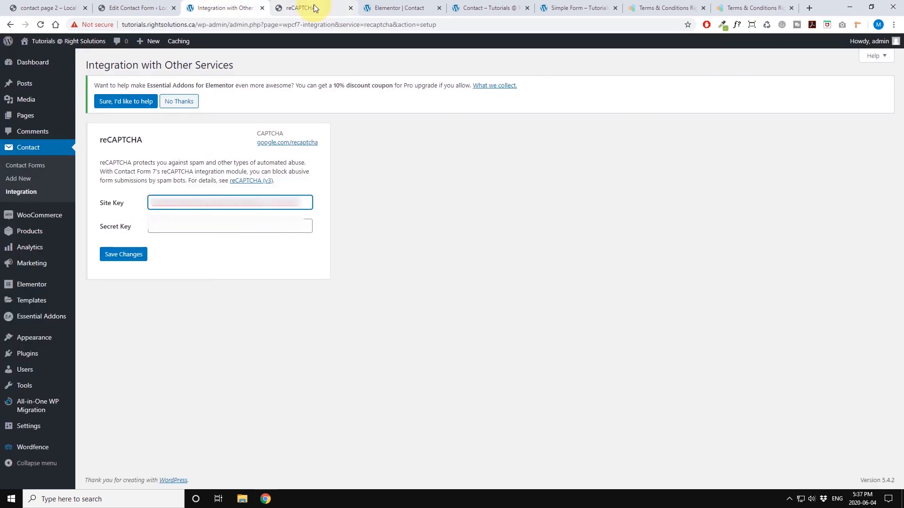
pyautogui.click(231, 226)
pyautogui.hotkey('ctrl', 'v')
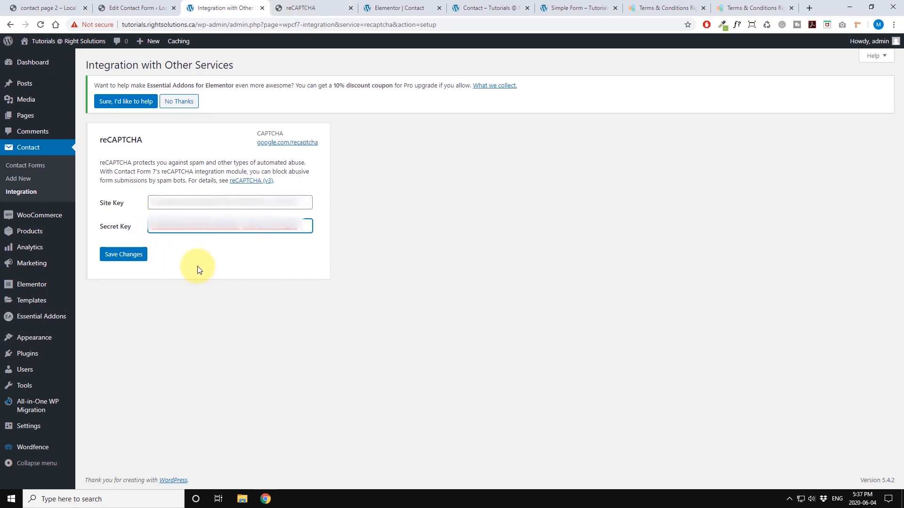
pyautogui.click(130, 257)
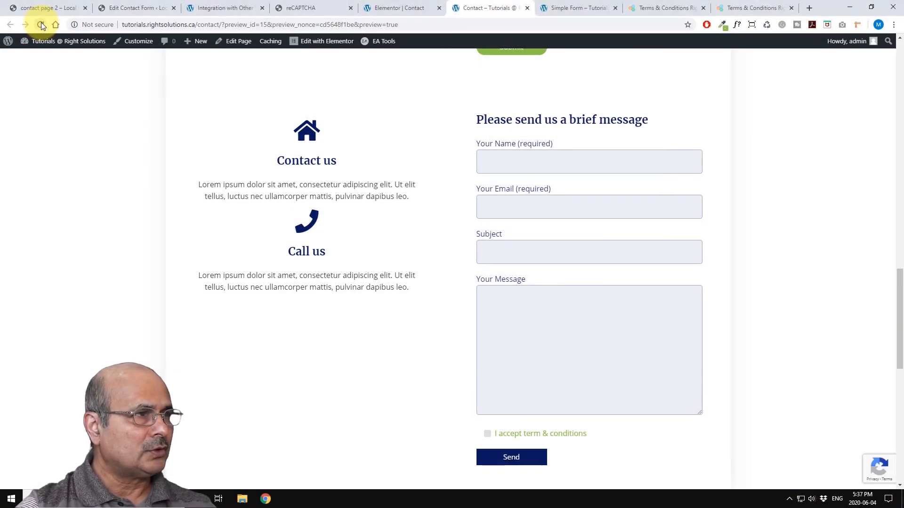
# Reload the Contact page preview and check the page for the reCAPTCHA badge.
pyautogui.click(41, 23)
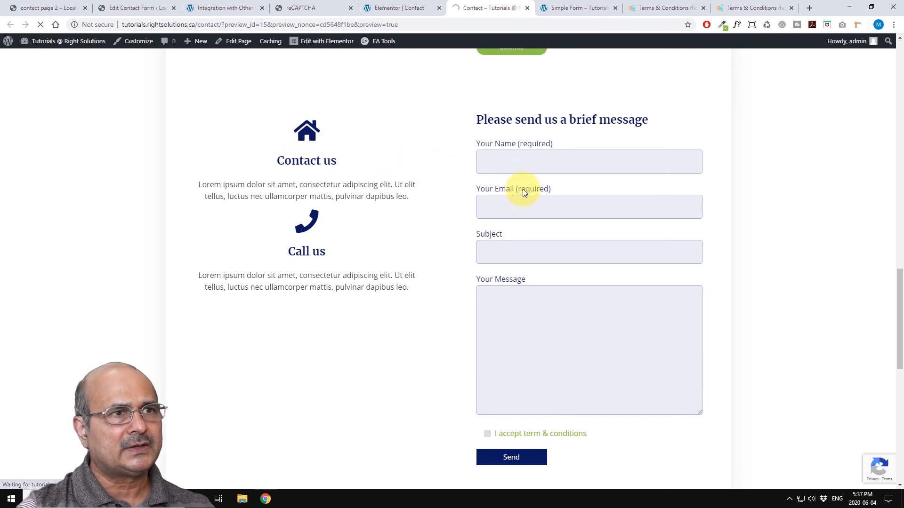
pyautogui.scroll(-3, 818, 315)
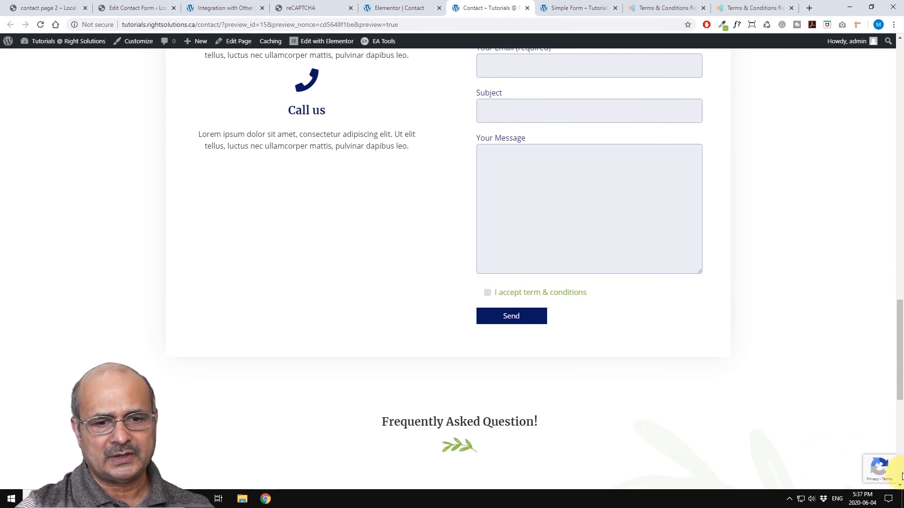
pyautogui.moveTo(873, 473)
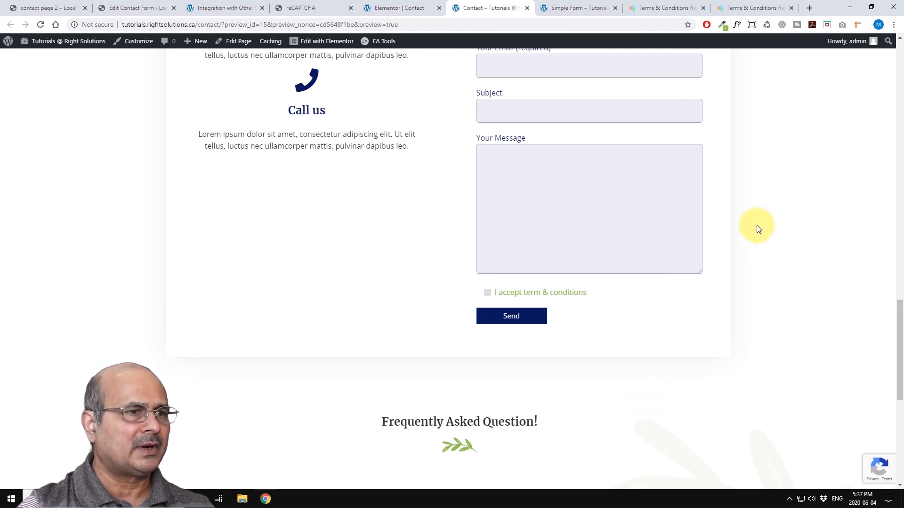
# Review the three contact form sections and their icon boxes throughout the reloaded Contact page preview.
pyautogui.scroll(5, 760, 224)
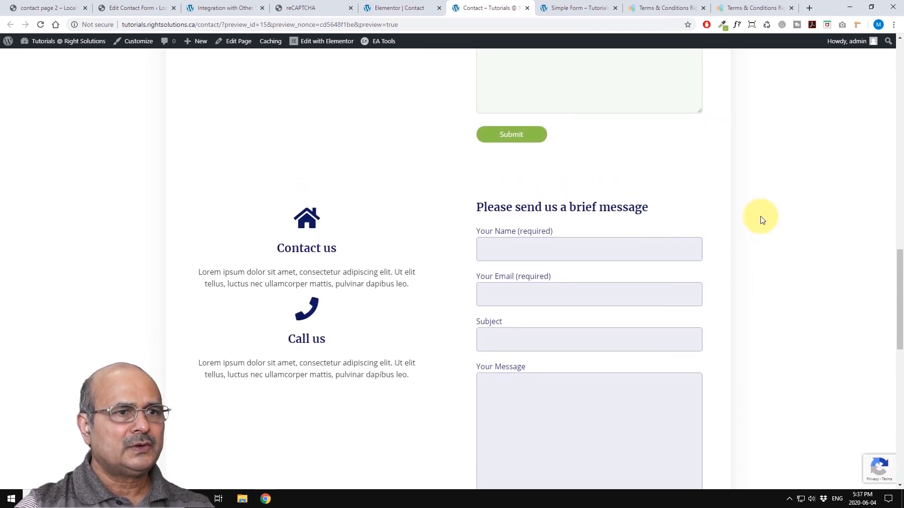
pyautogui.scroll(-2, 760, 220)
pyautogui.scroll(9, 760, 219)
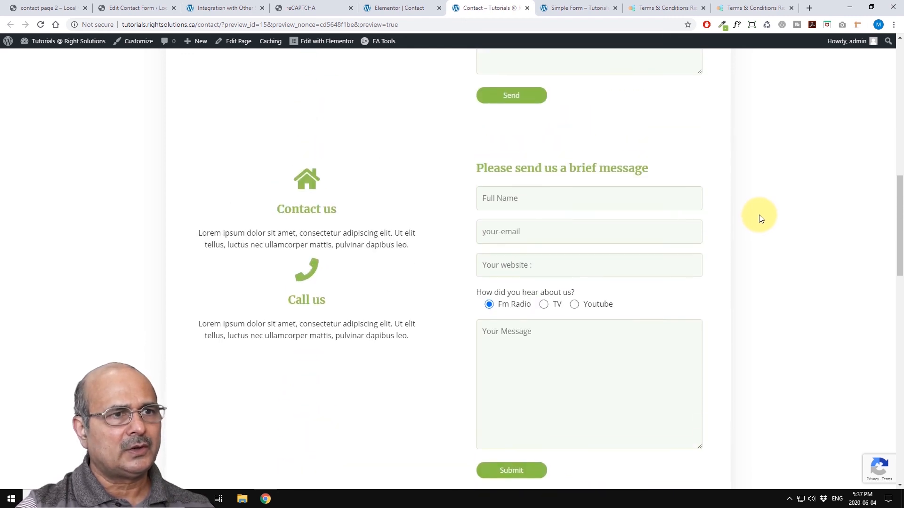
pyautogui.scroll(-2, 760, 219)
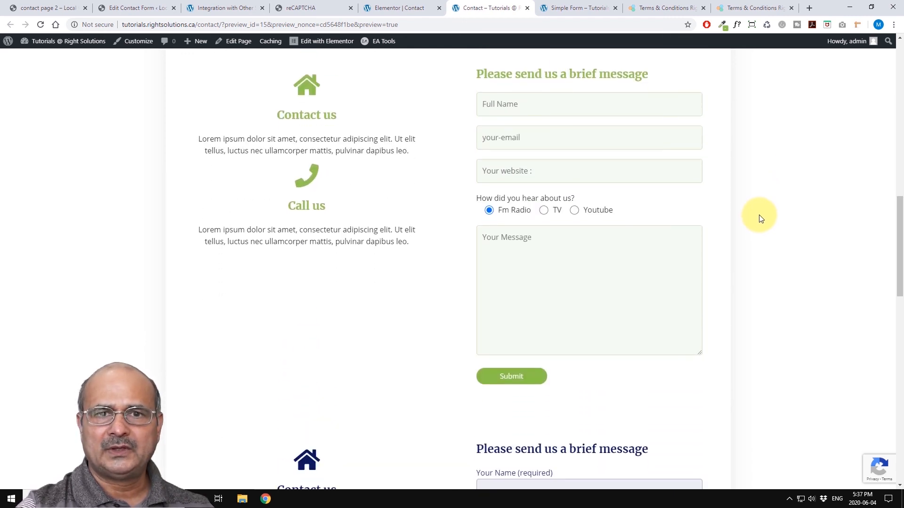
pyautogui.scroll(14, 758, 219)
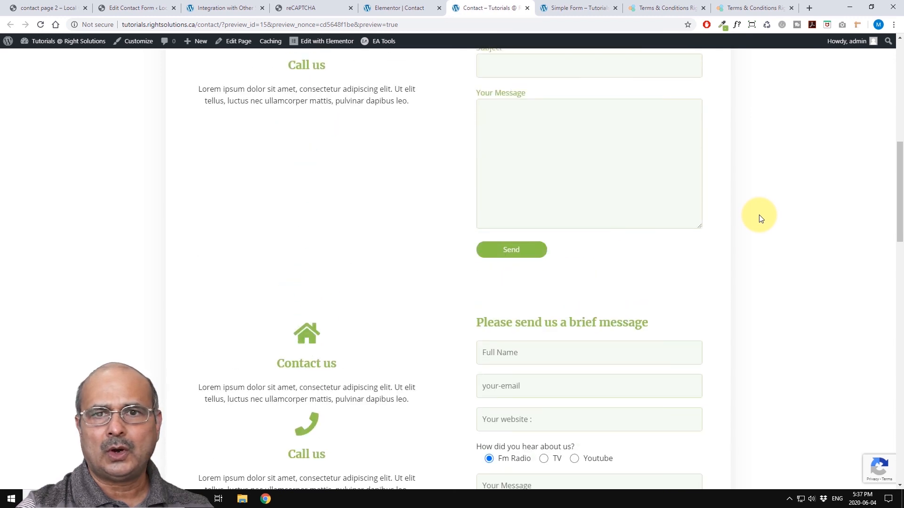
pyautogui.scroll(-6, 760, 219)
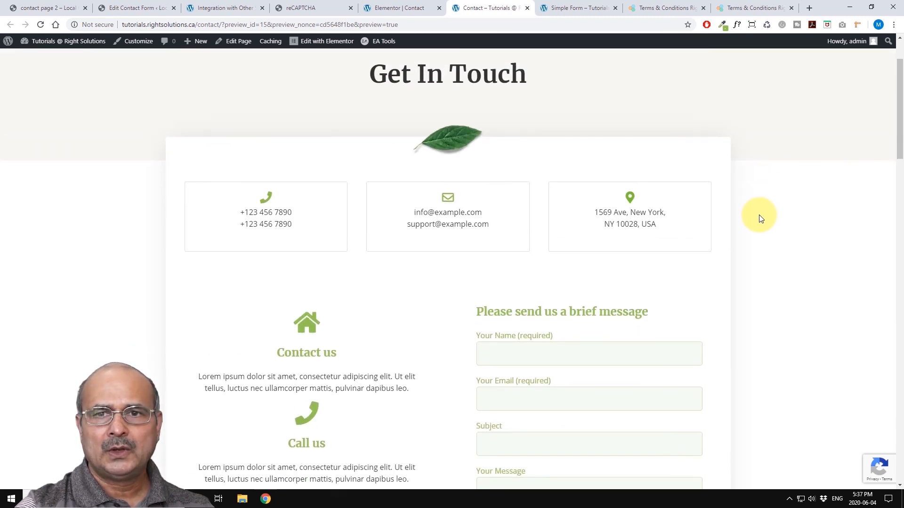
pyautogui.scroll(-7, 760, 219)
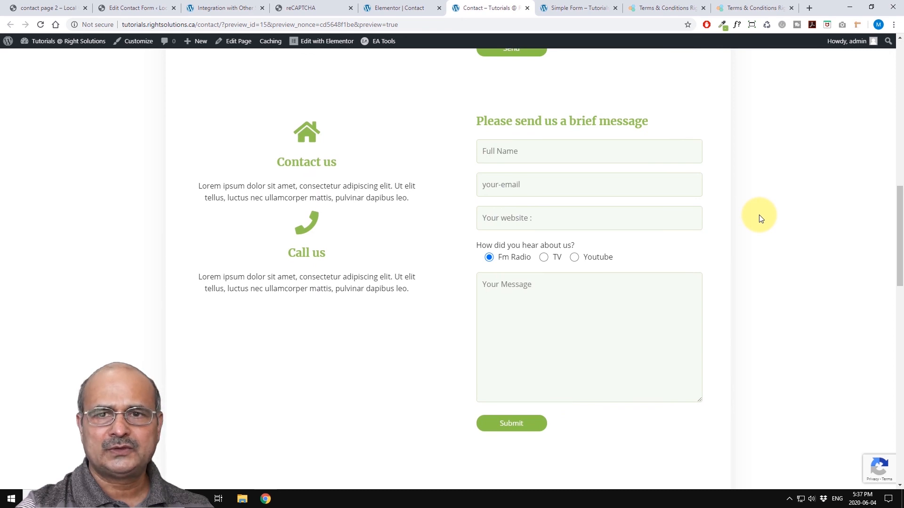
pyautogui.scroll(-10, 759, 218)
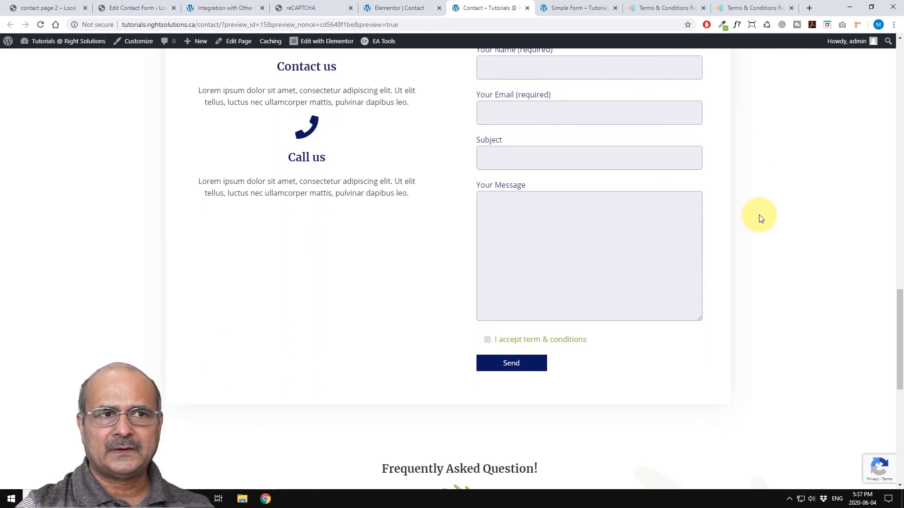
pyautogui.scroll(2, 760, 219)
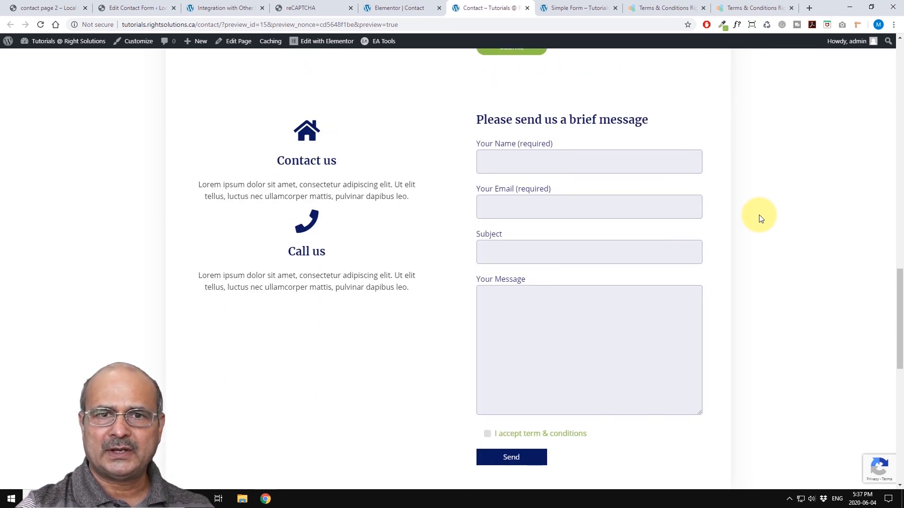